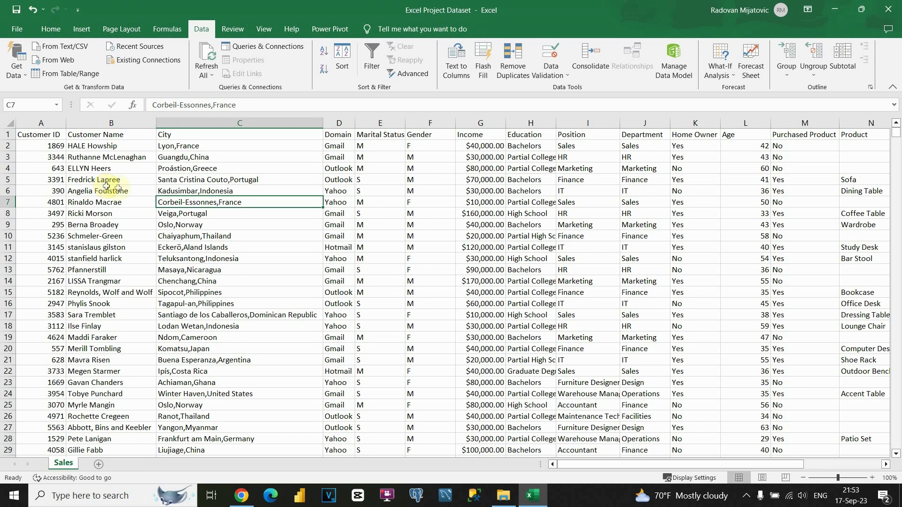
Step: Inspect the City column and its combined 'Lyon,France' entry
{"action": "left_click", "coordinate": [195, 190]}
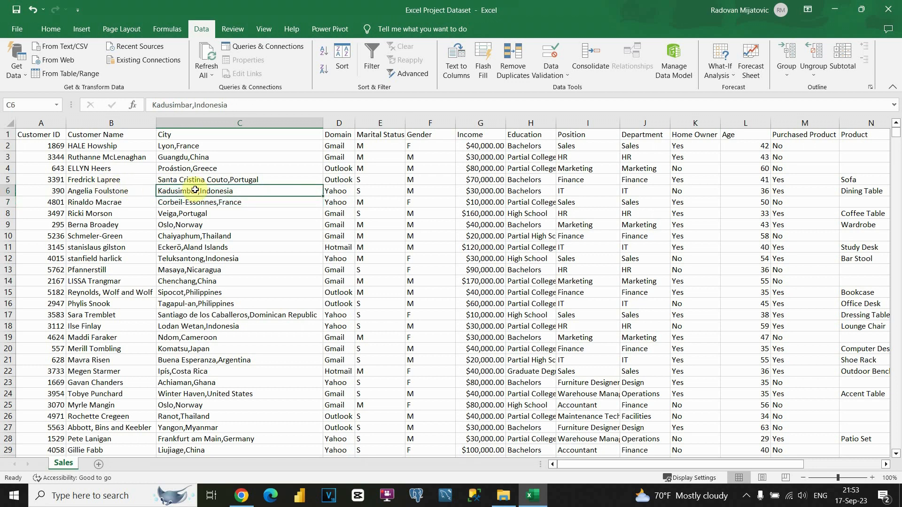
{"action": "left_click", "coordinate": [192, 137]}
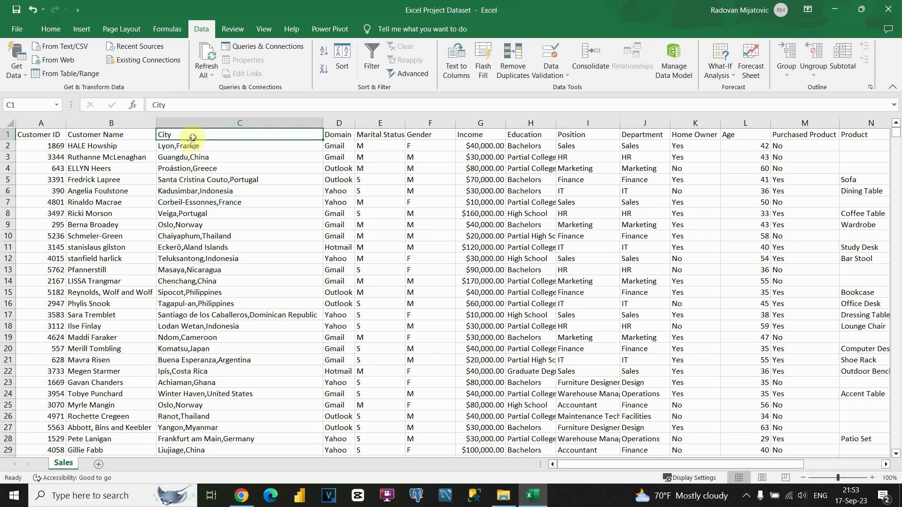
{"action": "left_click", "coordinate": [188, 145]}
{"action": "double_click", "coordinate": [168, 145]}
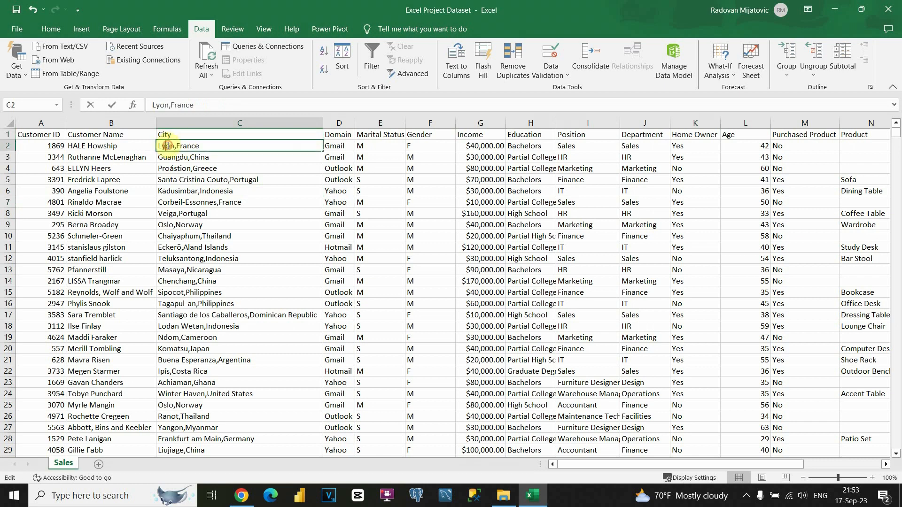
{"action": "double_click", "coordinate": [194, 146]}
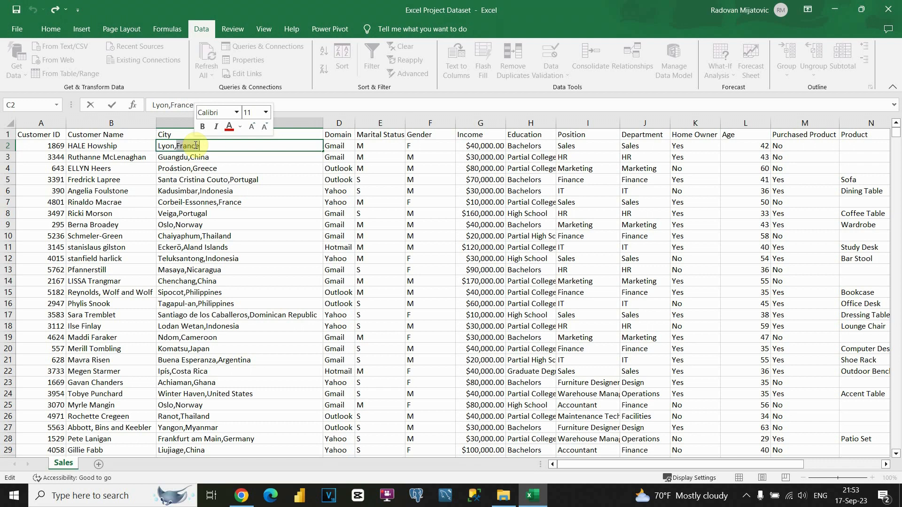
{"action": "left_click", "coordinate": [343, 145]}
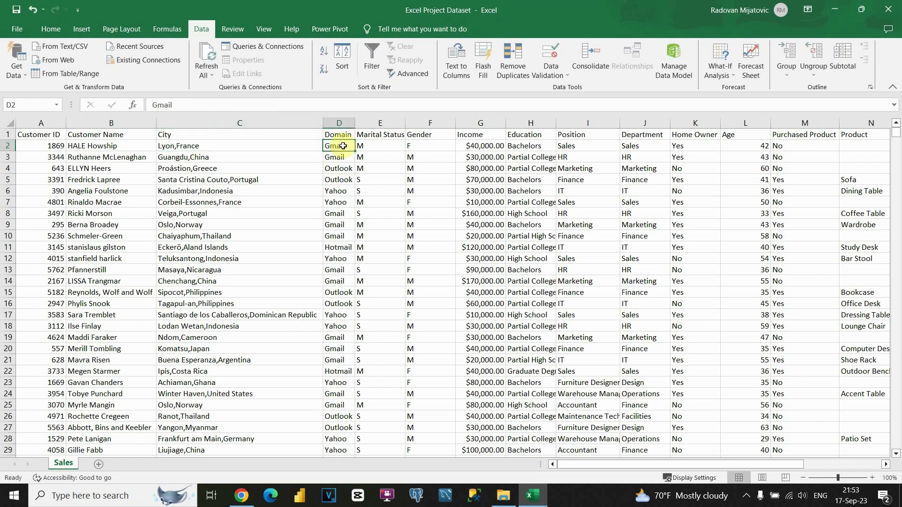
Step: Check row 2's Marital Status, Gender, Income, Education, Position, Department and Age values
{"action": "left_click", "coordinate": [373, 143]}
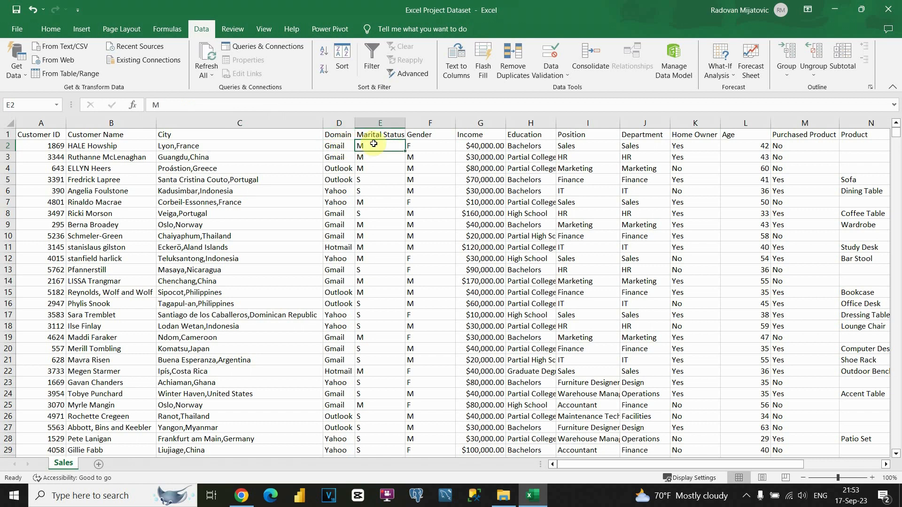
{"action": "left_click", "coordinate": [431, 146]}
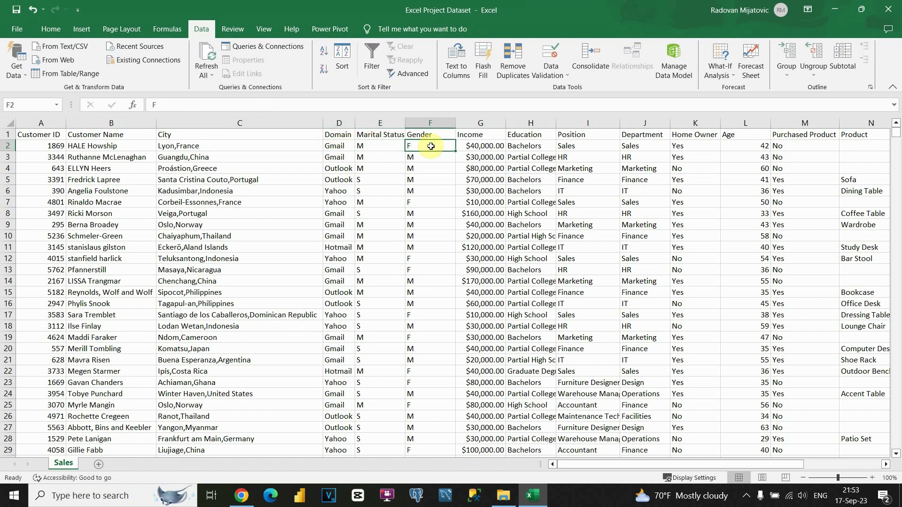
{"action": "left_click", "coordinate": [488, 146]}
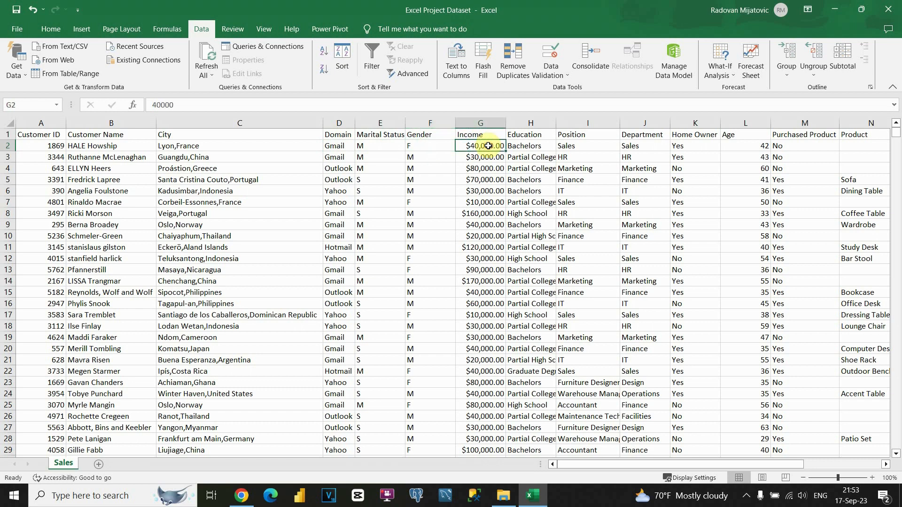
{"action": "left_click", "coordinate": [528, 145]}
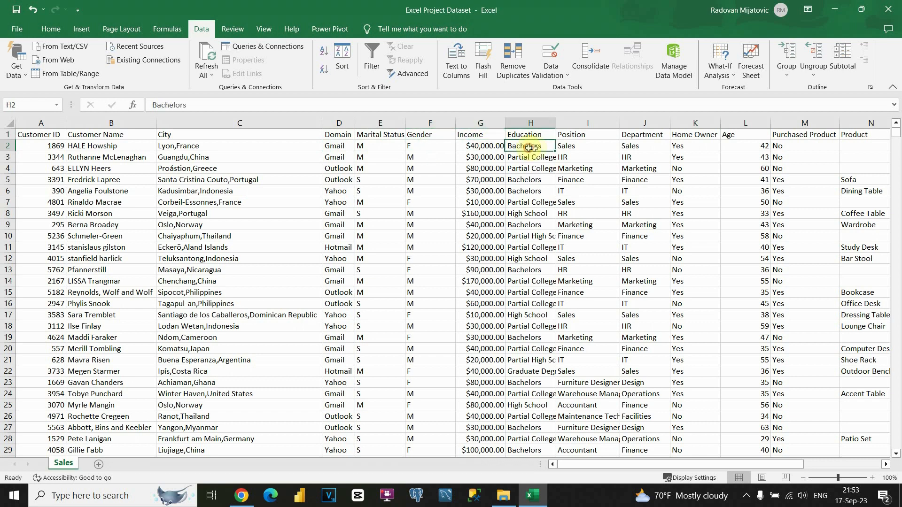
{"action": "left_click", "coordinate": [575, 146]}
{"action": "left_click", "coordinate": [654, 147]}
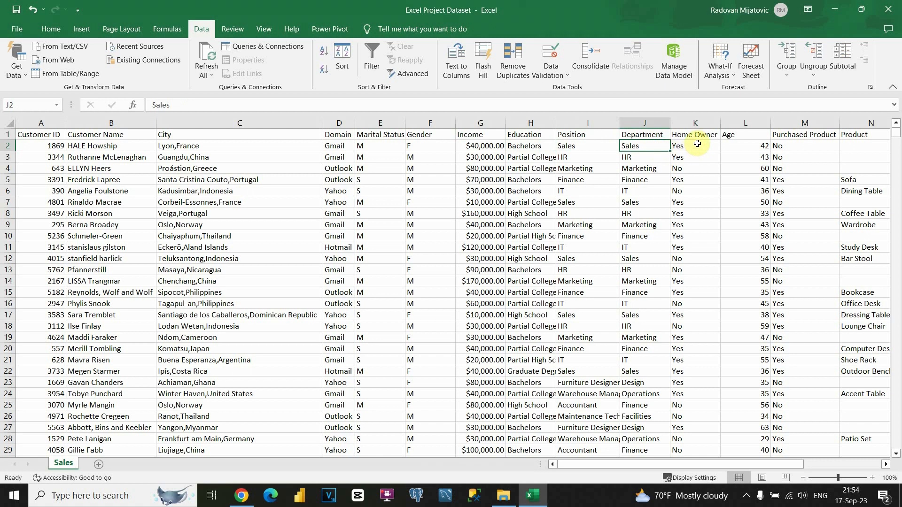
{"action": "left_click", "coordinate": [734, 148]}
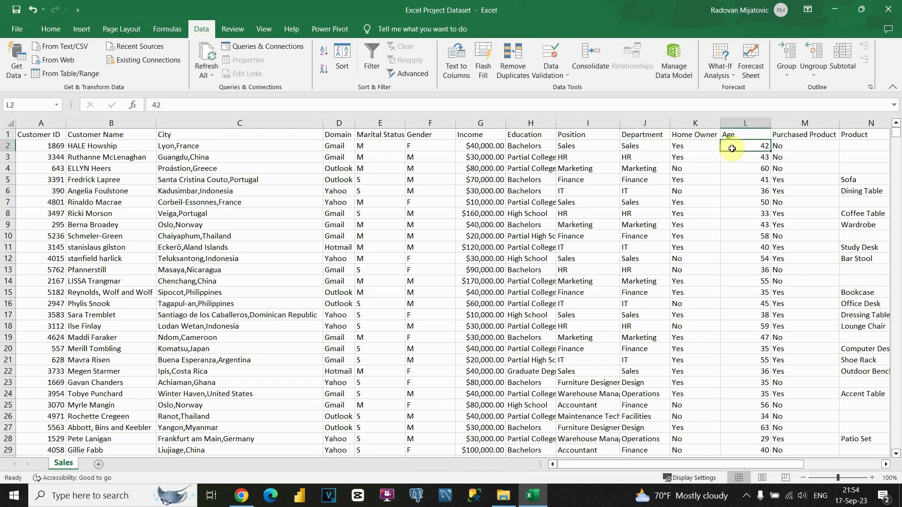
{"action": "left_click", "coordinate": [799, 134]}
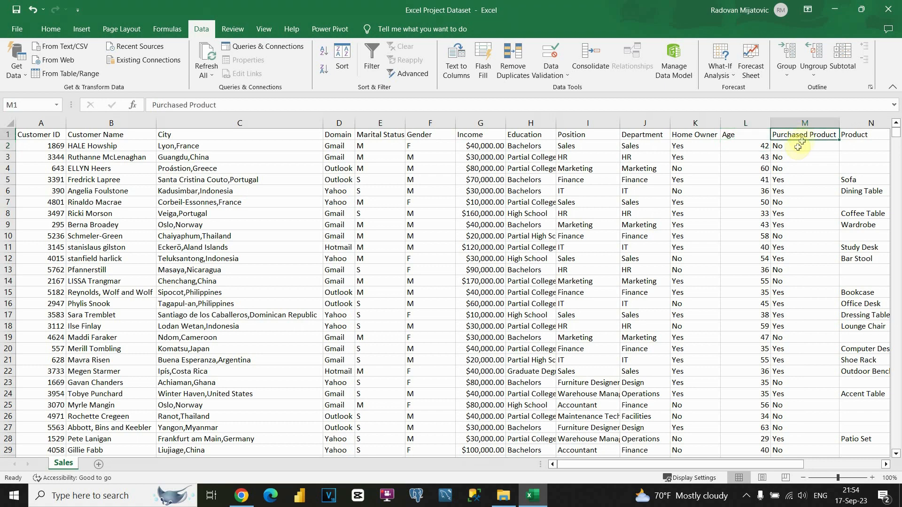
Step: Add filters to every header and view the Purchased Product filter without changing it
{"action": "left_click", "coordinate": [371, 64]}
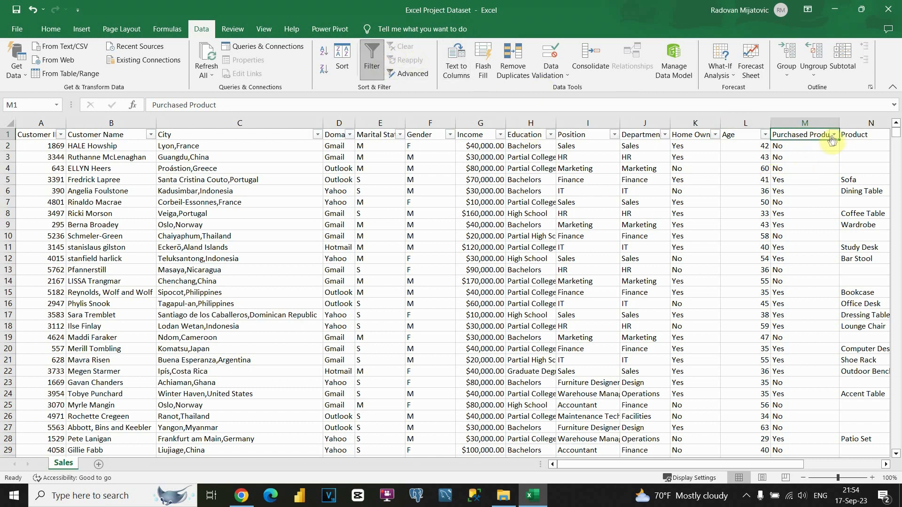
{"action": "left_click", "coordinate": [835, 135]}
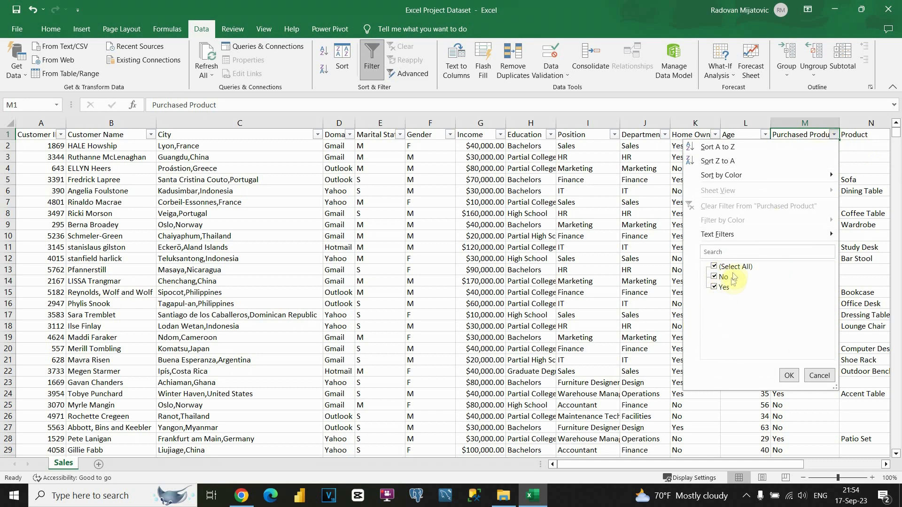
{"action": "left_click", "coordinate": [815, 380]}
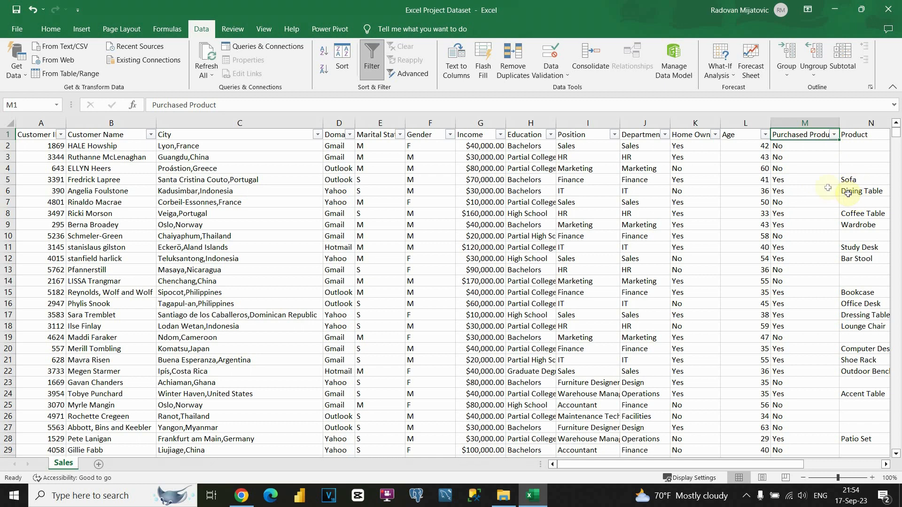
Step: Compare Purchased Product entries with the Sofa and Dining Table products and row 7's empty Product
{"action": "left_click_drag", "start_coordinate": [787, 182], "coordinate": [802, 192]}
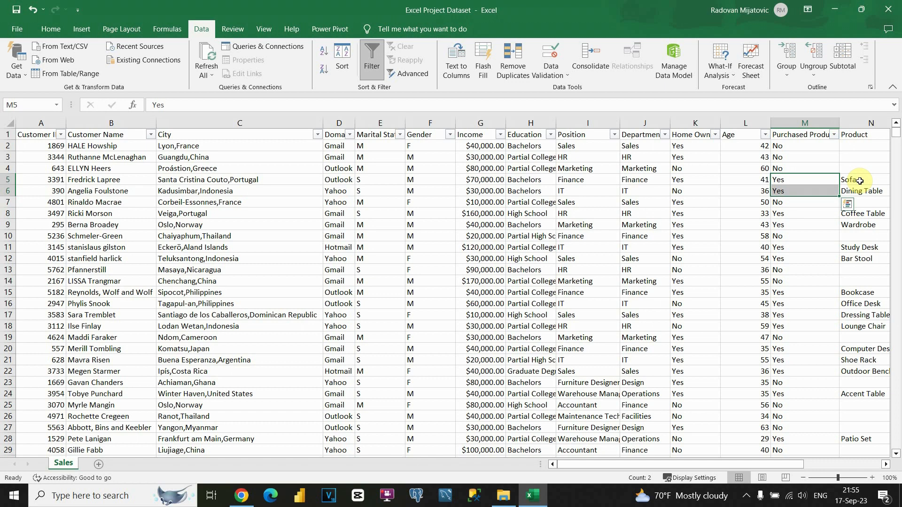
{"action": "left_click_drag", "start_coordinate": [860, 181], "coordinate": [865, 192]}
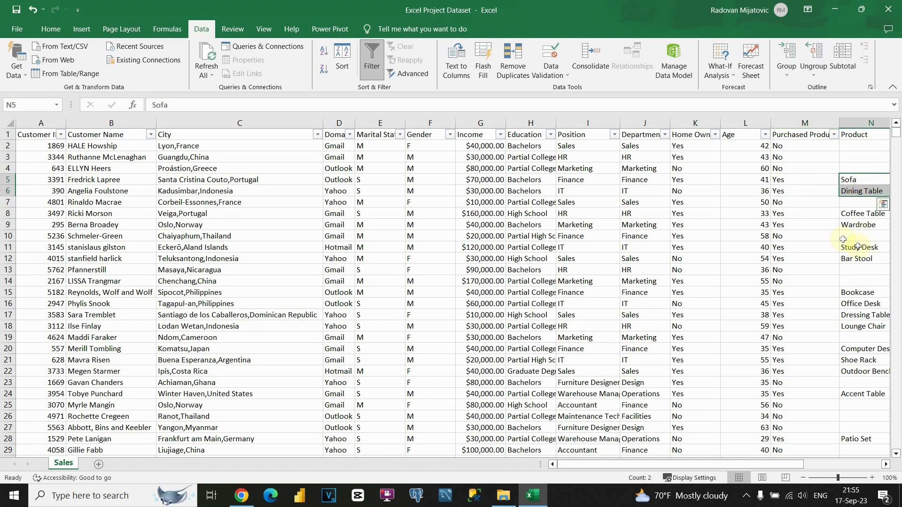
{"action": "left_click", "coordinate": [802, 205]}
{"action": "left_click", "coordinate": [847, 202]}
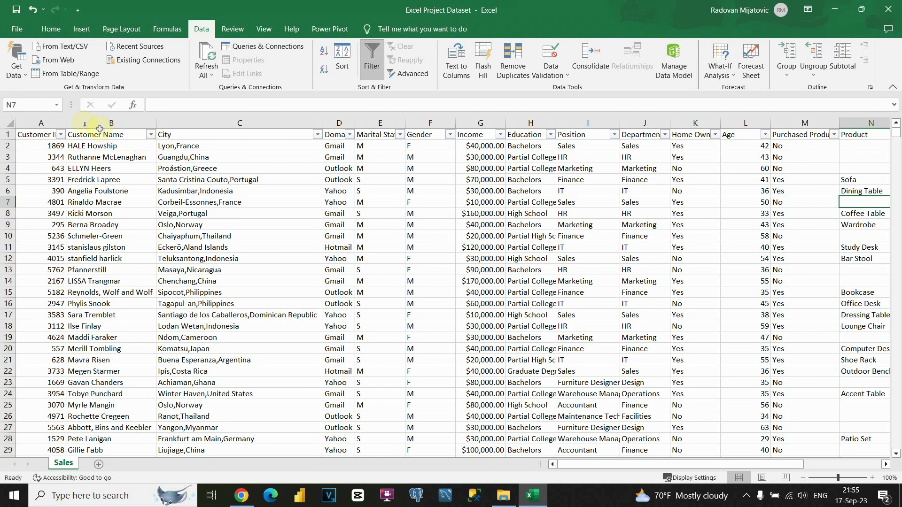
Step: Browse the Customer ID filter list and close it without filtering
{"action": "left_click", "coordinate": [43, 123]}
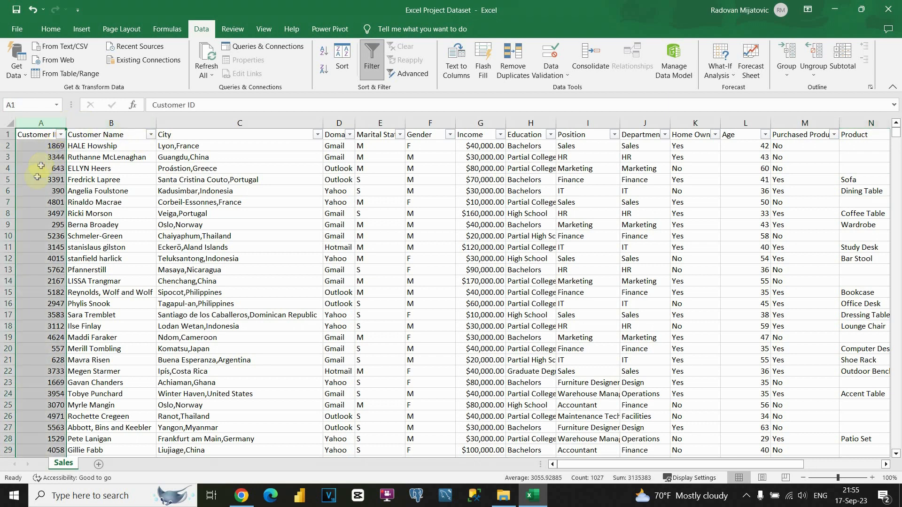
{"action": "left_click", "coordinate": [61, 134]}
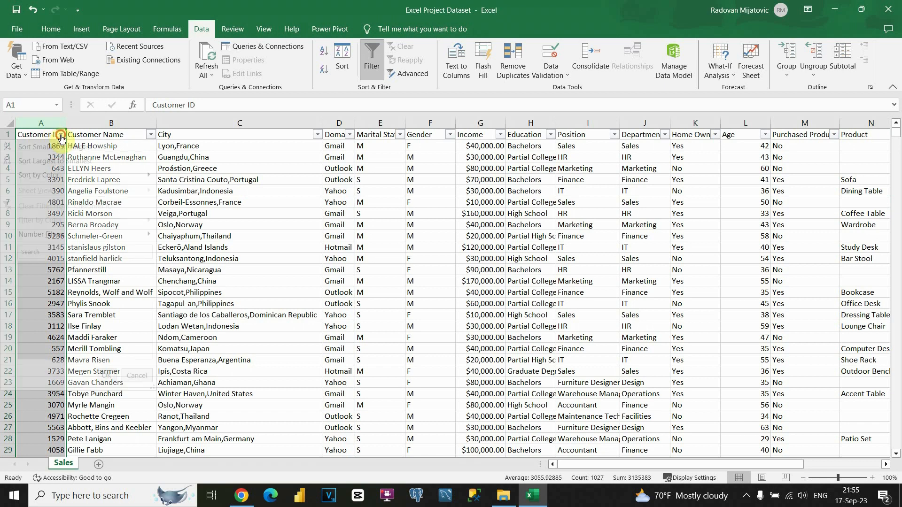
{"action": "scroll", "coordinate": [44, 288], "scroll_direction": "down", "scroll_amount": 1}
{"action": "scroll", "coordinate": [44, 289], "scroll_direction": "down", "scroll_amount": 15}
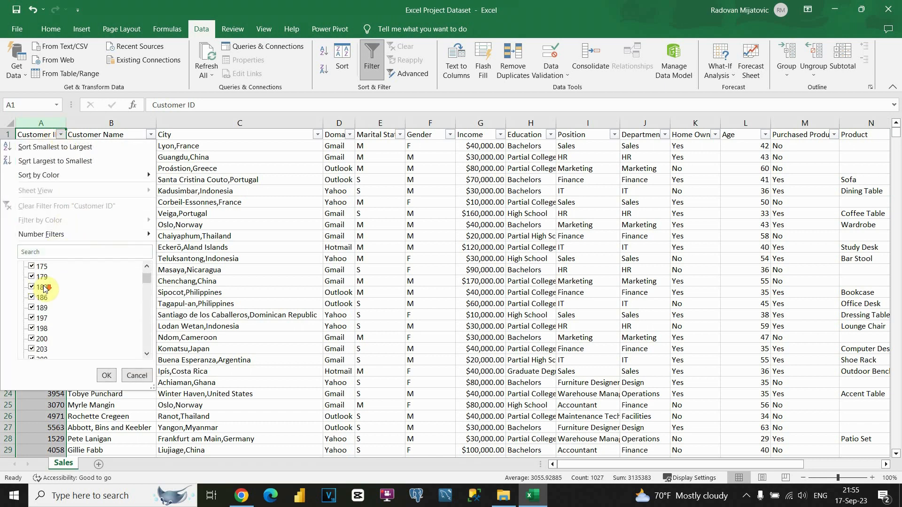
{"action": "scroll", "coordinate": [44, 289], "scroll_direction": "down", "scroll_amount": 20}
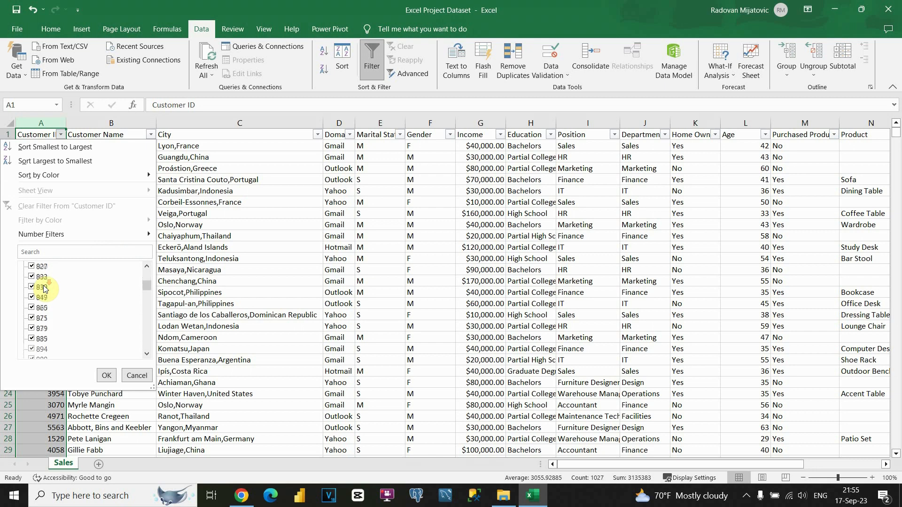
{"action": "scroll", "coordinate": [44, 288], "scroll_direction": "down", "scroll_amount": 20}
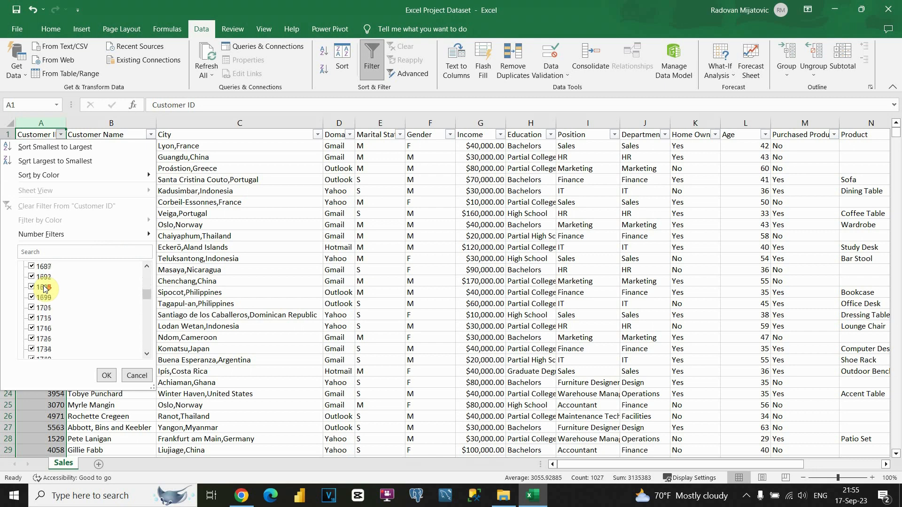
{"action": "left_click_drag", "start_coordinate": [149, 297], "coordinate": [149, 353]}
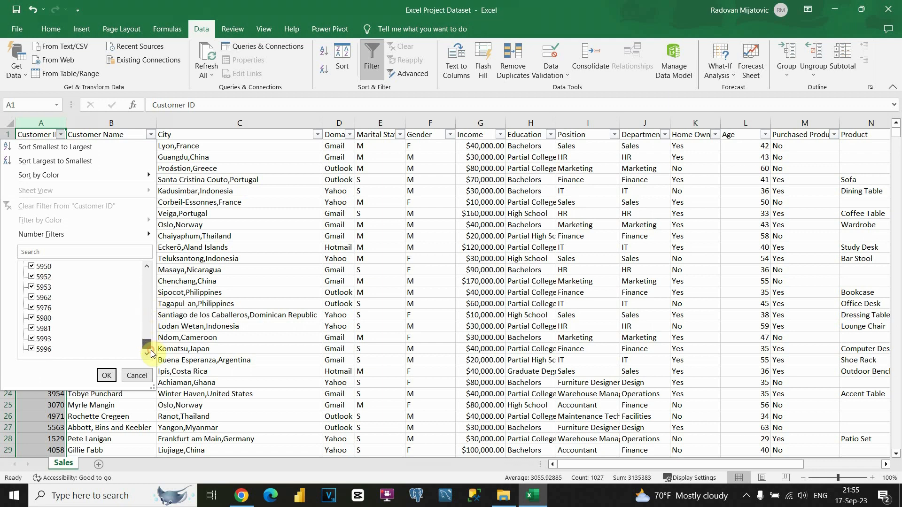
{"action": "left_click", "coordinate": [137, 374]}
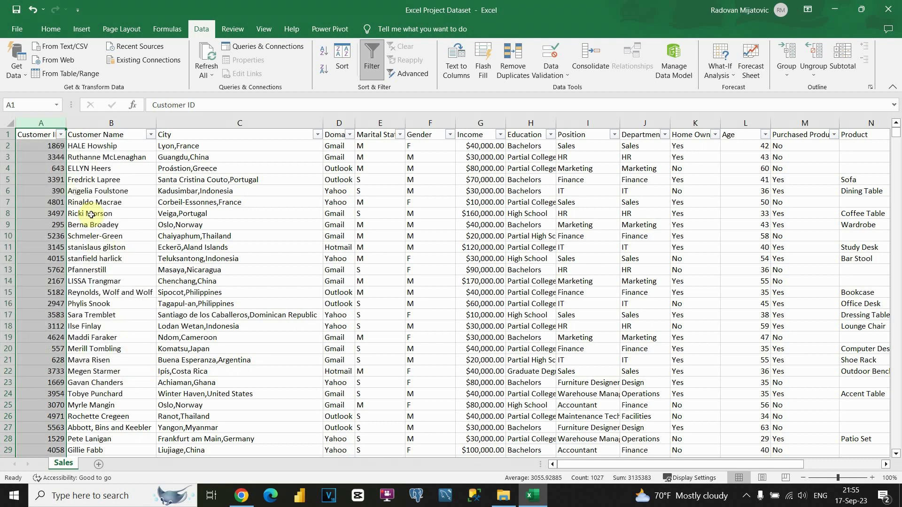
Step: Inspect the customer names in rows 2–3, noting the all-caps first name
{"action": "left_click", "coordinate": [51, 157]}
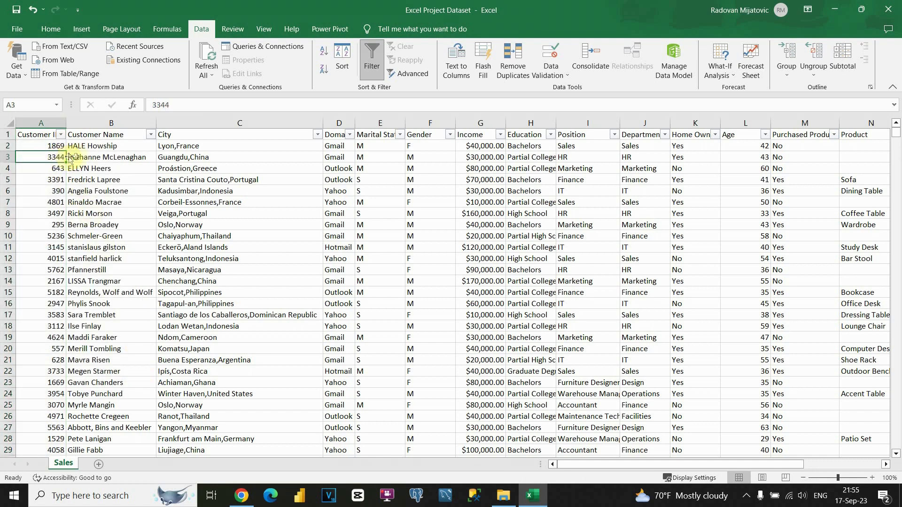
{"action": "left_click", "coordinate": [89, 159]}
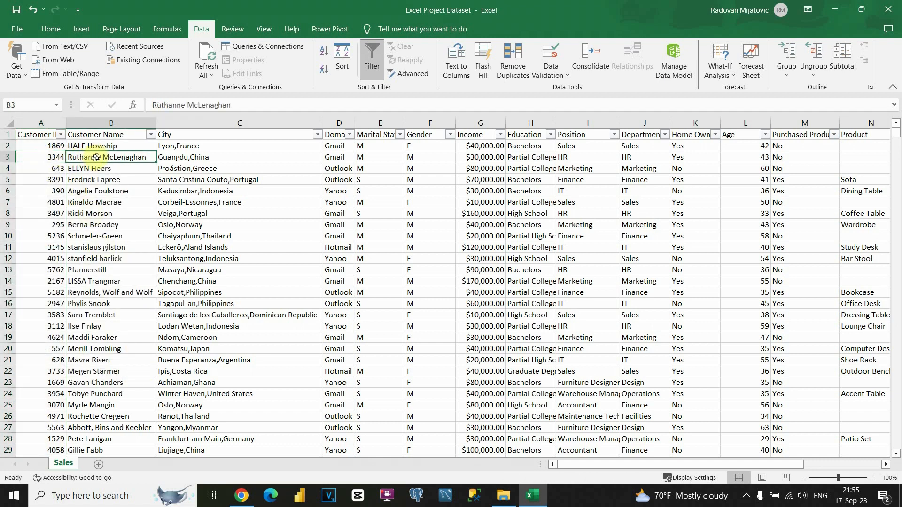
{"action": "left_click", "coordinate": [79, 146]}
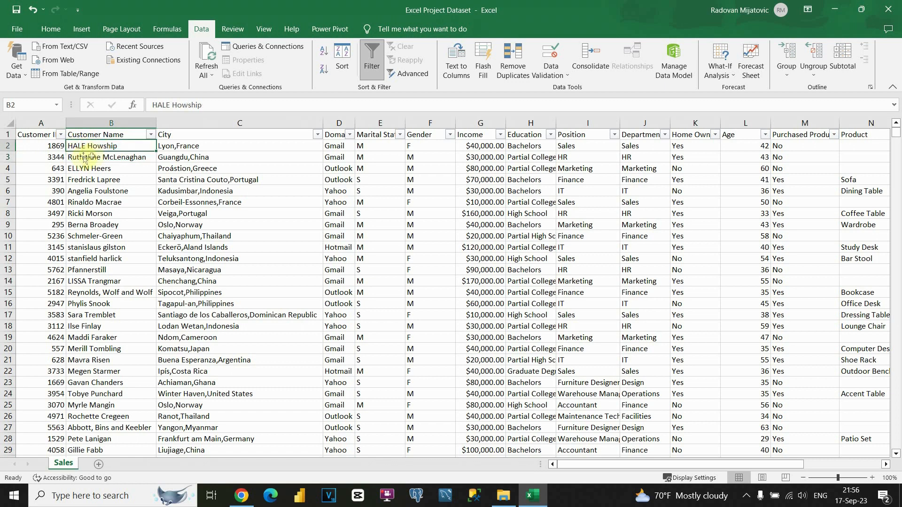
{"action": "double_click", "coordinate": [161, 105]}
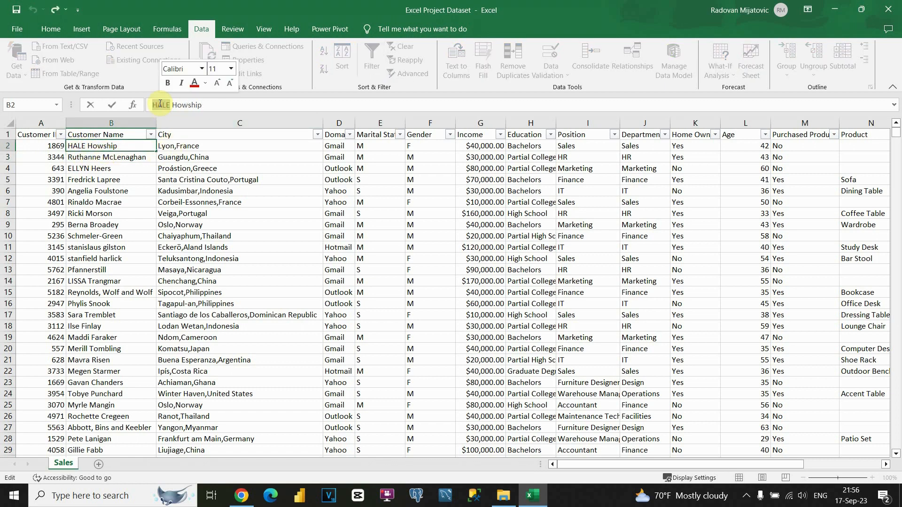
{"action": "double_click", "coordinate": [195, 105]}
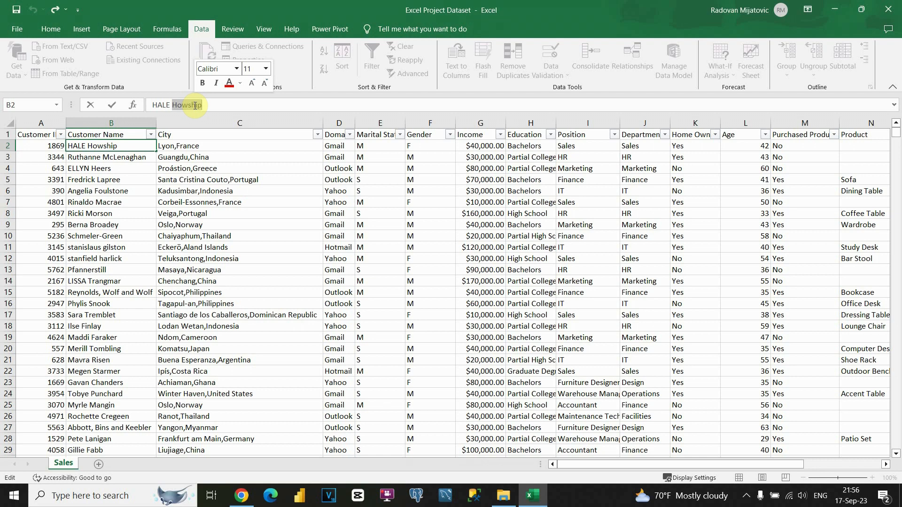
{"action": "left_click", "coordinate": [207, 134]}
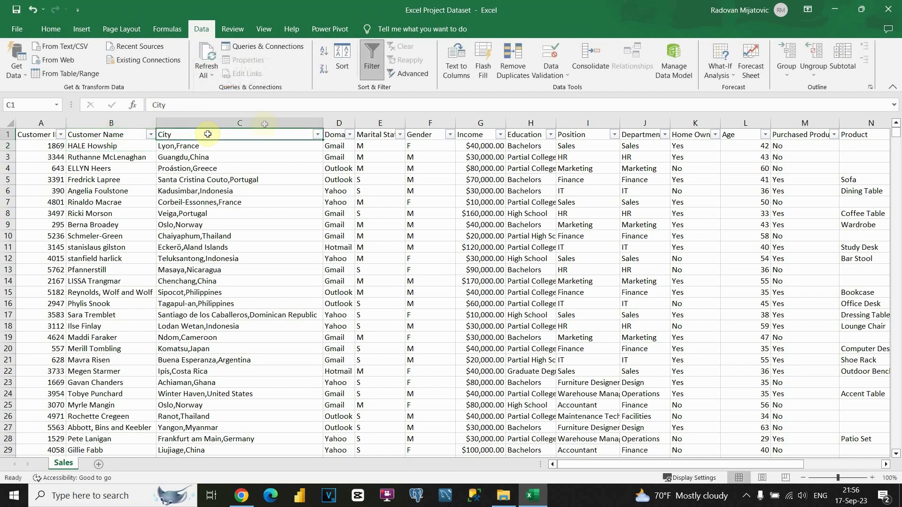
Step: Remove the table filters and insert an empty column C before City
{"action": "left_click", "coordinate": [369, 68]}
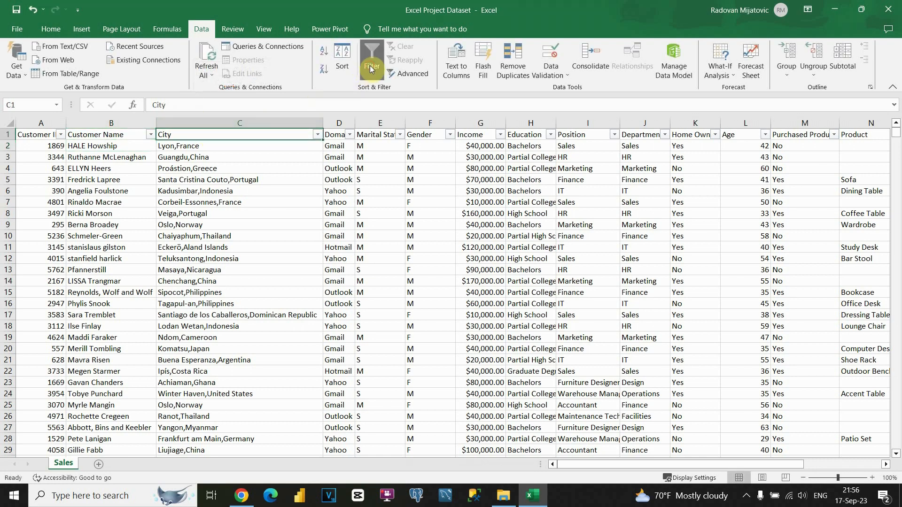
{"action": "right_click", "coordinate": [175, 121]}
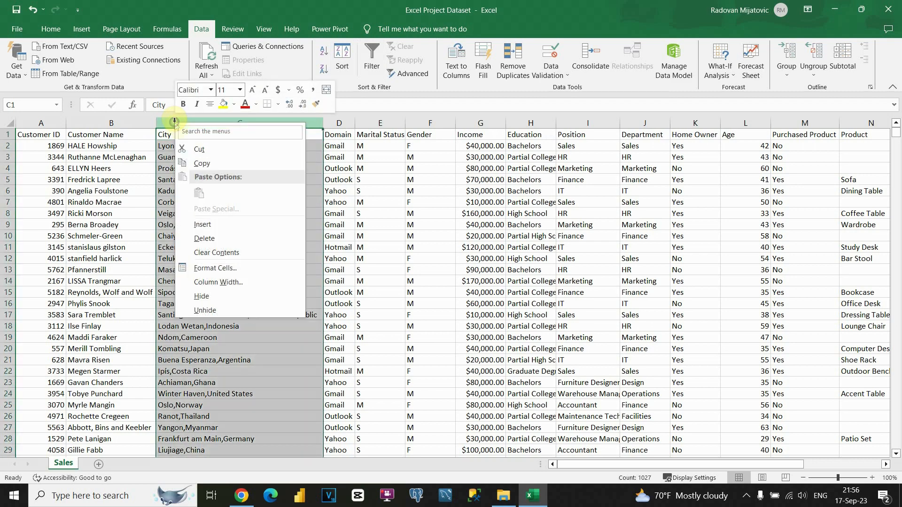
{"action": "left_click", "coordinate": [207, 225]}
Step: Enter the formula =PROPER(B2) in cell C2
{"action": "left_click", "coordinate": [183, 146]}
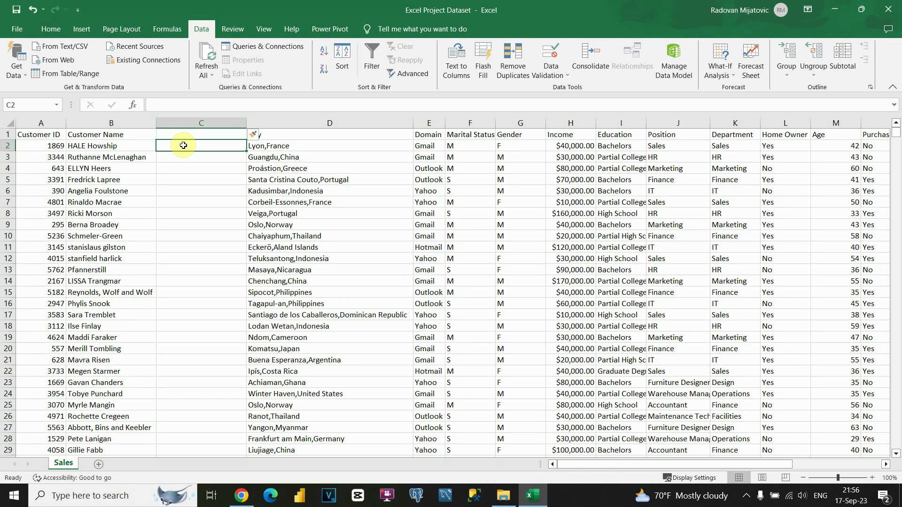
{"action": "type", "text": "="}
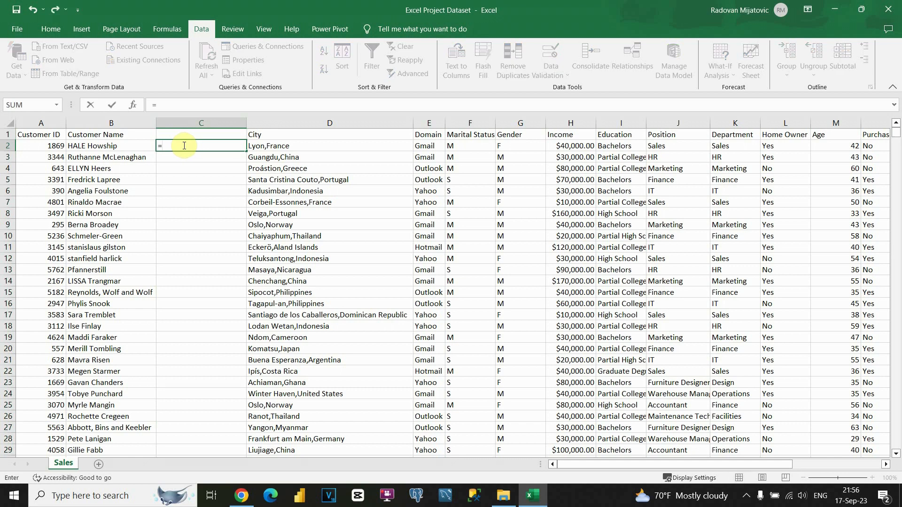
{"action": "type", "text": "pro"}
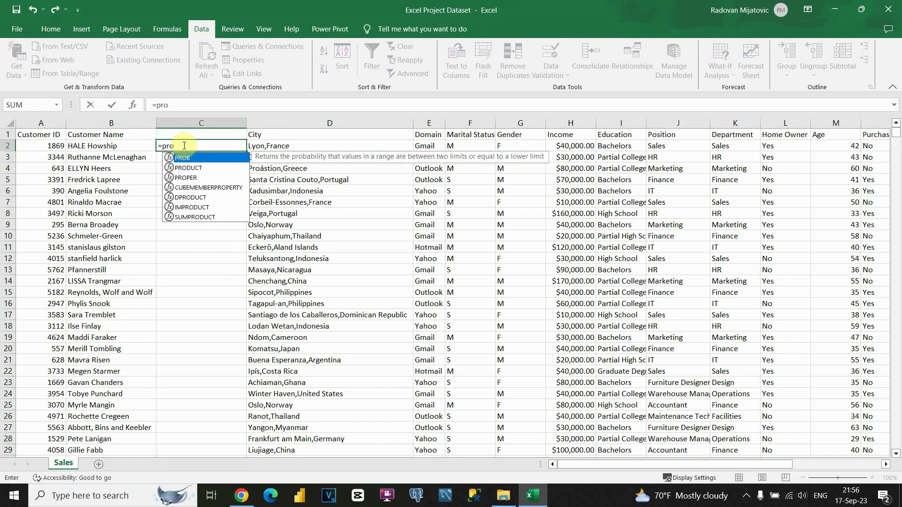
{"action": "type", "text": "p"}
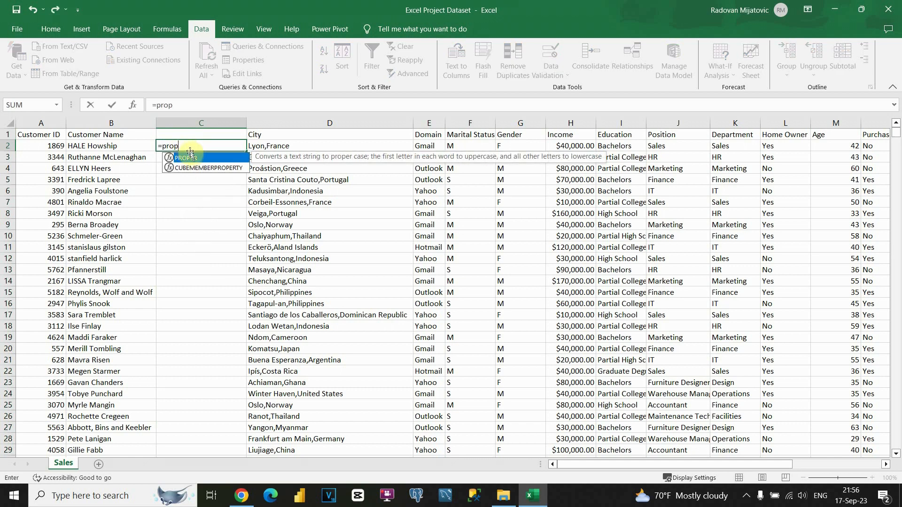
{"action": "double_click", "coordinate": [191, 160]}
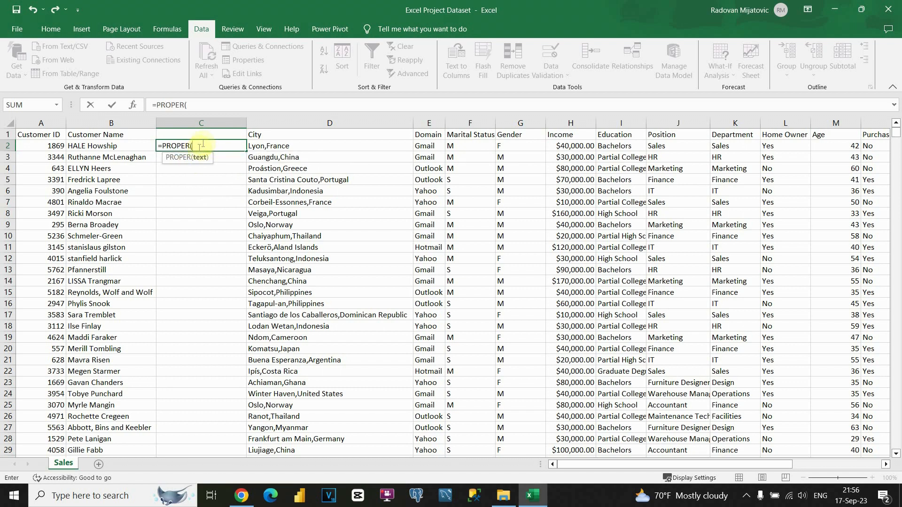
{"action": "left_click", "coordinate": [102, 147]}
{"action": "type", "text": ")"}
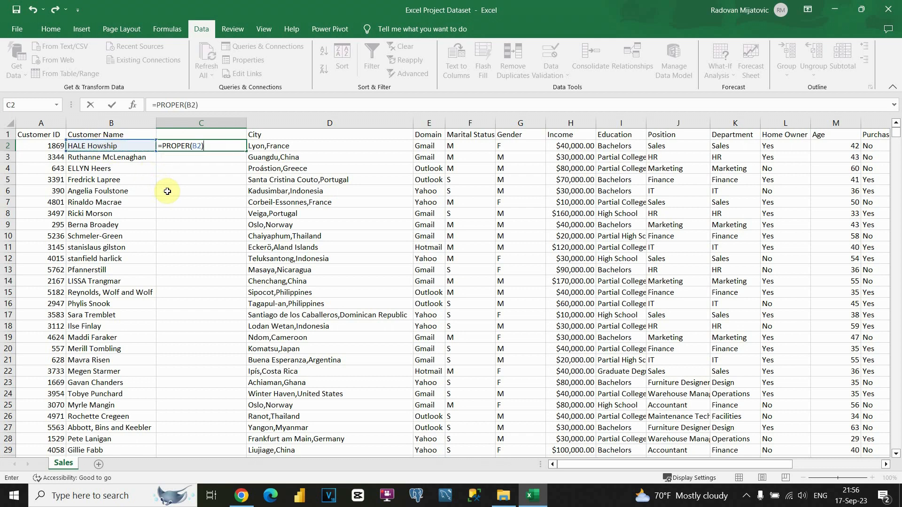
{"action": "left_click", "coordinate": [208, 147]}
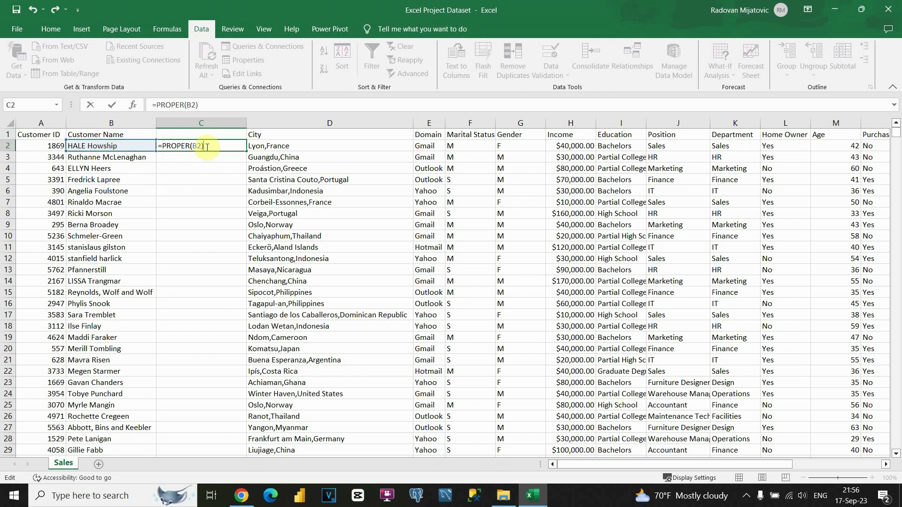
{"action": "key", "text": "Return"}
Step: Compare C2 with B2, then fill the PROPER formula down the whole column
{"action": "left_click", "coordinate": [207, 147]}
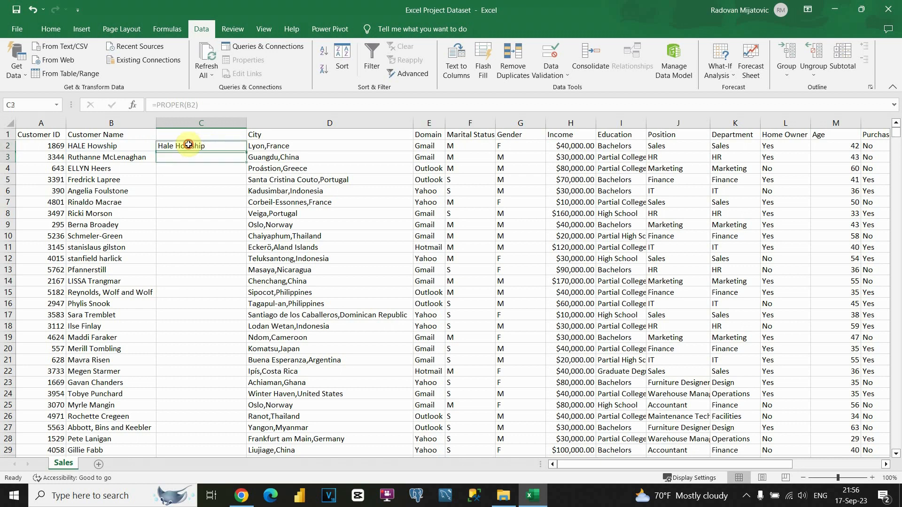
{"action": "left_click", "coordinate": [98, 146]}
{"action": "left_click", "coordinate": [197, 145]}
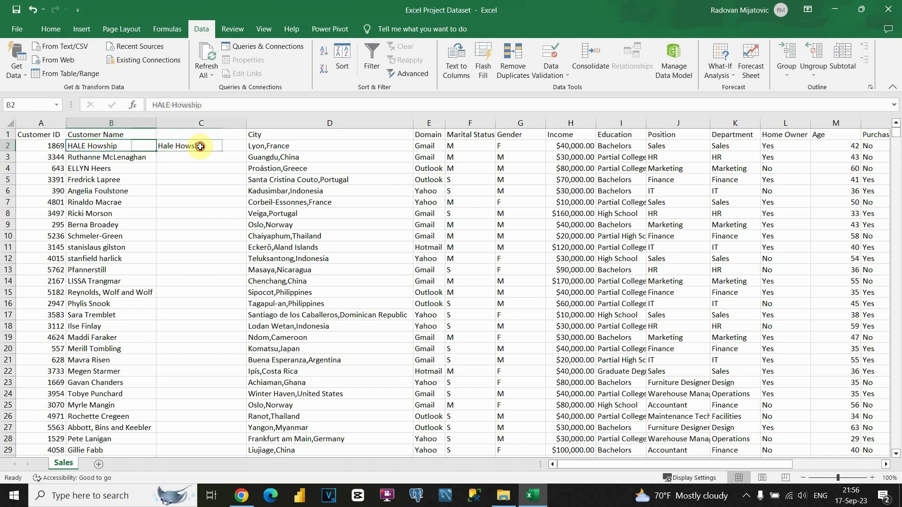
{"action": "double_click", "coordinate": [246, 151]}
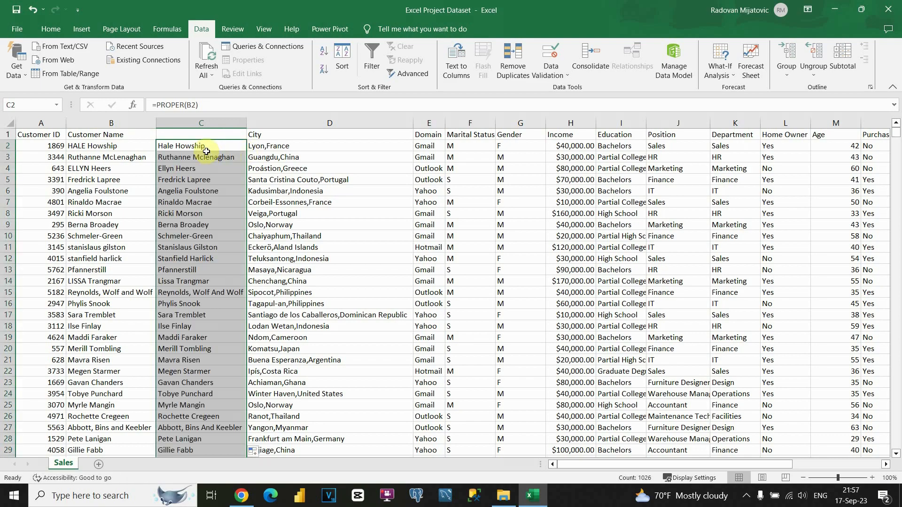
{"action": "scroll", "coordinate": [206, 152], "scroll_direction": "down", "scroll_amount": 18}
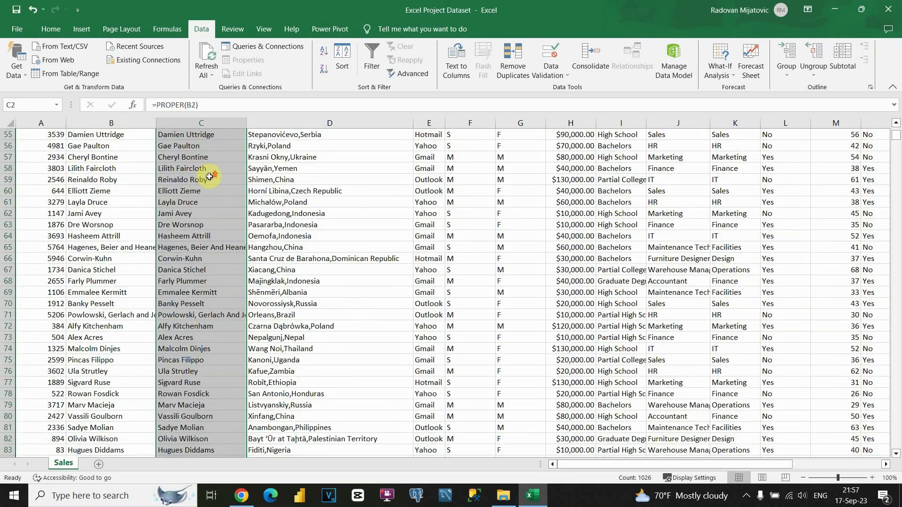
Step: Paste the proper-case names as values over Customer Name starting at B2
{"action": "scroll", "coordinate": [209, 176], "scroll_direction": "up", "scroll_amount": 18}
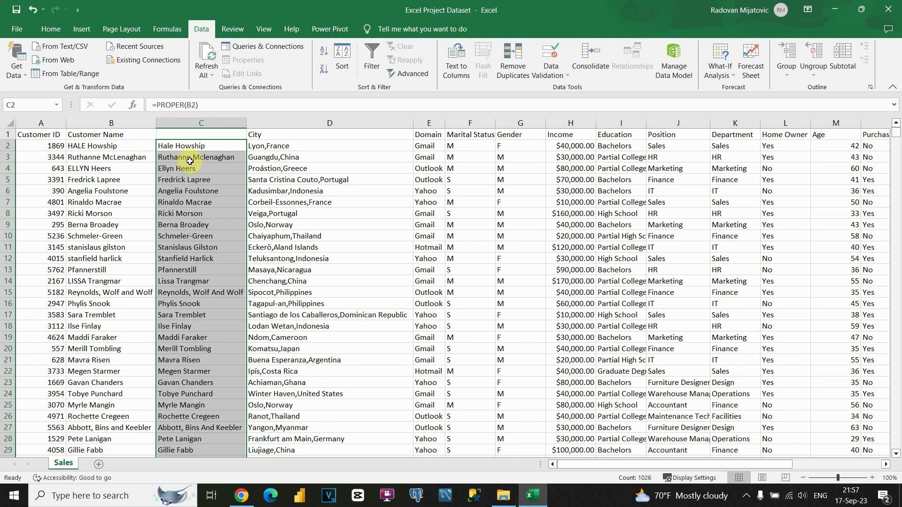
{"action": "key", "text": "ctrl+c"}
{"action": "right_click", "coordinate": [117, 150]}
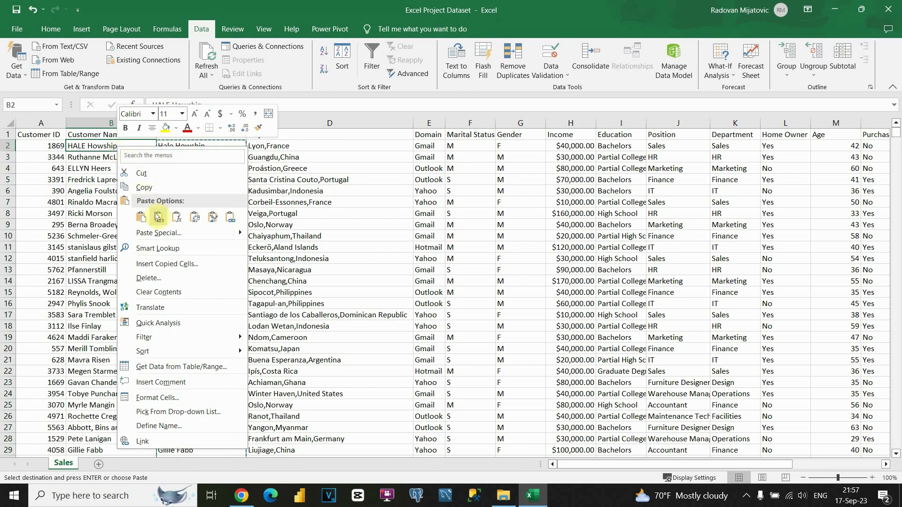
{"action": "left_click", "coordinate": [160, 219]}
{"action": "left_click", "coordinate": [159, 219]}
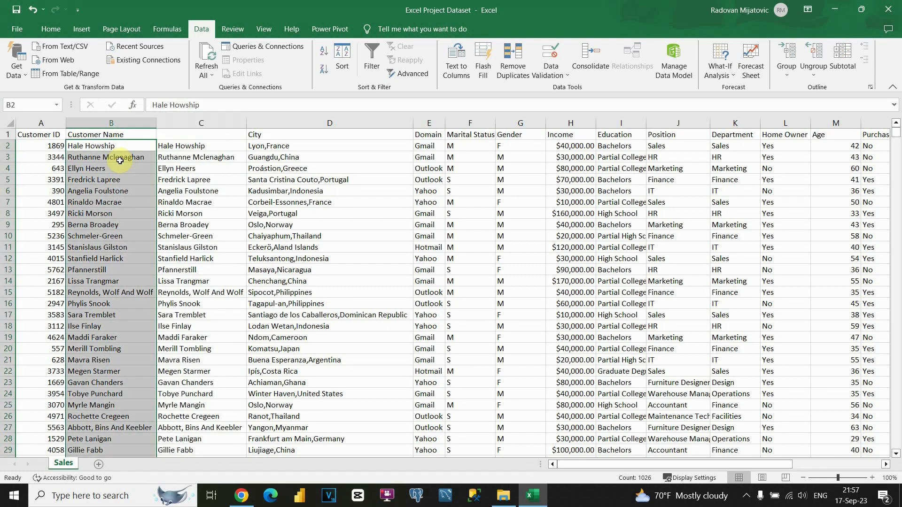
Step: Delete the temporary formula column C and check the cleaned name in B3
{"action": "left_click", "coordinate": [193, 123]}
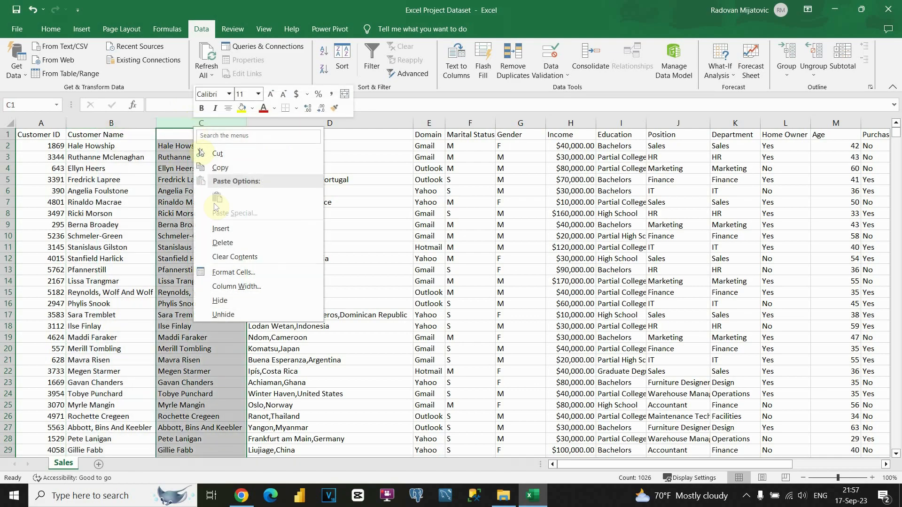
{"action": "left_click", "coordinate": [219, 243]}
{"action": "left_click", "coordinate": [119, 154]}
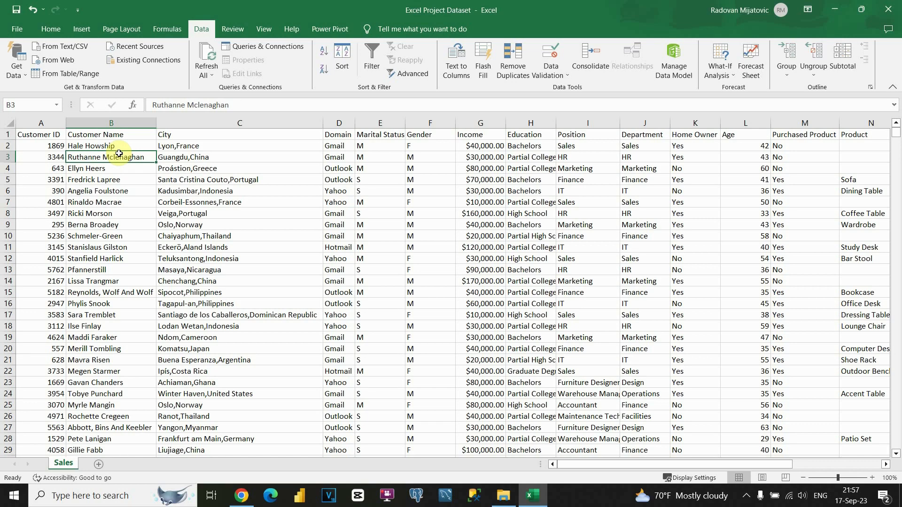
{"action": "left_click", "coordinate": [195, 143]}
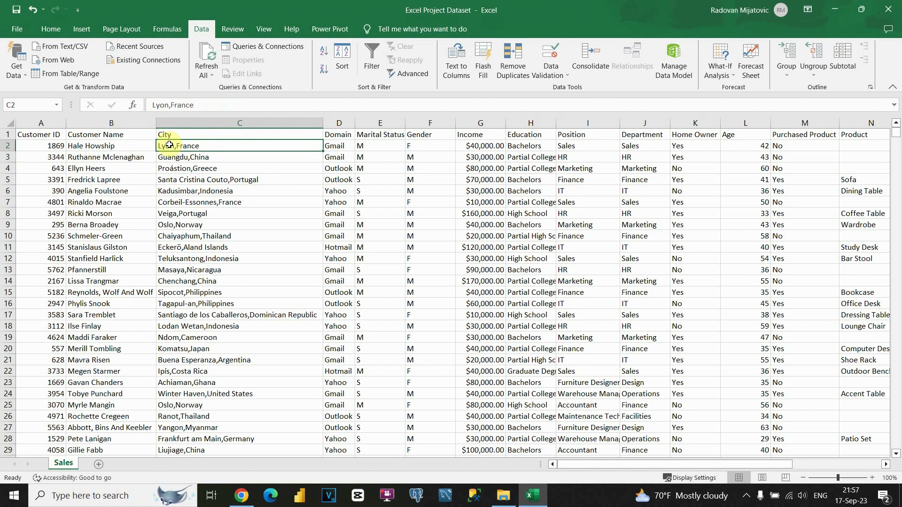
Step: Insert empty columns D and E after City, then select City entries from C2 downward
{"action": "left_click", "coordinate": [340, 127]}
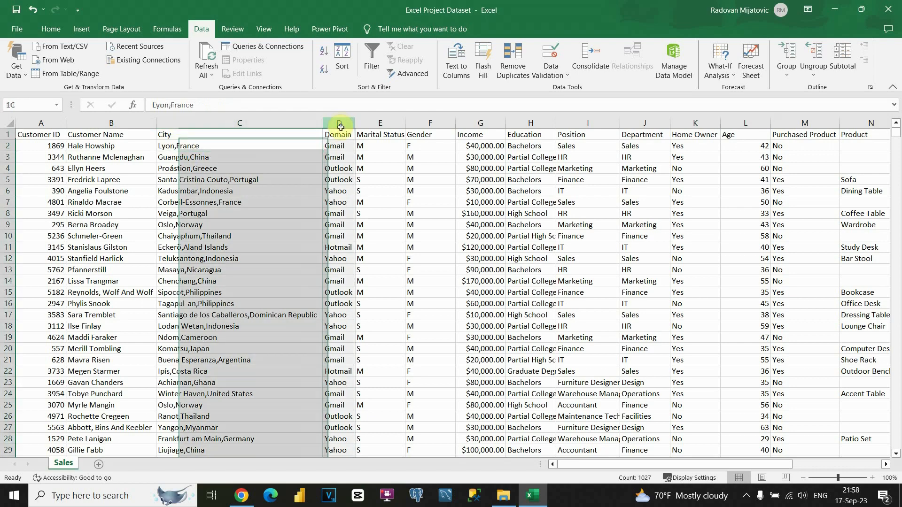
{"action": "right_click", "coordinate": [340, 126]}
{"action": "left_click", "coordinate": [368, 226]}
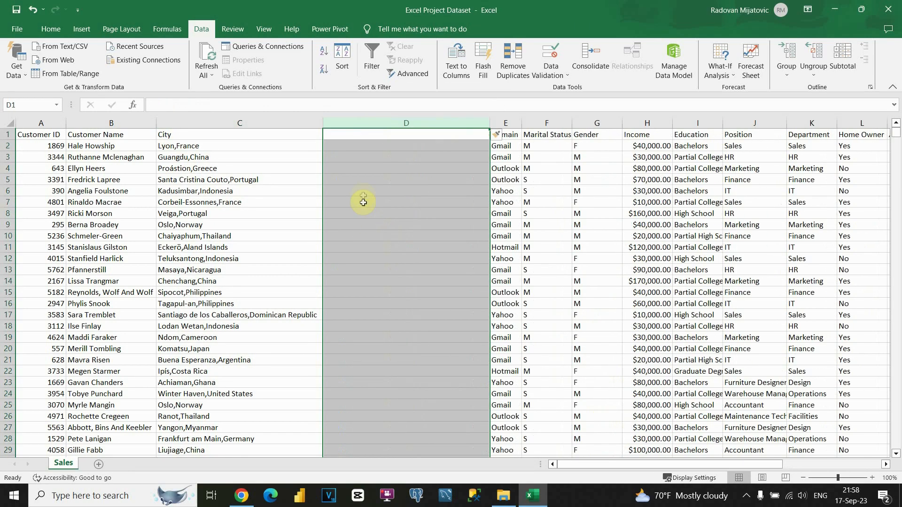
{"action": "left_click", "coordinate": [423, 169]}
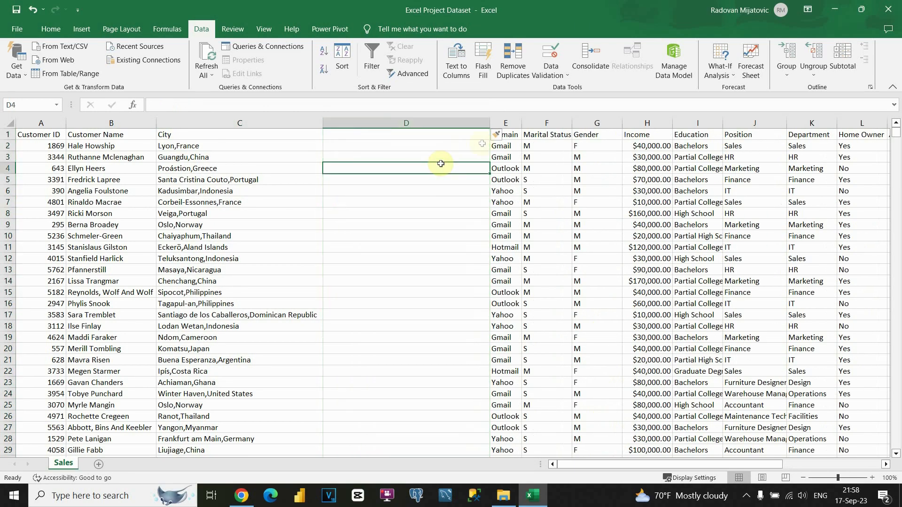
{"action": "left_click", "coordinate": [497, 123]}
{"action": "right_click", "coordinate": [497, 123]}
{"action": "left_click", "coordinate": [526, 221]}
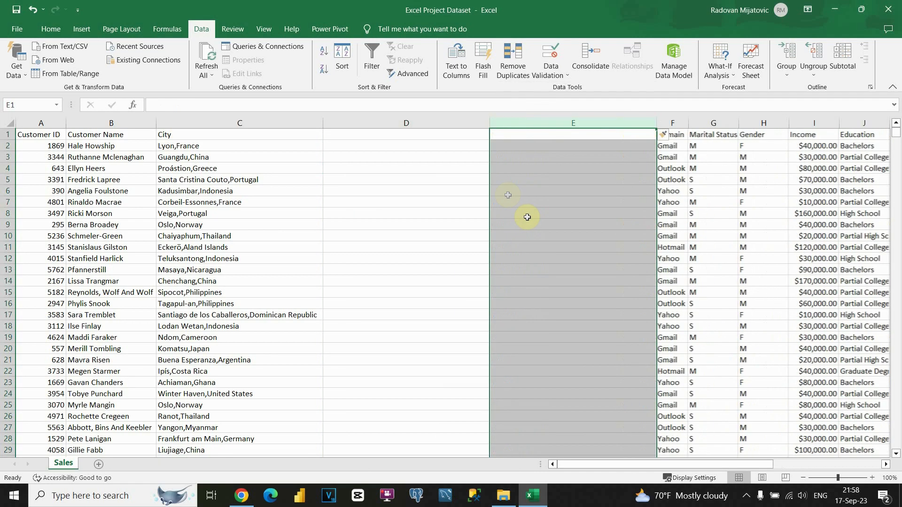
{"action": "left_click", "coordinate": [497, 181]}
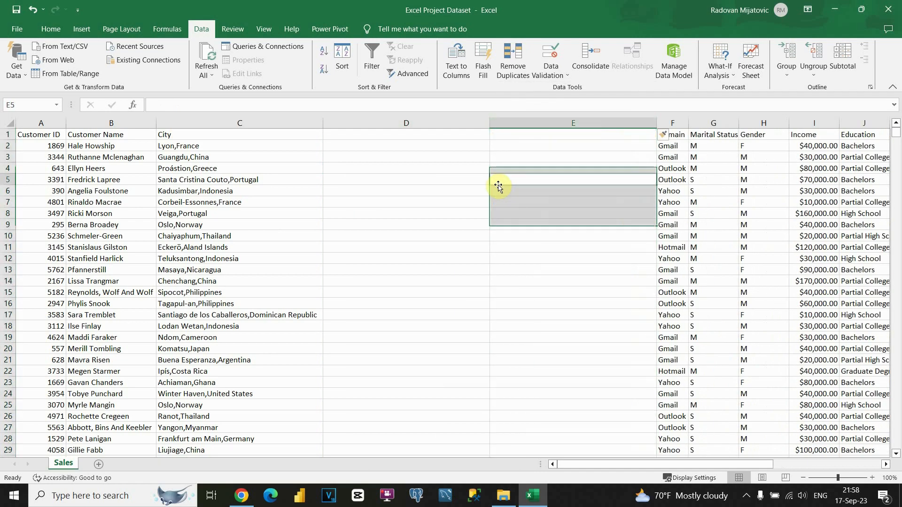
{"action": "left_click", "coordinate": [206, 145]}
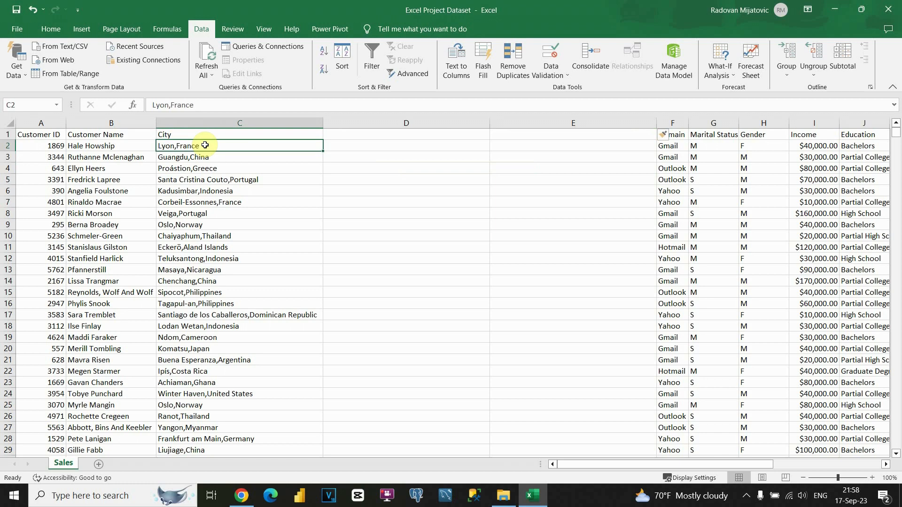
{"action": "key", "text": "ctrl+shift+Down"}
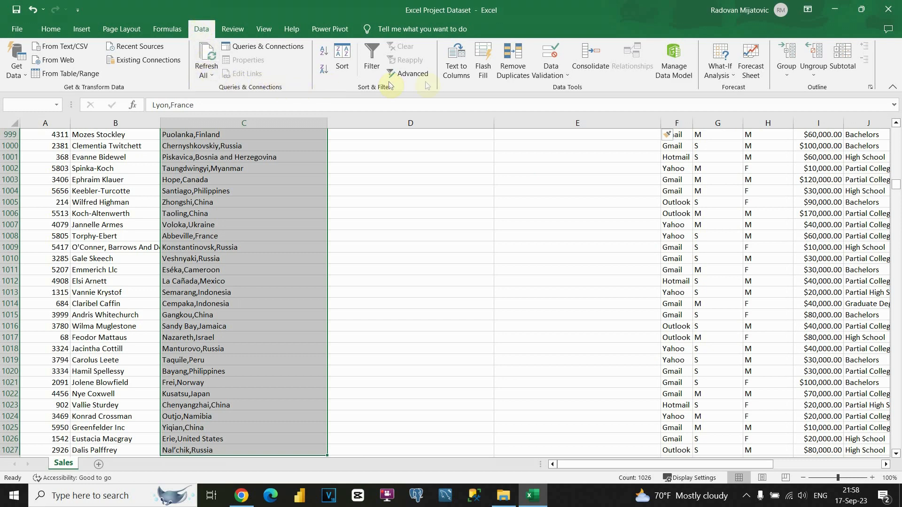
Step: Split the City entries at the comma with Text to Columns, Tab unticked, General format
{"action": "left_click", "coordinate": [455, 64]}
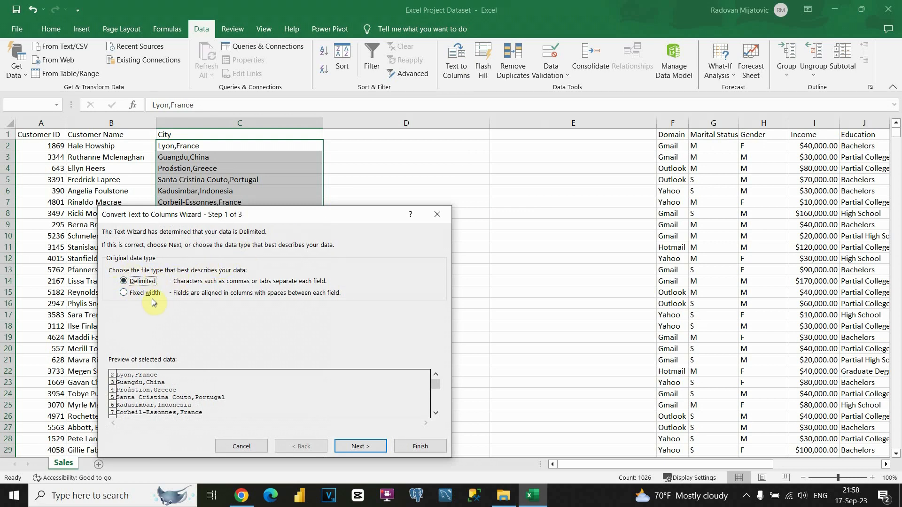
{"action": "left_click", "coordinate": [355, 446]}
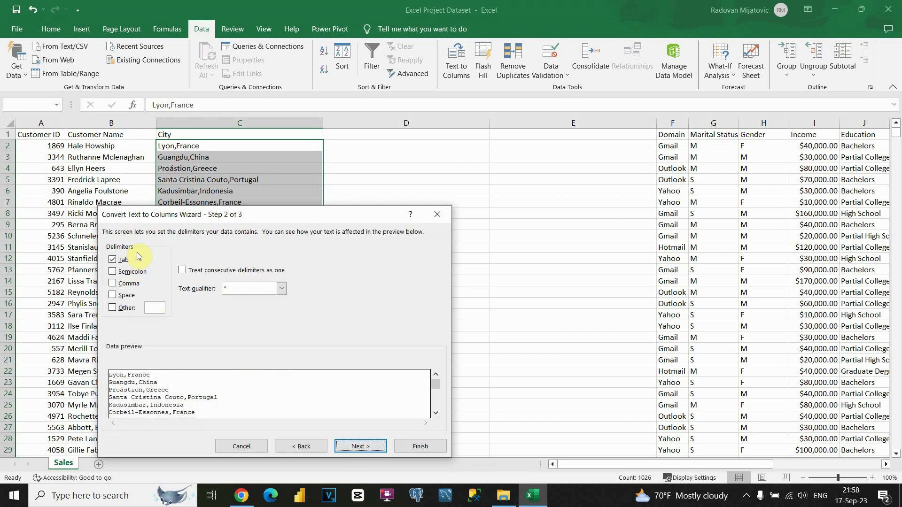
{"action": "left_click", "coordinate": [112, 262]}
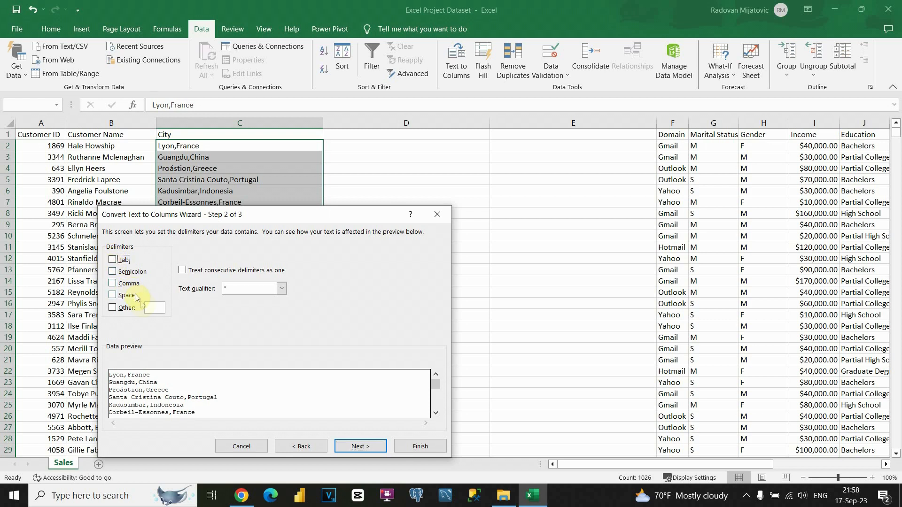
{"action": "left_click", "coordinate": [113, 284]}
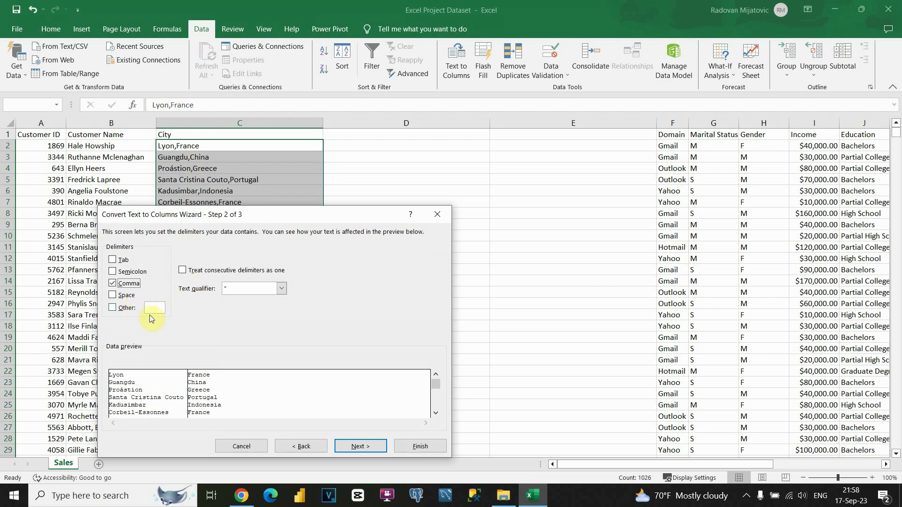
{"action": "left_click", "coordinate": [356, 447]}
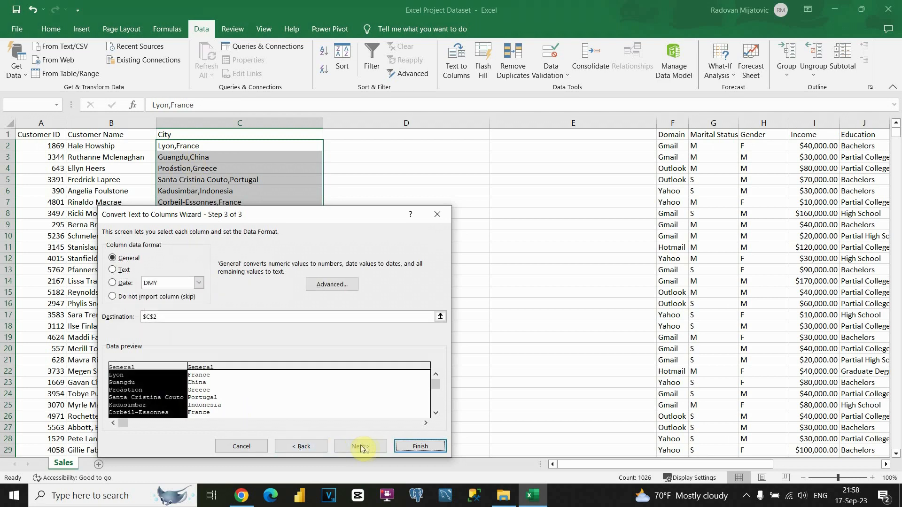
{"action": "left_click", "coordinate": [400, 447]}
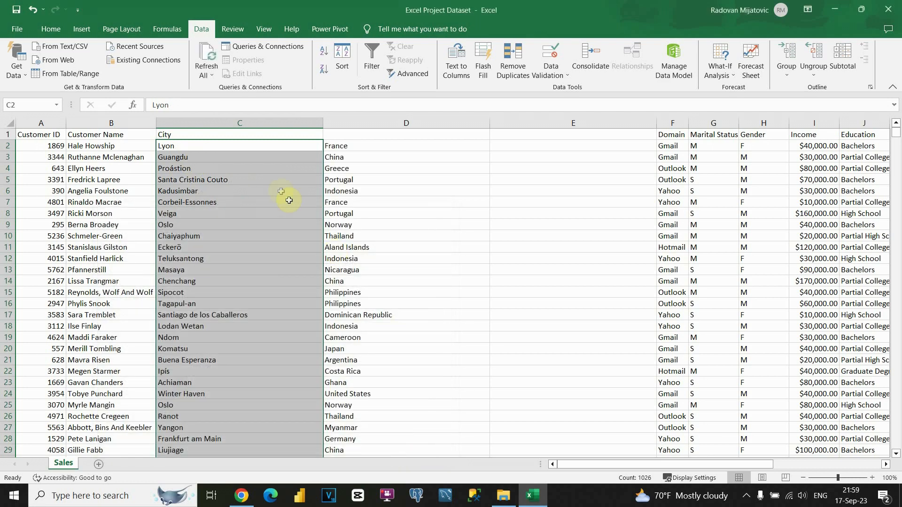
{"action": "scroll", "coordinate": [281, 192], "scroll_direction": "down", "scroll_amount": 20}
Step: Scroll back to the top and delete the leftover empty column E
{"action": "scroll", "coordinate": [282, 193], "scroll_direction": "down", "scroll_amount": 20}
{"action": "scroll", "coordinate": [282, 192], "scroll_direction": "down", "scroll_amount": 15}
{"action": "scroll", "coordinate": [285, 197], "scroll_direction": "down", "scroll_amount": 20}
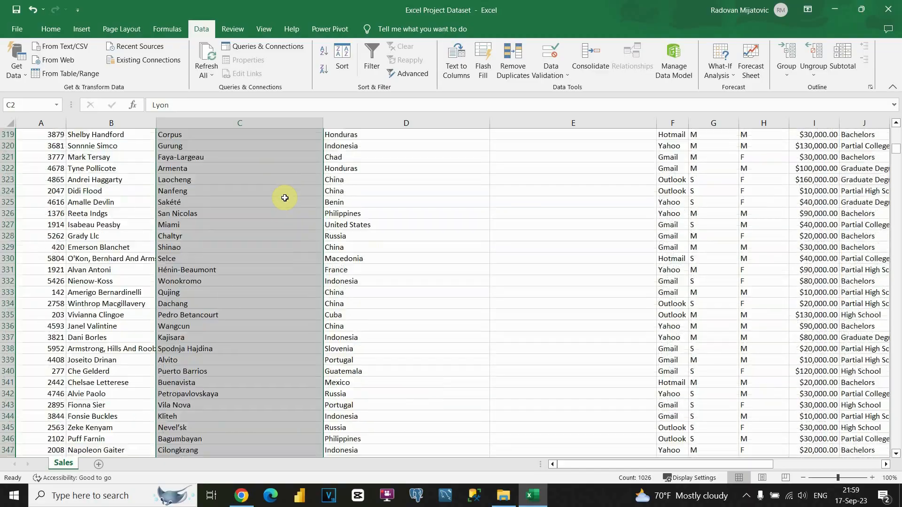
{"action": "scroll", "coordinate": [284, 201], "scroll_direction": "down", "scroll_amount": 20}
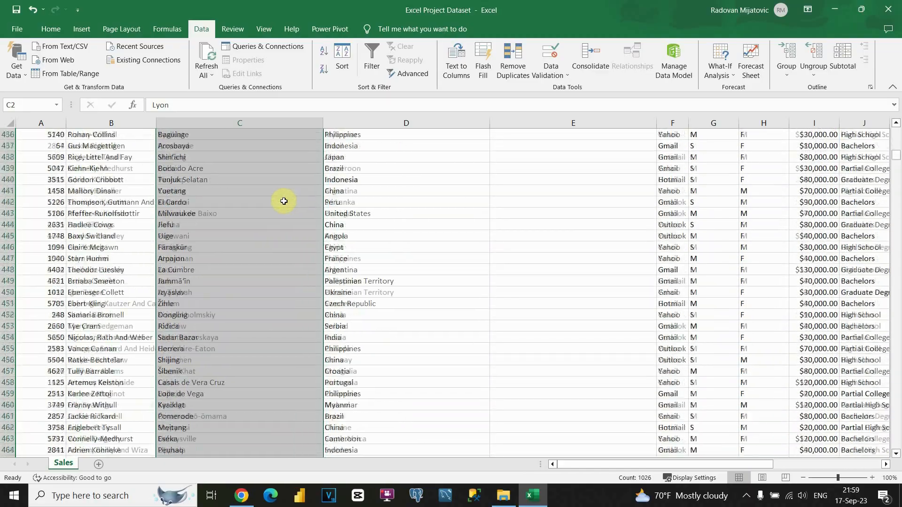
{"action": "left_click_drag", "start_coordinate": [896, 160], "coordinate": [894, 132]}
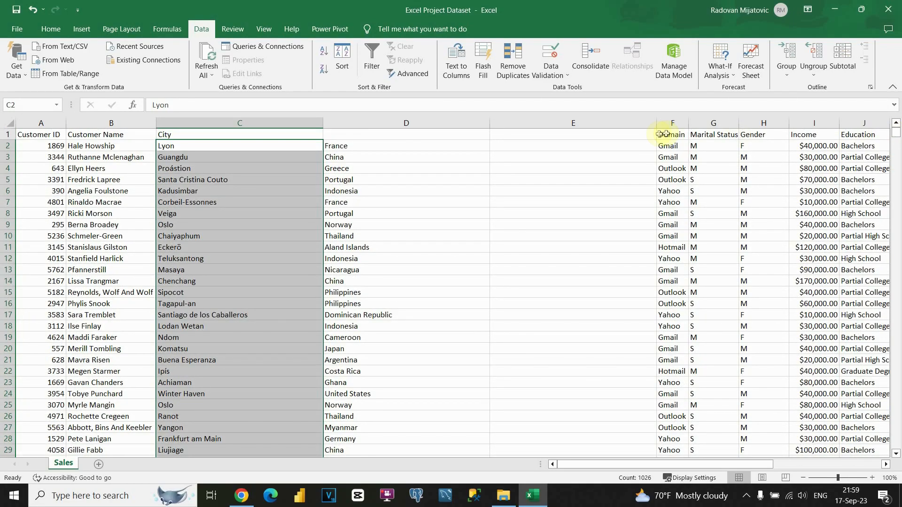
{"action": "left_click", "coordinate": [569, 124]}
{"action": "right_click", "coordinate": [569, 126]}
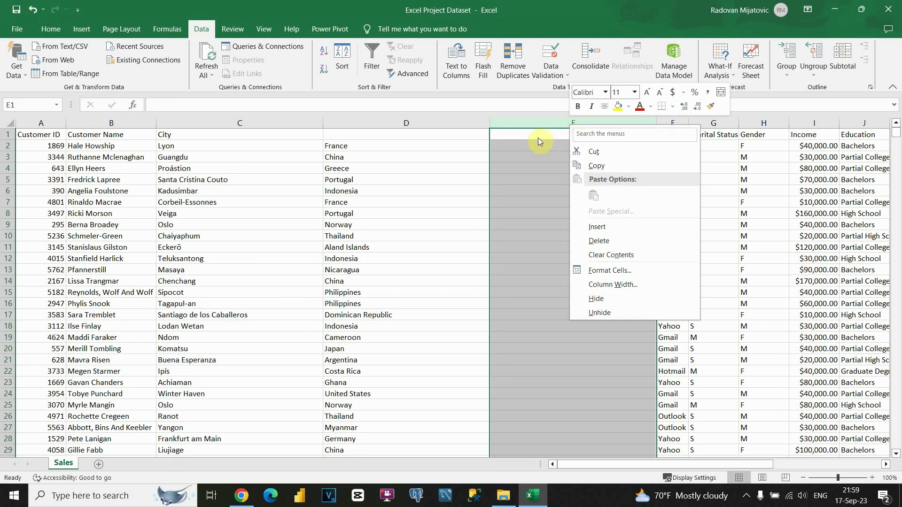
{"action": "left_click", "coordinate": [303, 146]}
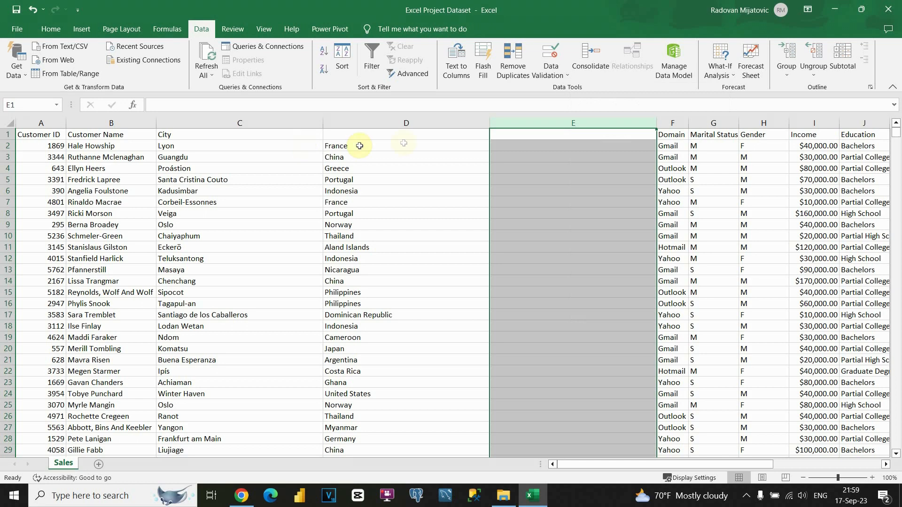
{"action": "left_click", "coordinate": [532, 147]}
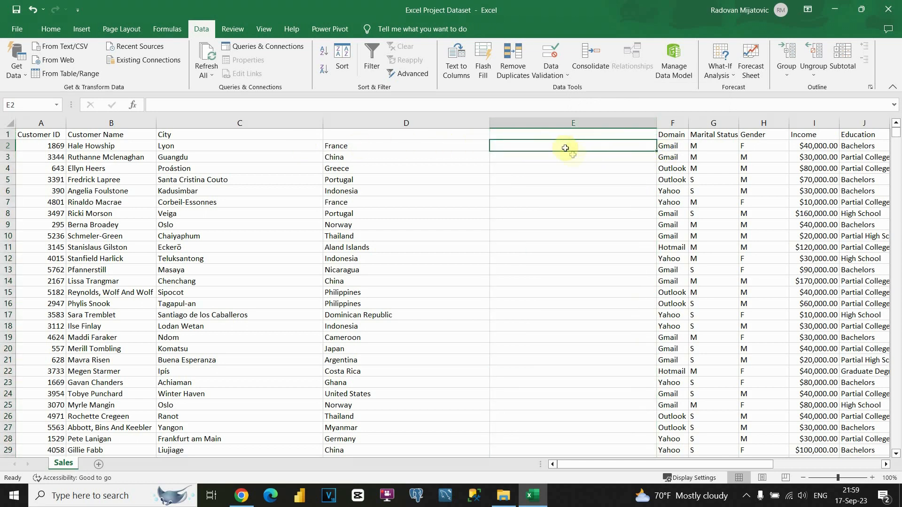
{"action": "right_click", "coordinate": [555, 122]}
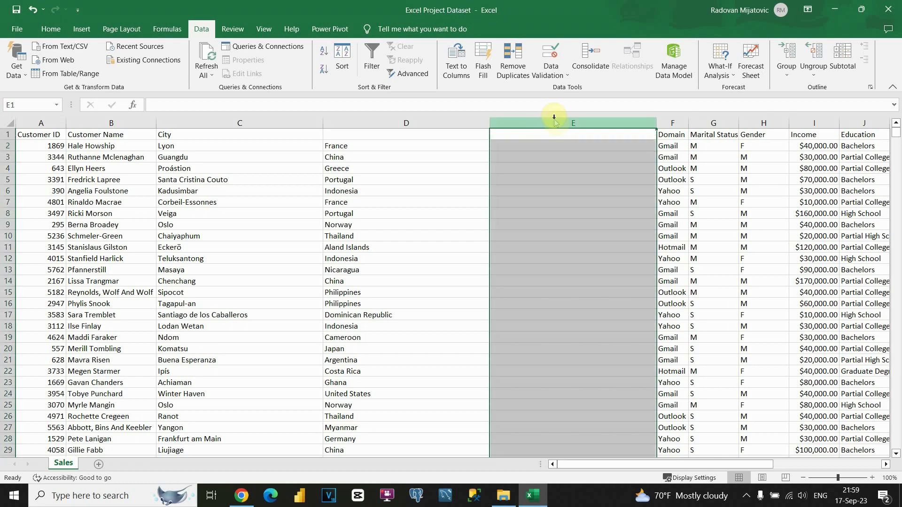
{"action": "left_click", "coordinate": [584, 236]}
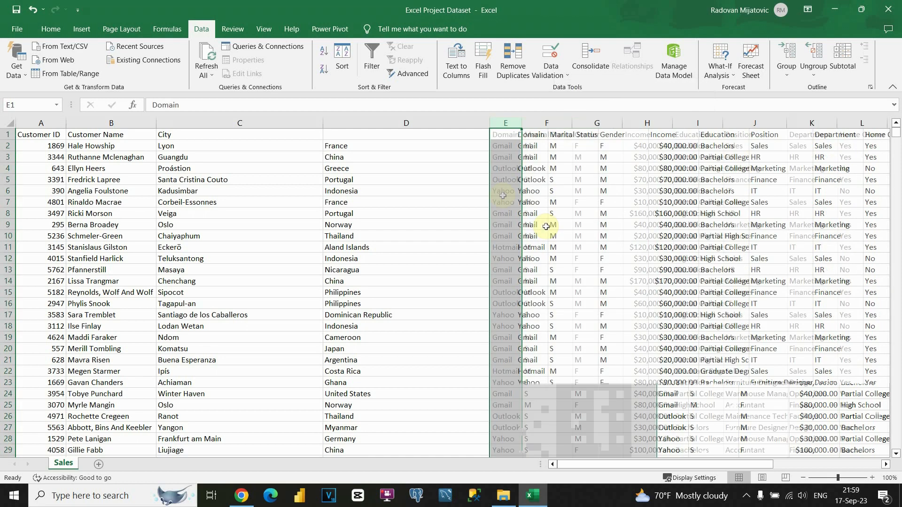
Step: Head column D 'Country' and narrow the City and Country columns
{"action": "left_click", "coordinate": [350, 139]}
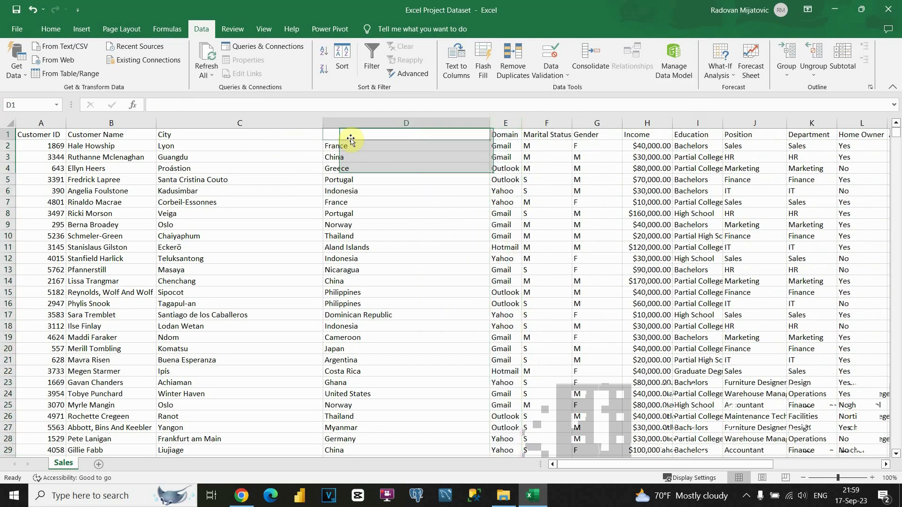
{"action": "type", "text": "Country"}
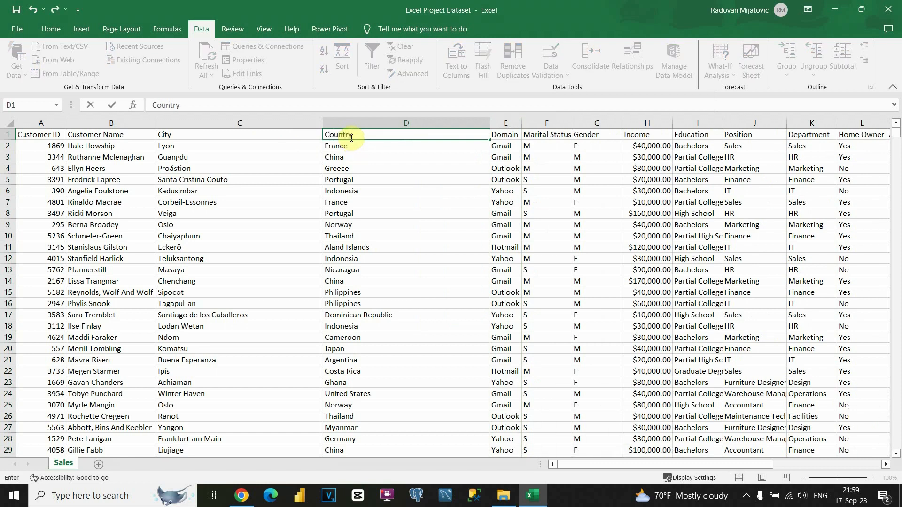
{"action": "key", "text": "Return"}
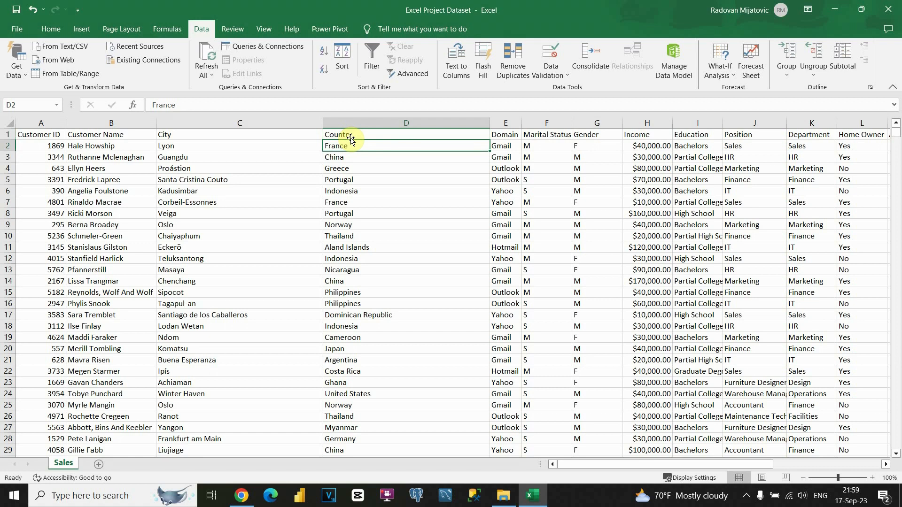
{"action": "left_click_drag", "start_coordinate": [323, 123], "coordinate": [234, 129]}
{"action": "left_click_drag", "start_coordinate": [400, 123], "coordinate": [295, 124]}
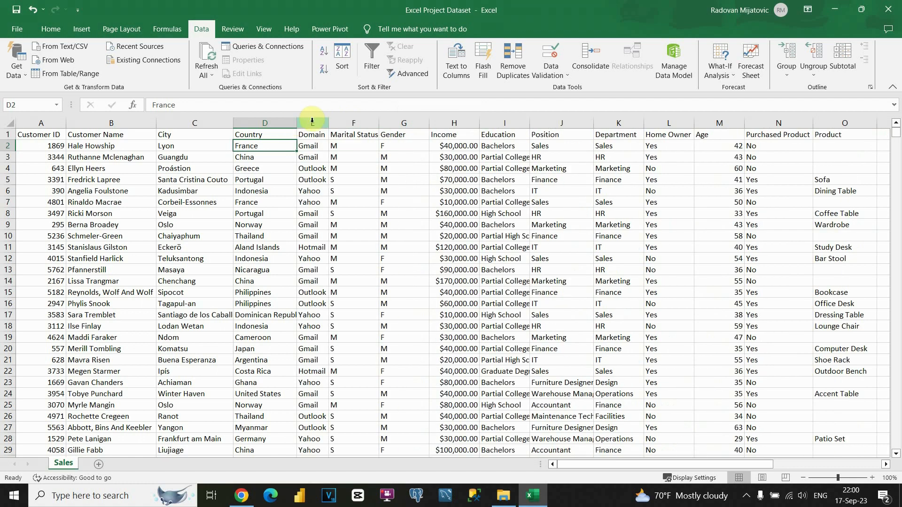
Step: Insert an empty column F before Marital Status and drag it wider
{"action": "left_click", "coordinate": [352, 123]}
{"action": "right_click", "coordinate": [351, 123]}
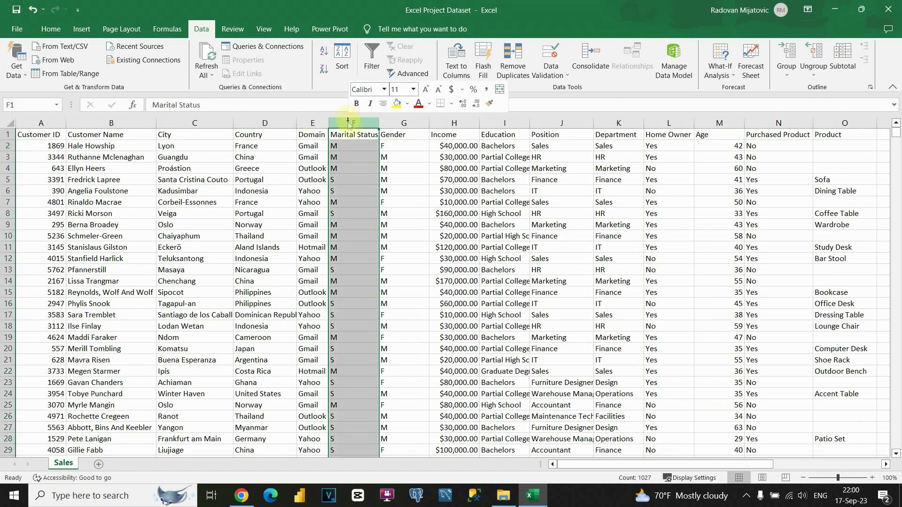
{"action": "left_click", "coordinate": [384, 224]}
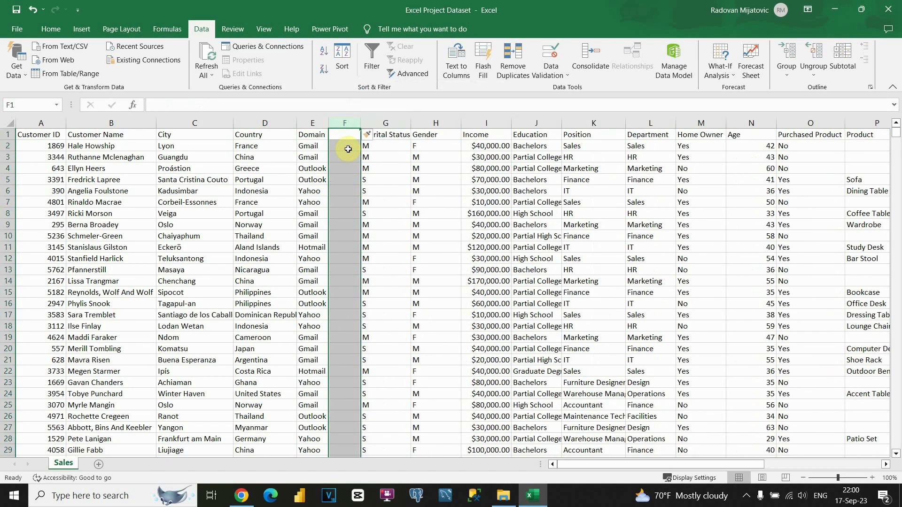
{"action": "left_click", "coordinate": [348, 145]}
{"action": "left_click_drag", "start_coordinate": [361, 122], "coordinate": [398, 123]}
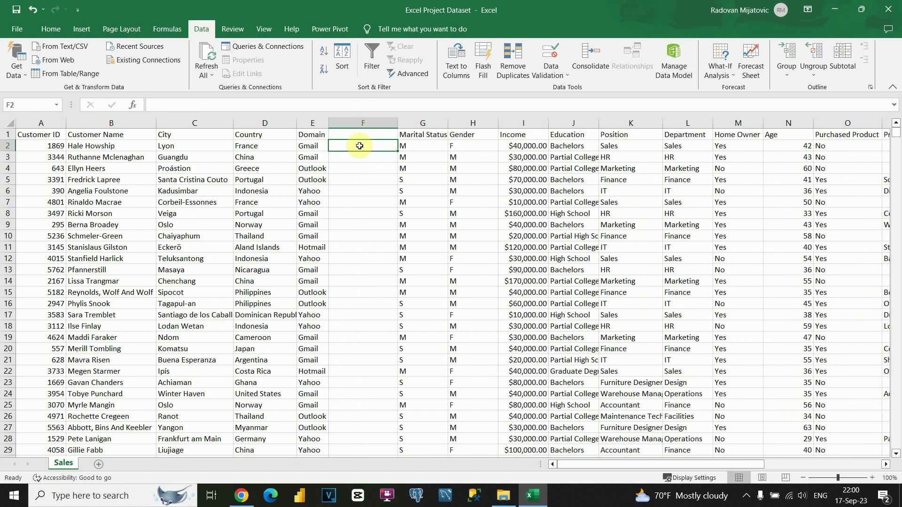
{"action": "left_click", "coordinate": [137, 144]}
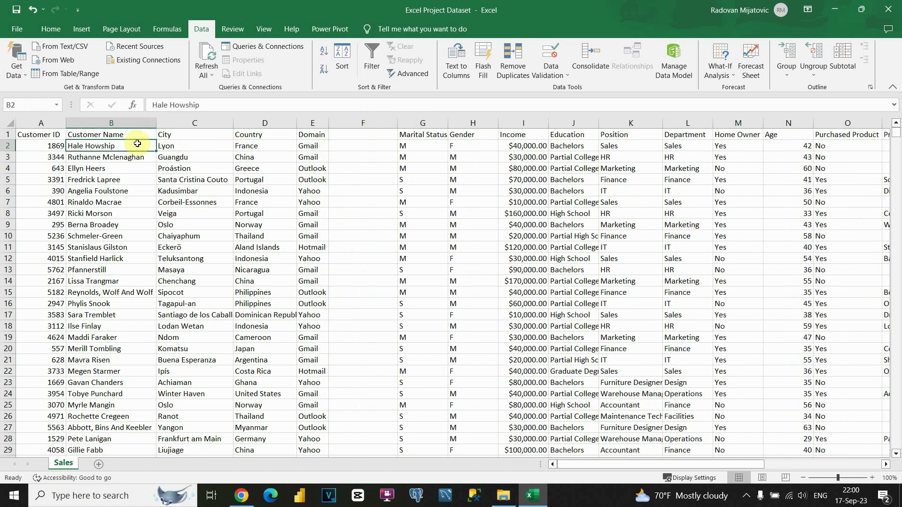
{"action": "left_click", "coordinate": [316, 145]}
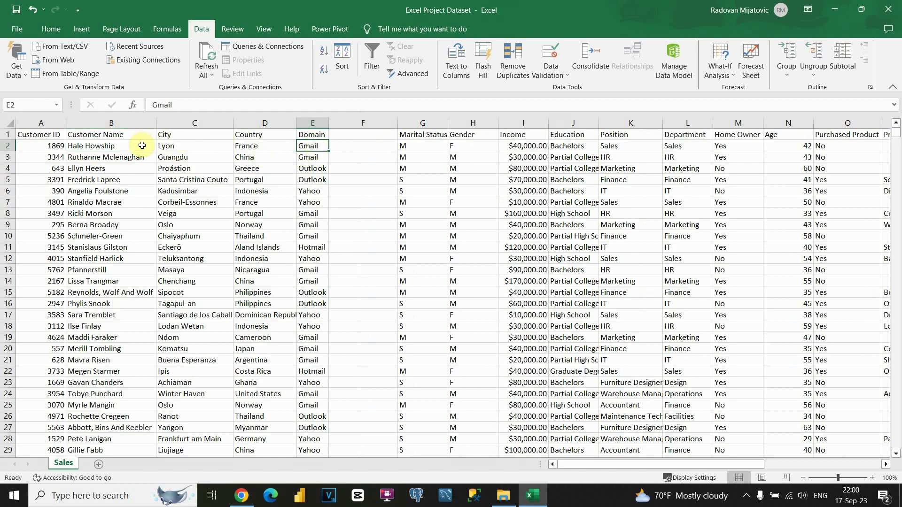
{"action": "left_click", "coordinate": [363, 148]}
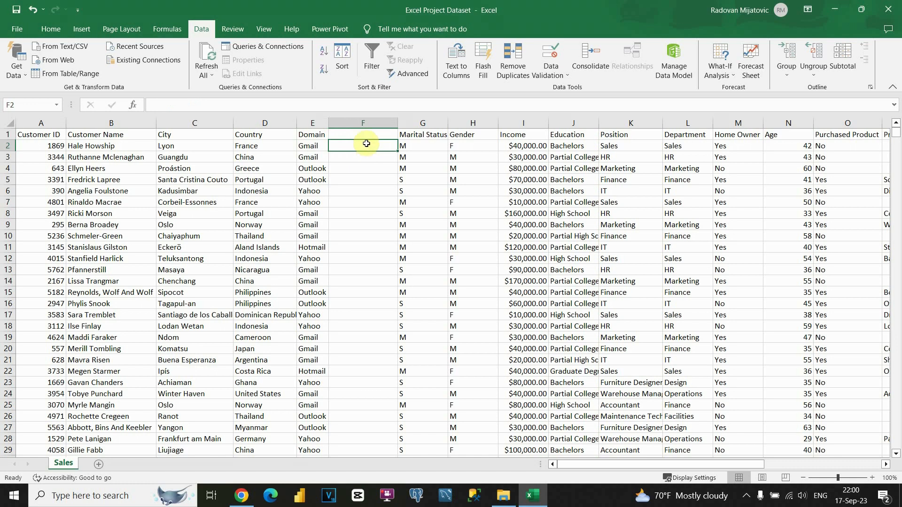
Step: Insert a column before City and paste a copy of Customer Name into it
{"action": "left_click", "coordinate": [184, 123]}
{"action": "right_click", "coordinate": [184, 123]}
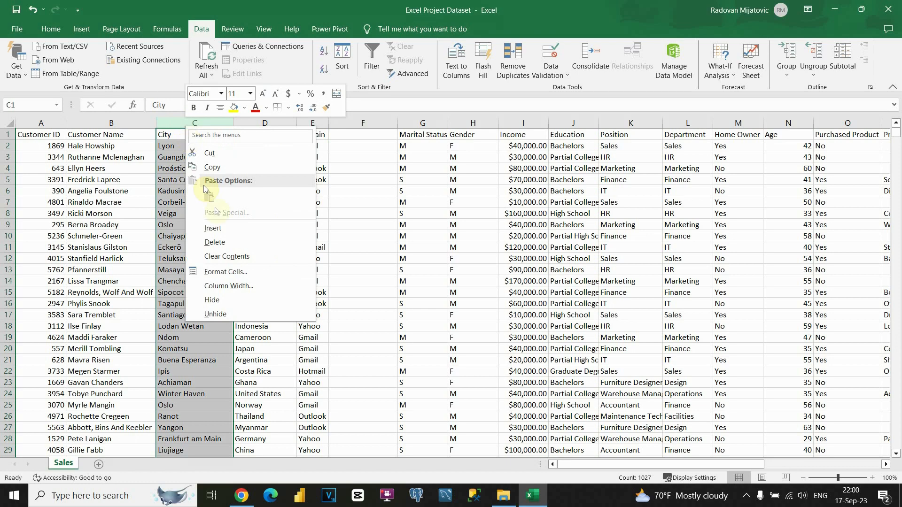
{"action": "left_click", "coordinate": [220, 229]}
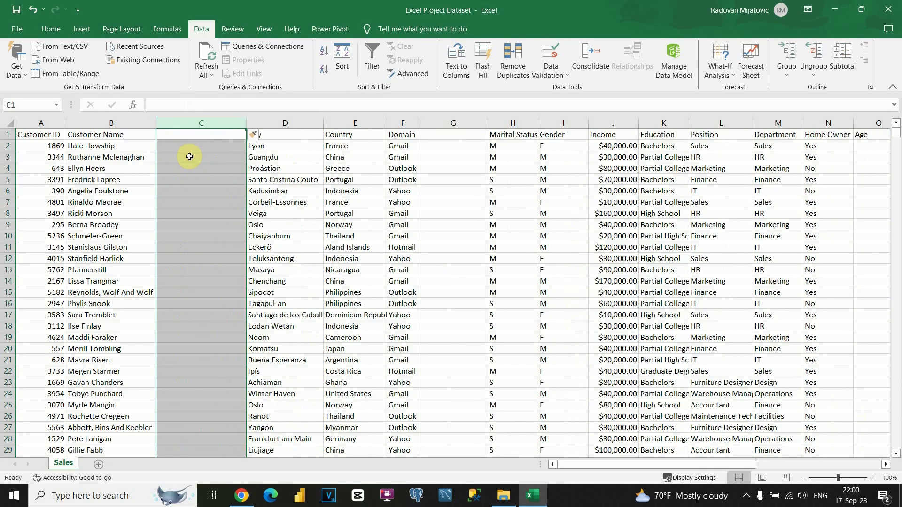
{"action": "left_click", "coordinate": [98, 124]}
{"action": "key", "text": "ctrl+c"}
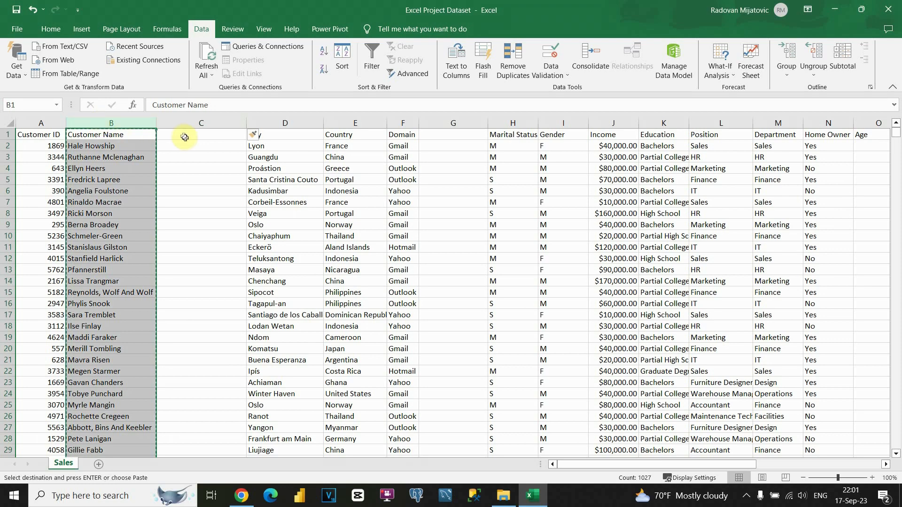
{"action": "right_click", "coordinate": [184, 135]}
{"action": "left_click", "coordinate": [225, 203]}
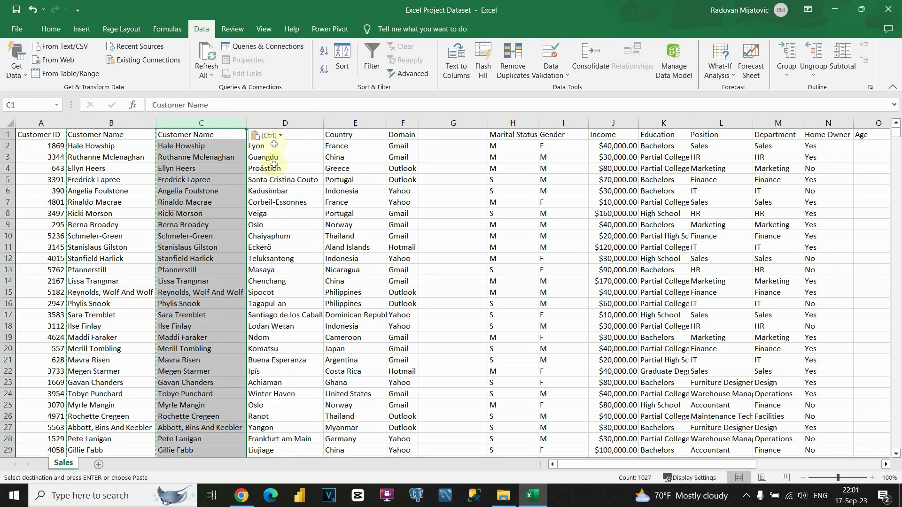
Step: Insert two more blank columns before City, then pick the first copied name
{"action": "left_click", "coordinate": [284, 123]}
{"action": "right_click", "coordinate": [284, 123]}
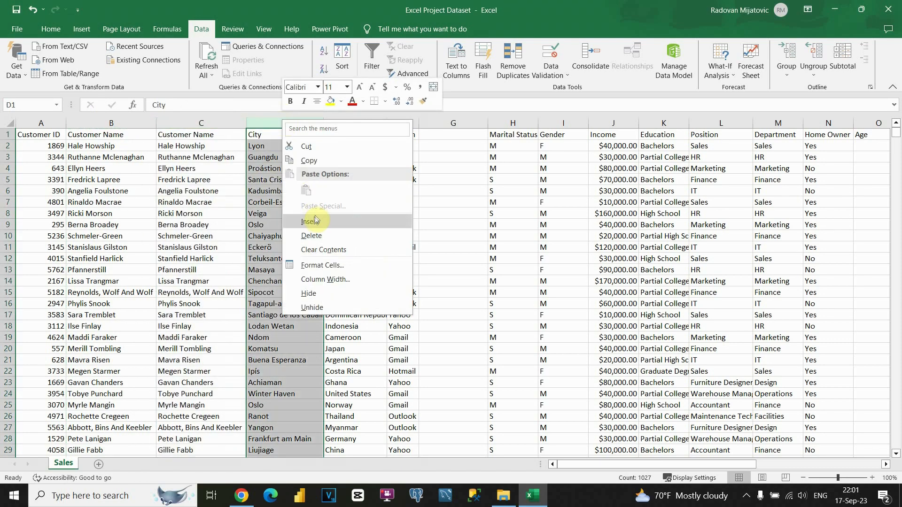
{"action": "left_click", "coordinate": [311, 221]}
{"action": "right_click", "coordinate": [288, 127]}
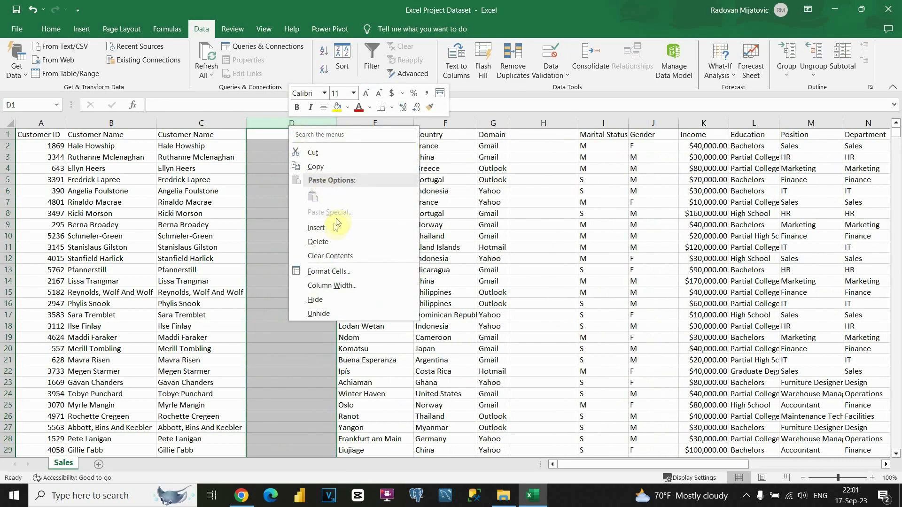
{"action": "left_click", "coordinate": [316, 228]}
{"action": "left_click", "coordinate": [260, 146]}
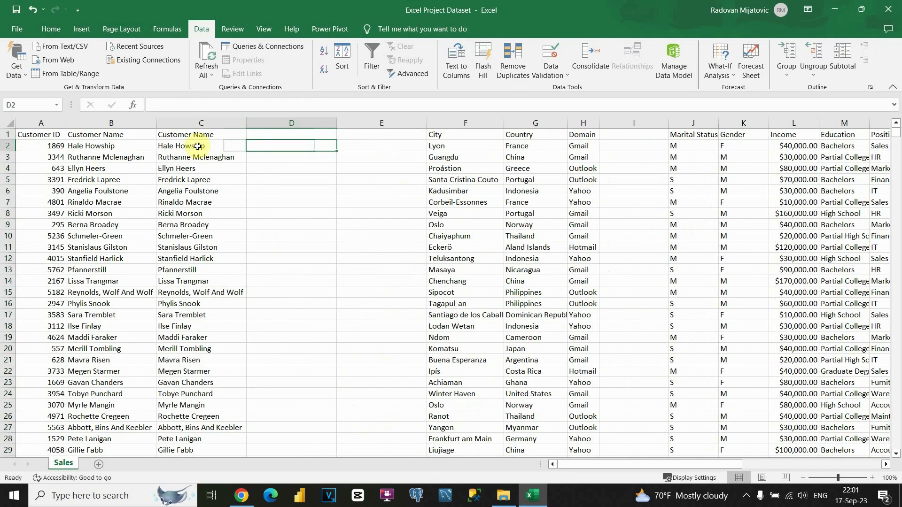
{"action": "left_click", "coordinate": [198, 146]}
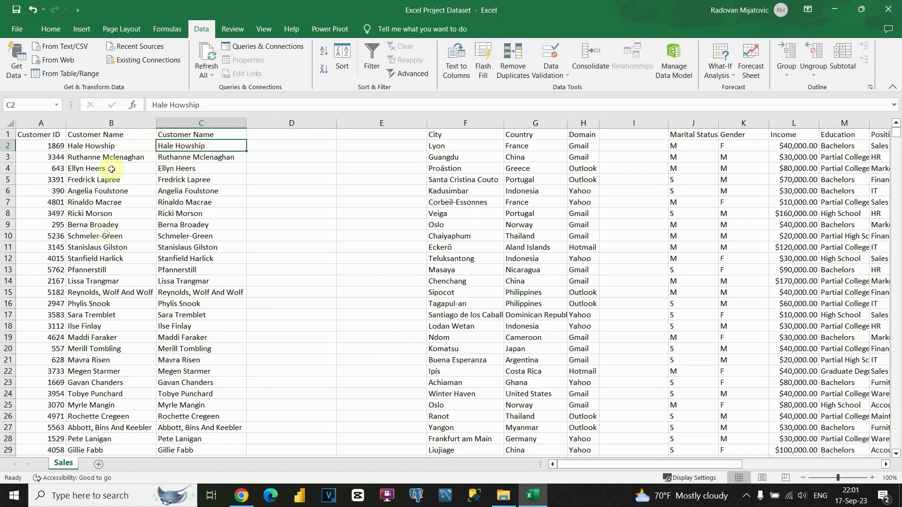
{"action": "key", "text": "ctrl+shift+Down"}
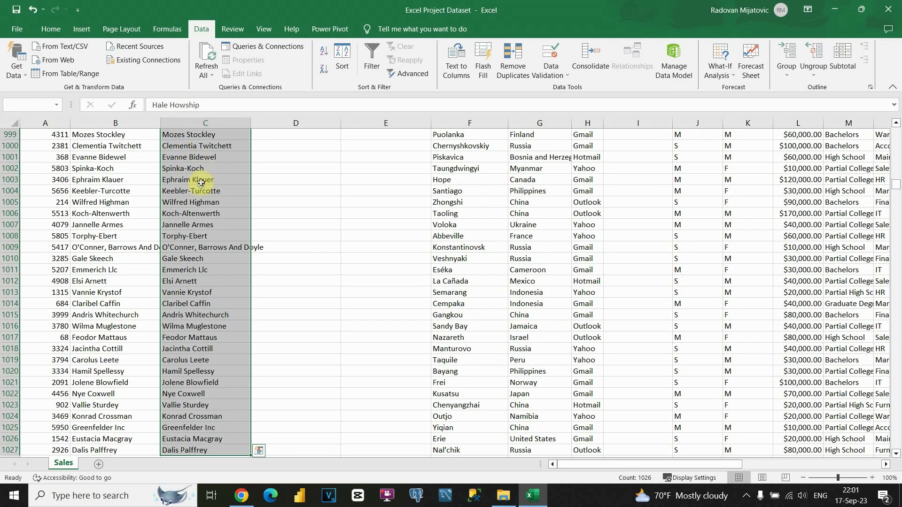
{"action": "left_click", "coordinate": [454, 66]}
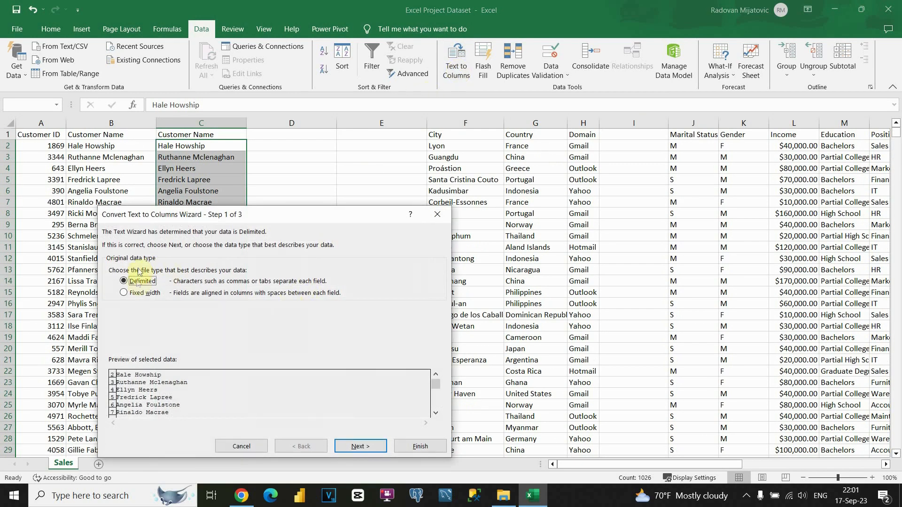
{"action": "left_click", "coordinate": [347, 446]}
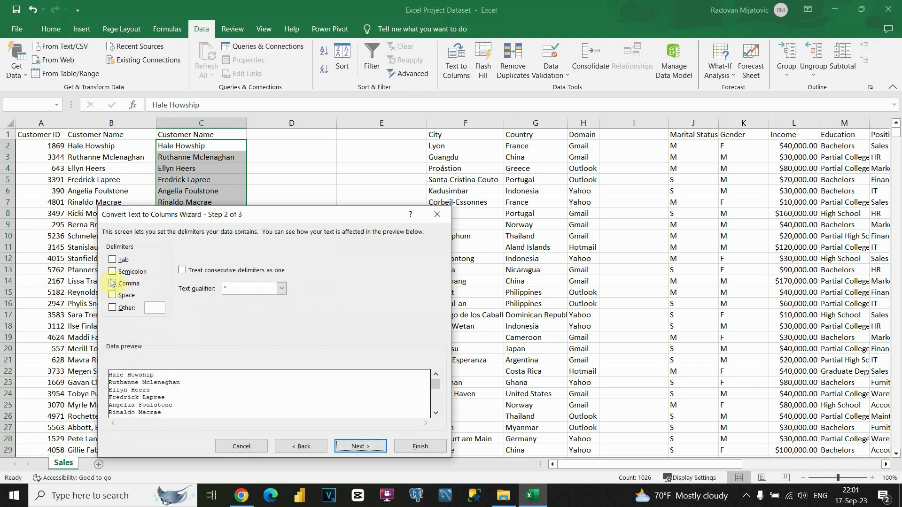
{"action": "left_click", "coordinate": [113, 284]}
{"action": "left_click", "coordinate": [112, 295]}
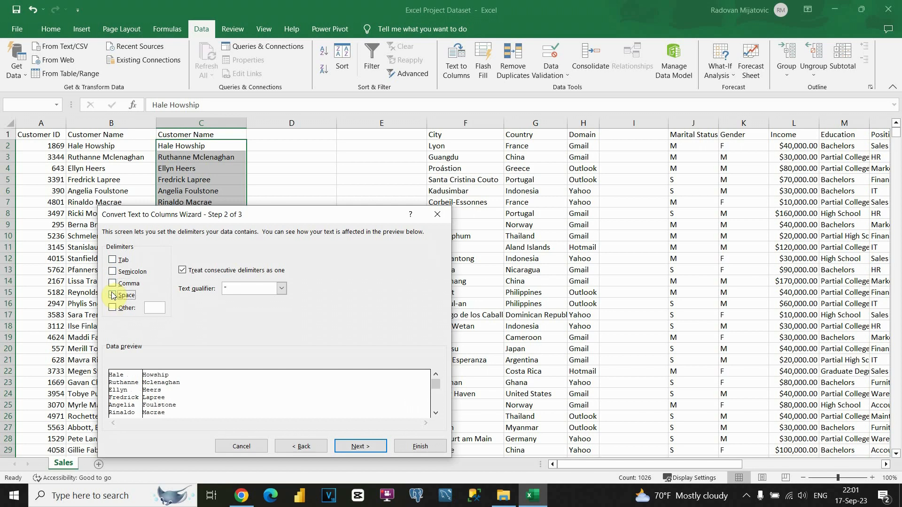
{"action": "left_click", "coordinate": [360, 447]}
{"action": "left_click", "coordinate": [418, 447]}
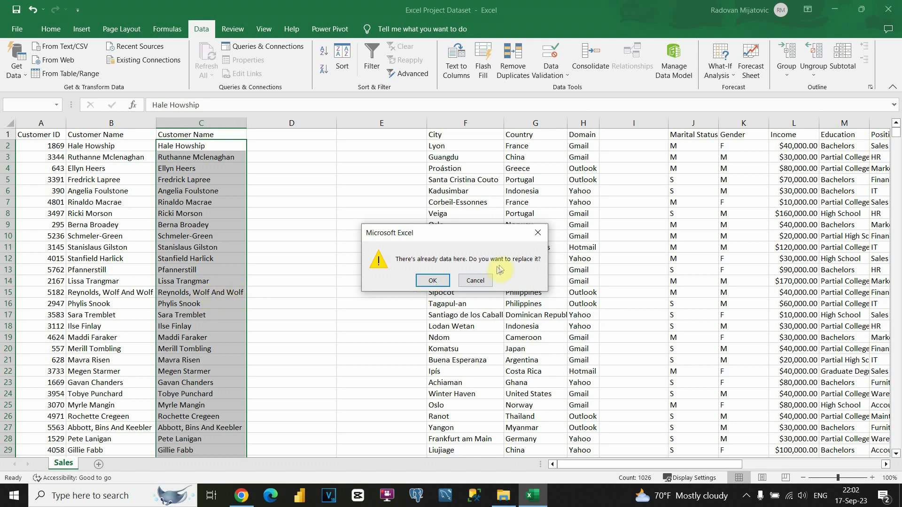
{"action": "left_click", "coordinate": [473, 281]}
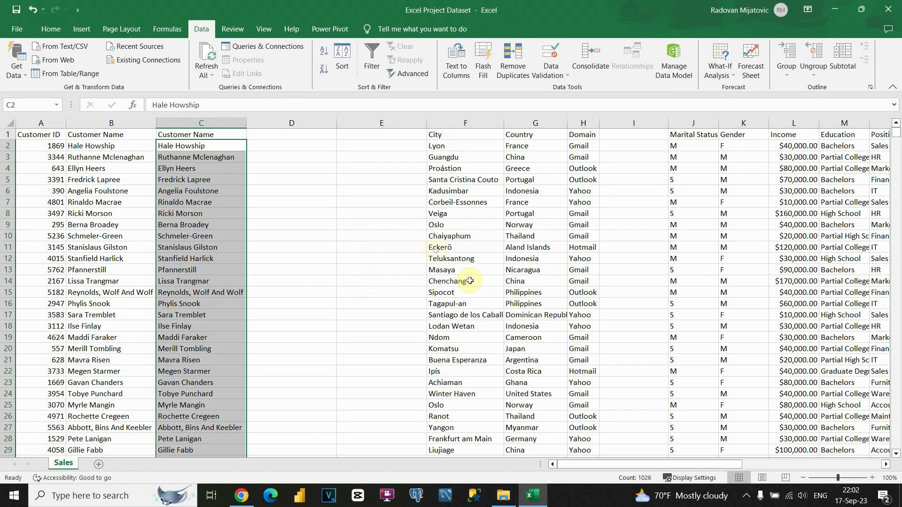
{"action": "left_click", "coordinate": [324, 123]}
Step: Insert two blank columns at D and select copied names from C2 to the last row
{"action": "right_click", "coordinate": [323, 123]}
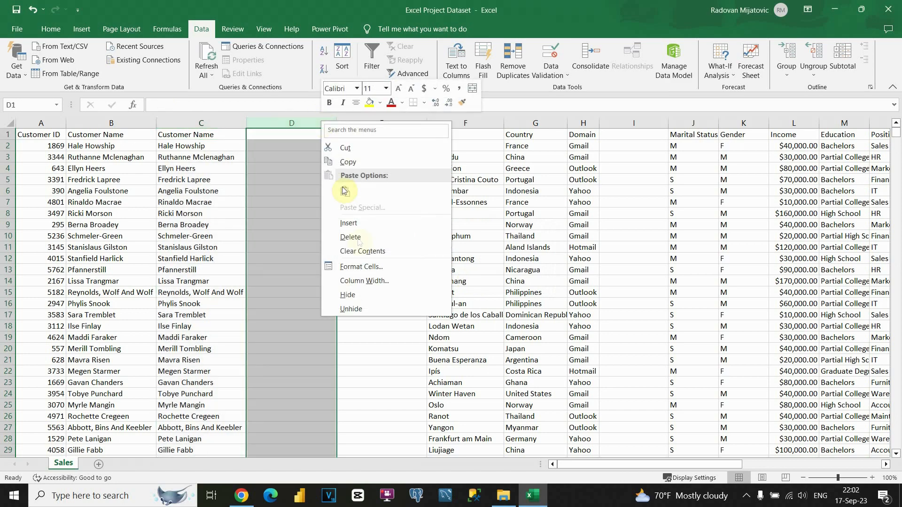
{"action": "left_click", "coordinate": [349, 223]}
{"action": "right_click", "coordinate": [302, 123]}
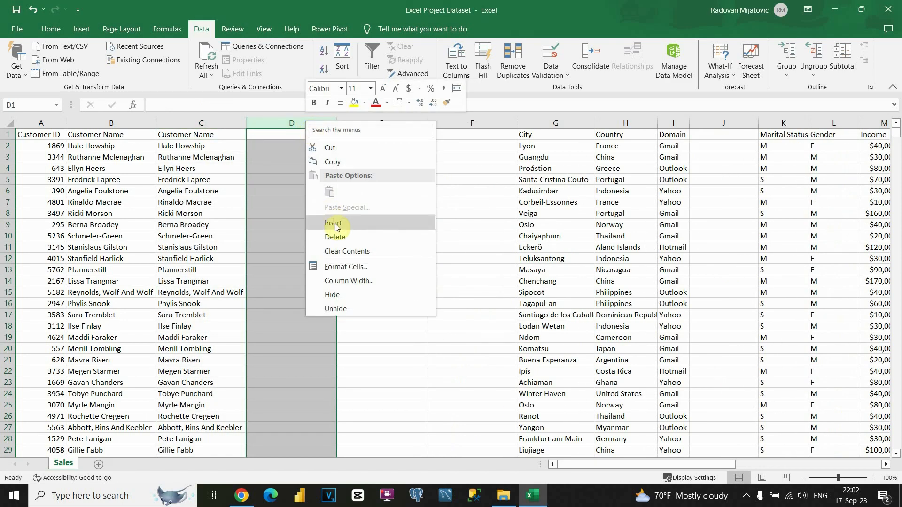
{"action": "left_click", "coordinate": [329, 223]}
{"action": "left_click", "coordinate": [201, 146]}
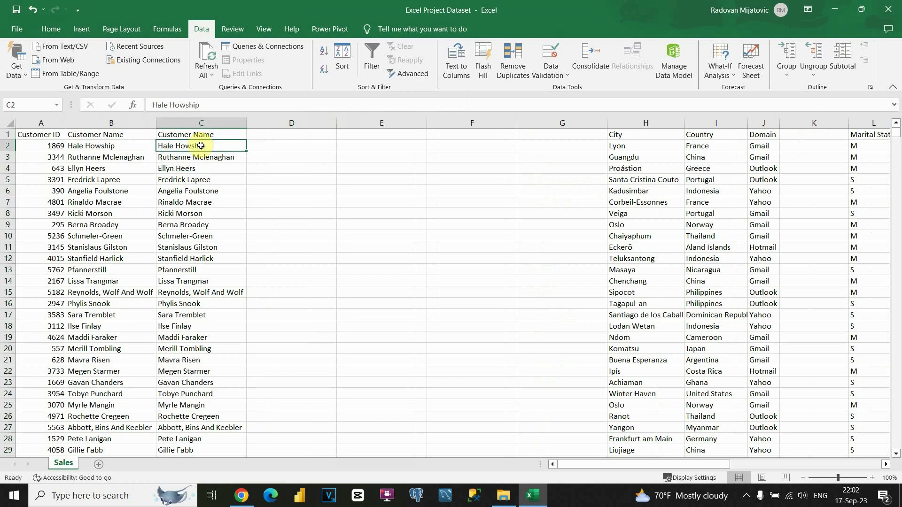
{"action": "key", "text": "ctrl+shift+Down"}
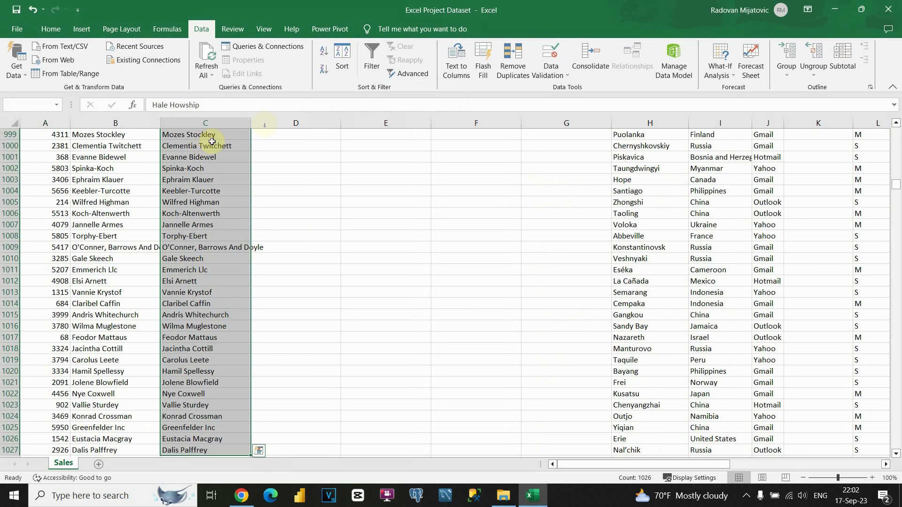
Step: Split the selected names at spaces with Text to Columns and scroll to verify
{"action": "left_click", "coordinate": [458, 70]}
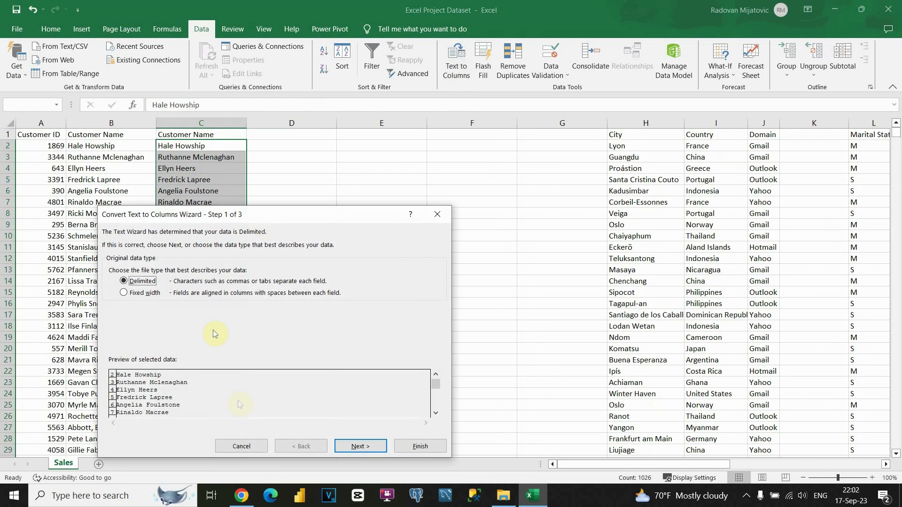
{"action": "left_click", "coordinate": [358, 448]}
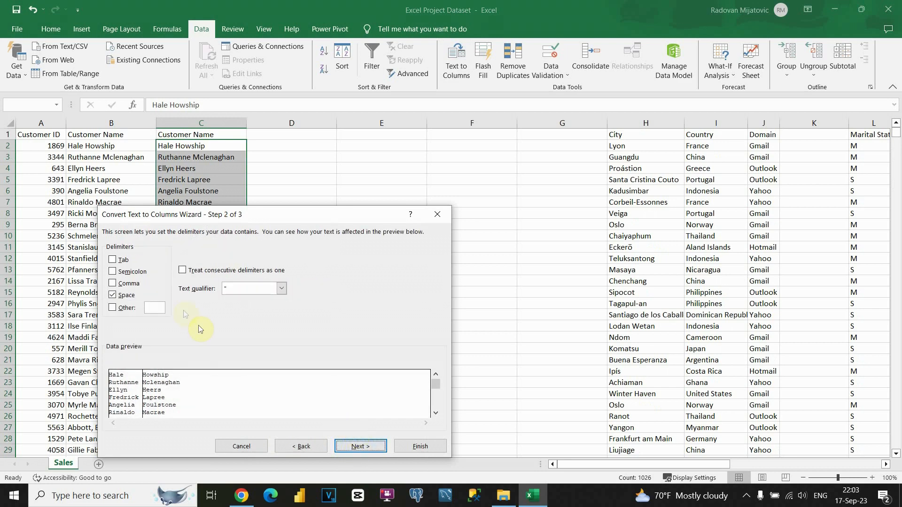
{"action": "left_click", "coordinate": [361, 446]}
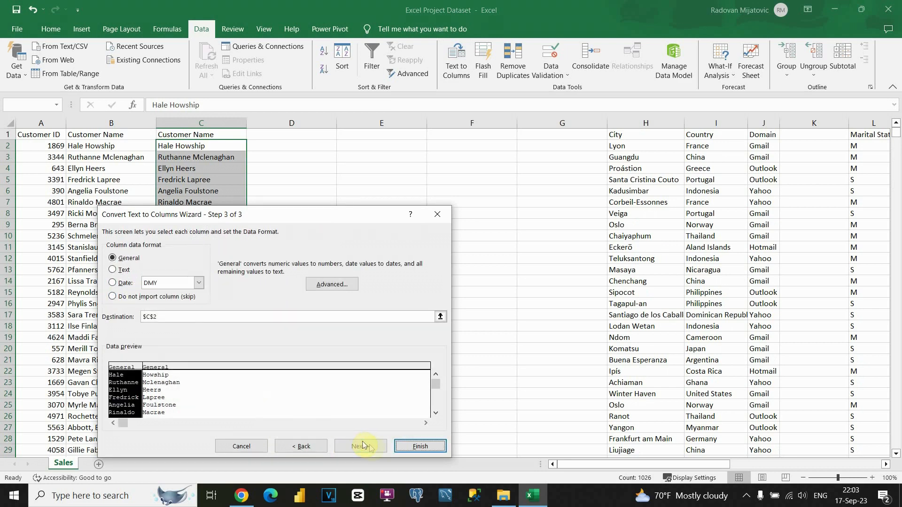
{"action": "left_click", "coordinate": [415, 449]}
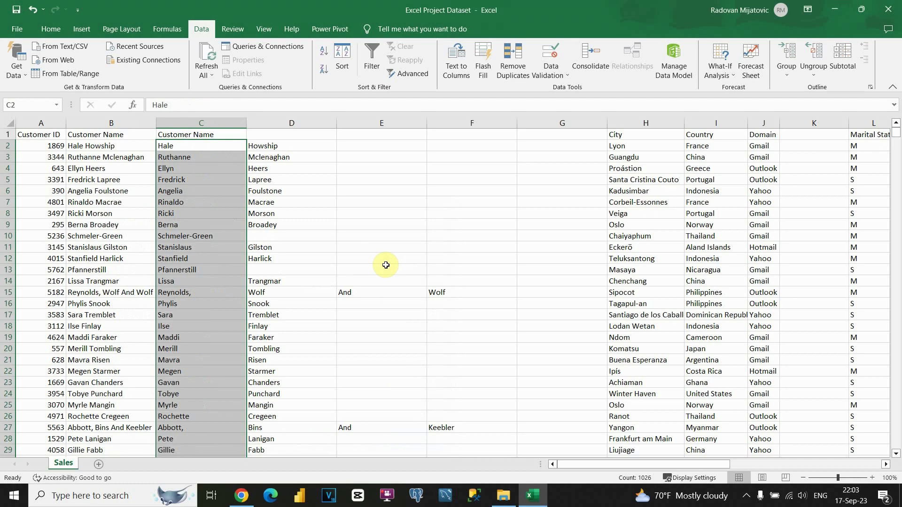
{"action": "scroll", "coordinate": [386, 265], "scroll_direction": "down", "scroll_amount": 20}
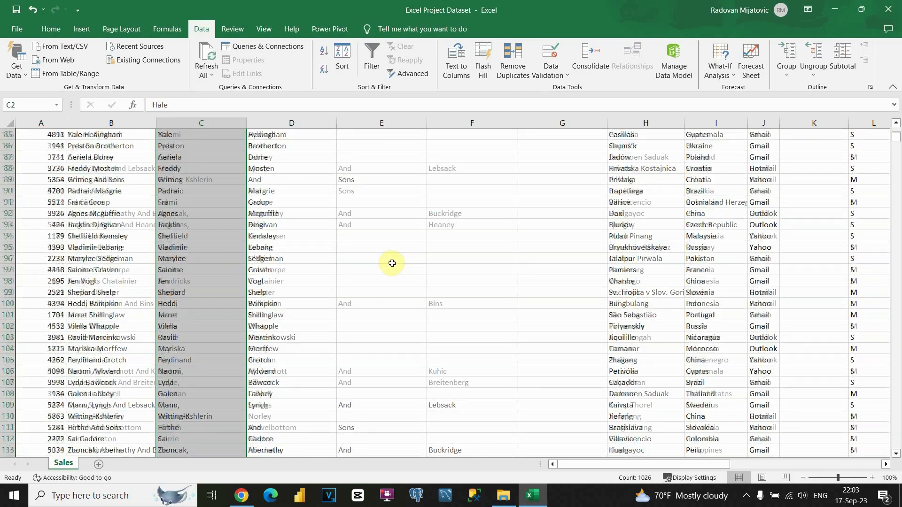
{"action": "scroll", "coordinate": [539, 272], "scroll_direction": "down", "scroll_amount": 7}
{"action": "scroll", "coordinate": [580, 254], "scroll_direction": "up", "scroll_amount": 15}
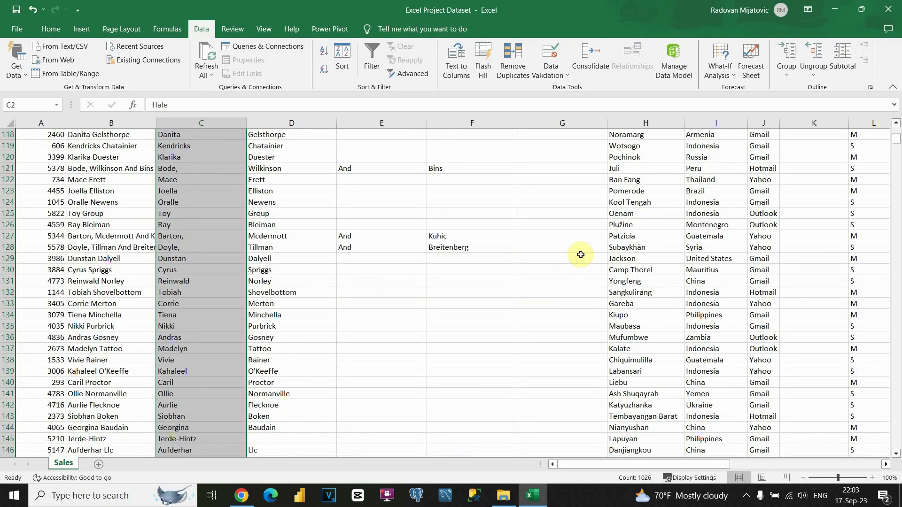
{"action": "scroll", "coordinate": [579, 254], "scroll_direction": "up", "scroll_amount": 20}
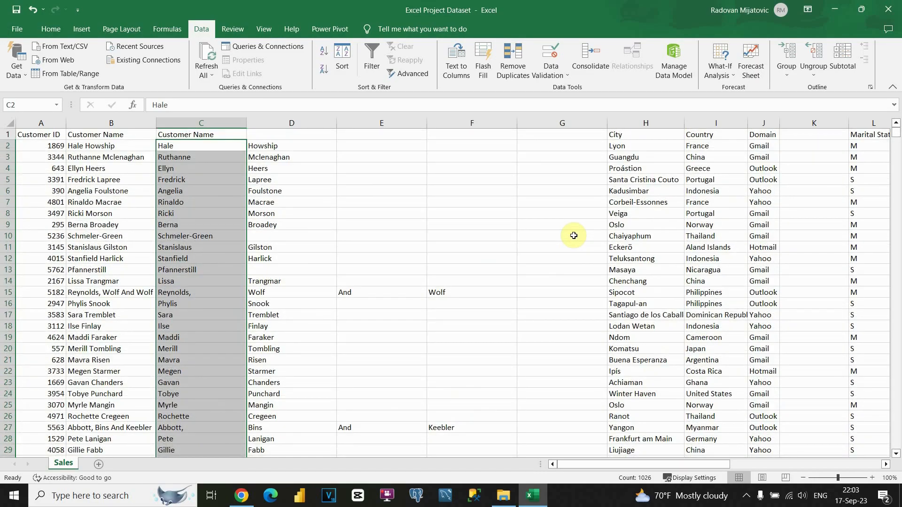
Step: Enter temporary headers 1, 2, 3 and 4 in cells D1 through G1
{"action": "left_click", "coordinate": [553, 136]}
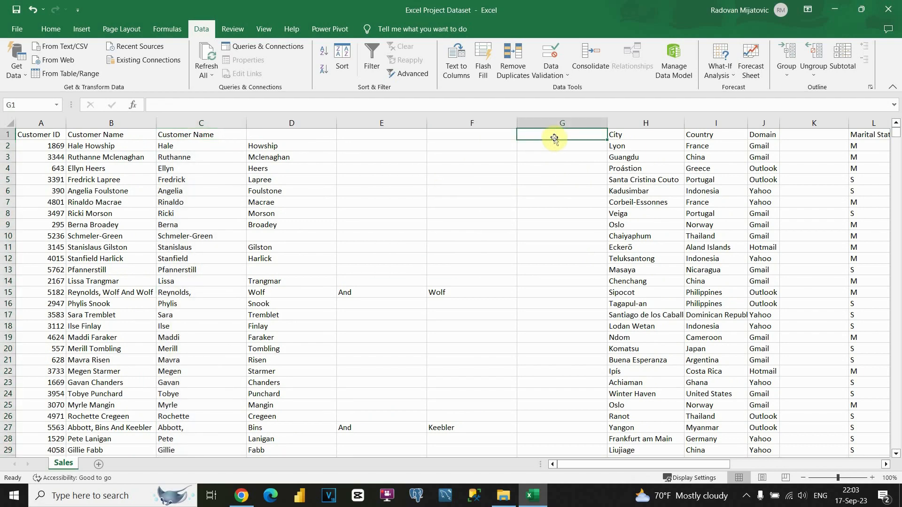
{"action": "left_click", "coordinate": [330, 136]}
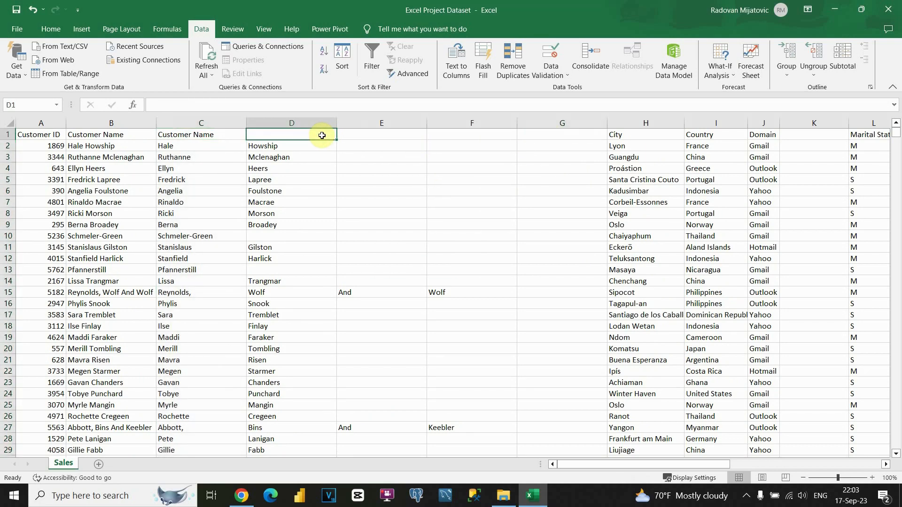
{"action": "type", "text": "1"}
{"action": "key", "text": "Tab"}
{"action": "type", "text": "2"}
{"action": "key", "text": "Tab"}
{"action": "type", "text": "3"}
{"action": "left_click", "coordinate": [533, 139]}
{"action": "type", "text": "4"}
{"action": "left_click", "coordinate": [502, 155]}
{"action": "left_click", "coordinate": [535, 137]}
Step: Use a filter to confirm column G is empty, delete column G, and turn filters off
{"action": "left_click", "coordinate": [372, 59]}
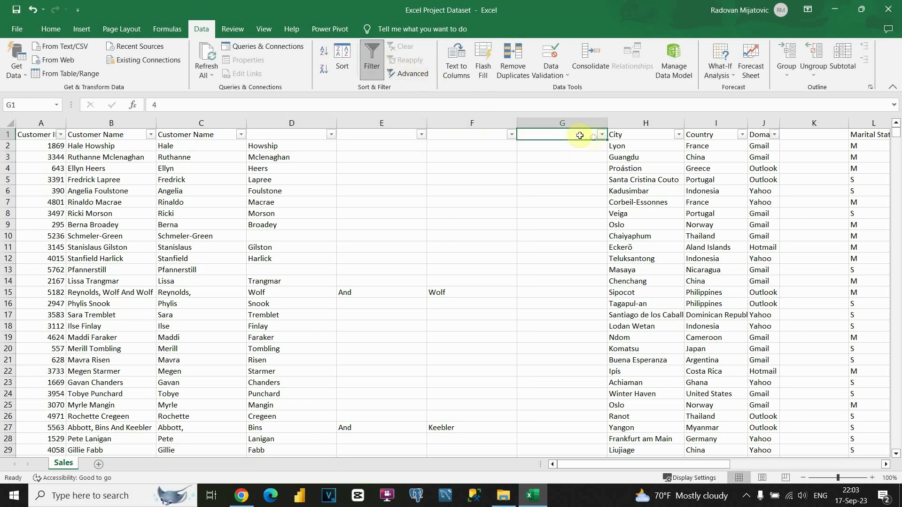
{"action": "left_click", "coordinate": [601, 134]}
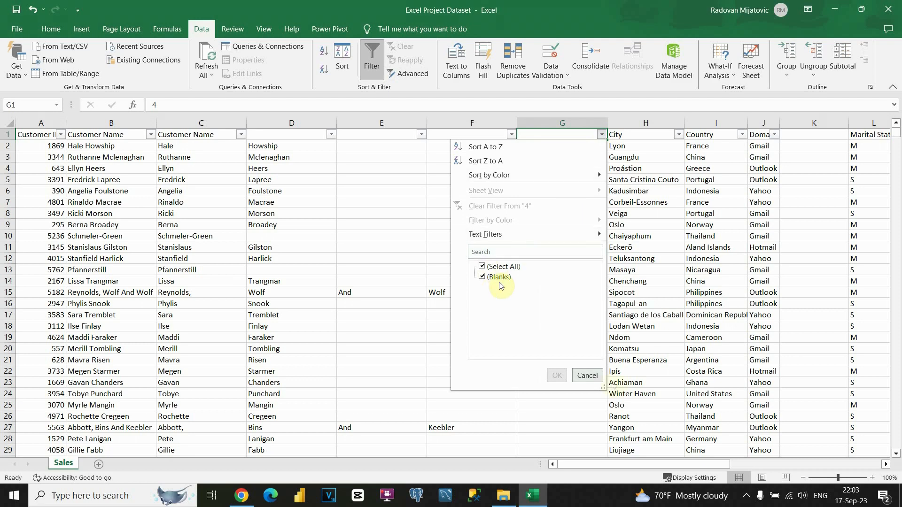
{"action": "left_click", "coordinate": [587, 376]}
{"action": "left_click", "coordinate": [557, 123]}
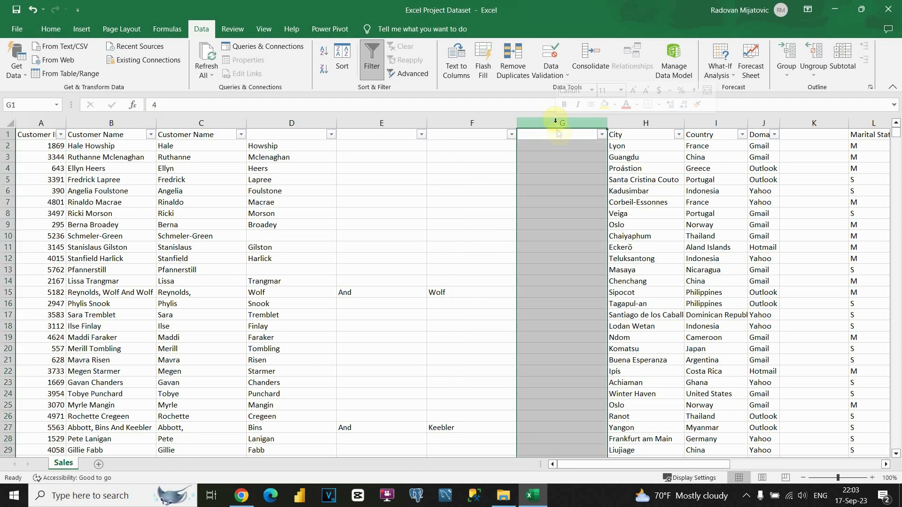
{"action": "right_click", "coordinate": [557, 123]}
{"action": "left_click", "coordinate": [585, 238]}
{"action": "left_click", "coordinate": [475, 168]}
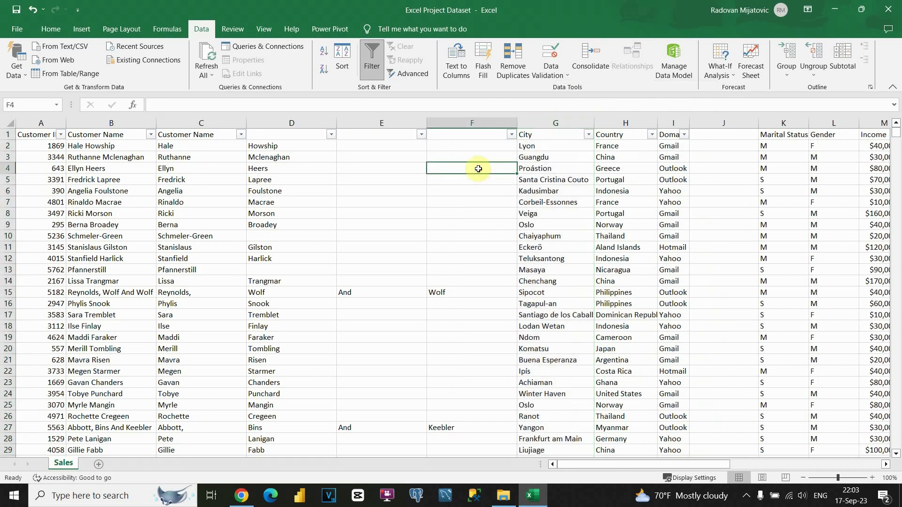
{"action": "left_click", "coordinate": [397, 137]}
{"action": "left_click", "coordinate": [372, 61]}
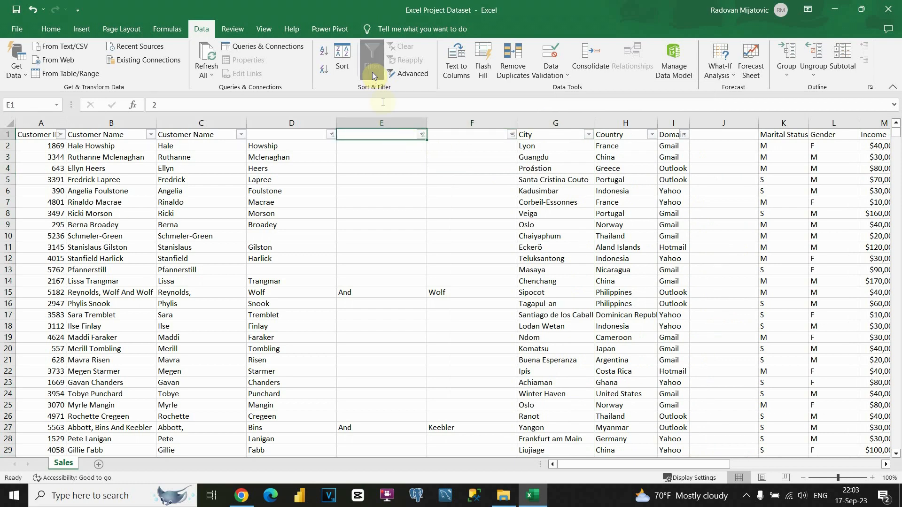
Step: Review the split names: Schmeler-Green stays whole while row 15 spills into extra columns
{"action": "left_click", "coordinate": [396, 170]}
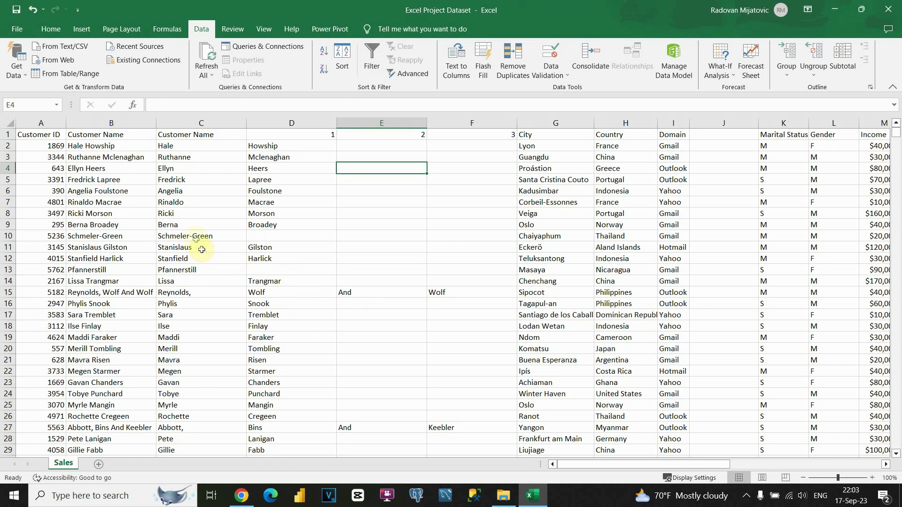
{"action": "left_click", "coordinate": [185, 236]}
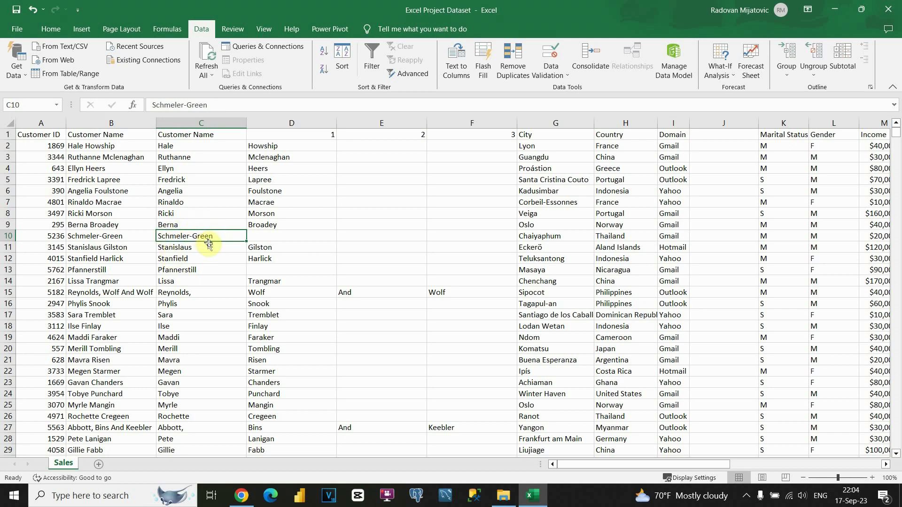
{"action": "left_click_drag", "start_coordinate": [347, 292], "coordinate": [427, 292]}
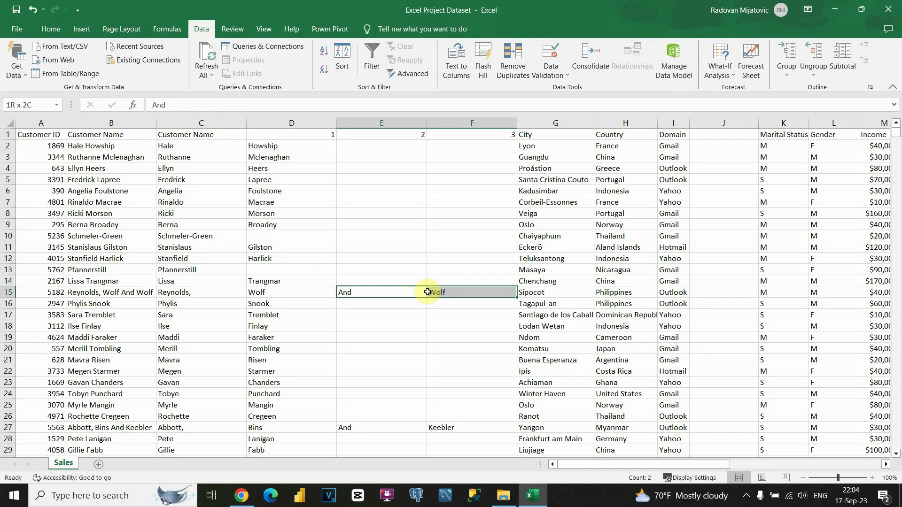
{"action": "scroll", "coordinate": [389, 300], "scroll_direction": "down", "scroll_amount": 19}
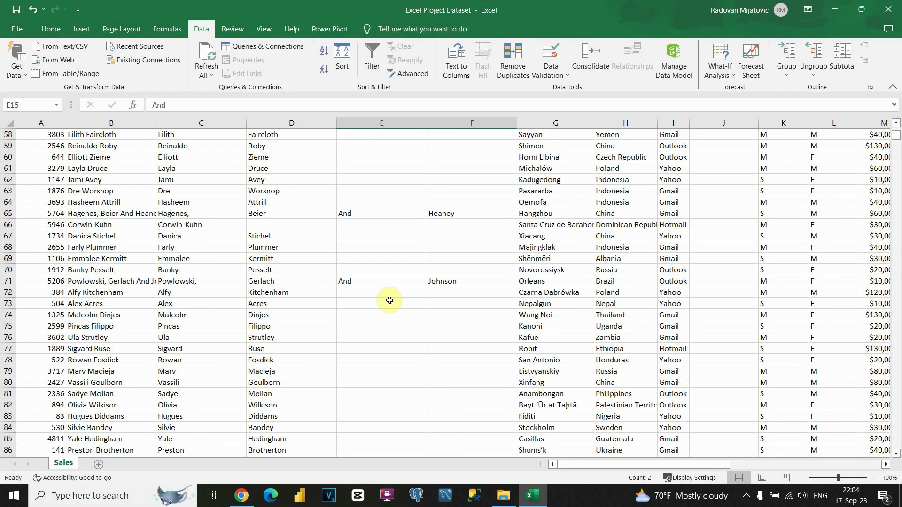
{"action": "scroll", "coordinate": [390, 301], "scroll_direction": "up", "scroll_amount": 19}
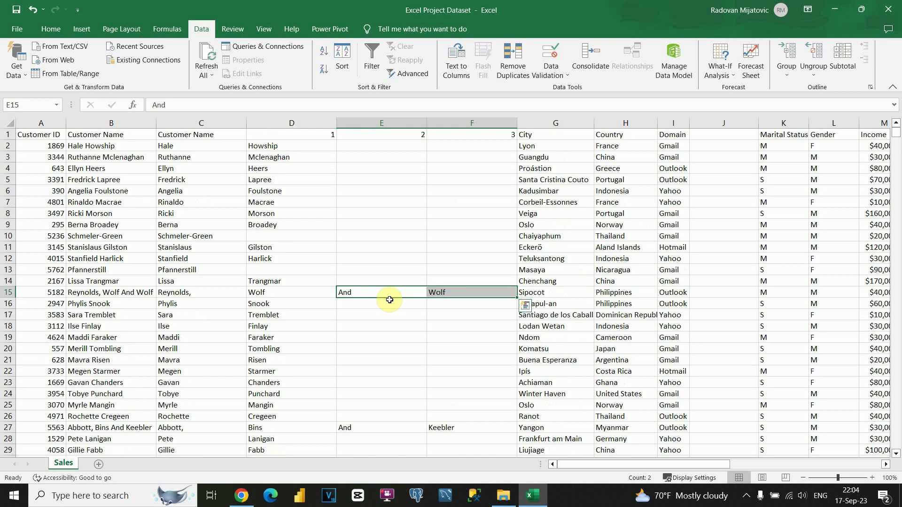
Step: Insert a blank column before City
{"action": "left_click", "coordinate": [555, 123]}
{"action": "right_click", "coordinate": [538, 128]}
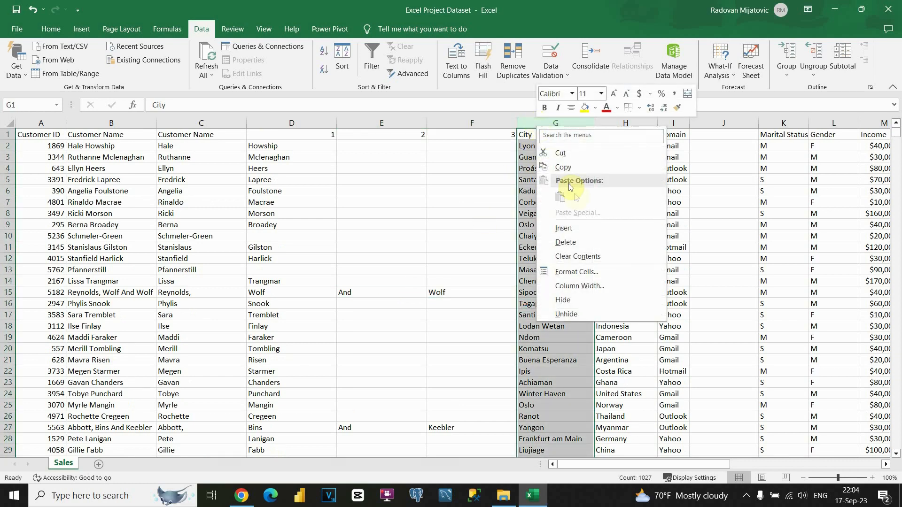
{"action": "left_click", "coordinate": [563, 228]}
Step: In G2 enter =D2&" "&E2&" "&F2 to join the surname parts with spaces
{"action": "left_click", "coordinate": [540, 148]}
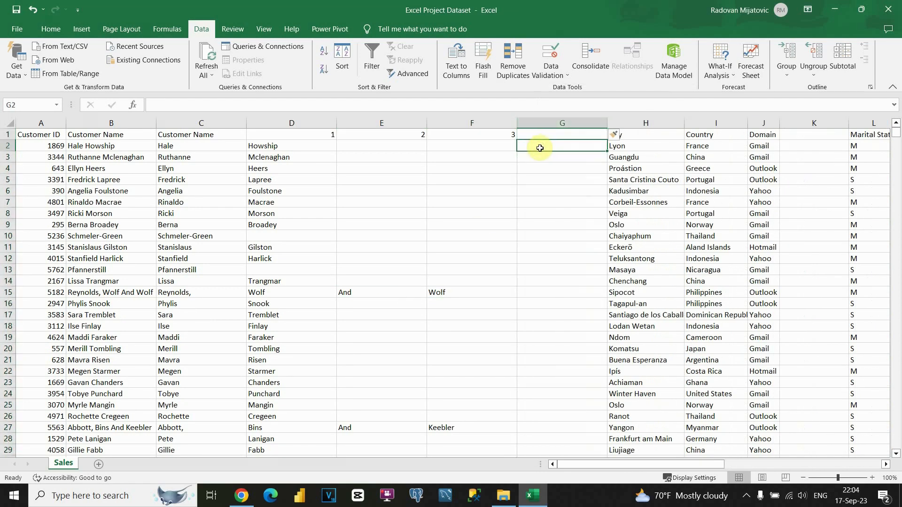
{"action": "type", "text": "="}
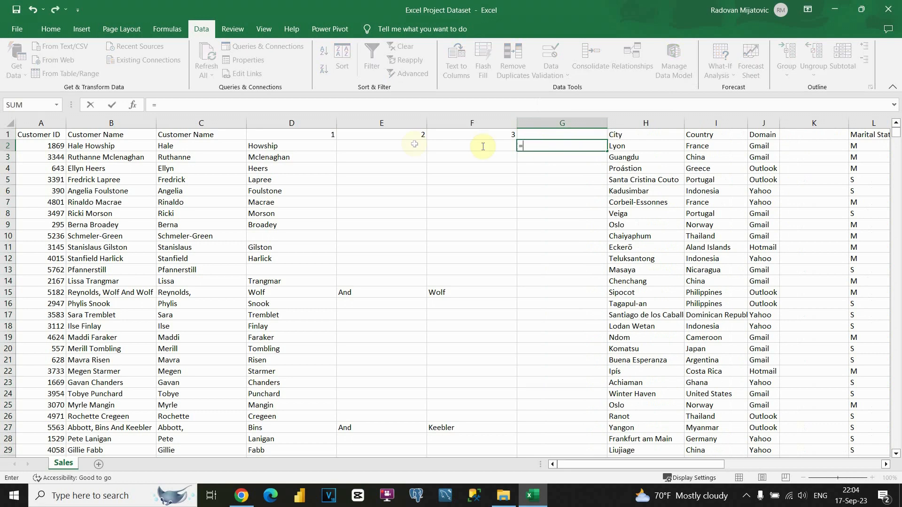
{"action": "left_click", "coordinate": [311, 145]}
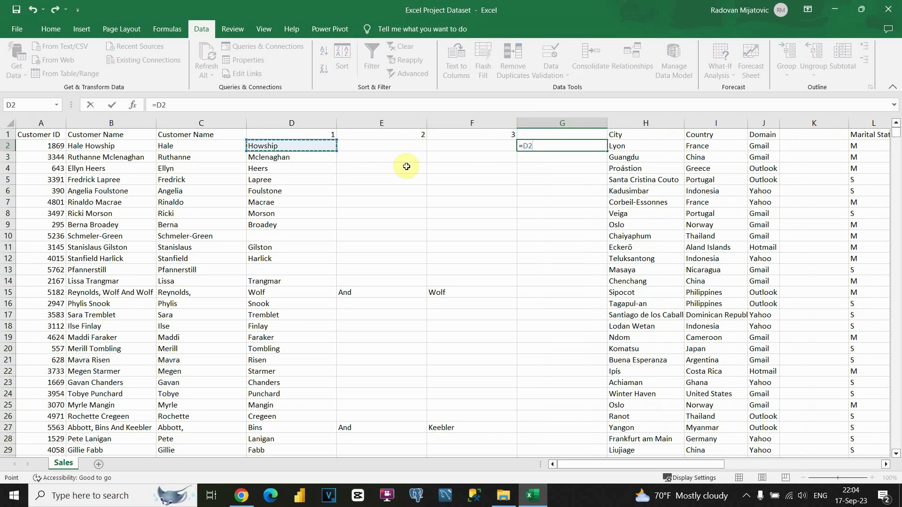
{"action": "type", "text": "&"}
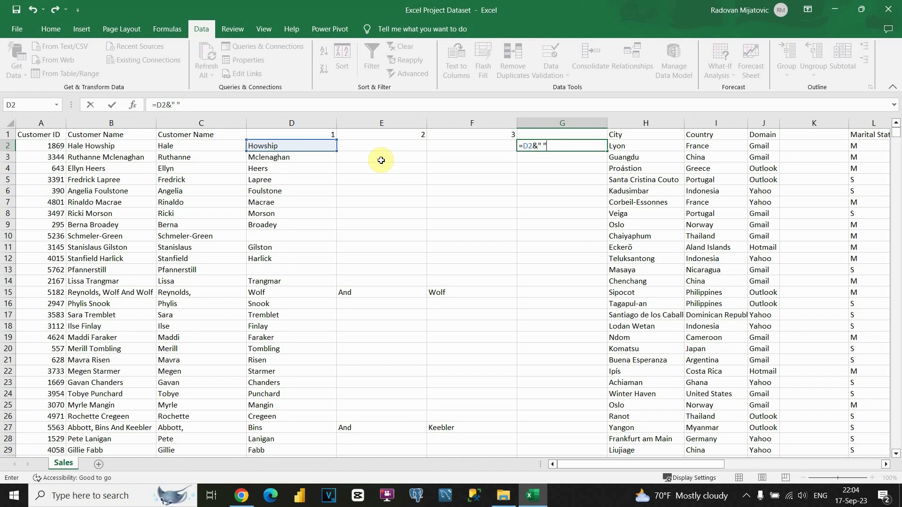
{"action": "type", "text": "&"}
{"action": "left_click", "coordinate": [383, 146]}
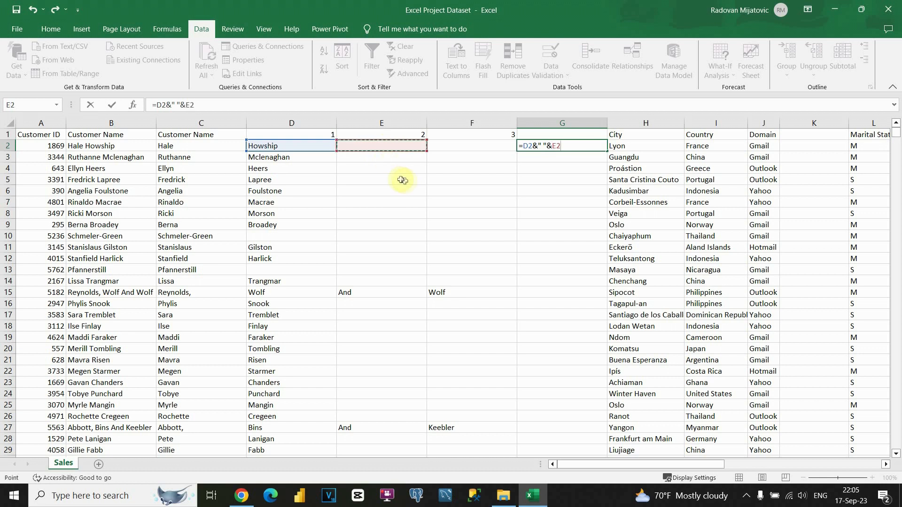
{"action": "type", "text": "&"}
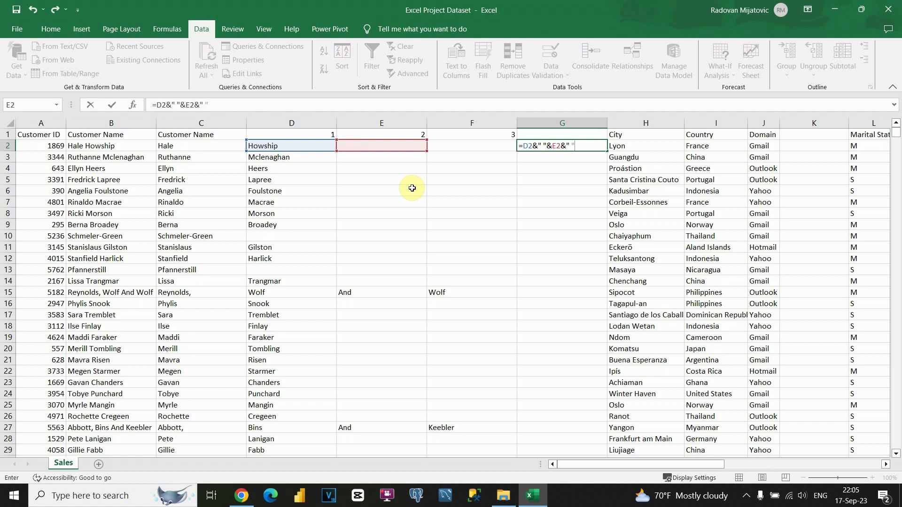
{"action": "type", "text": "\" \"&"}
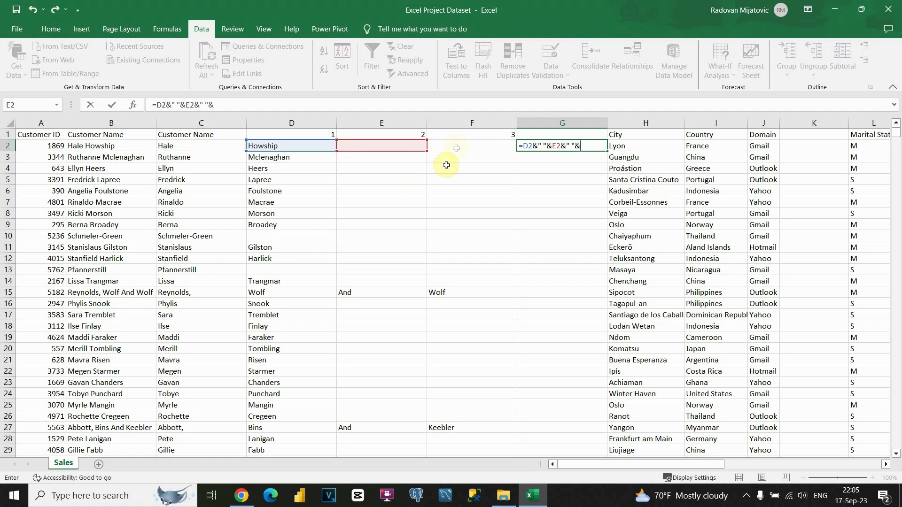
{"action": "left_click", "coordinate": [456, 148]}
{"action": "key", "text": "Return"}
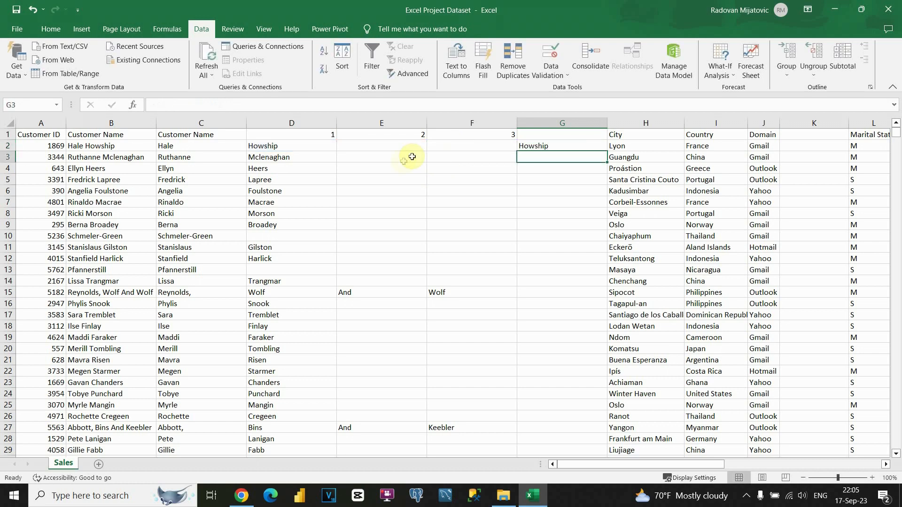
Step: Fill the joining formula down column G, then convert the column to plain values
{"action": "left_click", "coordinate": [568, 146]}
{"action": "double_click", "coordinate": [608, 150]}
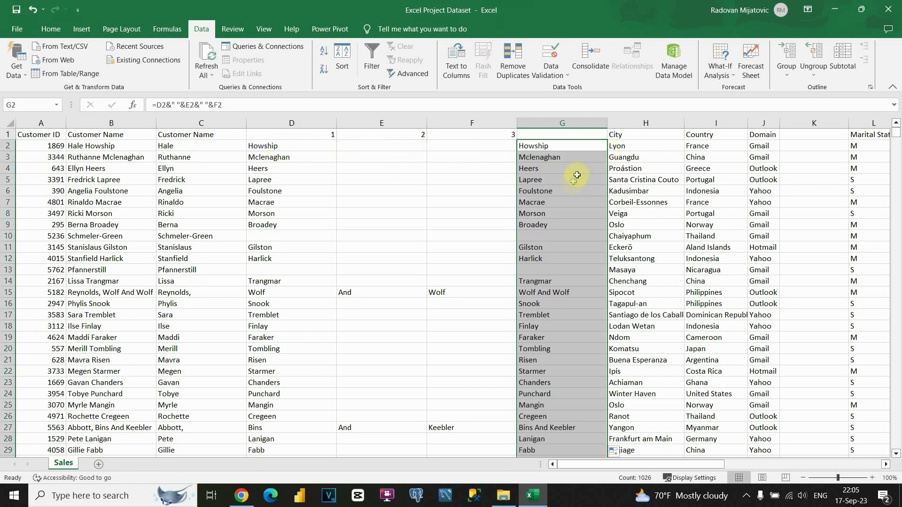
{"action": "left_click_drag", "start_coordinate": [271, 292], "coordinate": [439, 298]}
{"action": "left_click", "coordinate": [528, 296]}
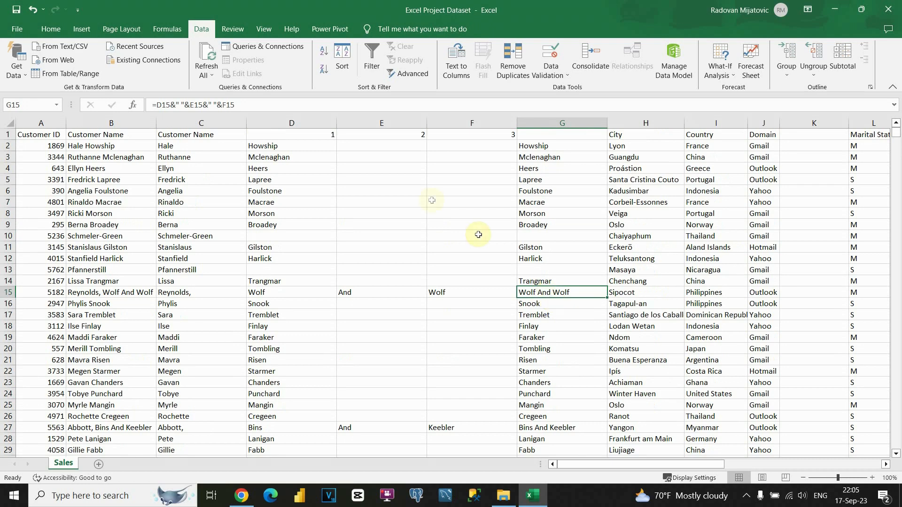
{"action": "left_click", "coordinate": [538, 123]}
{"action": "key", "text": "ctrl+c"}
{"action": "right_click", "coordinate": [536, 167]}
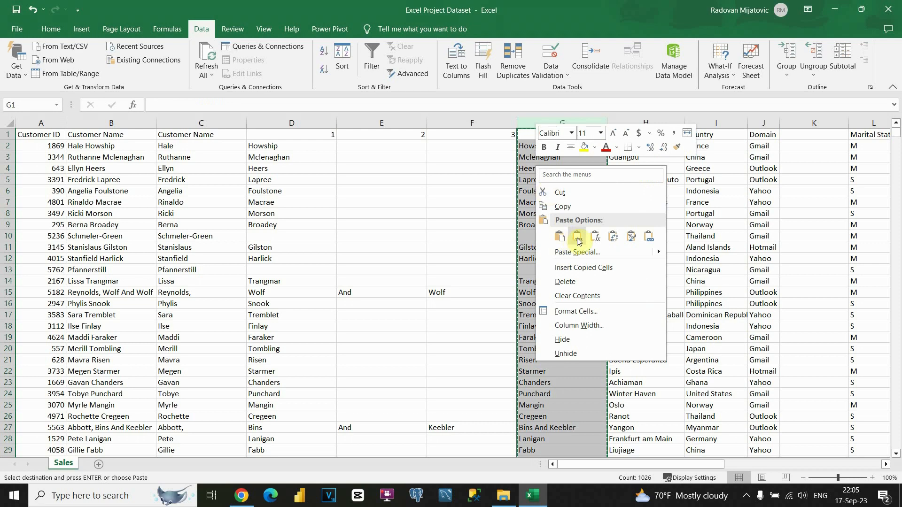
{"action": "left_click", "coordinate": [578, 238]}
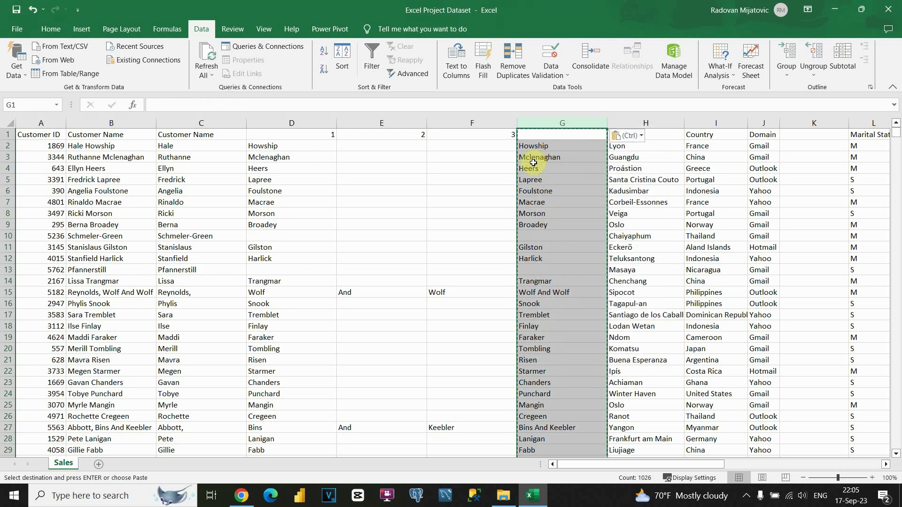
{"action": "key", "text": "Escape"}
Step: Delete the split surname columns D through F and begin the First Name header in C1
{"action": "left_click", "coordinate": [380, 124]}
{"action": "left_click_drag", "start_coordinate": [380, 124], "coordinate": [447, 124]}
{"action": "left_click_drag", "start_coordinate": [296, 122], "coordinate": [450, 123]}
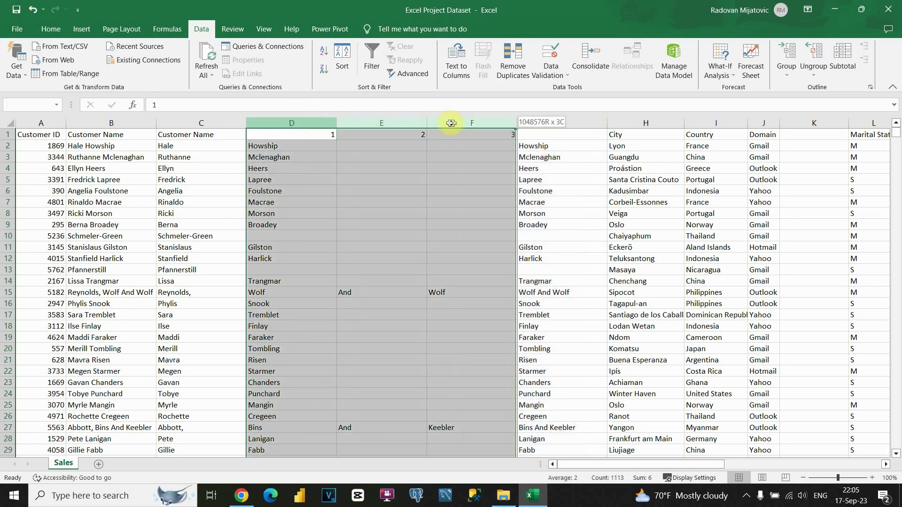
{"action": "right_click", "coordinate": [380, 207]}
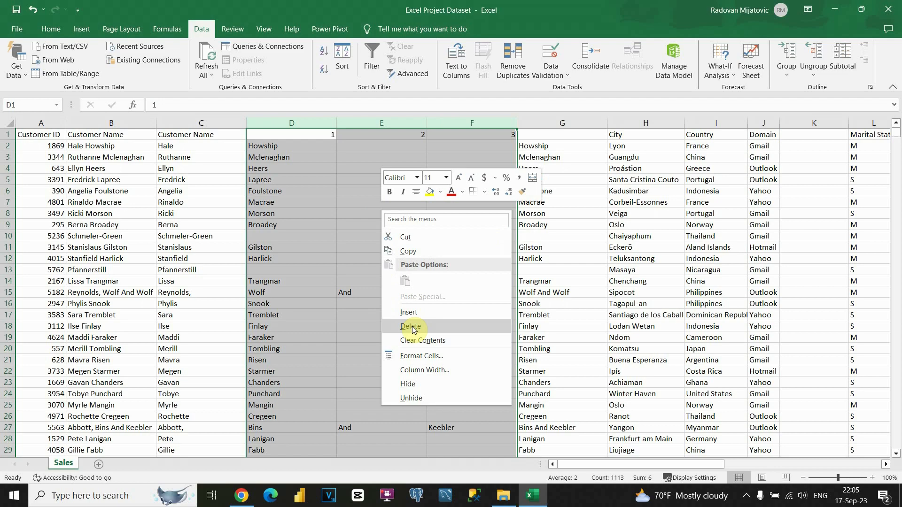
{"action": "left_click", "coordinate": [411, 326]}
{"action": "left_click", "coordinate": [264, 192]}
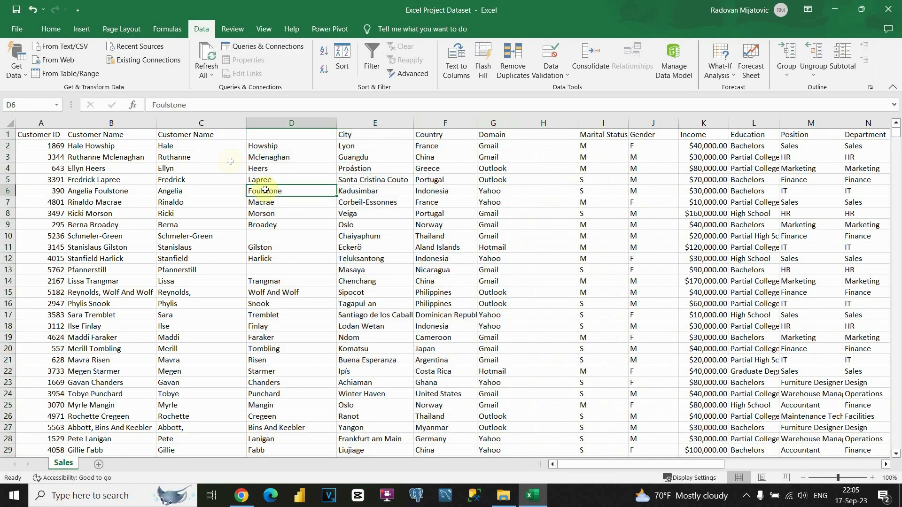
{"action": "left_click", "coordinate": [196, 138]}
{"action": "type", "text": "First"}
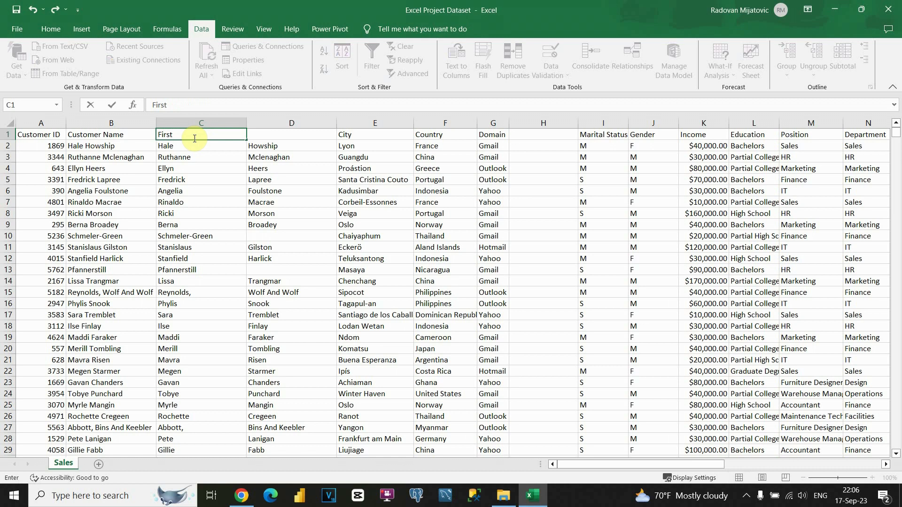
{"action": "type", "text": " Name"}
Step: Label the name columns First Name in C1 and Last Name in D1
{"action": "key", "text": "Tab"}
{"action": "type", "text": "La"}
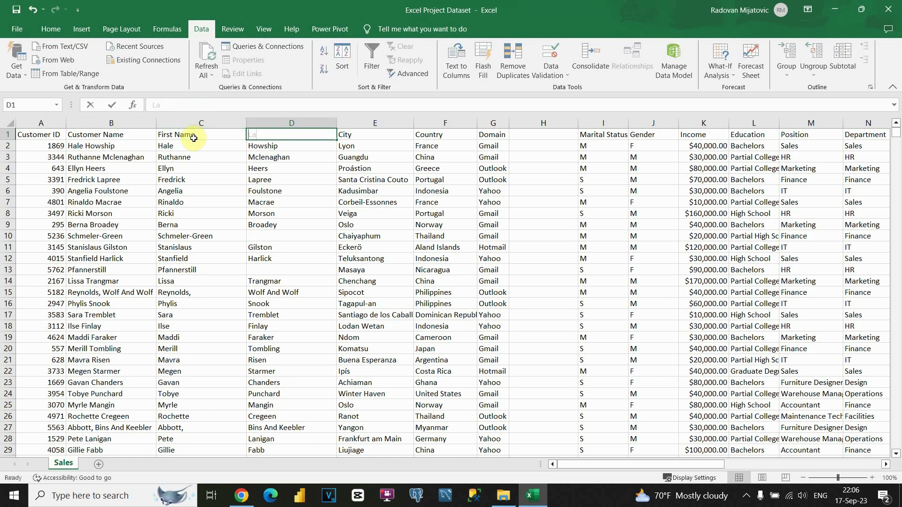
{"action": "type", "text": "st Name"}
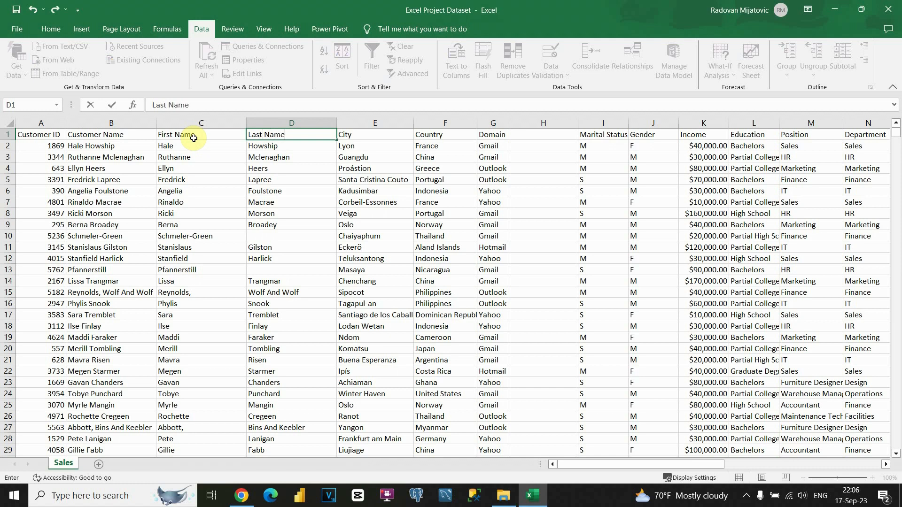
{"action": "key", "text": "Return"}
{"action": "left_click", "coordinate": [226, 153]}
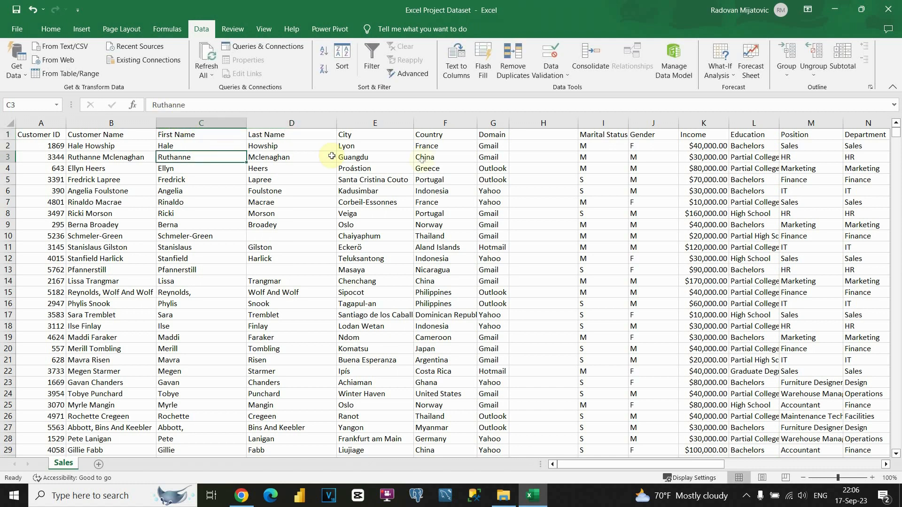
{"action": "left_click", "coordinate": [562, 147]}
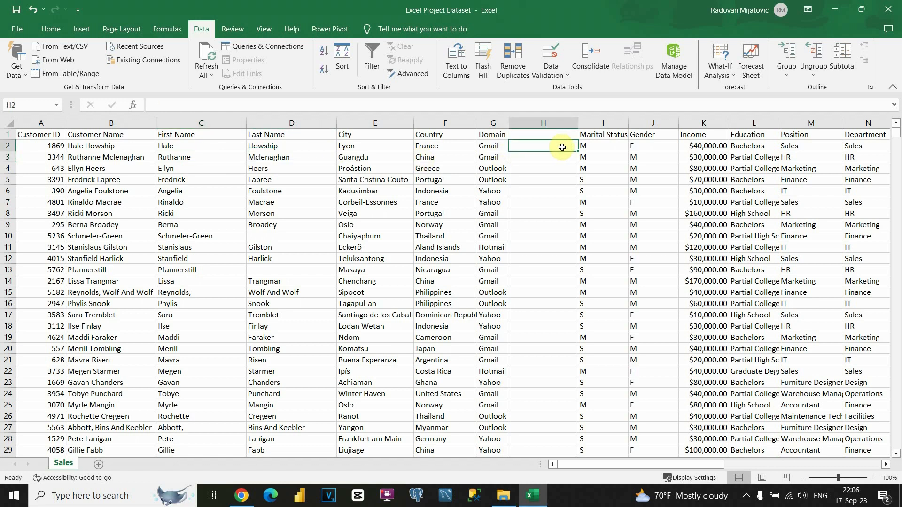
Step: Start H2 with =LOWER(C2) to lowercase the first name
{"action": "type", "text": "="}
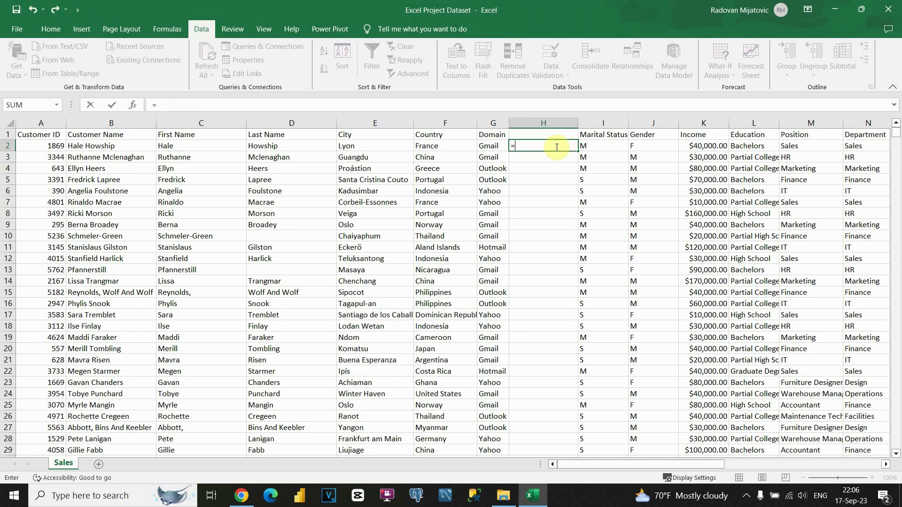
{"action": "type", "text": "low"}
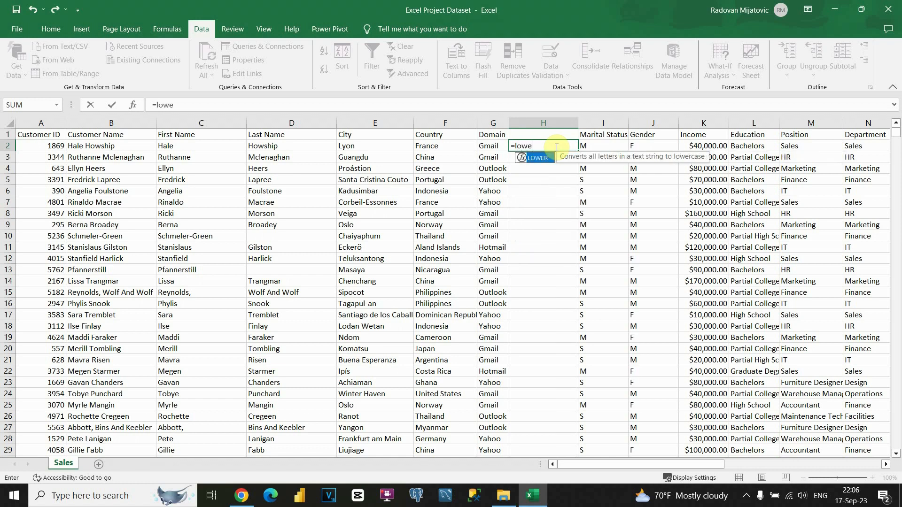
{"action": "type", "text": "e"}
{"action": "key", "text": "Tab"}
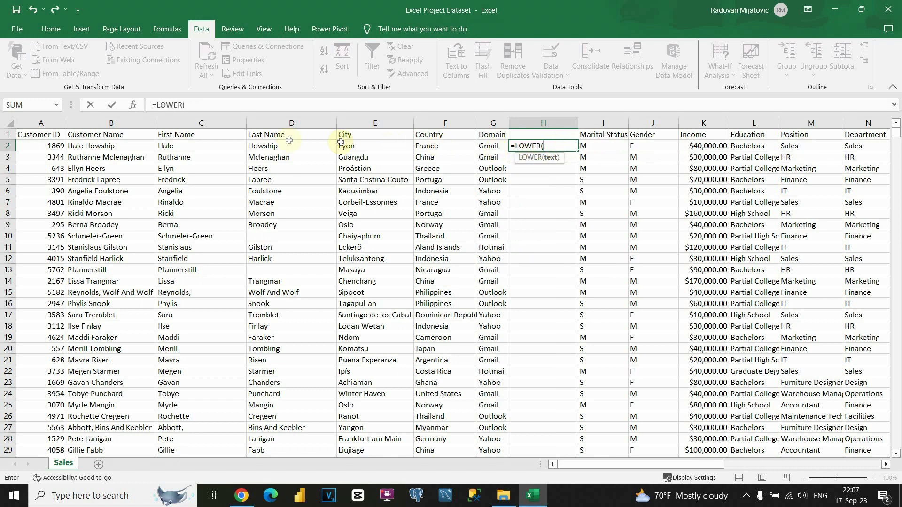
{"action": "left_click", "coordinate": [175, 146]}
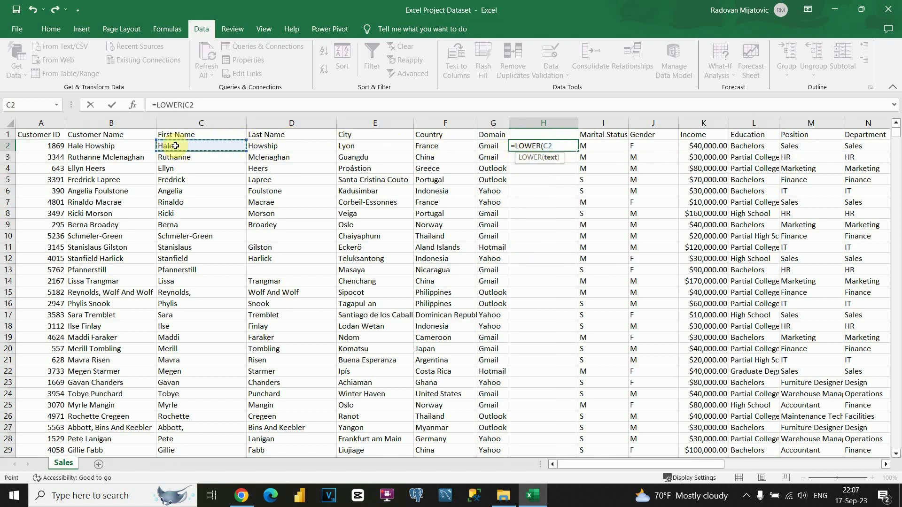
{"action": "type", "text": ")"}
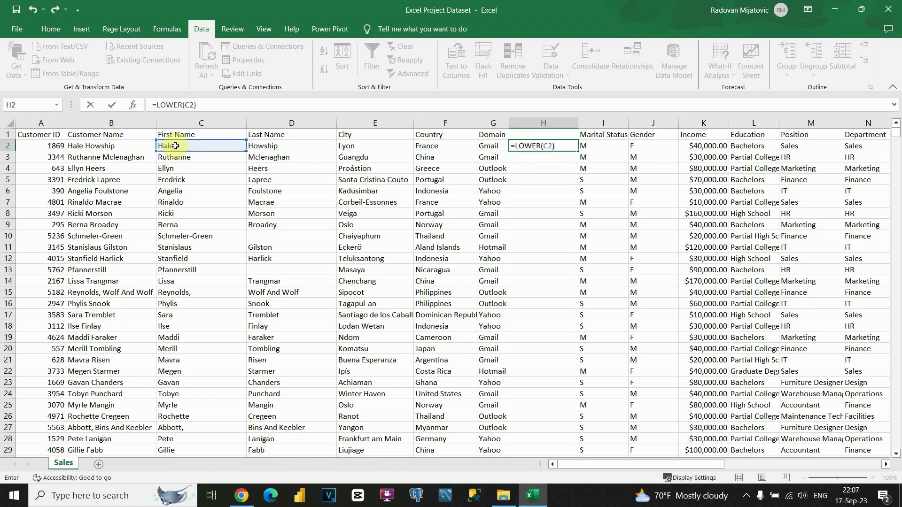
{"action": "key", "text": "Return"}
Step: Extend H2's formula to =LOWER(C2)&"."&LOWER(D2), joining lowercase first and last names
{"action": "left_click", "coordinate": [175, 145]}
{"action": "left_click", "coordinate": [520, 147]}
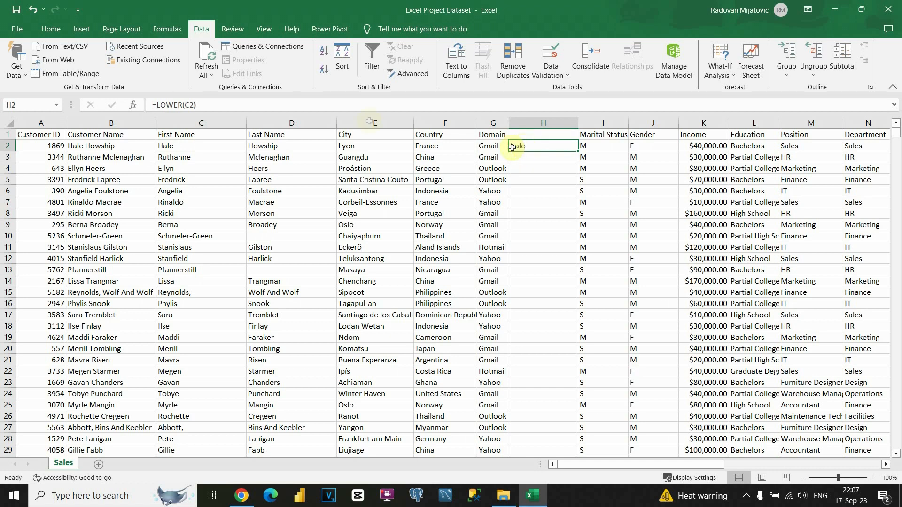
{"action": "left_click", "coordinate": [200, 108]}
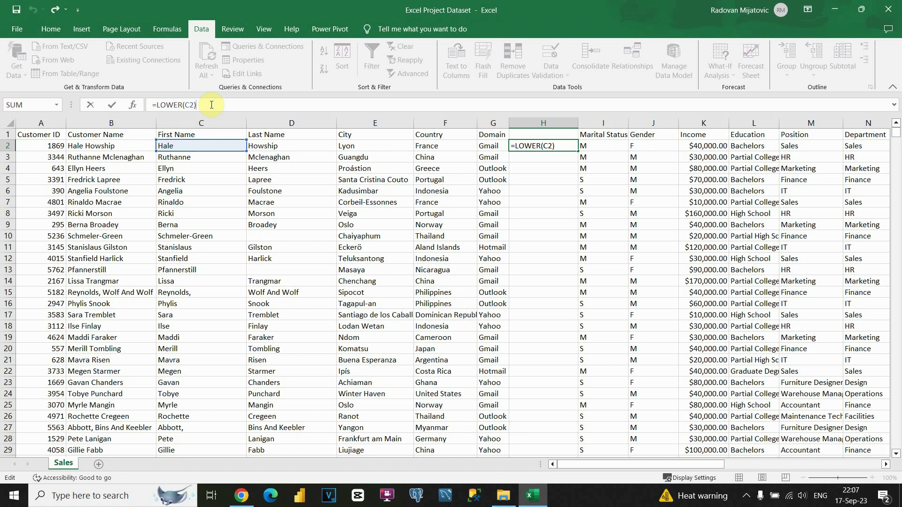
{"action": "type", "text": "&\".\"&"}
{"action": "left_click", "coordinate": [281, 144]}
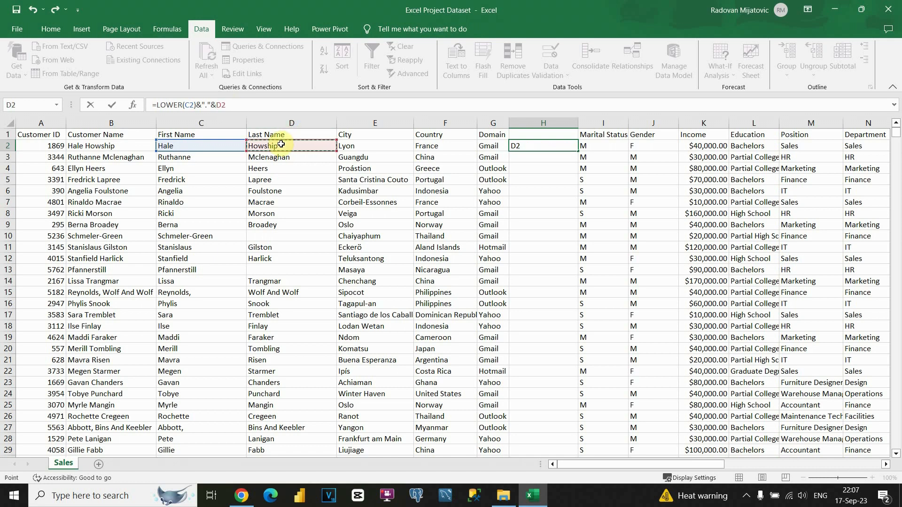
{"action": "key", "text": "BackSpace"}
{"action": "key", "text": "BackSpace"}
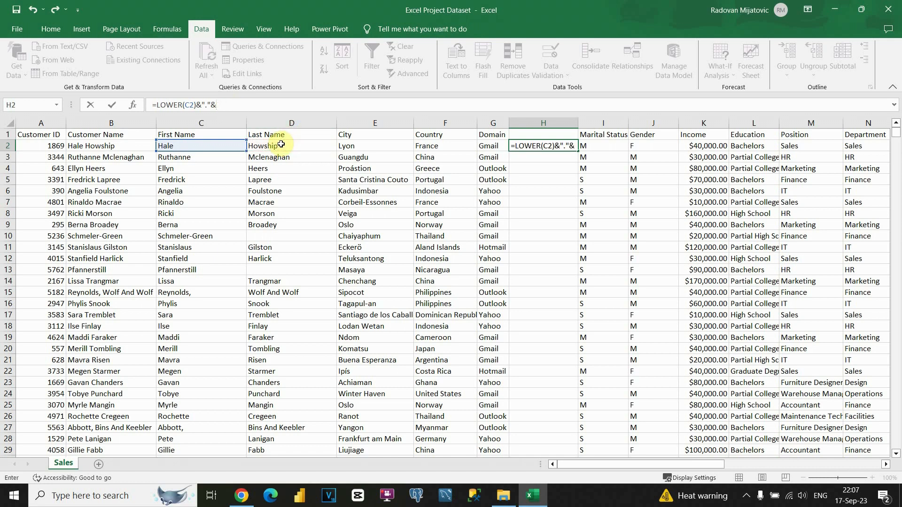
{"action": "type", "text": "lowe"}
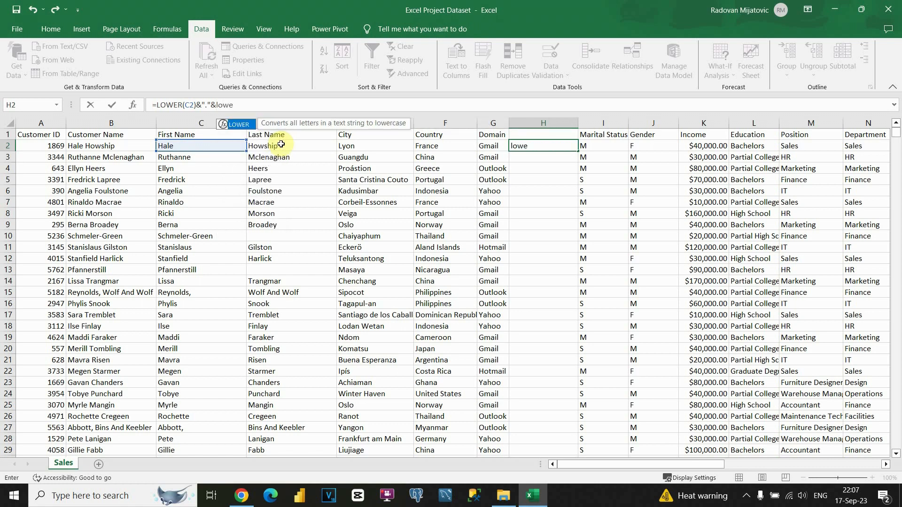
{"action": "key", "text": "Tab"}
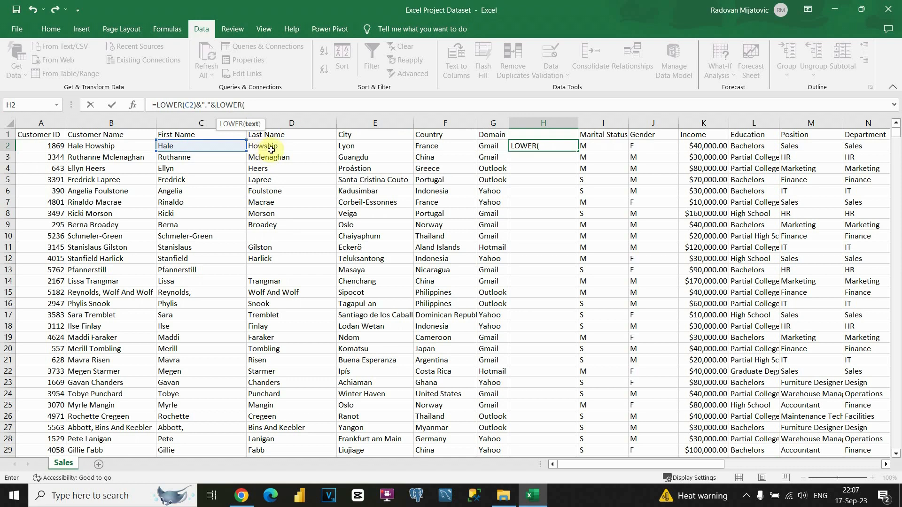
{"action": "left_click", "coordinate": [271, 149]}
{"action": "type", "text": ")"}
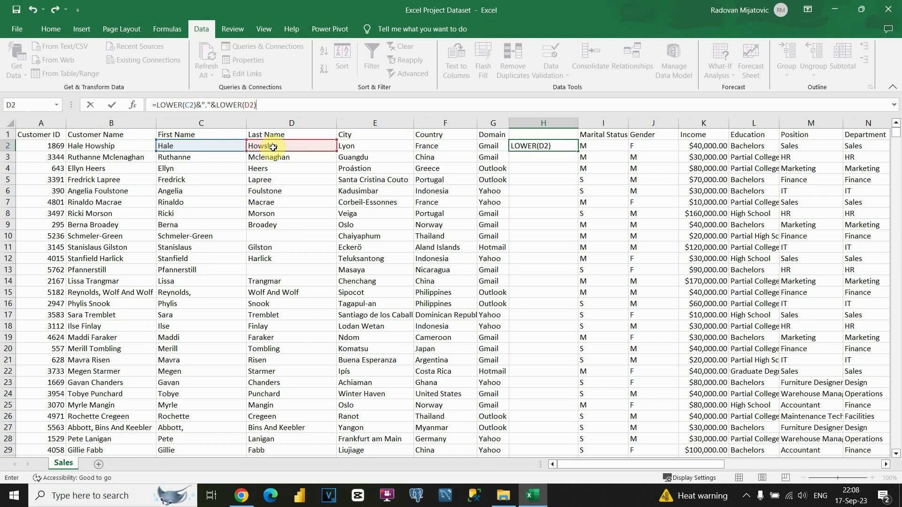
{"action": "key", "text": "Return"}
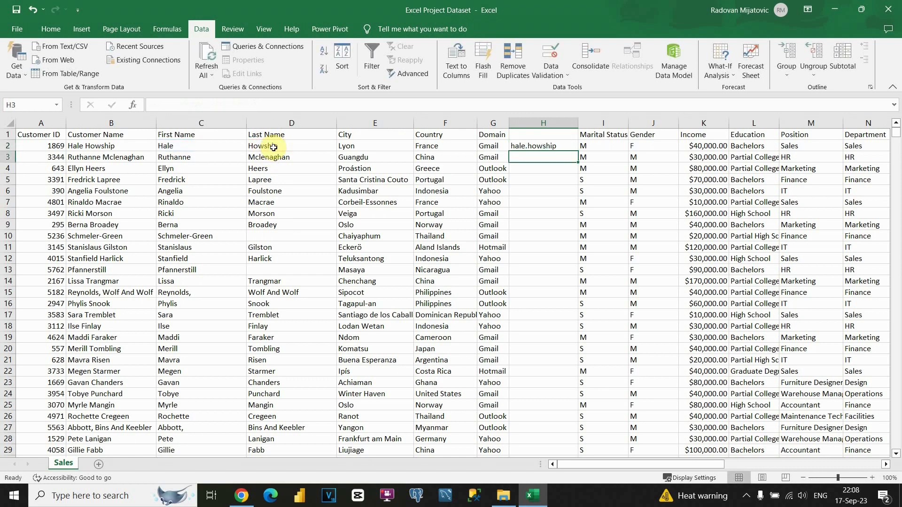
Step: Append an "@" sign to the end of H2's formula
{"action": "left_click", "coordinate": [534, 146]}
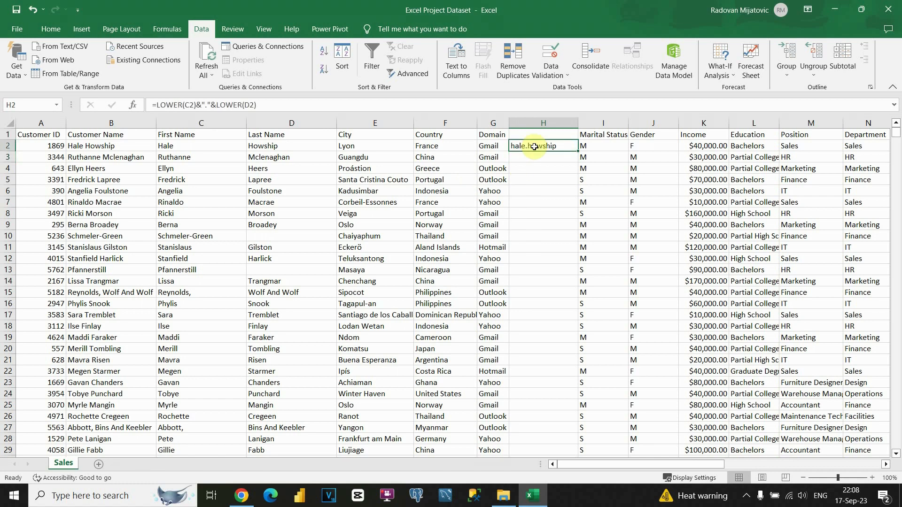
{"action": "left_click", "coordinate": [282, 103]}
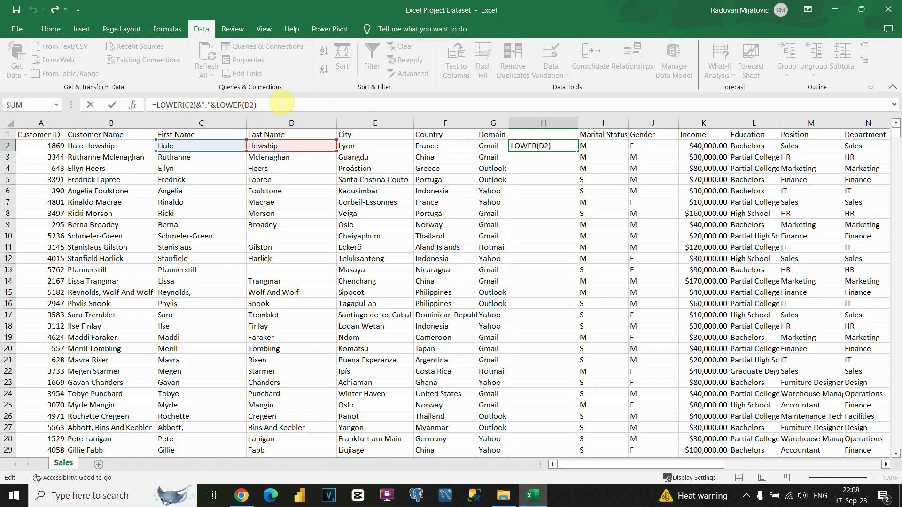
{"action": "type", "text": "&"}
{"action": "type", "text": "@"}
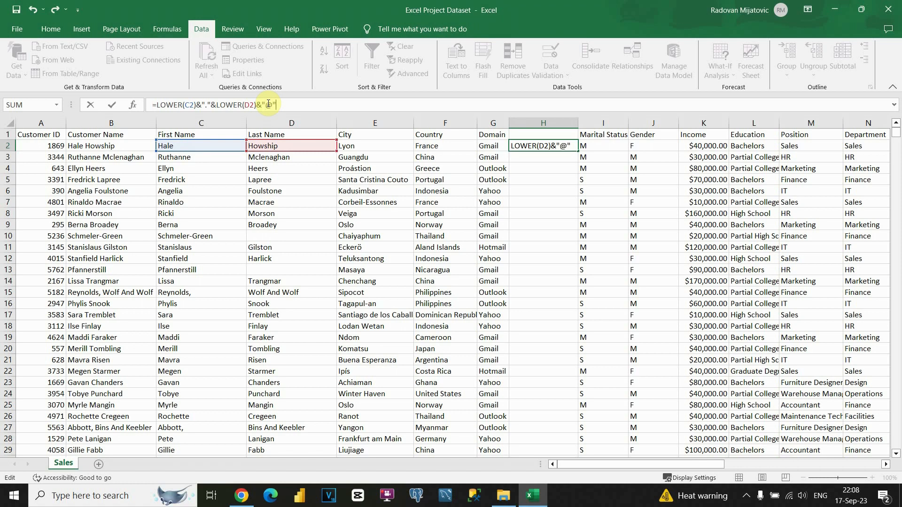
{"action": "key", "text": "Return"}
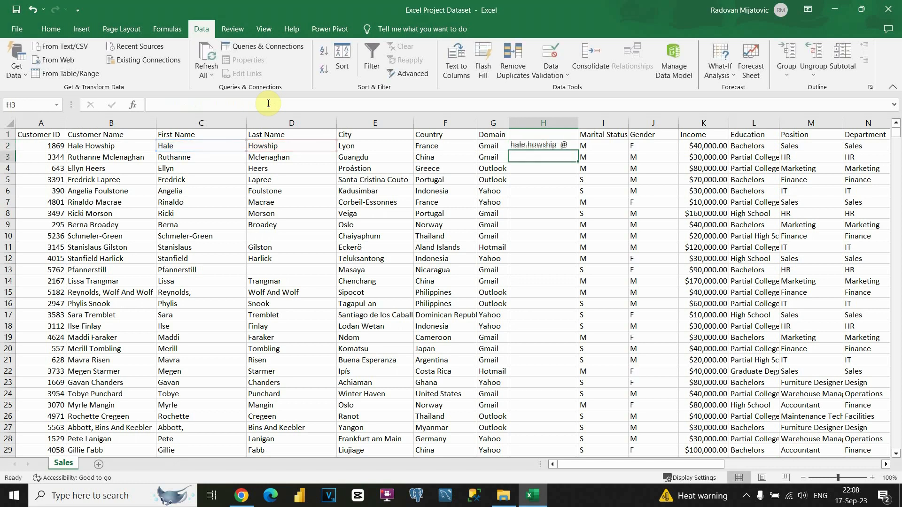
Step: Wrap LOWER(D2) in TRIM( ) within H2's formula
{"action": "left_click", "coordinate": [554, 149]}
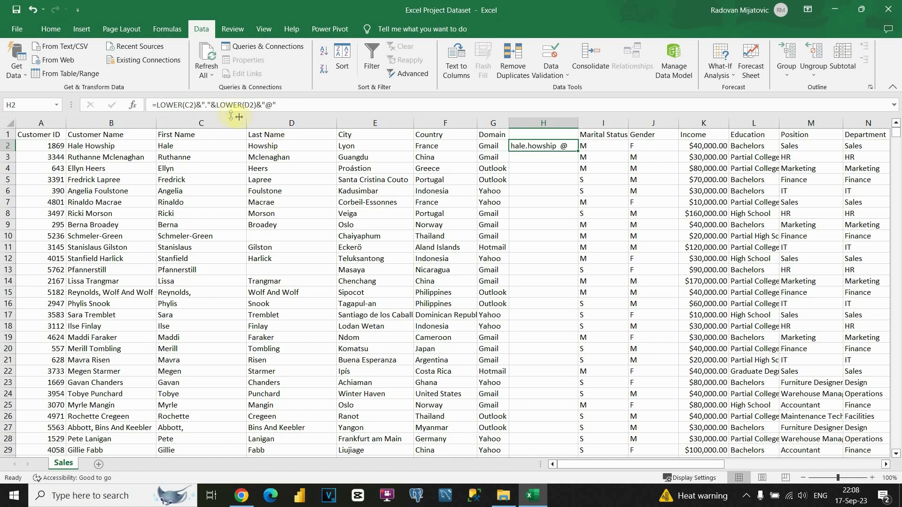
{"action": "left_click", "coordinate": [217, 104]}
{"action": "type", "text": "trim("}
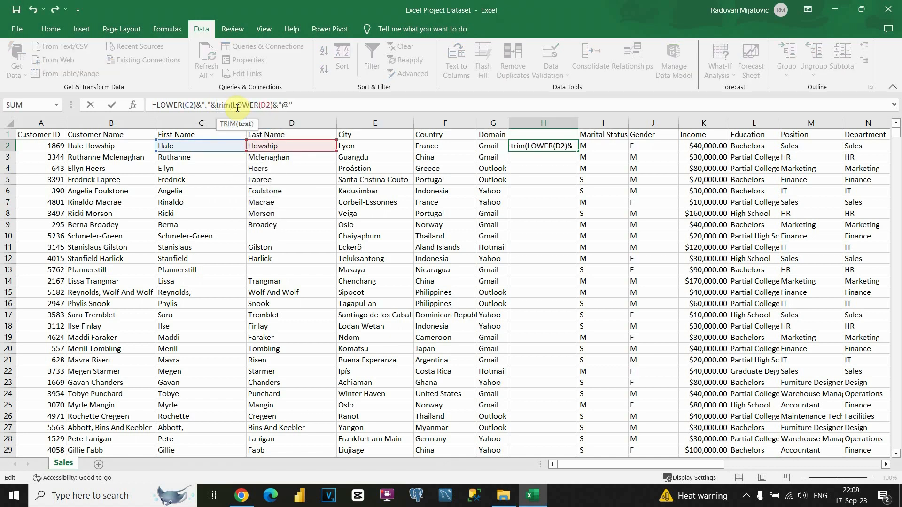
{"action": "left_click", "coordinate": [273, 104]}
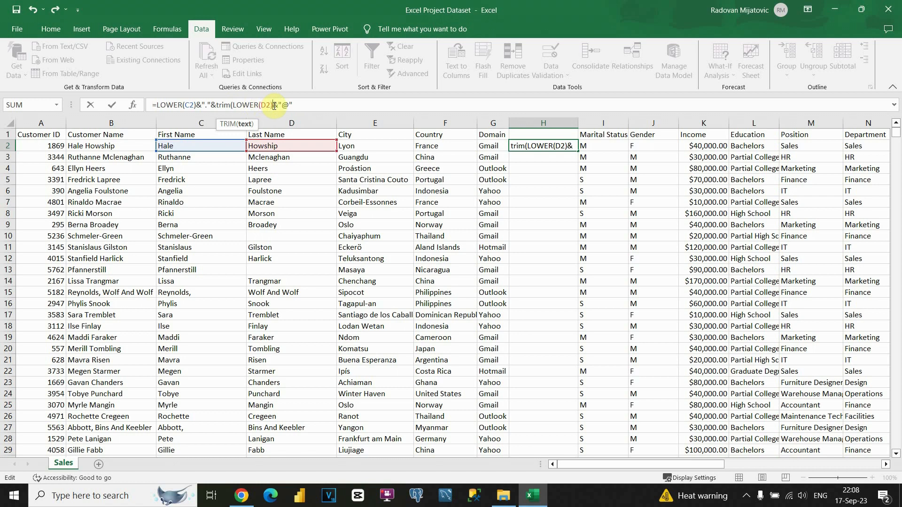
{"action": "type", "text": ")"}
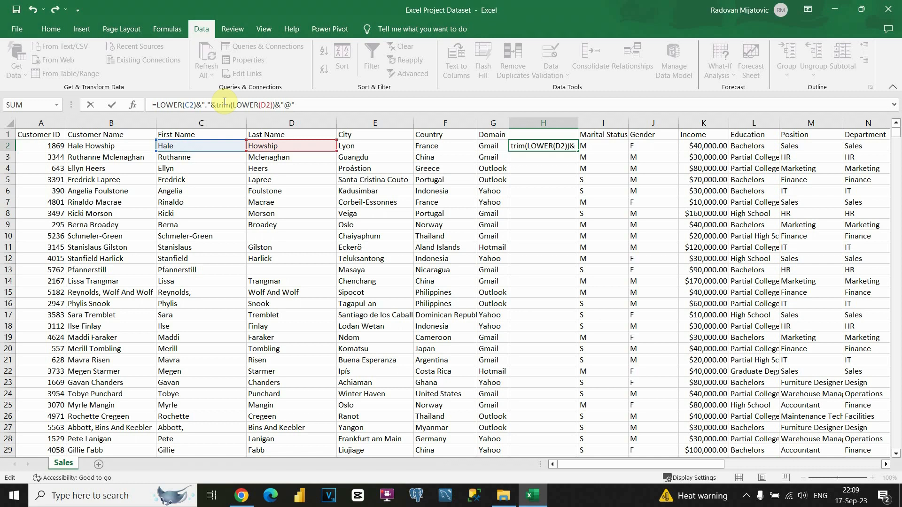
{"action": "key", "text": "Return"}
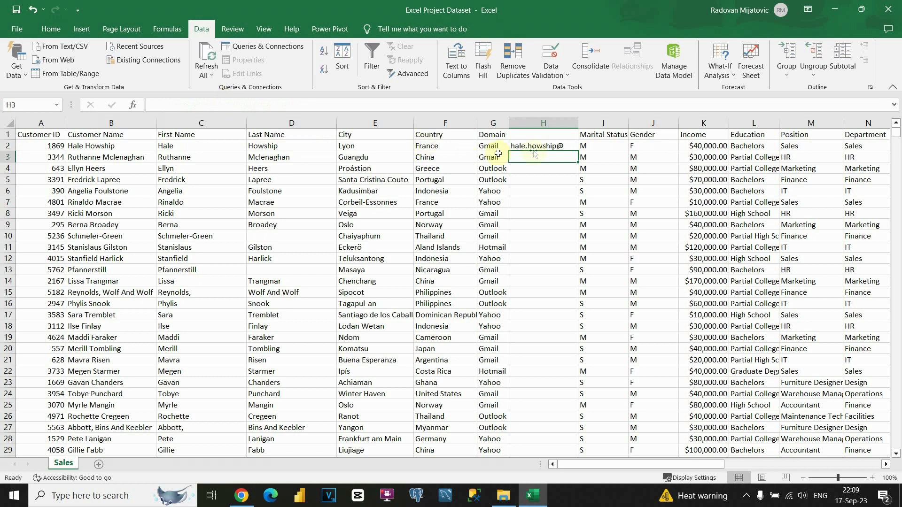
Step: Add &LOWER(G2) to H2's formula to include the lowercase domain, and widen column H slightly
{"action": "left_click", "coordinate": [553, 146]}
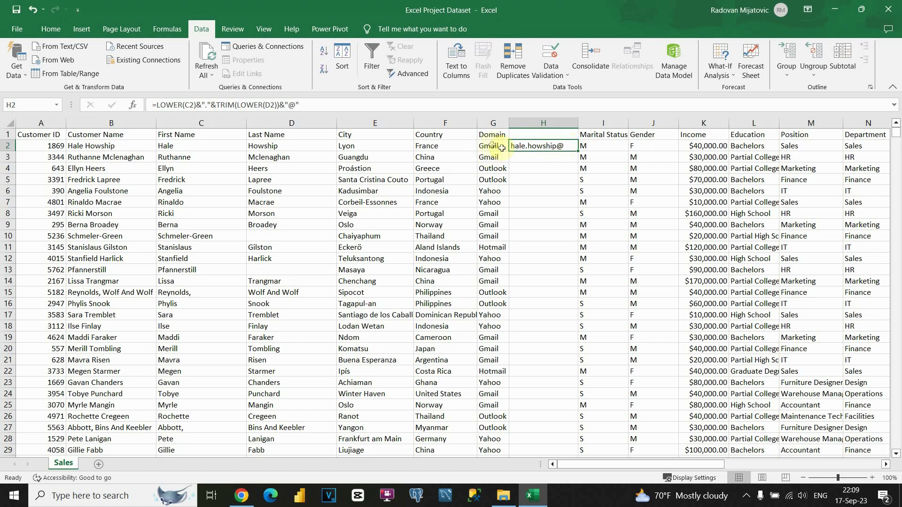
{"action": "left_click", "coordinate": [328, 108]}
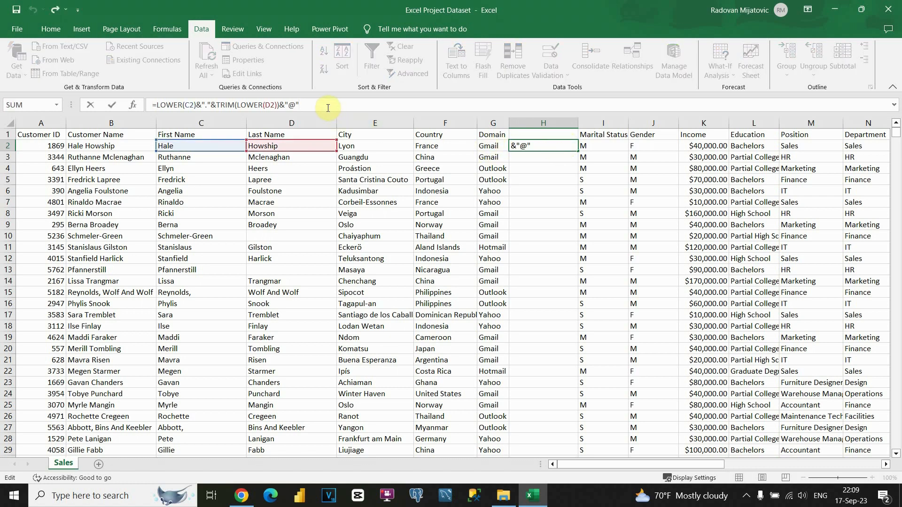
{"action": "type", "text": "&low"}
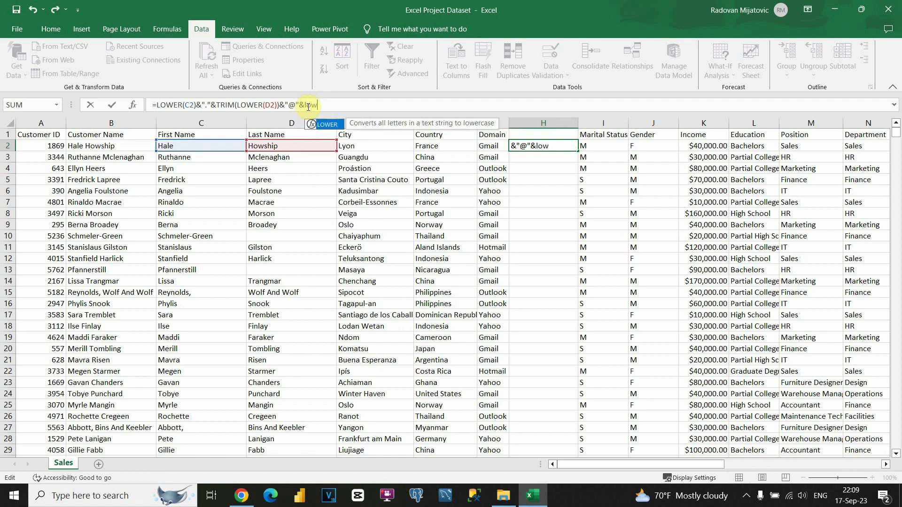
{"action": "key", "text": "Tab"}
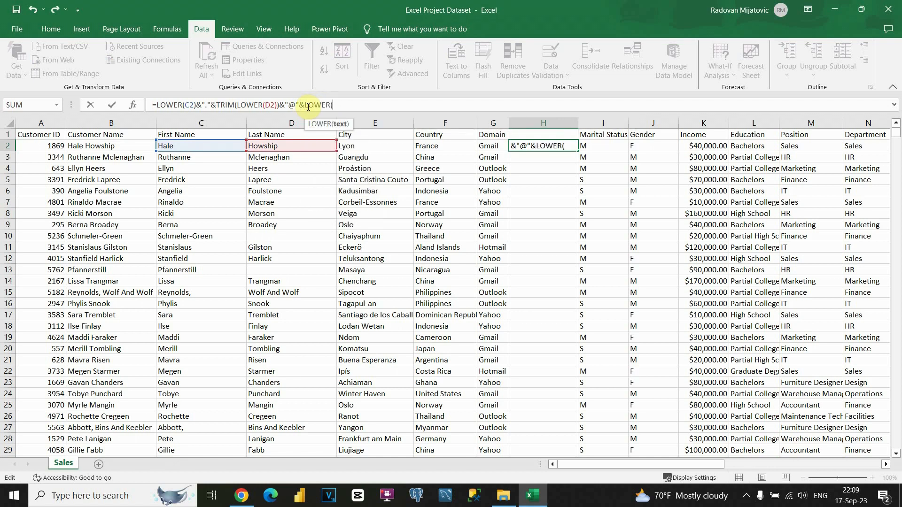
{"action": "left_click", "coordinate": [486, 147]}
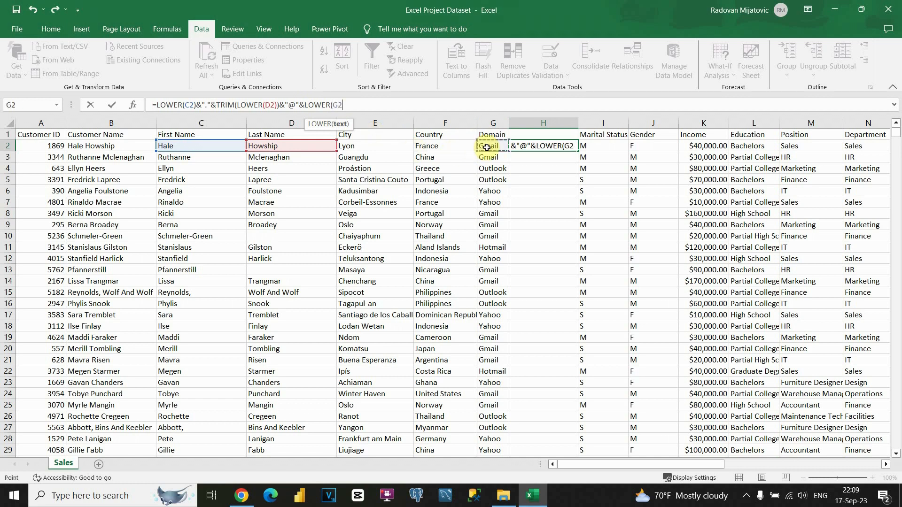
{"action": "type", "text": ")"}
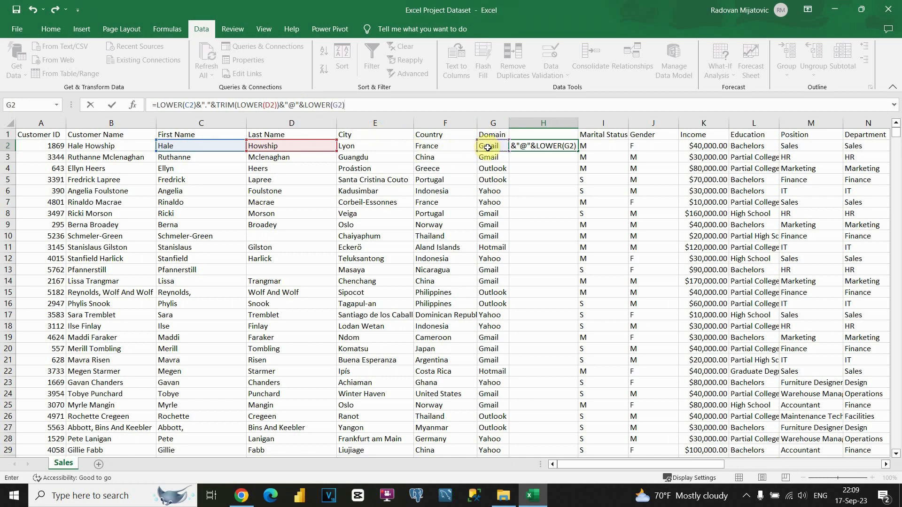
{"action": "key", "text": "Return"}
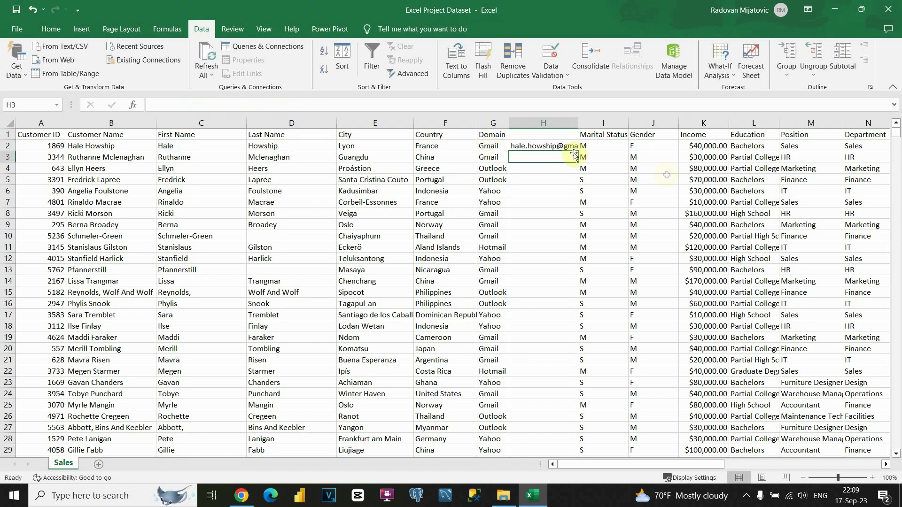
{"action": "left_click_drag", "start_coordinate": [579, 122], "coordinate": [585, 121]}
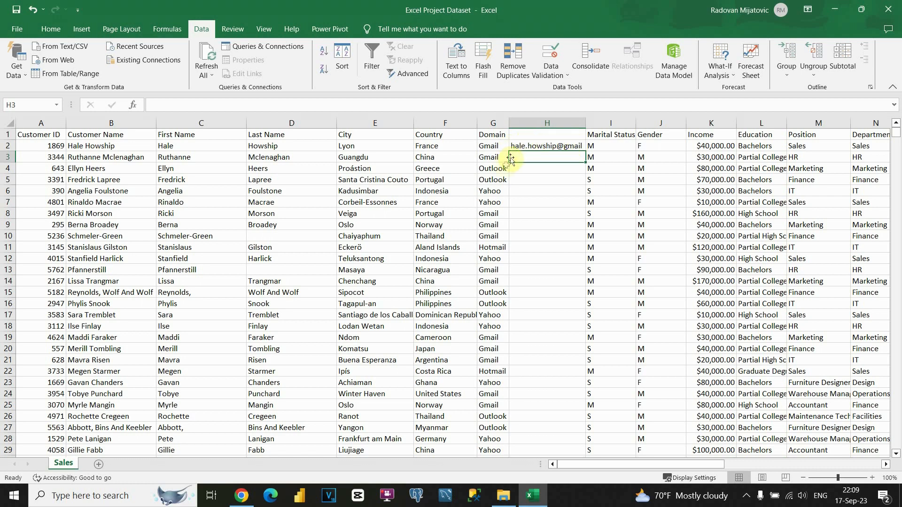
Step: Append ".com" to H2's formula to complete the email address
{"action": "left_click", "coordinate": [550, 146]}
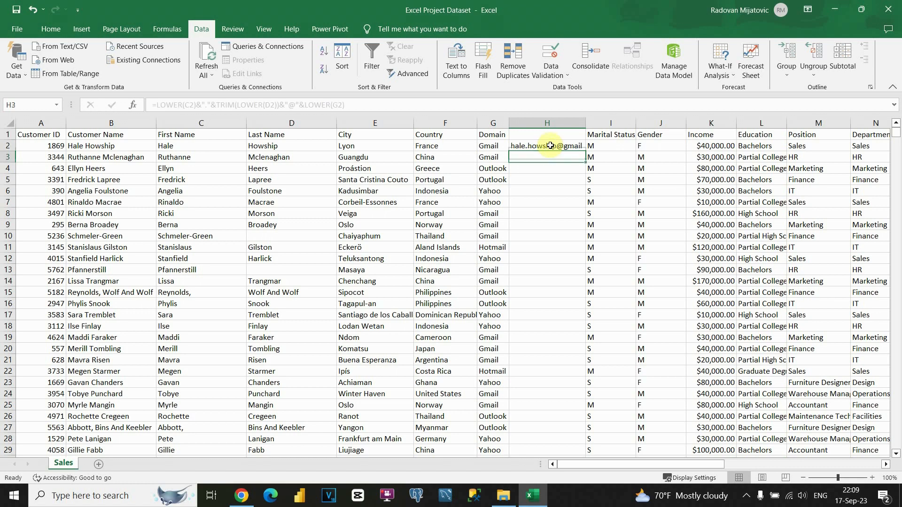
{"action": "left_click", "coordinate": [380, 105]}
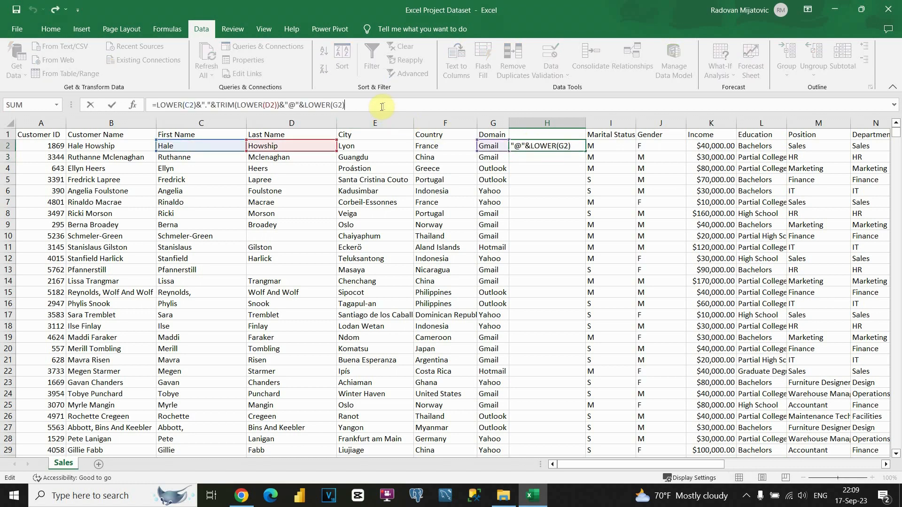
{"action": "type", "text": "&\".com"}
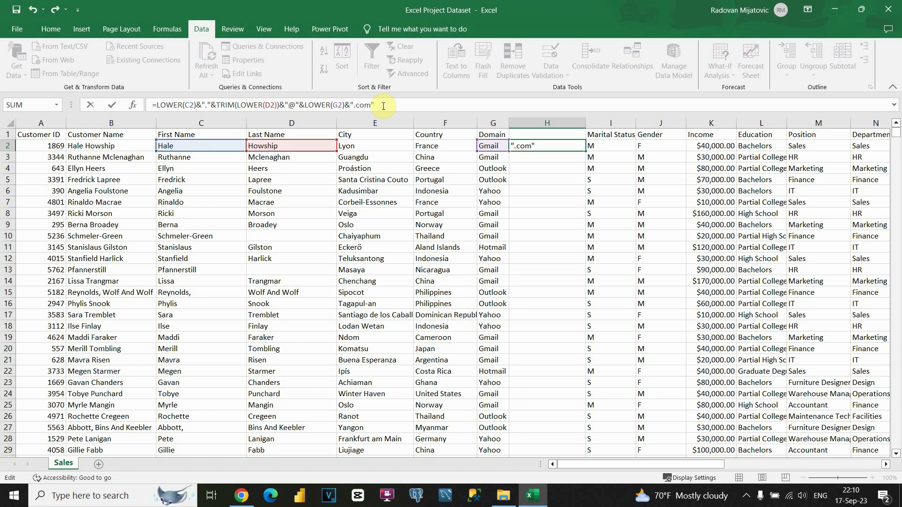
{"action": "key", "text": "Return"}
Step: Fill the email formula down for every customer and autofit column H
{"action": "left_click_drag", "start_coordinate": [586, 119], "coordinate": [586, 119]}
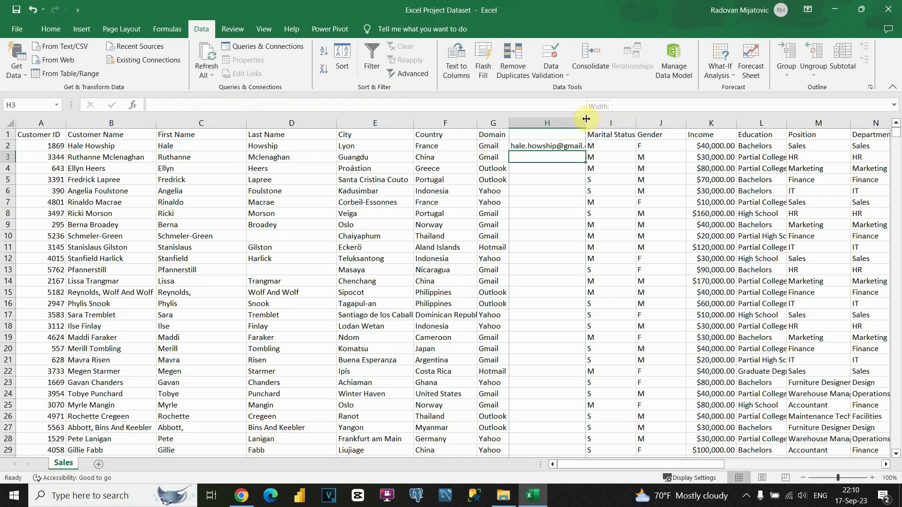
{"action": "double_click", "coordinate": [586, 119]}
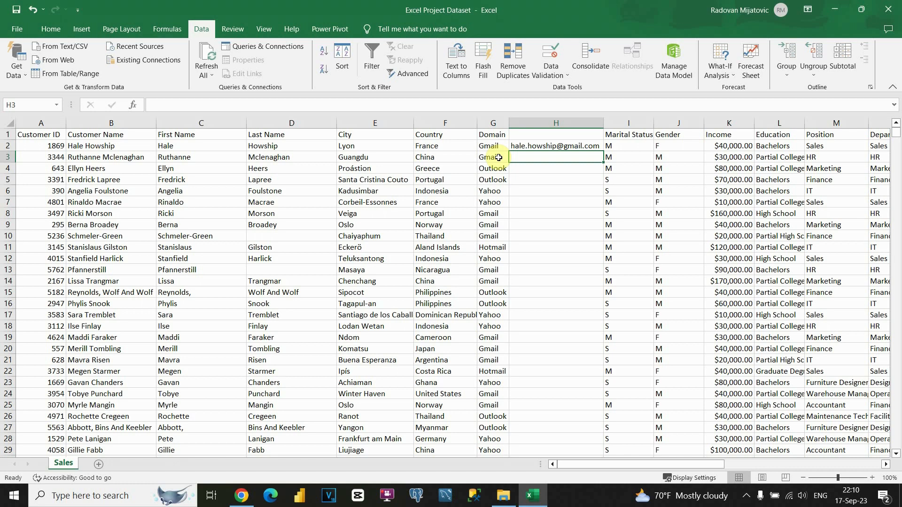
{"action": "left_click", "coordinate": [525, 146]}
{"action": "double_click", "coordinate": [603, 153]}
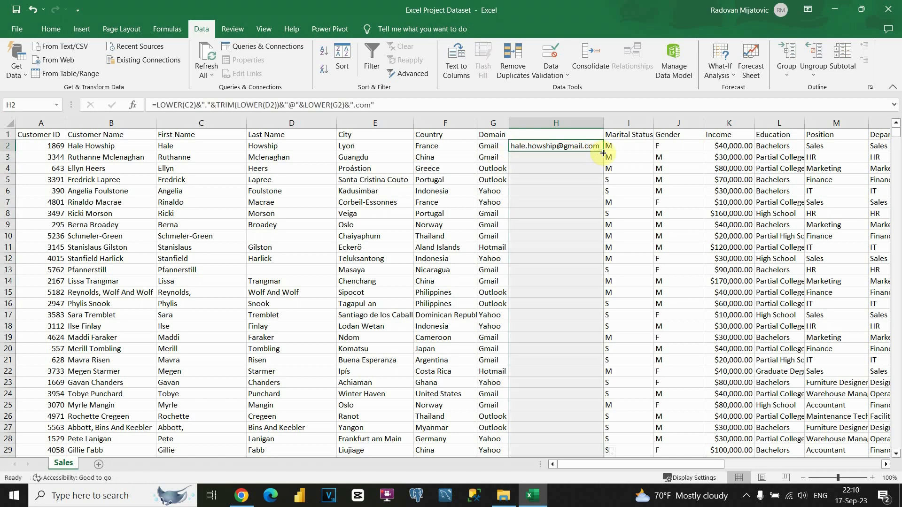
{"action": "double_click", "coordinate": [603, 123]}
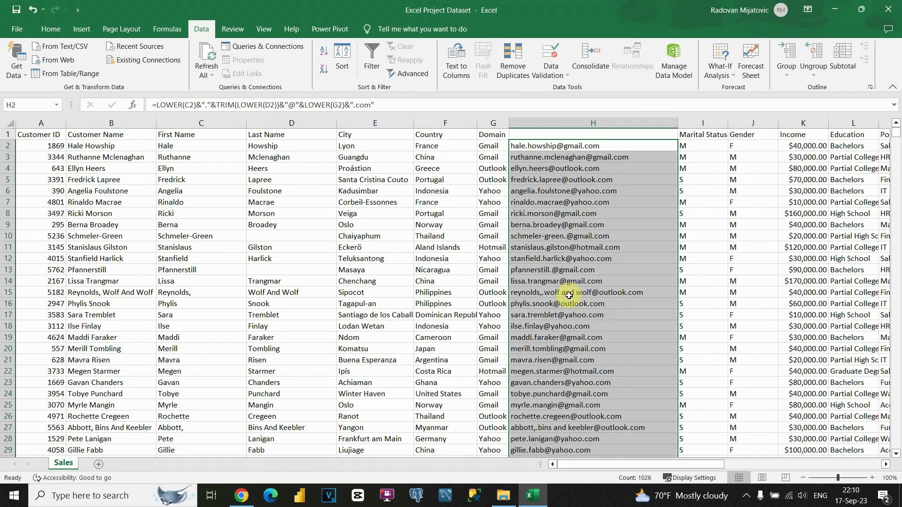
{"action": "scroll", "coordinate": [569, 295], "scroll_direction": "down", "scroll_amount": 12}
{"action": "scroll", "coordinate": [566, 289], "scroll_direction": "up", "scroll_amount": 12}
Step: Convert the email column to plain values and enter the Email header in H1
{"action": "key", "text": "ctrl+c"}
{"action": "right_click", "coordinate": [549, 151]}
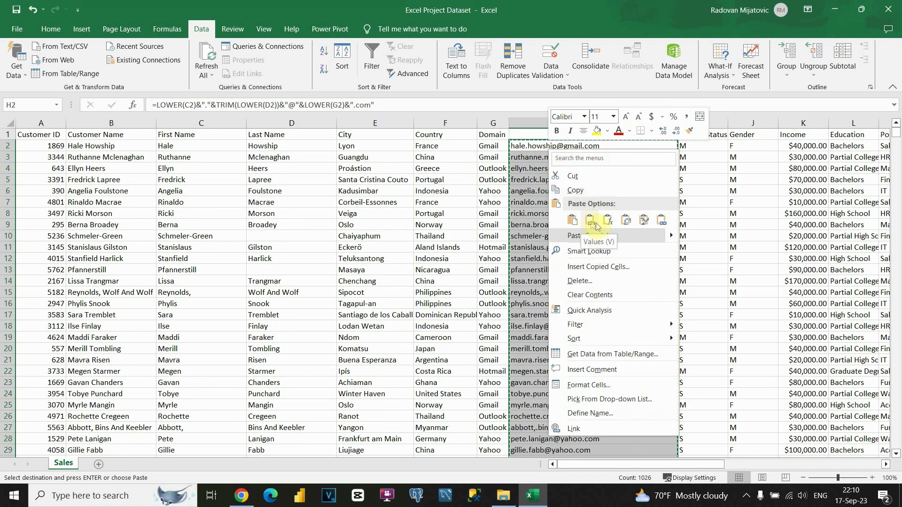
{"action": "left_click", "coordinate": [593, 222]}
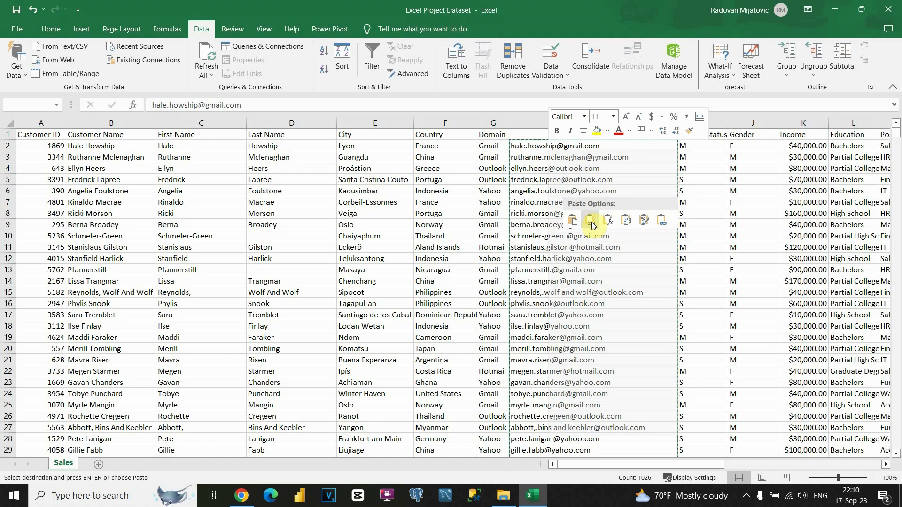
{"action": "left_click", "coordinate": [591, 221]}
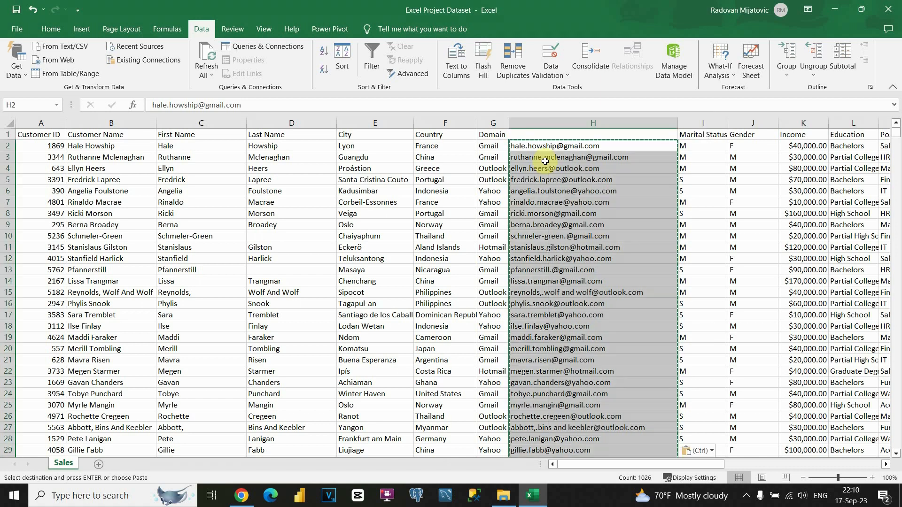
{"action": "left_click", "coordinate": [540, 133]}
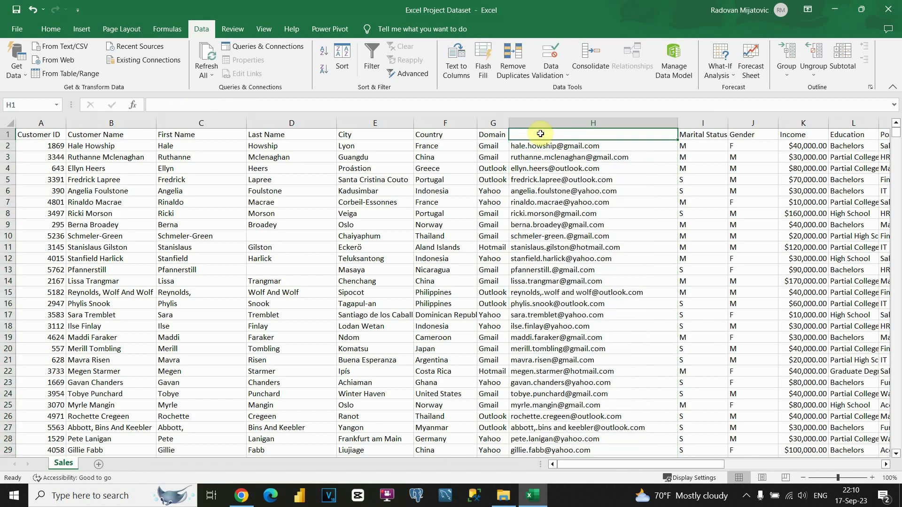
{"action": "type", "text": "a"}
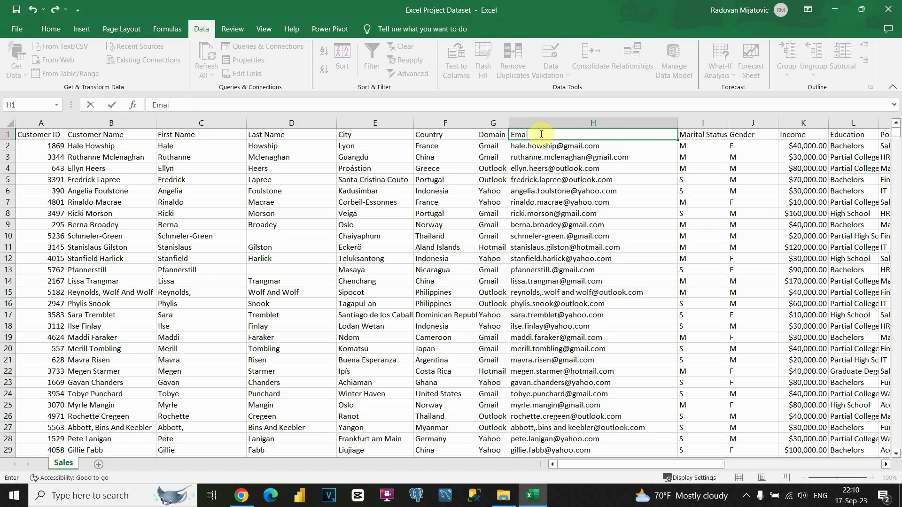
{"action": "key", "text": "Return"}
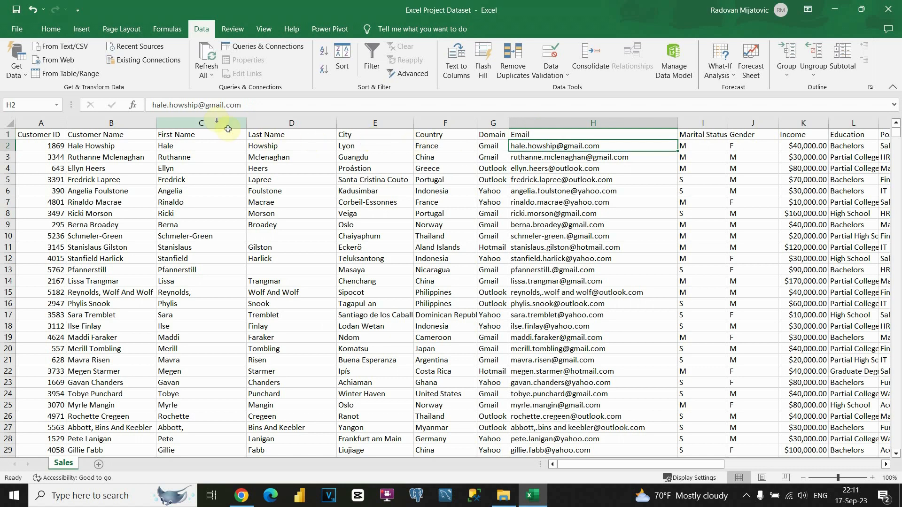
Step: Delete the First Name and Last Name columns C and D
{"action": "left_click_drag", "start_coordinate": [208, 118], "coordinate": [272, 121]}
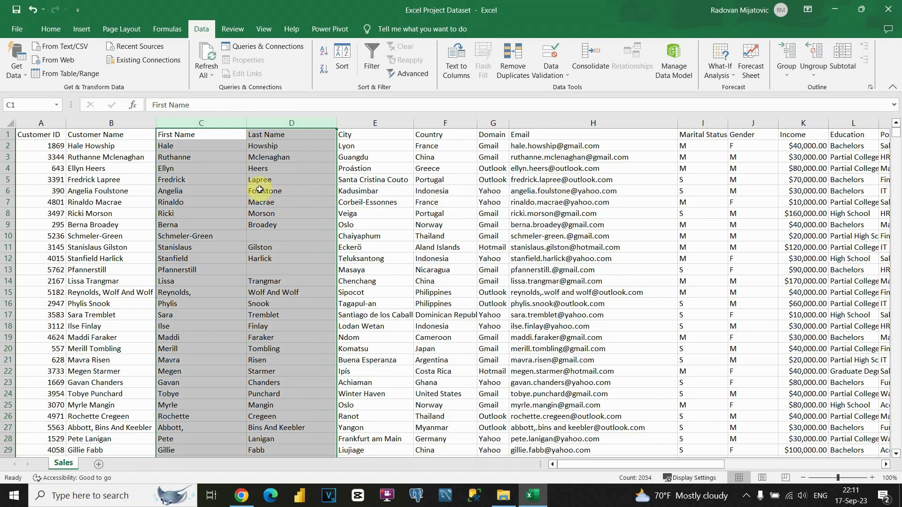
{"action": "right_click", "coordinate": [262, 190]}
{"action": "left_click", "coordinate": [305, 305]}
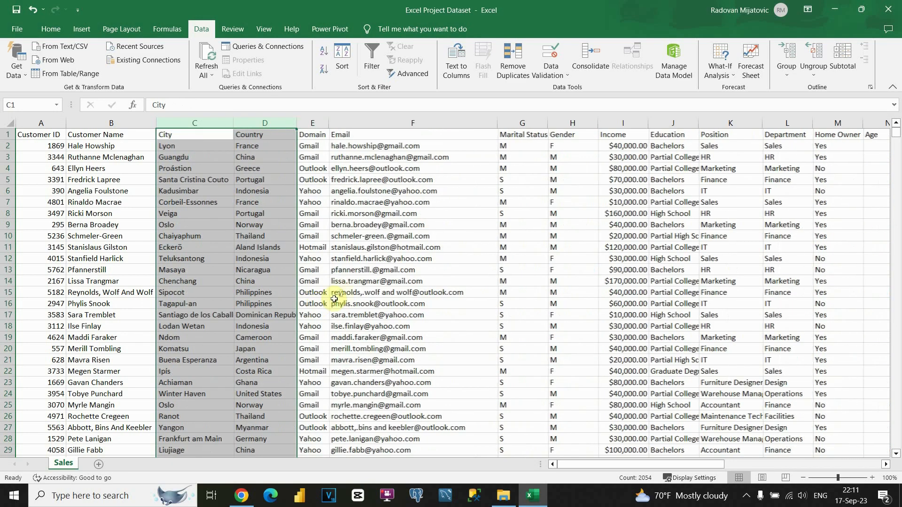
{"action": "left_click", "coordinate": [317, 222]}
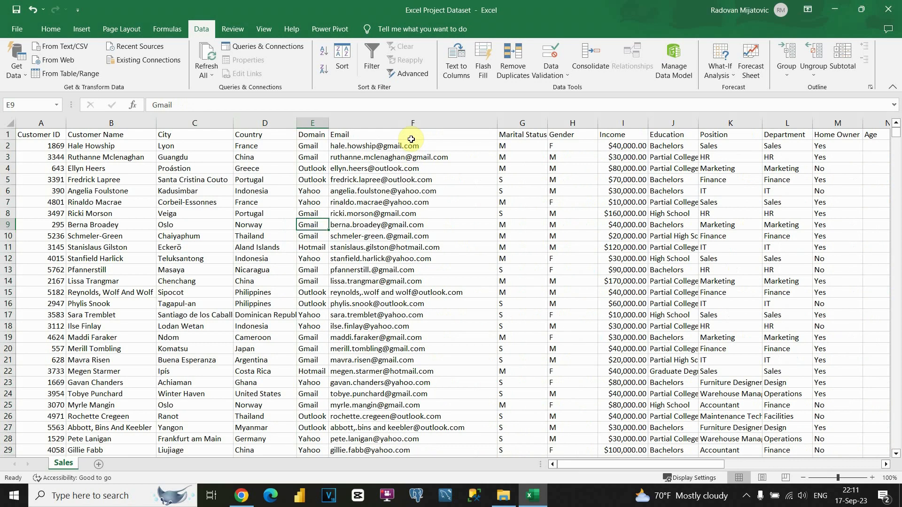
Step: Inspect the Marital Status code S and Gender codes F and M in columns G and H
{"action": "left_click_drag", "start_coordinate": [520, 150], "coordinate": [523, 246]}
{"action": "left_click", "coordinate": [568, 146]}
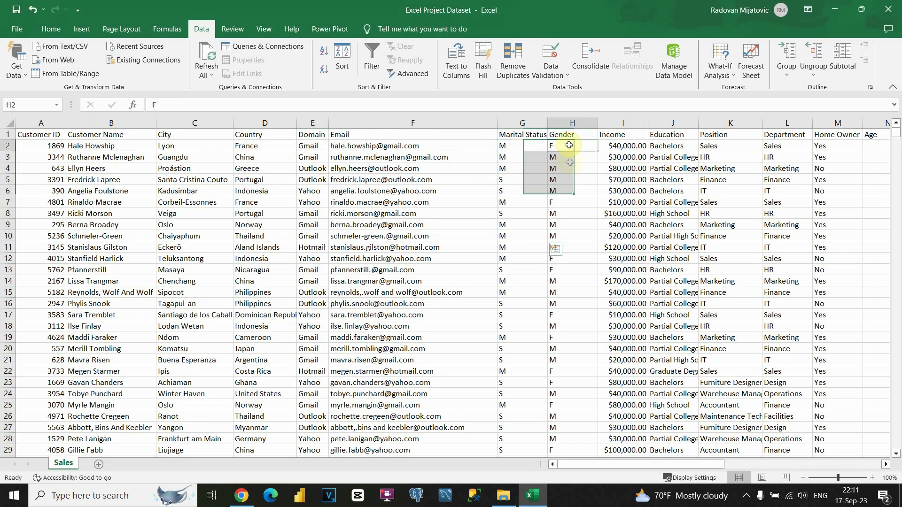
{"action": "left_click_drag", "start_coordinate": [569, 145], "coordinate": [578, 226]}
{"action": "left_click", "coordinate": [514, 177]}
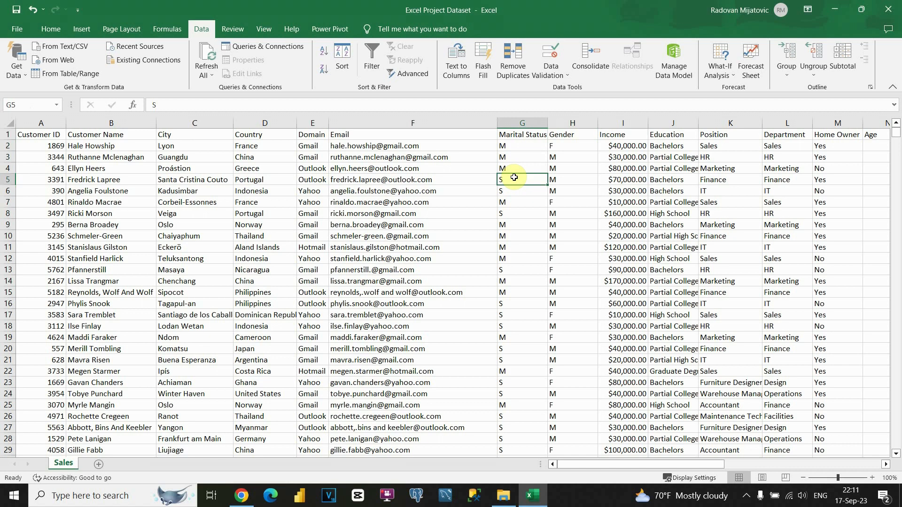
{"action": "left_click", "coordinate": [512, 149]}
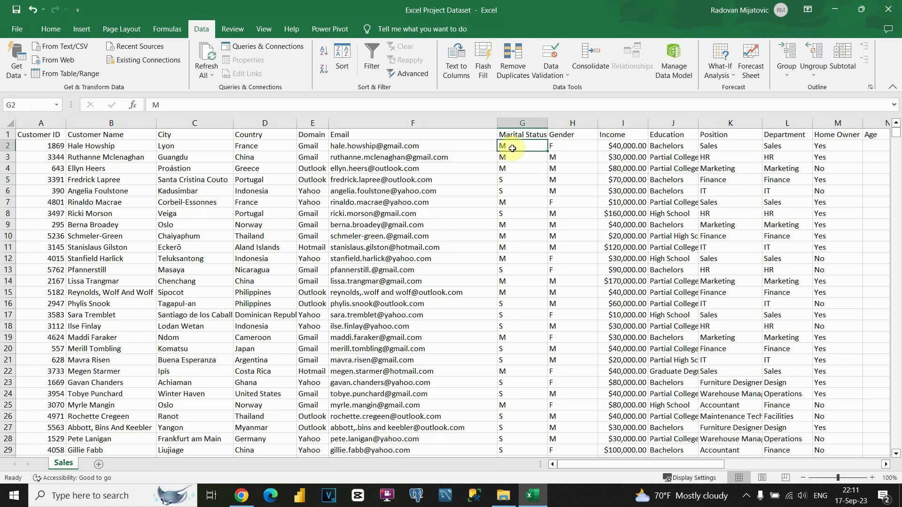
{"action": "left_click", "coordinate": [519, 180]}
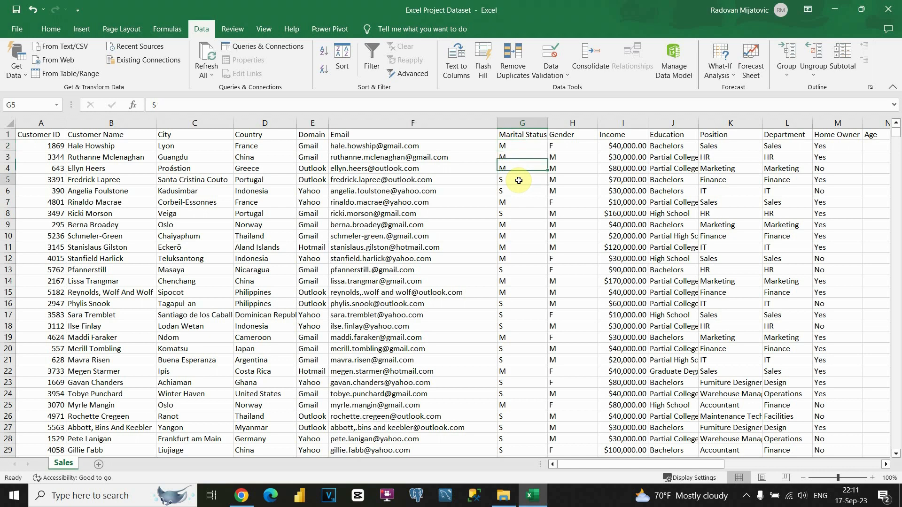
{"action": "left_click", "coordinate": [565, 147]}
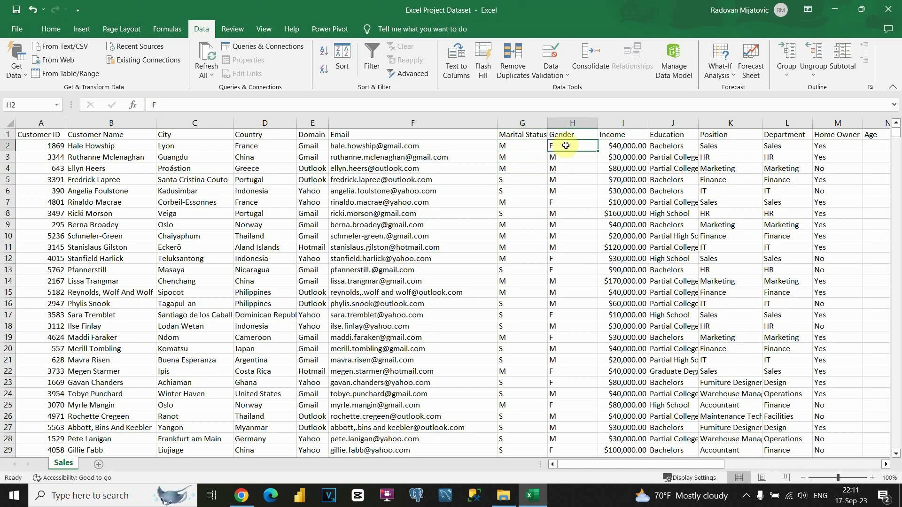
{"action": "left_click", "coordinate": [567, 178]}
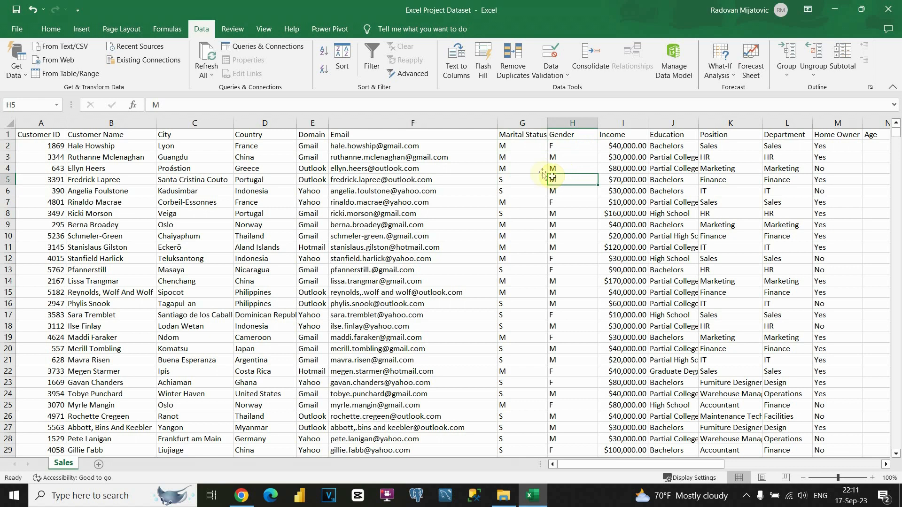
Step: Select the Marital Status values from G2 to the bottom and open Find and Replace
{"action": "left_click", "coordinate": [519, 146]}
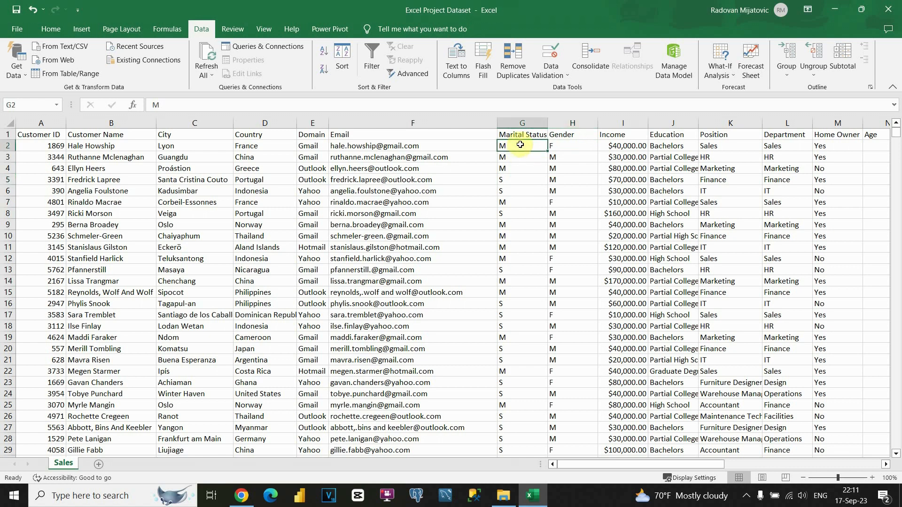
{"action": "key", "text": "ctrl+shift+Down"}
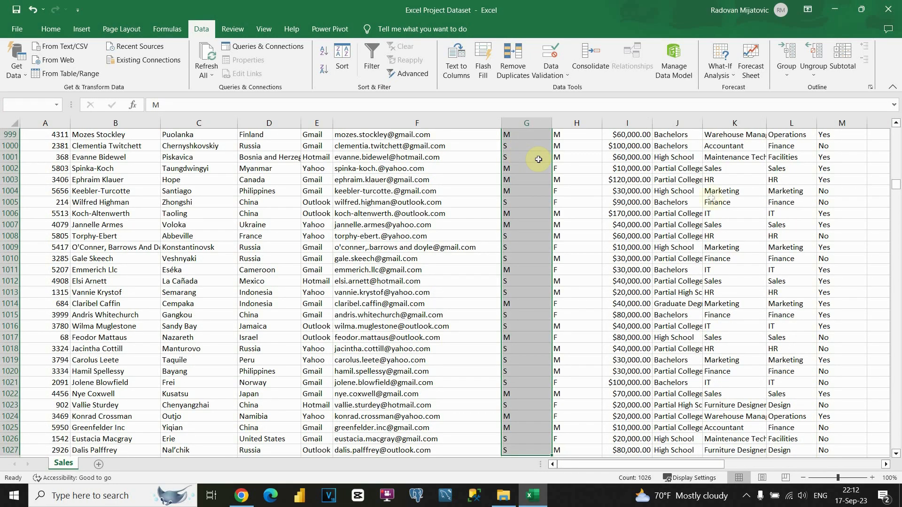
{"action": "left_click_drag", "start_coordinate": [897, 188], "coordinate": [897, 128]}
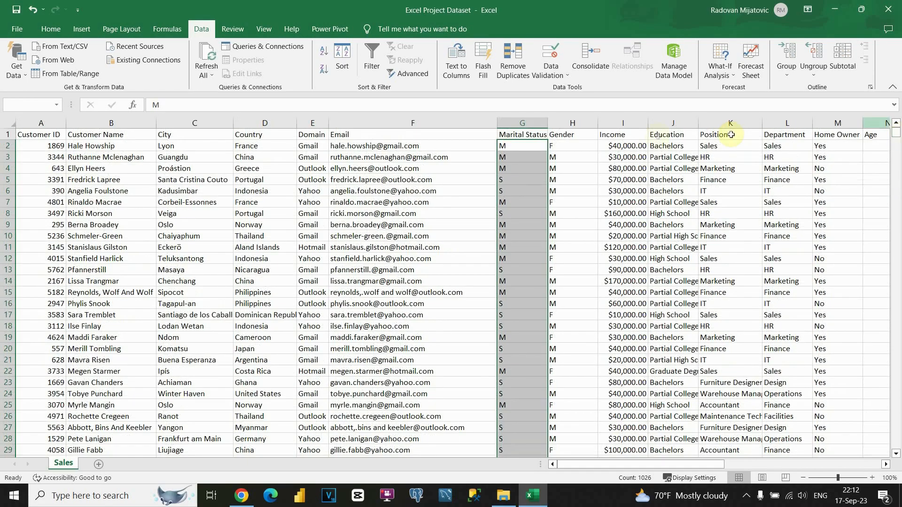
{"action": "left_click", "coordinate": [519, 144]}
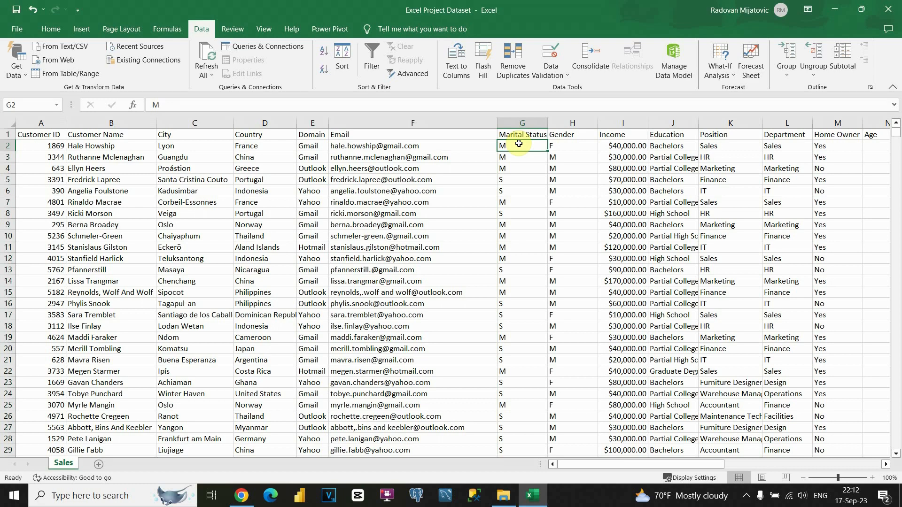
{"action": "key", "text": "ctrl+shift+Down"}
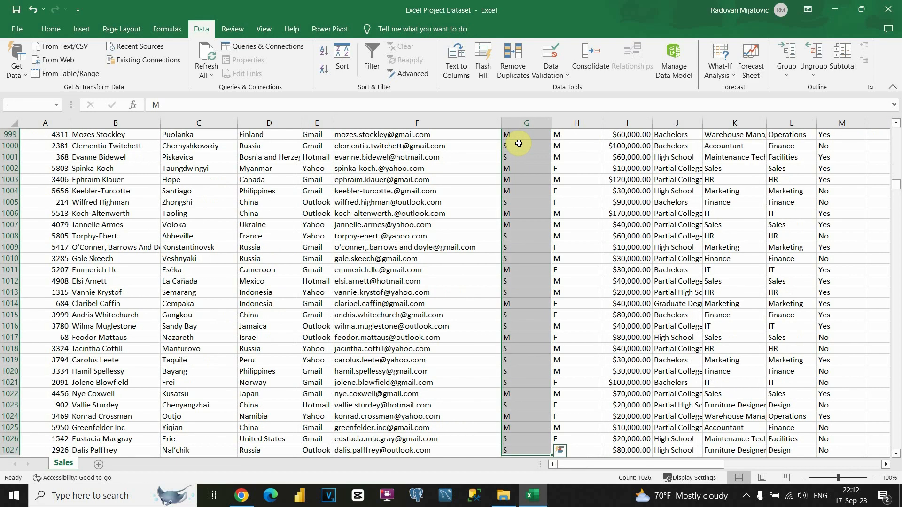
{"action": "key", "text": "ctrl+shift+Up"}
{"action": "left_click", "coordinate": [519, 145]}
{"action": "left_click_drag", "start_coordinate": [519, 145], "coordinate": [501, 405]}
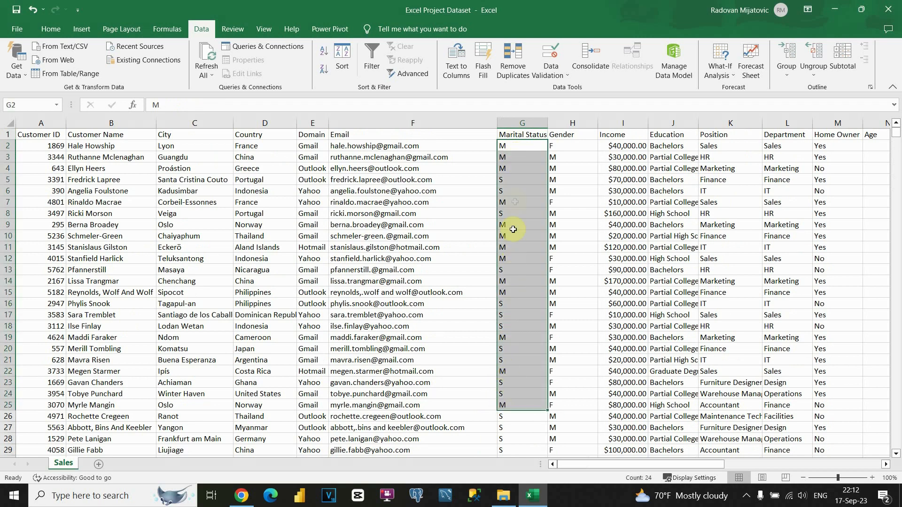
{"action": "left_click", "coordinate": [516, 149]}
{"action": "key", "text": "ctrl+shift+Down"}
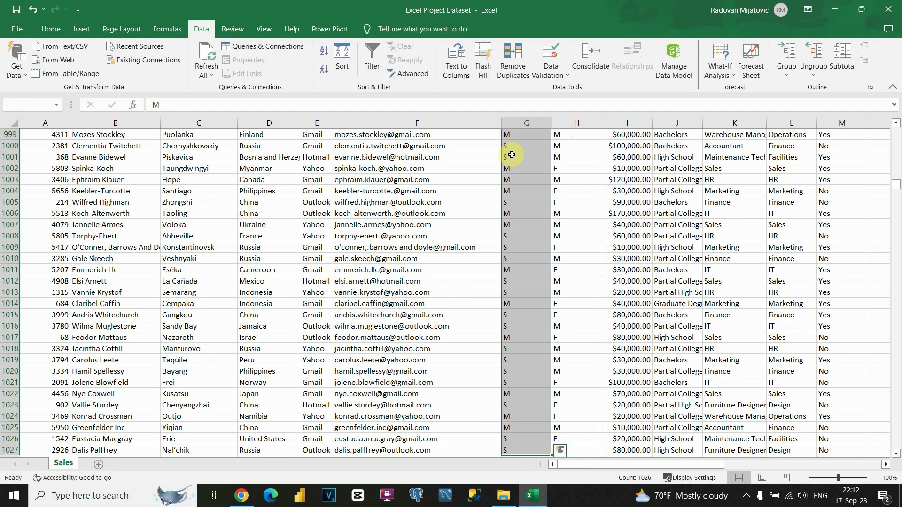
{"action": "key", "text": "ctrl+f"}
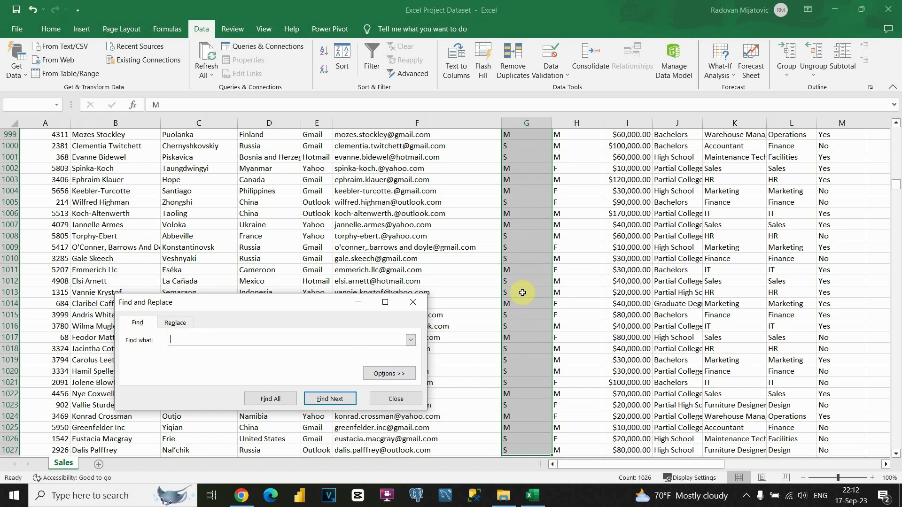
Step: Replace every M in Marital Status with Married (549 replacements)
{"action": "left_click", "coordinate": [180, 323]}
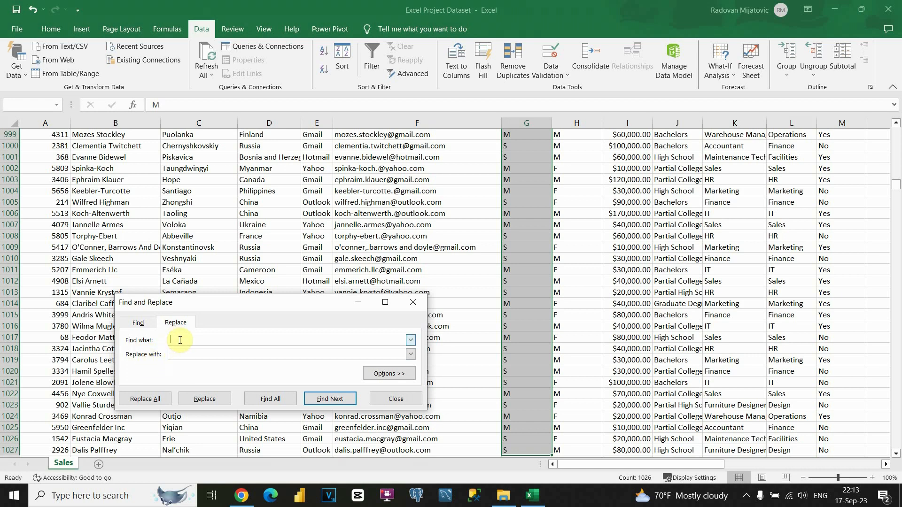
{"action": "left_click", "coordinate": [185, 356]}
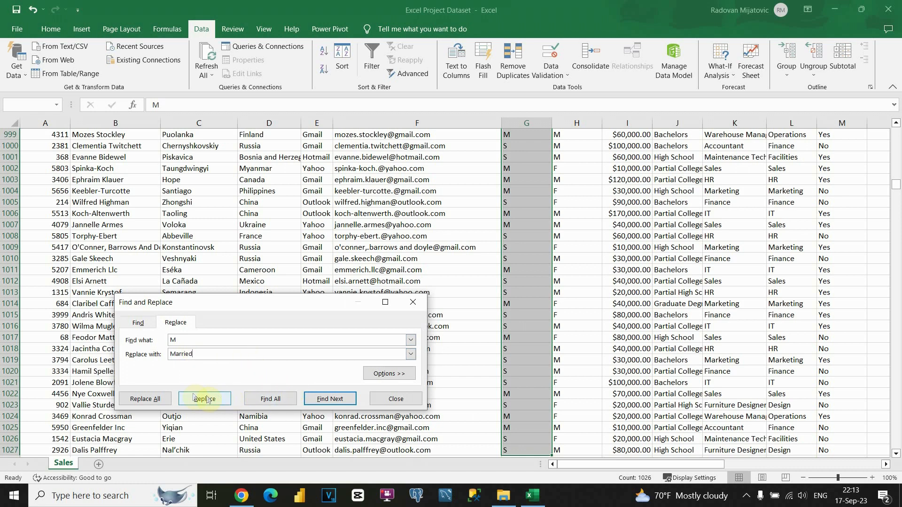
{"action": "left_click", "coordinate": [161, 397]}
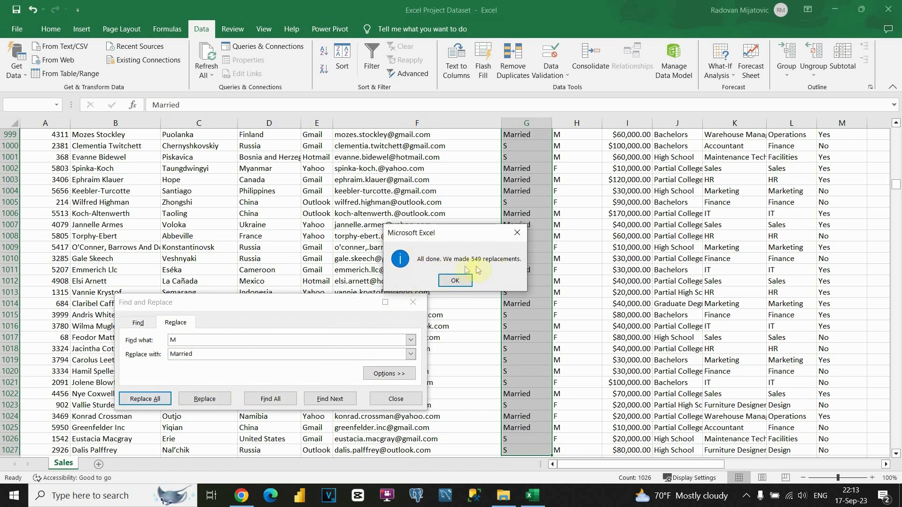
{"action": "left_click", "coordinate": [455, 280]}
{"action": "scroll", "coordinate": [523, 268], "scroll_direction": "up", "scroll_amount": 1}
{"action": "scroll", "coordinate": [523, 269], "scroll_direction": "up", "scroll_amount": 20}
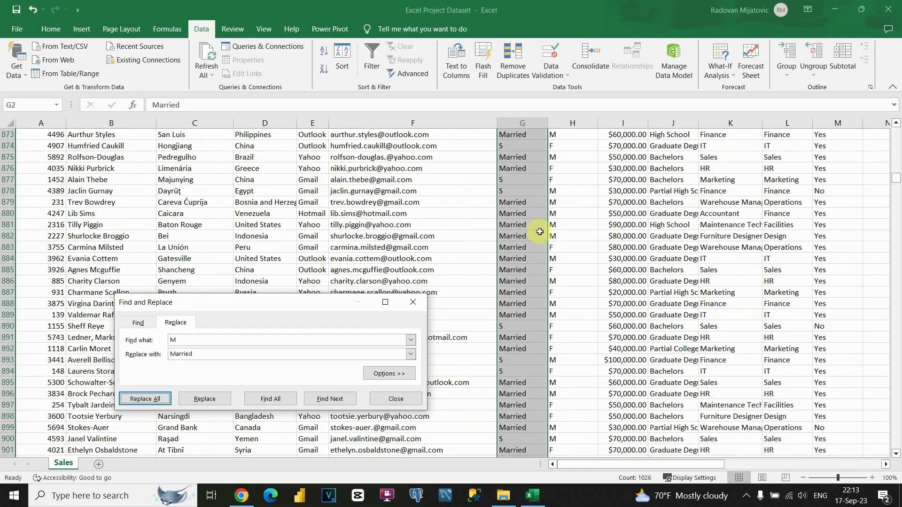
Step: Replace every S with Single (477 replacements) and close Find and Replace
{"action": "left_click_drag", "start_coordinate": [183, 339], "coordinate": [154, 339]}
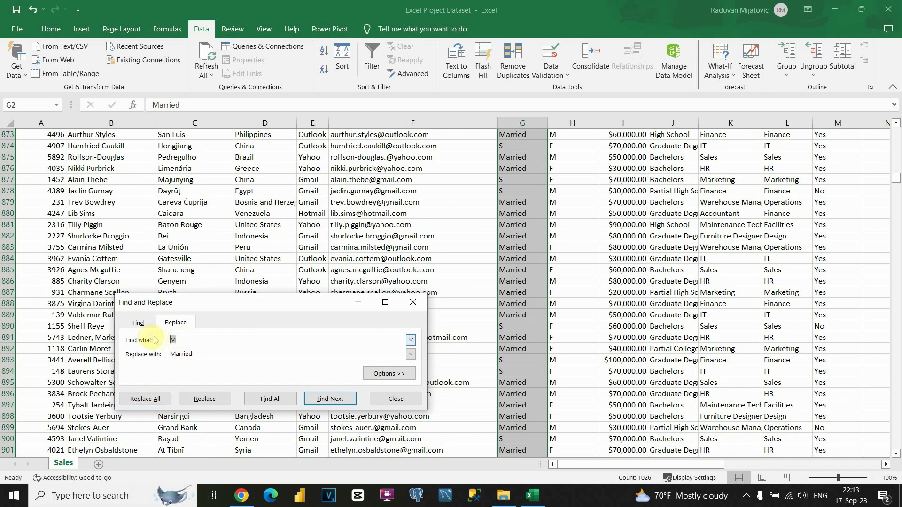
{"action": "left_click_drag", "start_coordinate": [192, 353], "coordinate": [141, 353]}
{"action": "type", "text": "S"}
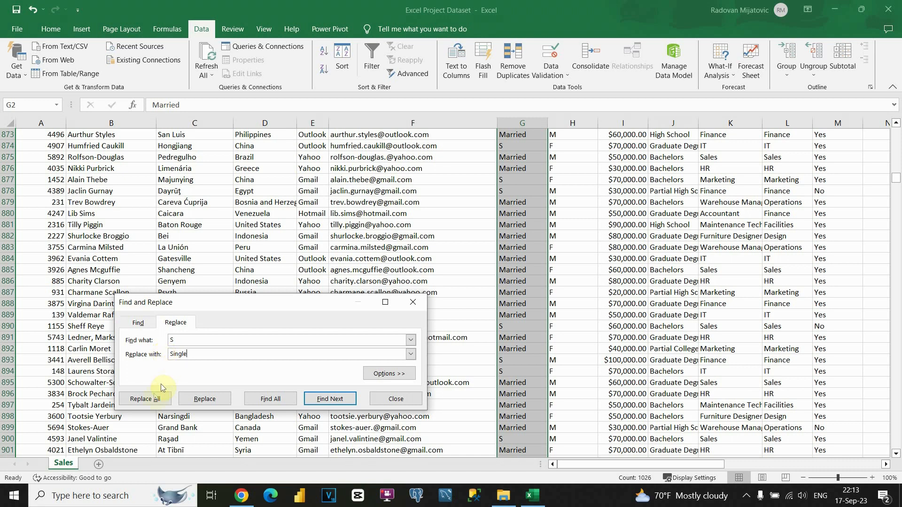
{"action": "left_click", "coordinate": [153, 398]}
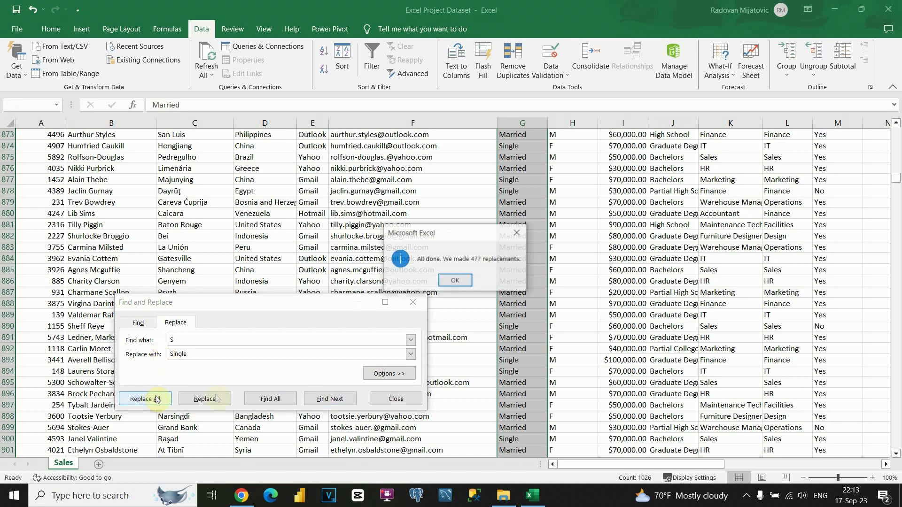
{"action": "left_click", "coordinate": [455, 281]}
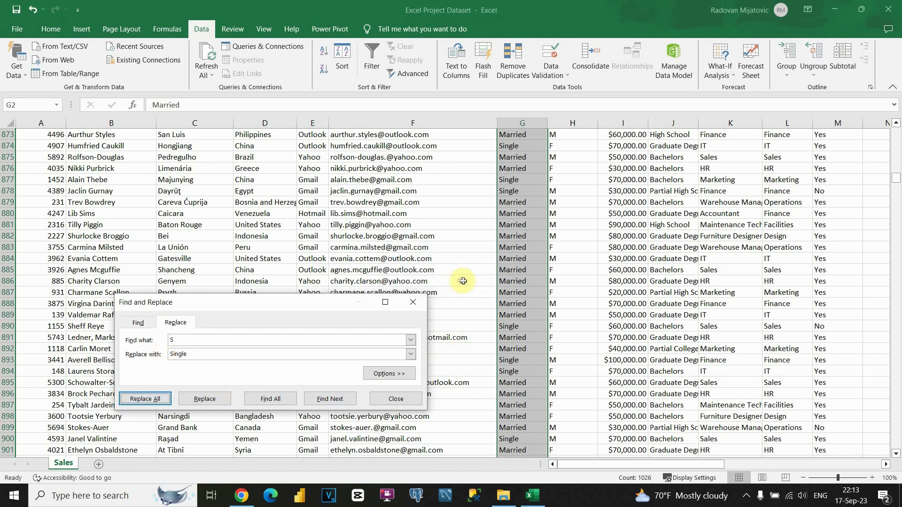
{"action": "left_click", "coordinate": [395, 400]}
{"action": "scroll", "coordinate": [520, 289], "scroll_direction": "up", "scroll_amount": 18}
{"action": "scroll", "coordinate": [520, 290], "scroll_direction": "up", "scroll_amount": 20}
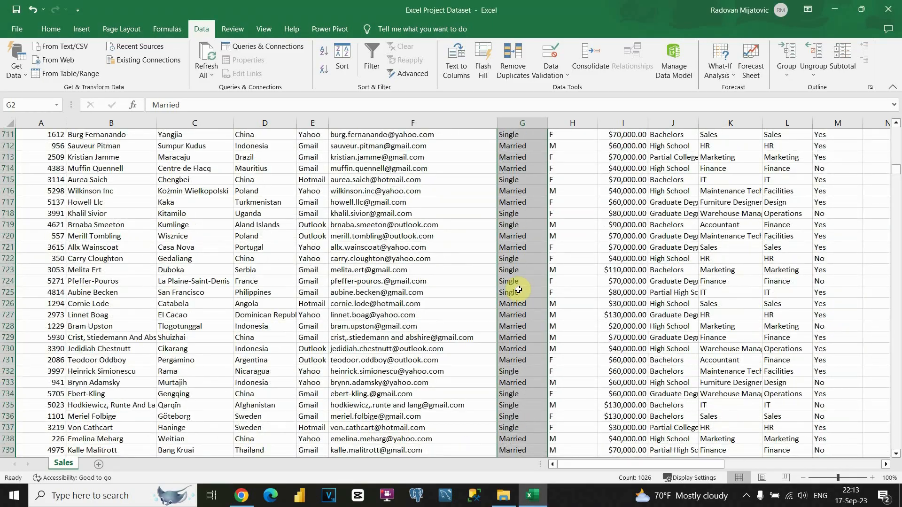
Step: Check the Marital Status filter list shows only Married and Single, then turn filters off
{"action": "left_click_drag", "start_coordinate": [897, 172], "coordinate": [896, 126]}
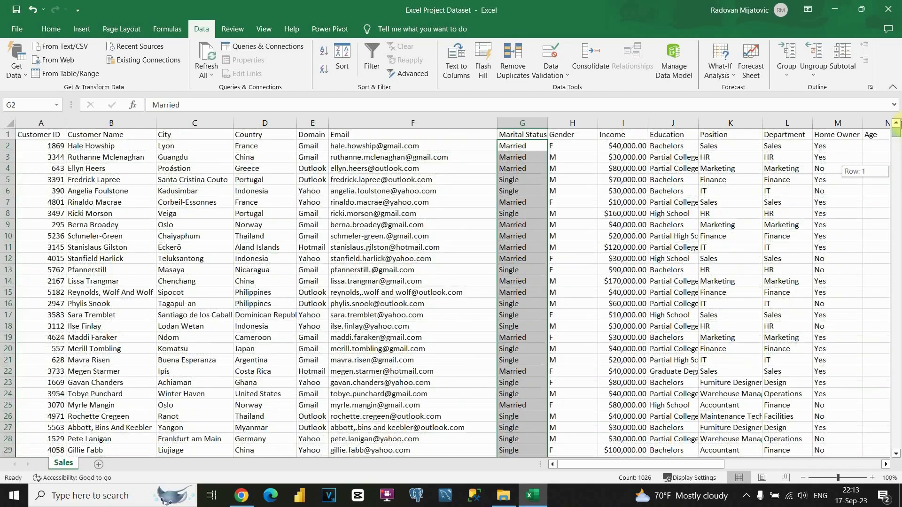
{"action": "left_click", "coordinate": [517, 136]}
{"action": "left_click", "coordinate": [372, 61]}
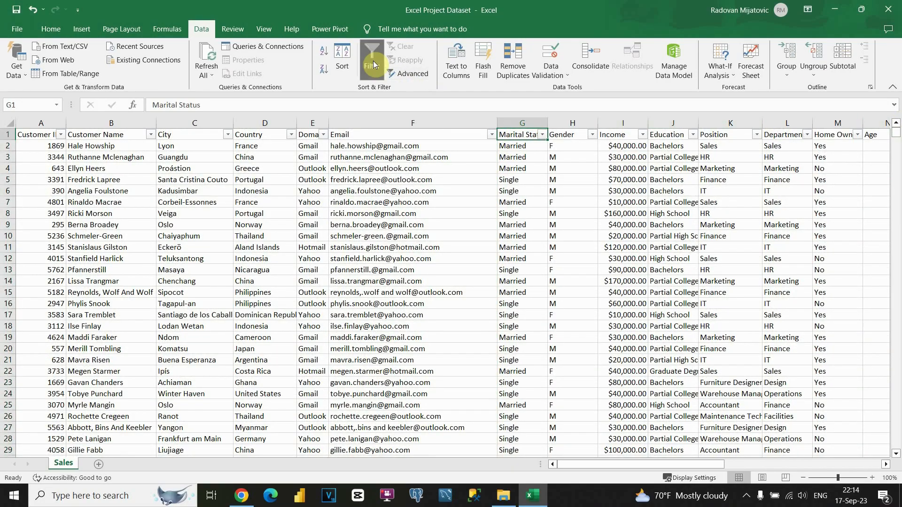
{"action": "left_click", "coordinate": [544, 136]}
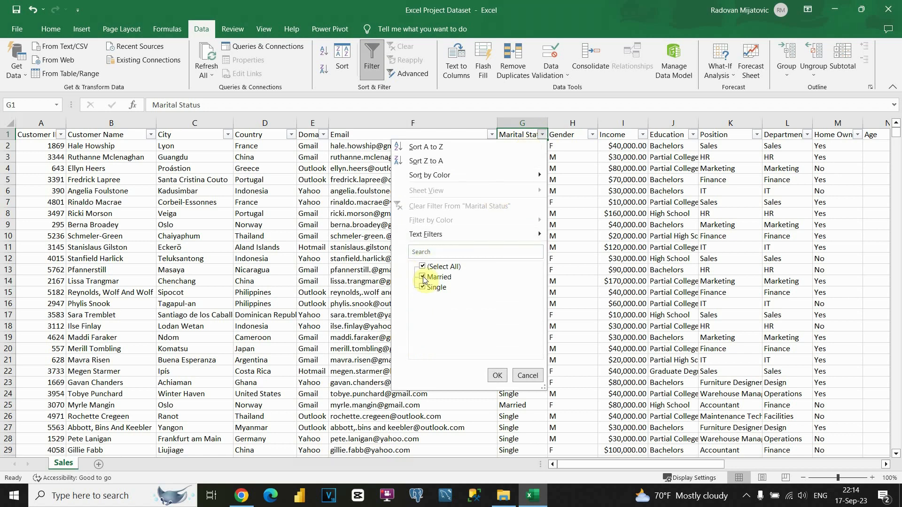
{"action": "left_click", "coordinate": [527, 376]}
{"action": "left_click", "coordinate": [371, 60]}
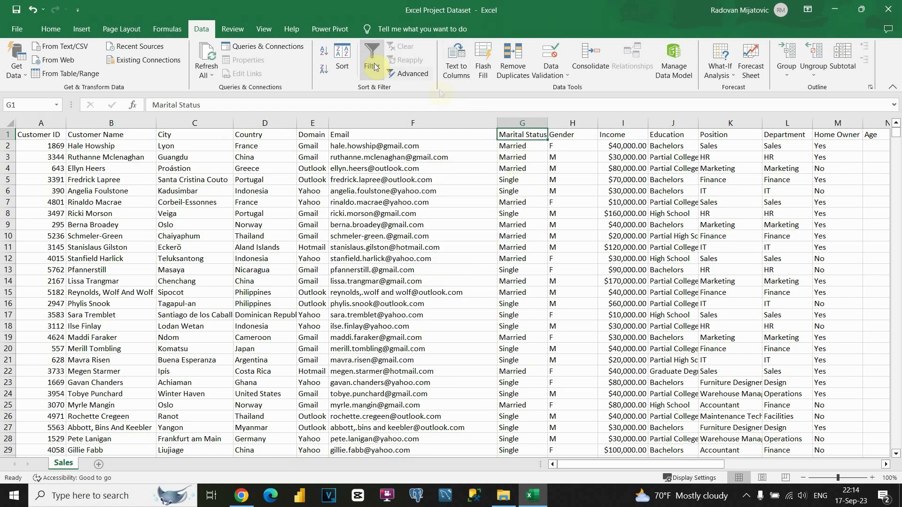
{"action": "left_click", "coordinate": [560, 138]}
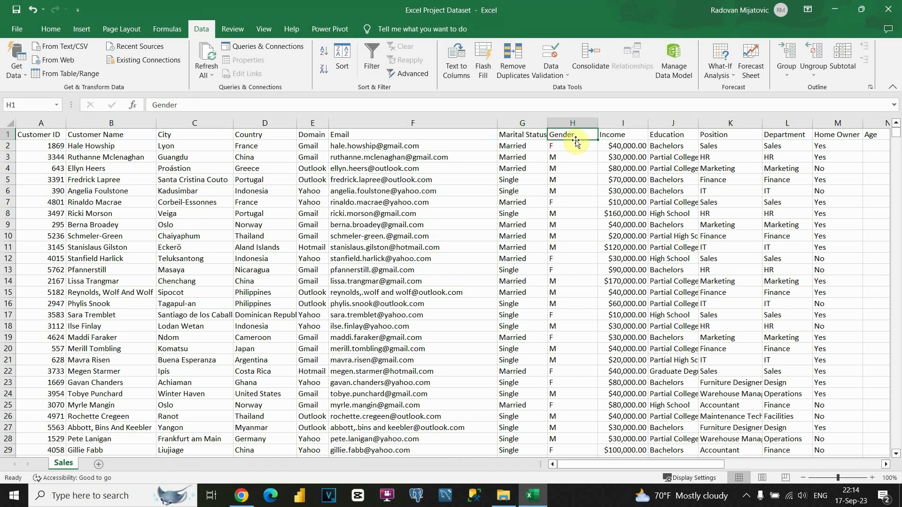
Step: Select the Gender values from H2 down and replace every M with Male
{"action": "left_click", "coordinate": [567, 150]}
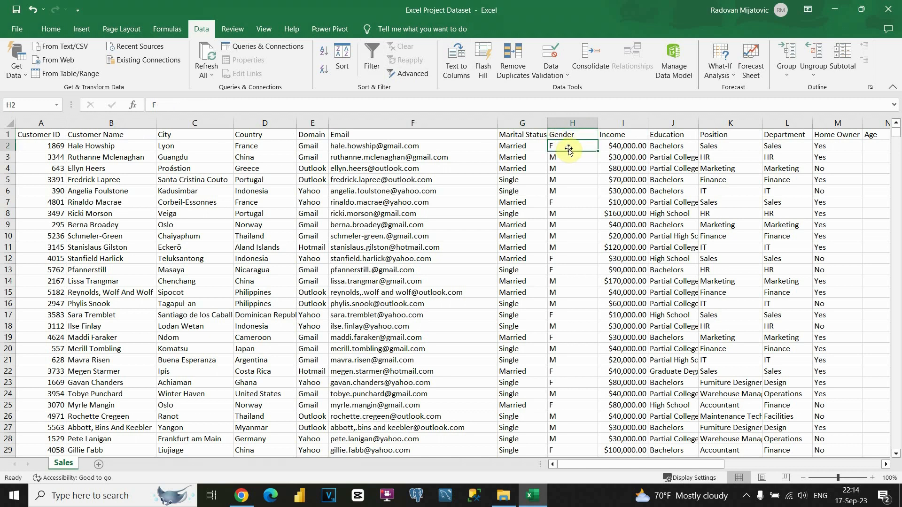
{"action": "key", "text": "ctrl+shift+Down"}
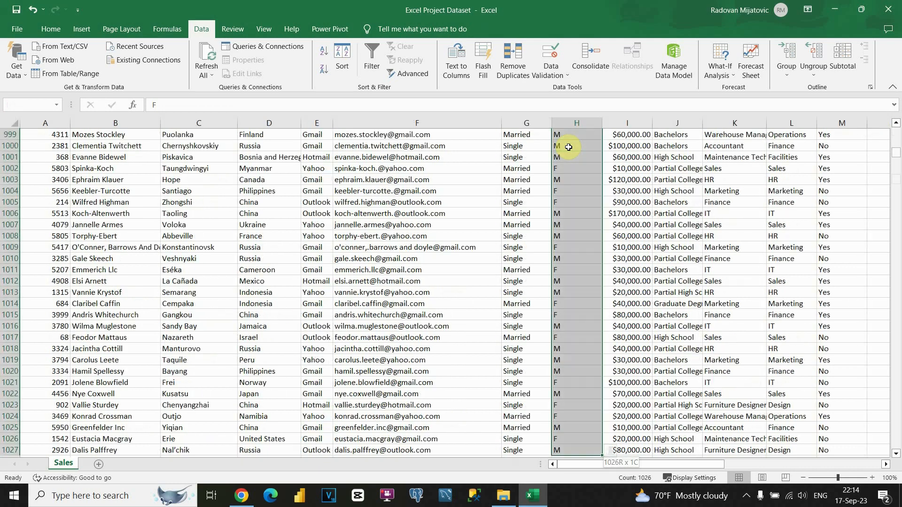
{"action": "key", "text": "ctrl+f"}
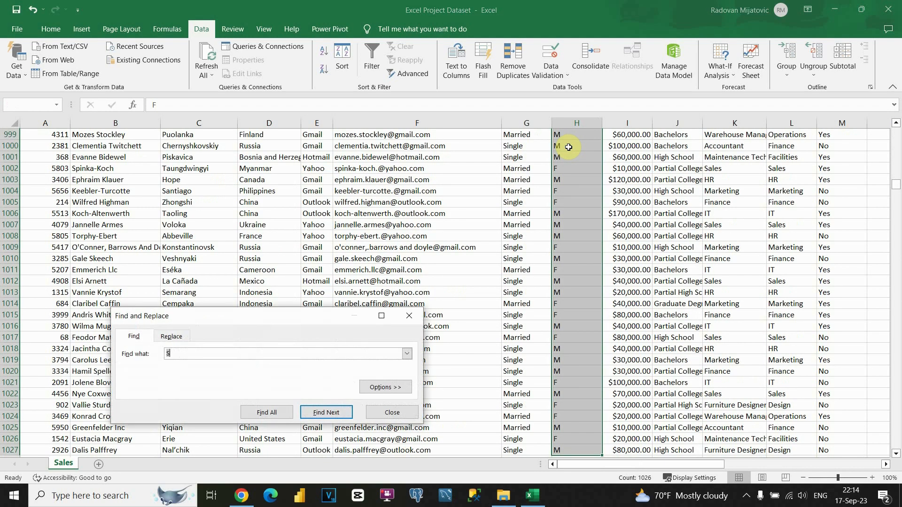
{"action": "left_click", "coordinate": [172, 336]}
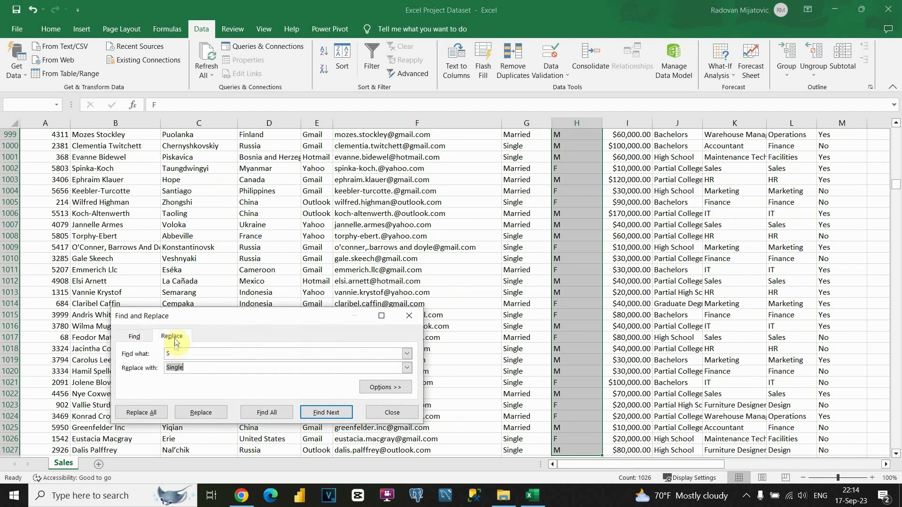
{"action": "type", "text": "M"}
{"action": "left_click", "coordinate": [178, 369]}
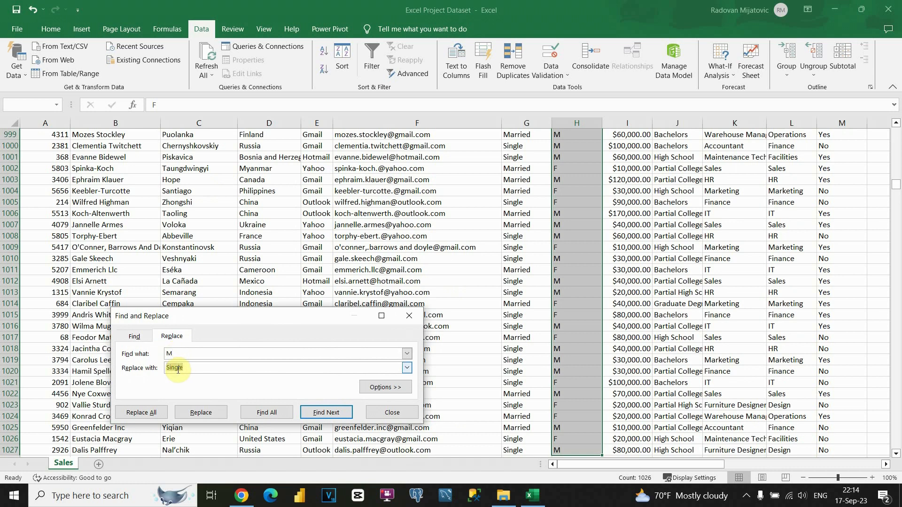
{"action": "type", "text": "Male"}
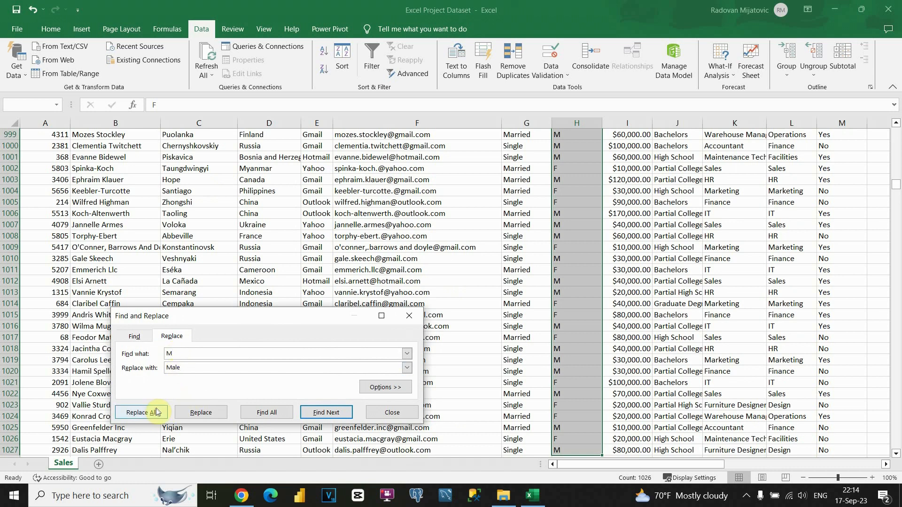
{"action": "left_click", "coordinate": [141, 413]}
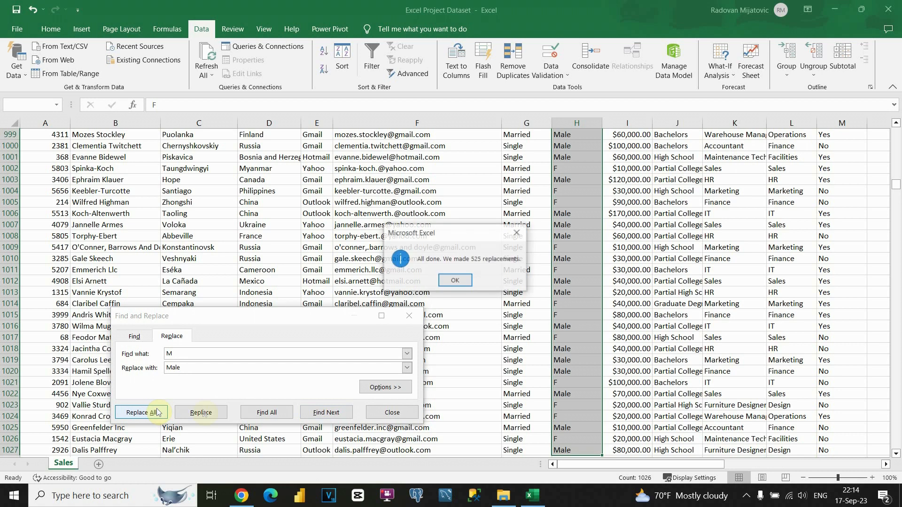
{"action": "left_click", "coordinate": [458, 288]}
Step: Replace every F with Female (501 replacements) and close the dialog
{"action": "double_click", "coordinate": [174, 355]}
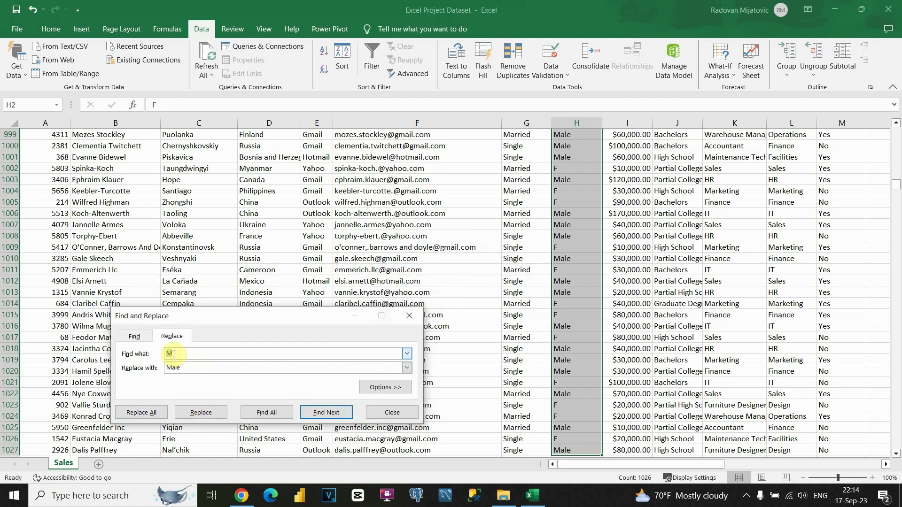
{"action": "left_click", "coordinate": [174, 369]}
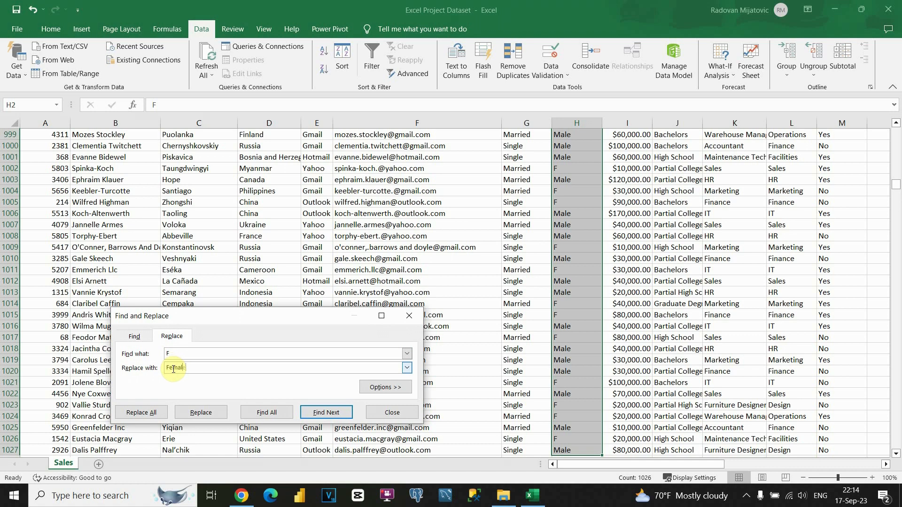
{"action": "type", "text": "Female"}
{"action": "left_click", "coordinate": [141, 413]}
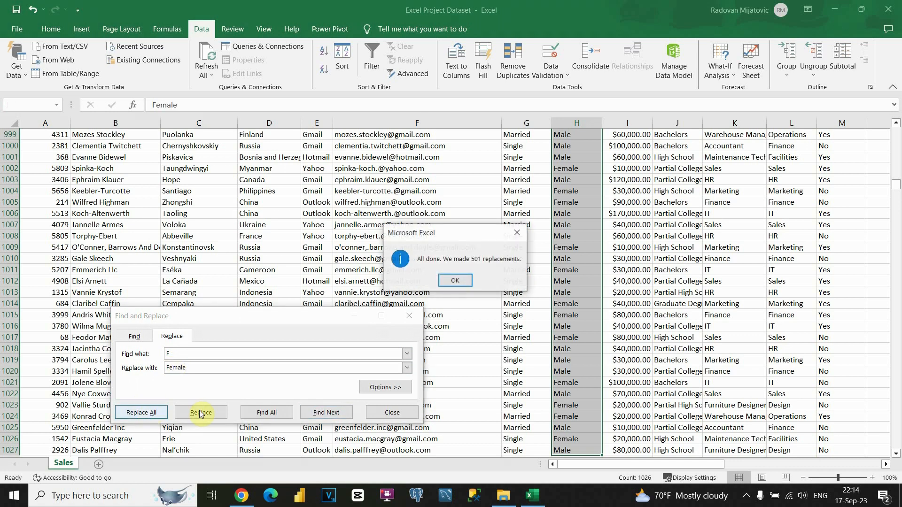
{"action": "left_click", "coordinate": [456, 281]}
{"action": "left_click", "coordinate": [392, 413]}
{"action": "scroll", "coordinate": [576, 296], "scroll_direction": "up", "scroll_amount": 20}
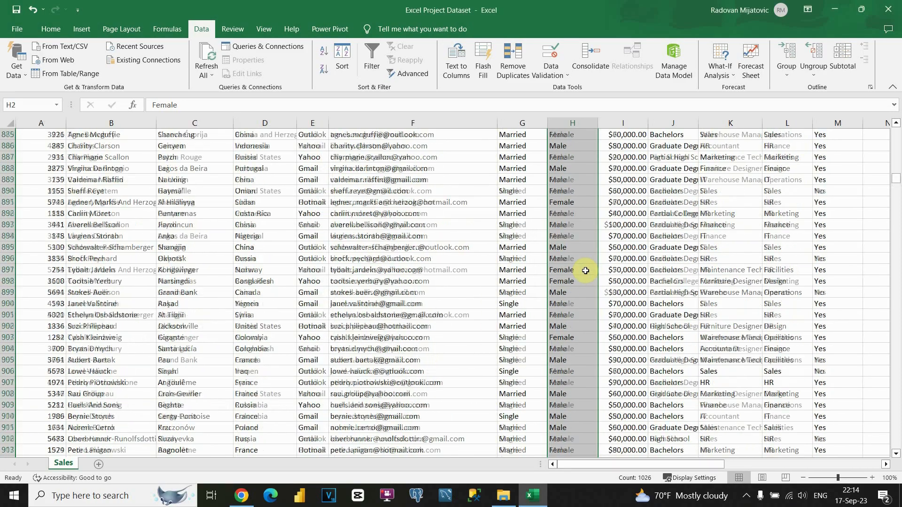
{"action": "scroll", "coordinate": [585, 271], "scroll_direction": "up", "scroll_amount": 16}
{"action": "left_click_drag", "start_coordinate": [898, 174], "coordinate": [894, 123]}
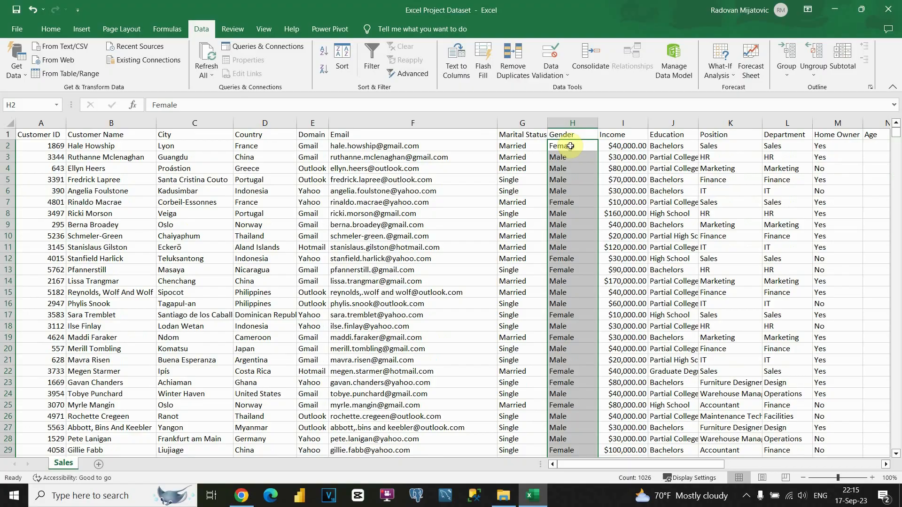
{"action": "left_click", "coordinate": [619, 134]}
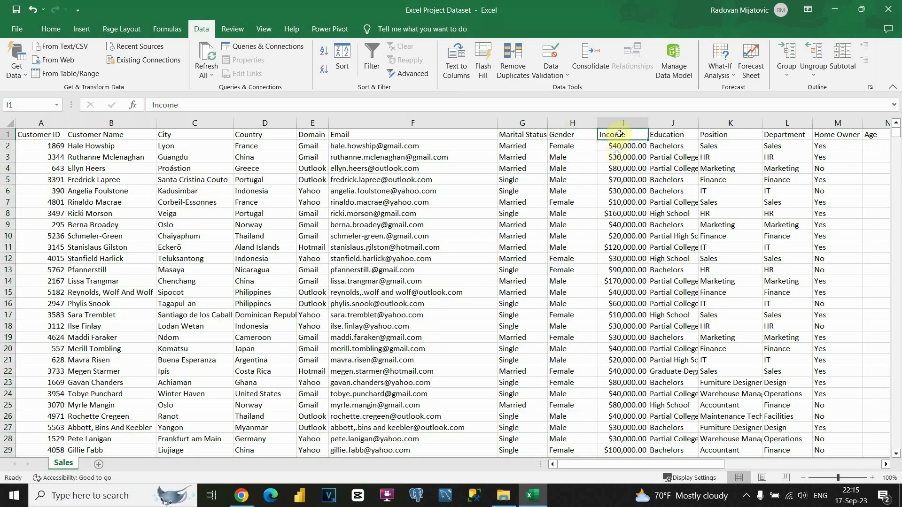
{"action": "scroll", "coordinate": [620, 173], "scroll_direction": "down", "scroll_amount": 19}
{"action": "scroll", "coordinate": [620, 173], "scroll_direction": "up", "scroll_amount": 19}
{"action": "left_click", "coordinate": [621, 169]}
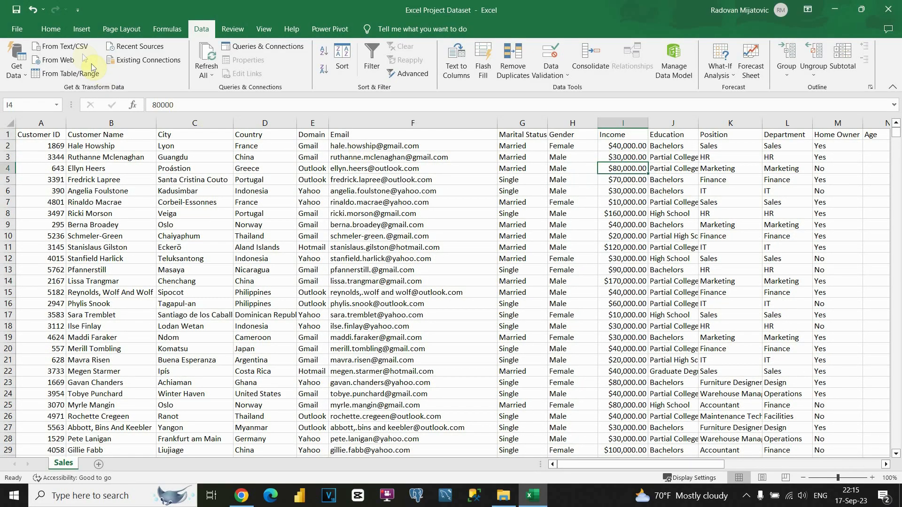
{"action": "left_click", "coordinate": [52, 30]}
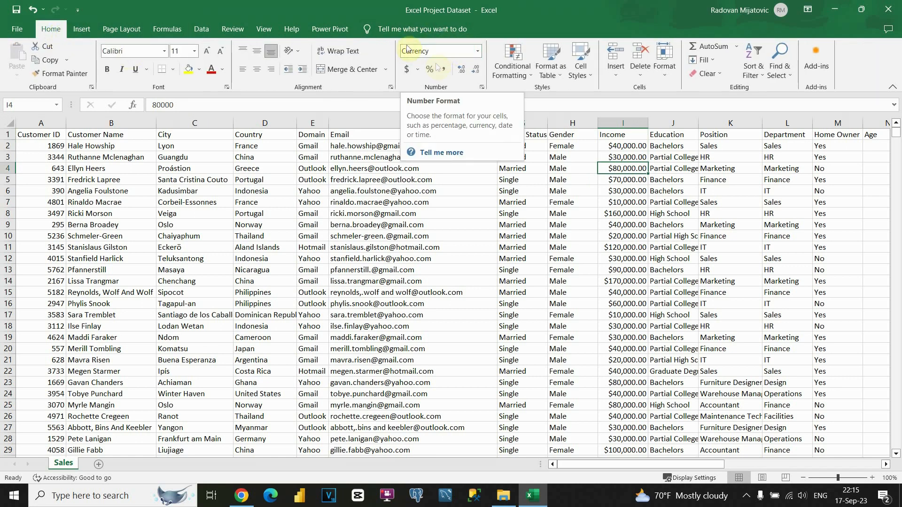
{"action": "left_click", "coordinate": [628, 135]}
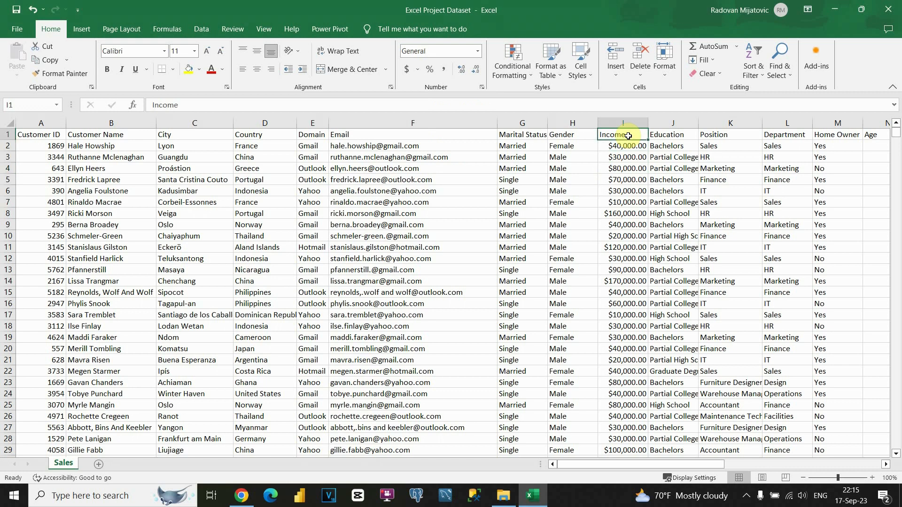
{"action": "left_click", "coordinate": [201, 29]}
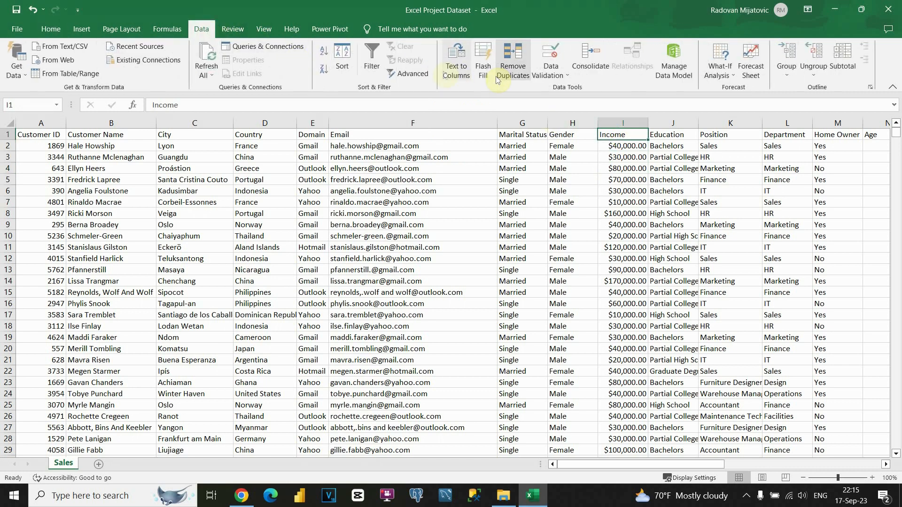
{"action": "left_click", "coordinate": [372, 60]}
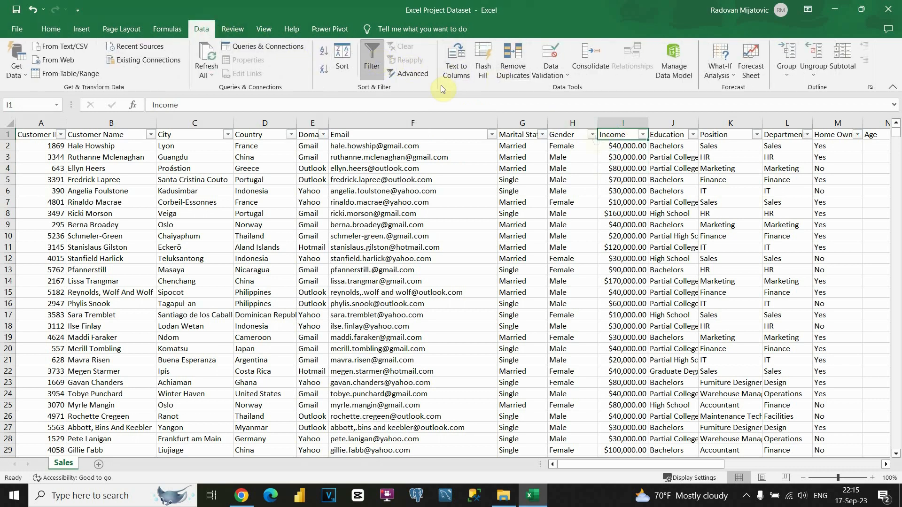
{"action": "left_click", "coordinate": [642, 135]}
{"action": "scroll", "coordinate": [577, 293], "scroll_direction": "down", "scroll_amount": 3}
{"action": "scroll", "coordinate": [577, 293], "scroll_direction": "up", "scroll_amount": 3}
{"action": "left_click", "coordinate": [628, 376]}
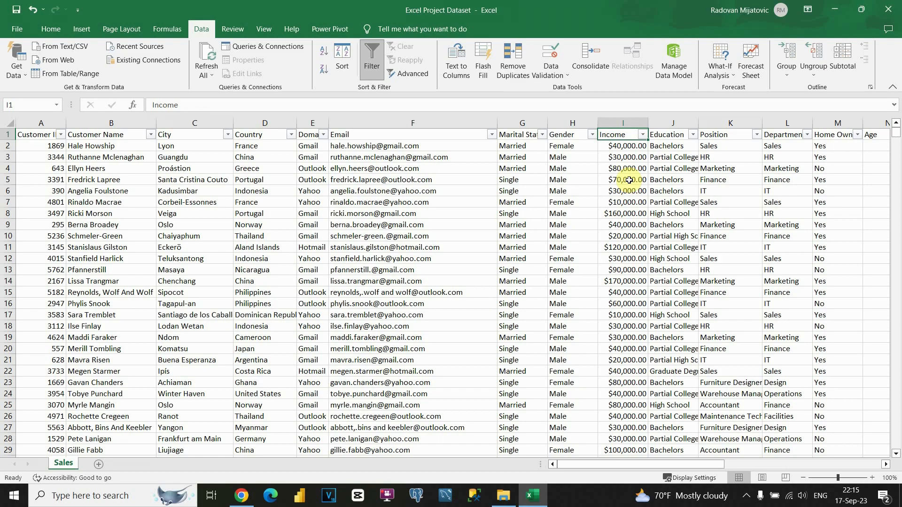
{"action": "left_click_drag", "start_coordinate": [627, 461], "coordinate": [644, 463]}
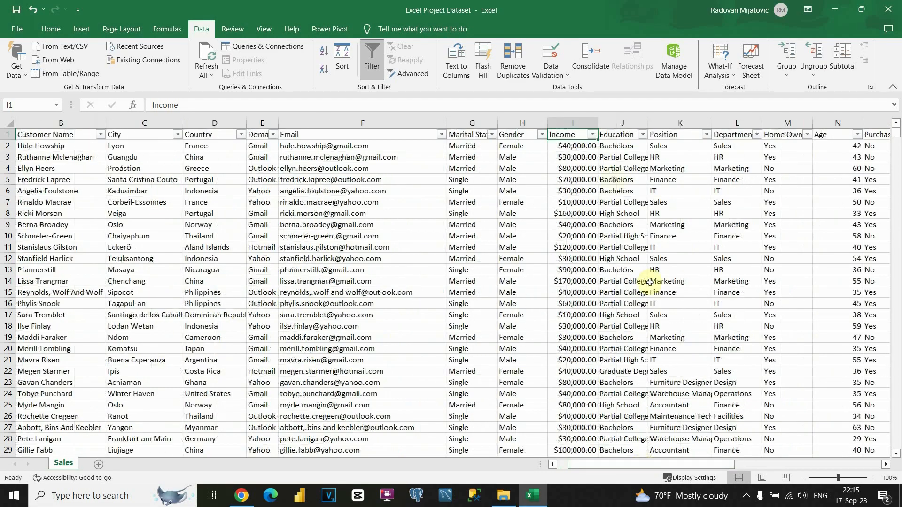
{"action": "left_click", "coordinate": [621, 133]}
{"action": "left_click", "coordinate": [642, 134]}
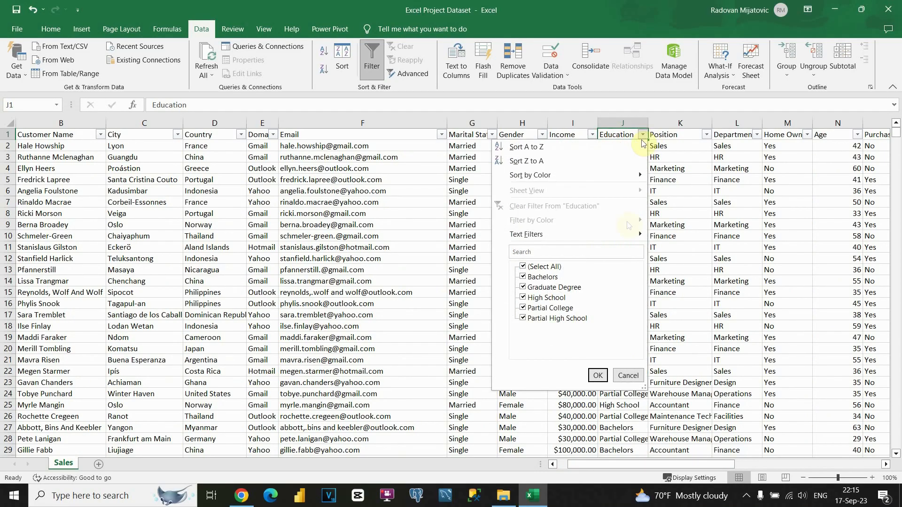
{"action": "left_click", "coordinate": [628, 376]}
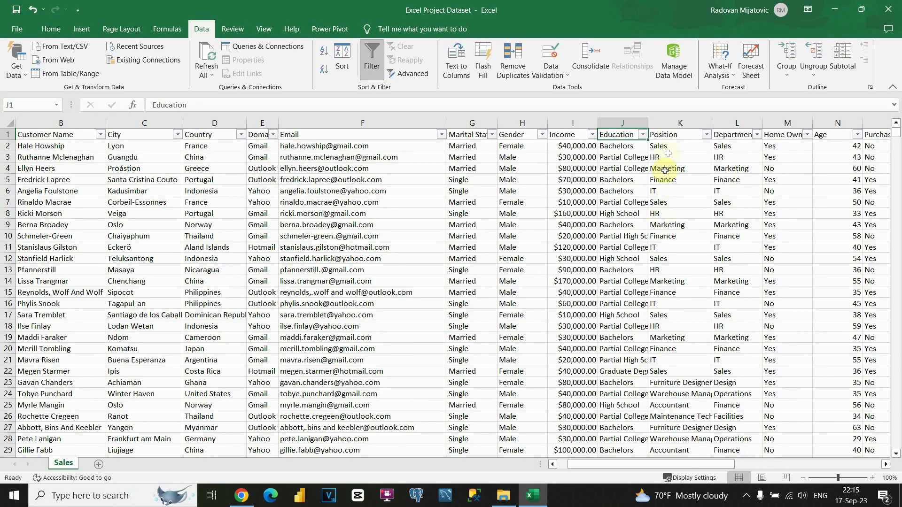
{"action": "left_click", "coordinate": [671, 148]}
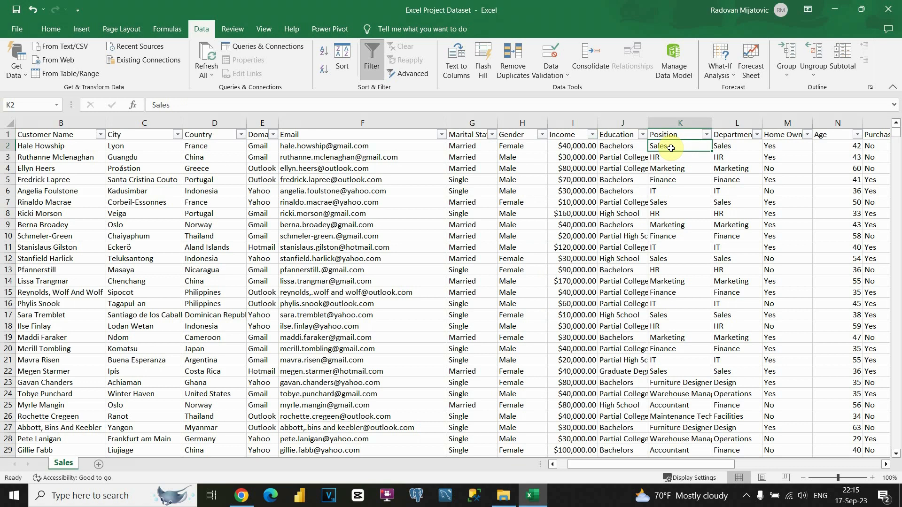
{"action": "key", "text": "ctrl+shift+l"}
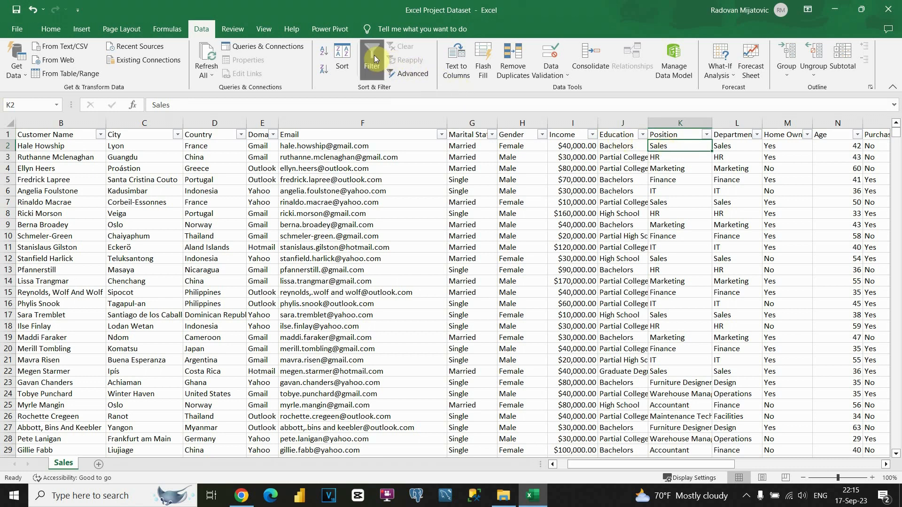
Step: Replace every IT in the Position column with Informational Technology
{"action": "key", "text": "ctrl+shift+Down"}
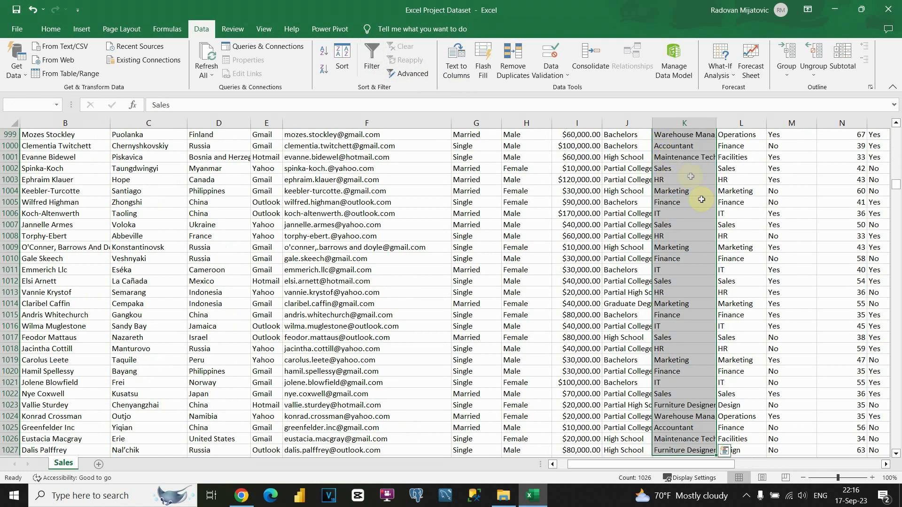
{"action": "key", "text": "ctrl+f"}
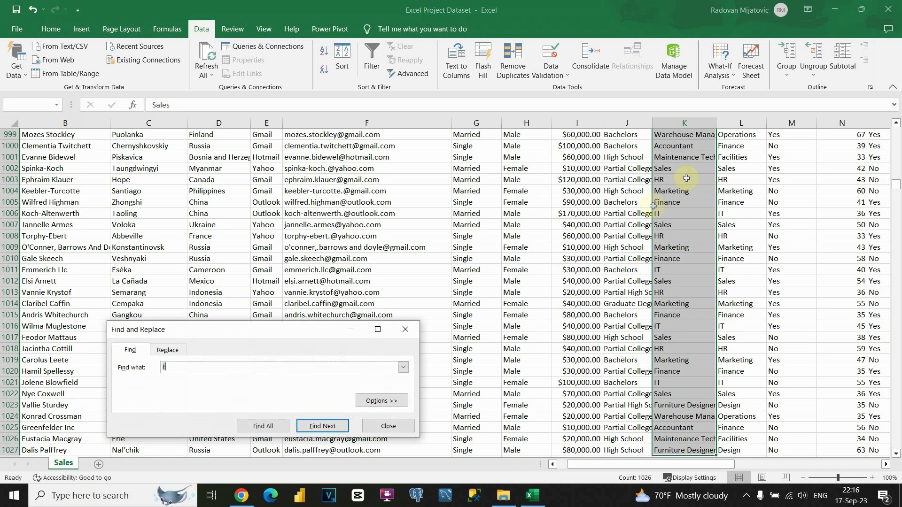
{"action": "left_click", "coordinate": [169, 353]}
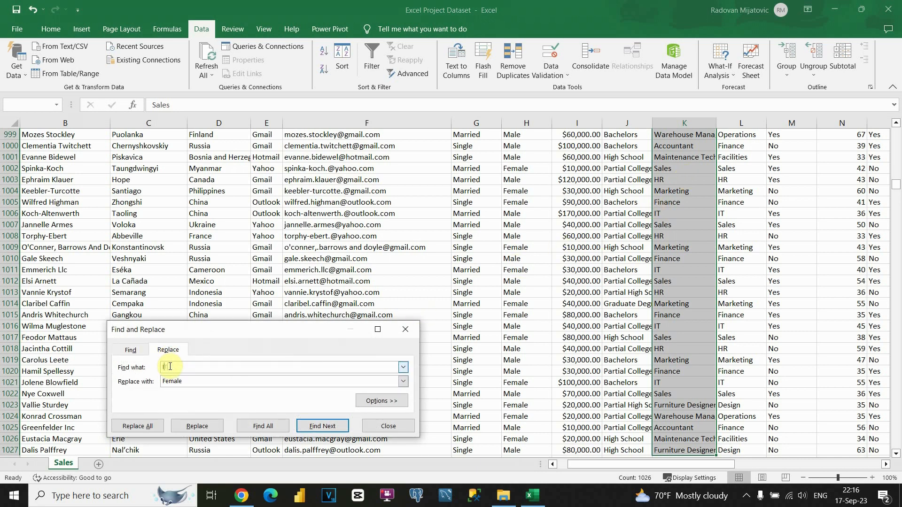
{"action": "double_click", "coordinate": [174, 381]}
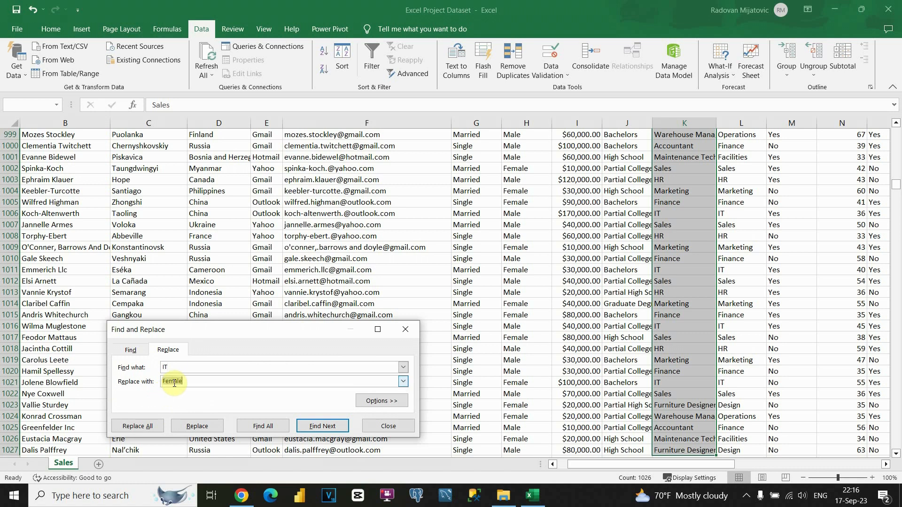
{"action": "key", "text": "BackSpace"}
{"action": "left_click", "coordinate": [149, 425]}
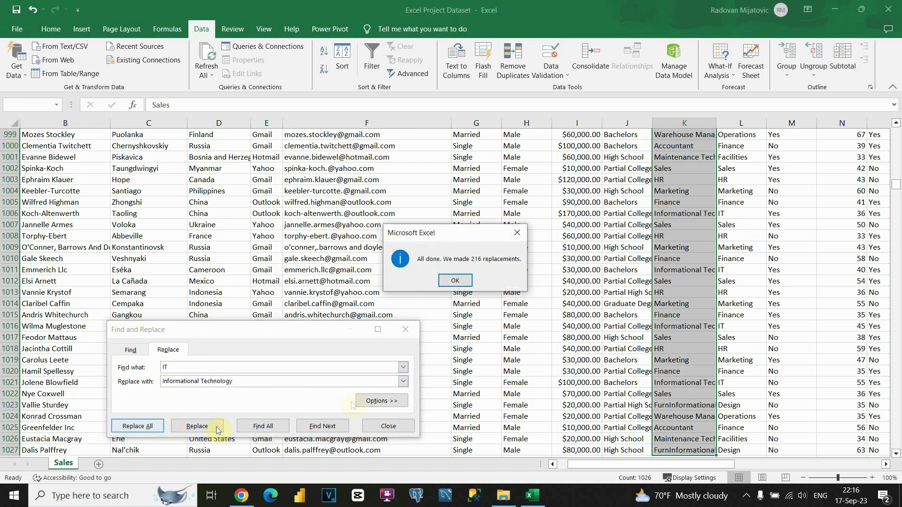
{"action": "left_click", "coordinate": [455, 281]}
{"action": "left_click", "coordinate": [397, 426]}
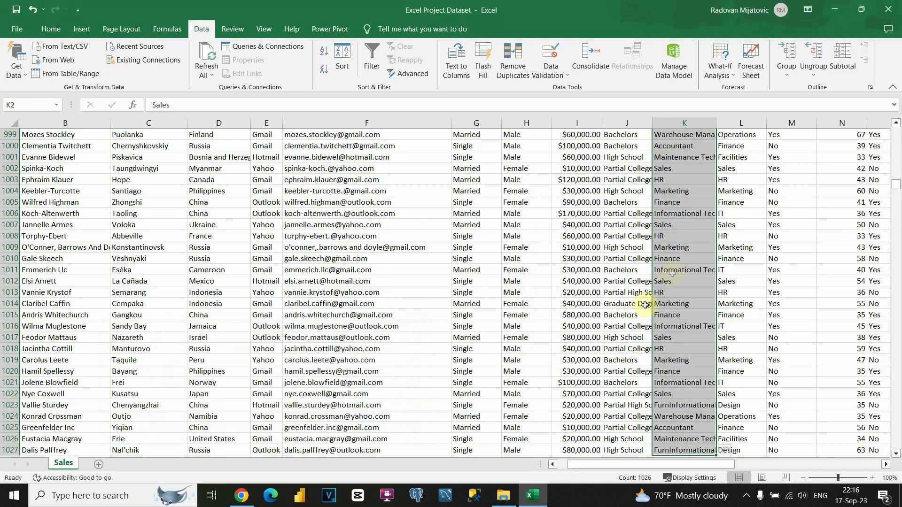
{"action": "scroll", "coordinate": [644, 305], "scroll_direction": "up", "scroll_amount": 20}
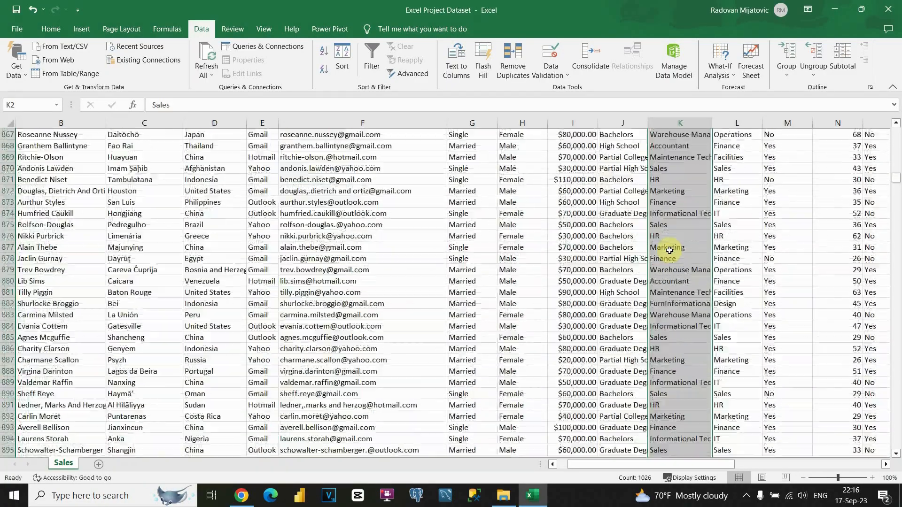
{"action": "left_click_drag", "start_coordinate": [896, 177], "coordinate": [897, 134]}
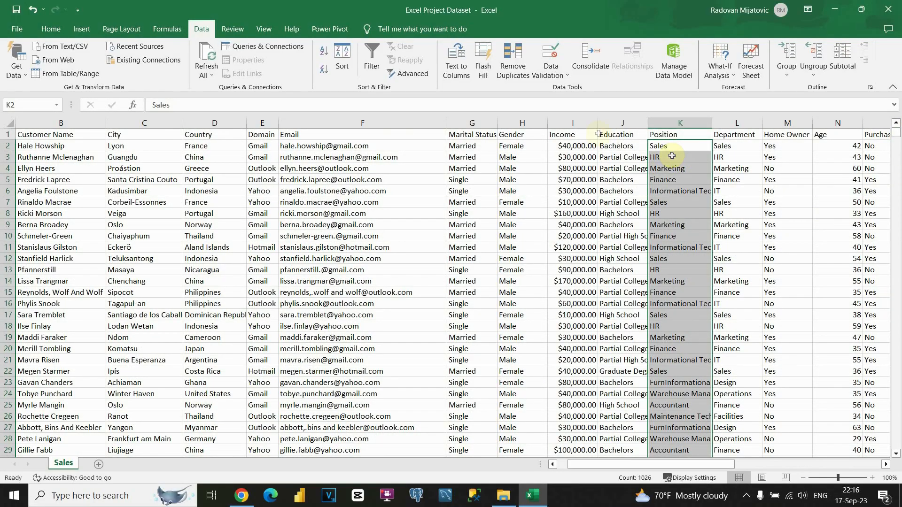
Step: Replace every HR with Human Resources (124 replacements) and check an expanded entry
{"action": "key", "text": "ctrl+f"}
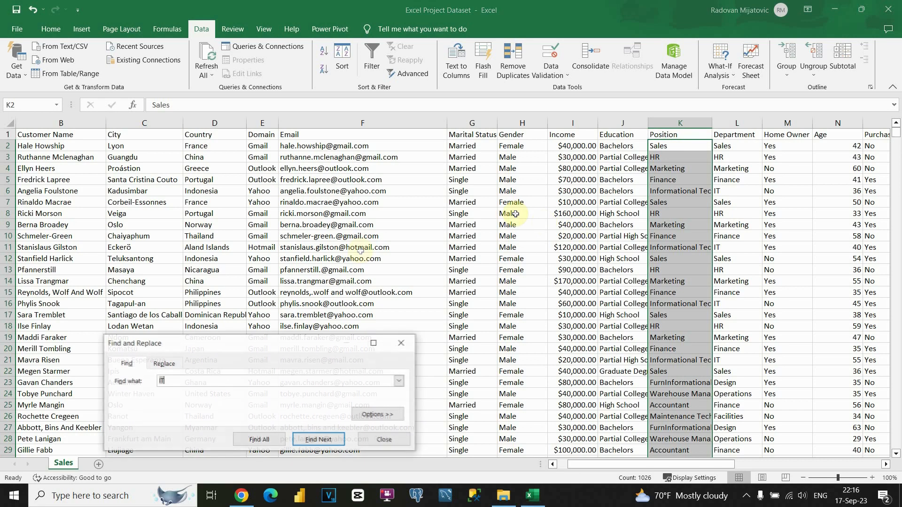
{"action": "left_click", "coordinate": [165, 366]}
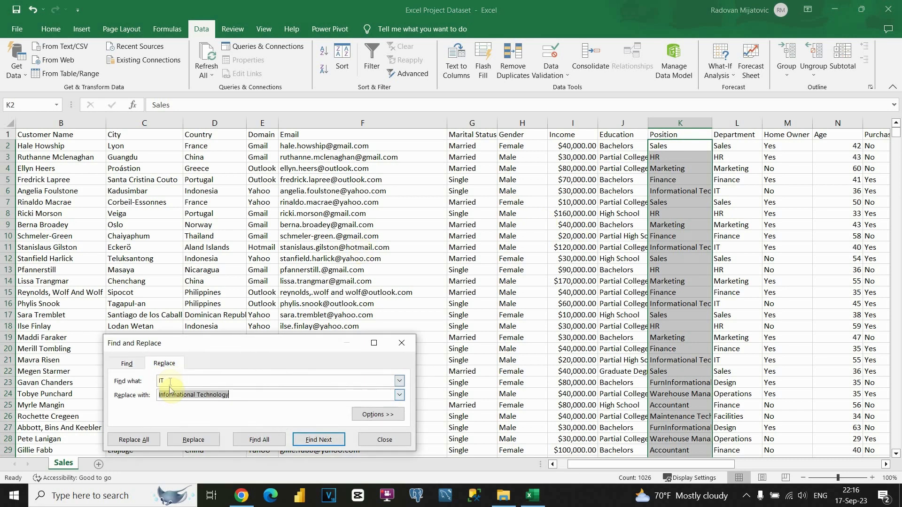
{"action": "left_click", "coordinate": [170, 380]}
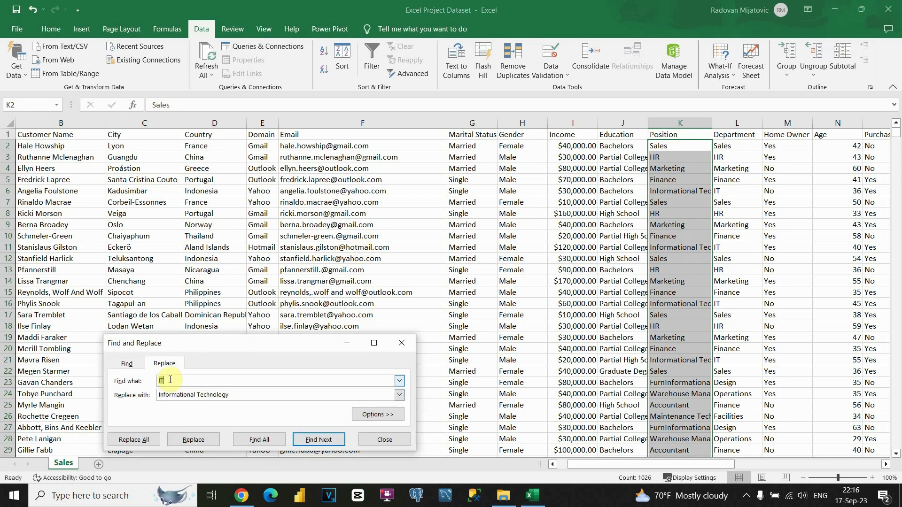
{"action": "left_click", "coordinate": [179, 396]}
{"action": "left_click", "coordinate": [183, 396]}
{"action": "left_click_drag", "start_coordinate": [238, 396], "coordinate": [119, 399]}
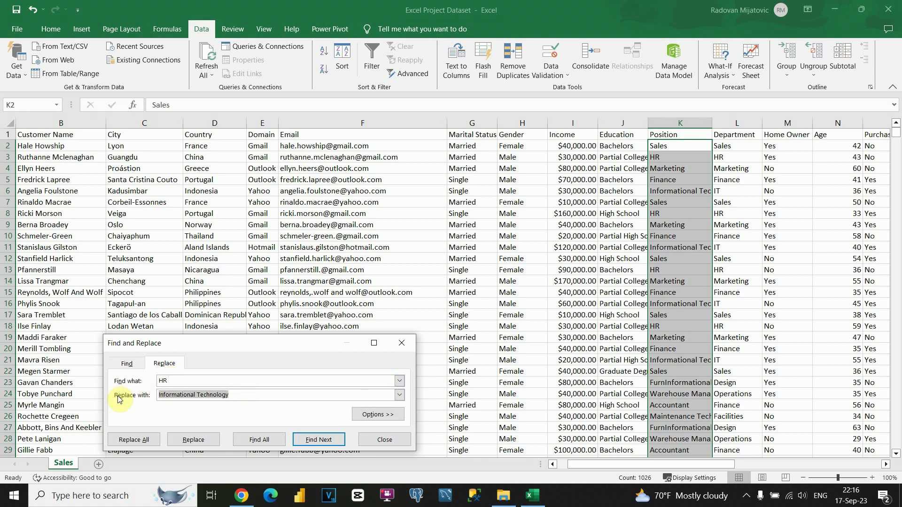
{"action": "type", "text": "Human Resources"}
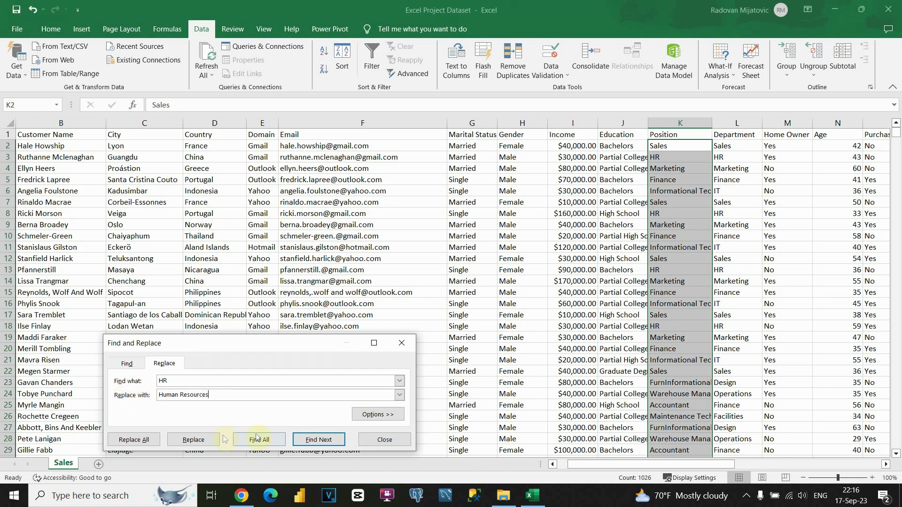
{"action": "left_click", "coordinate": [133, 440]}
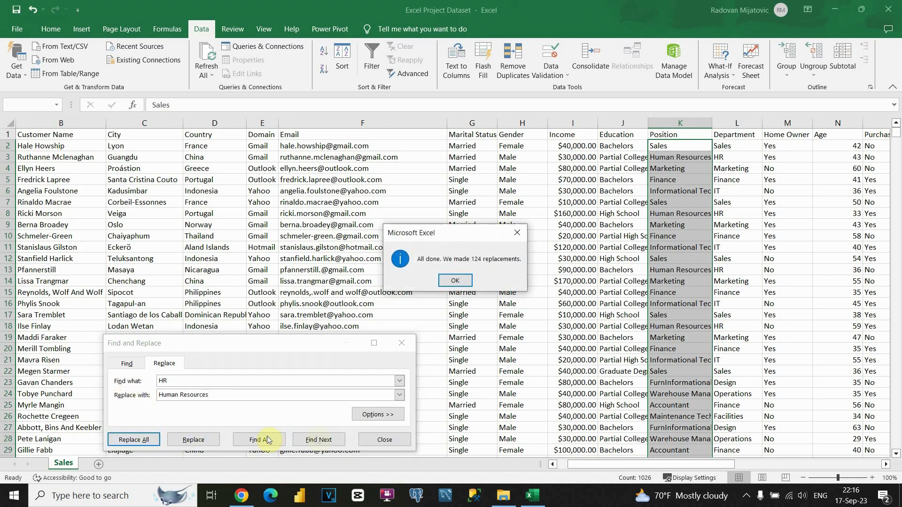
{"action": "left_click", "coordinate": [455, 282]}
{"action": "left_click", "coordinate": [384, 440]}
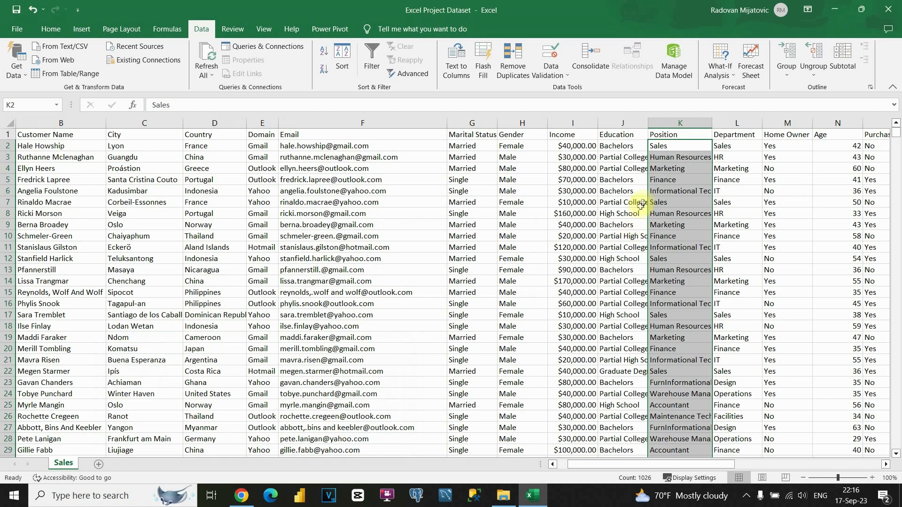
{"action": "left_click", "coordinate": [682, 189]}
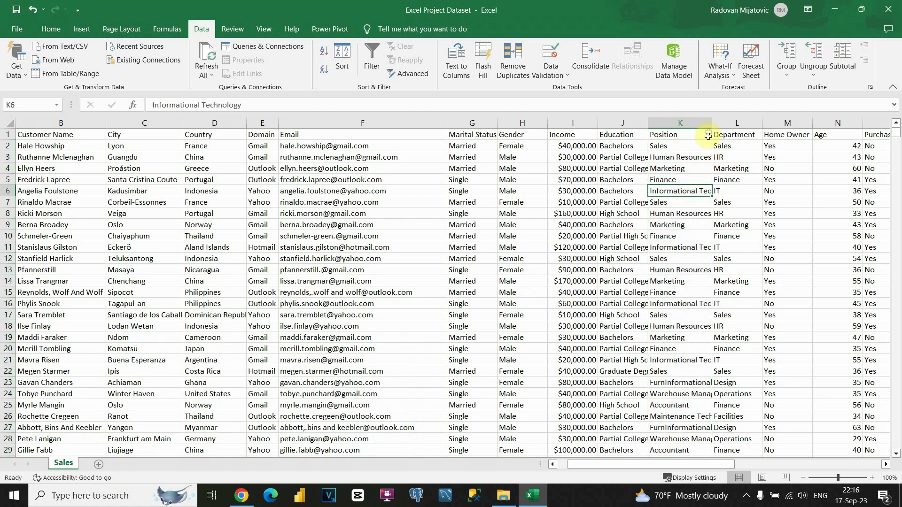
Step: Narrow the Position column K
{"action": "left_click_drag", "start_coordinate": [710, 125], "coordinate": [699, 126]}
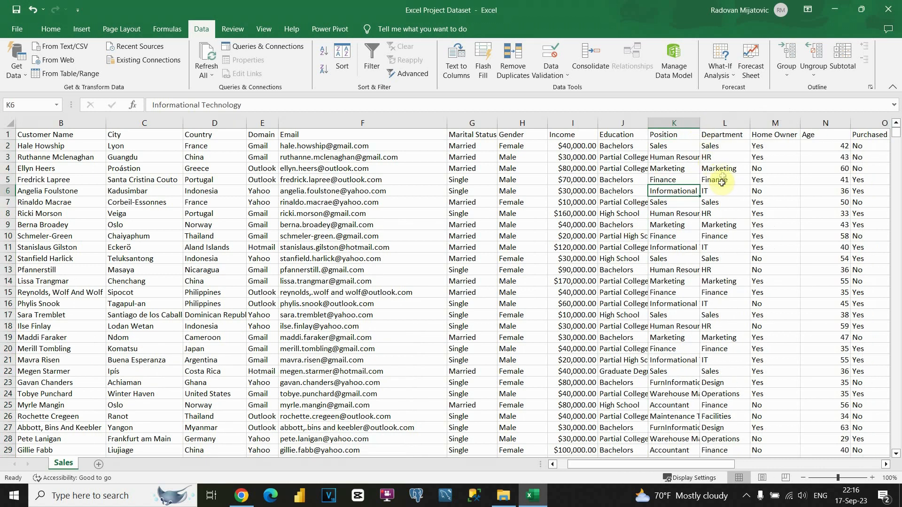
{"action": "left_click", "coordinate": [721, 135]}
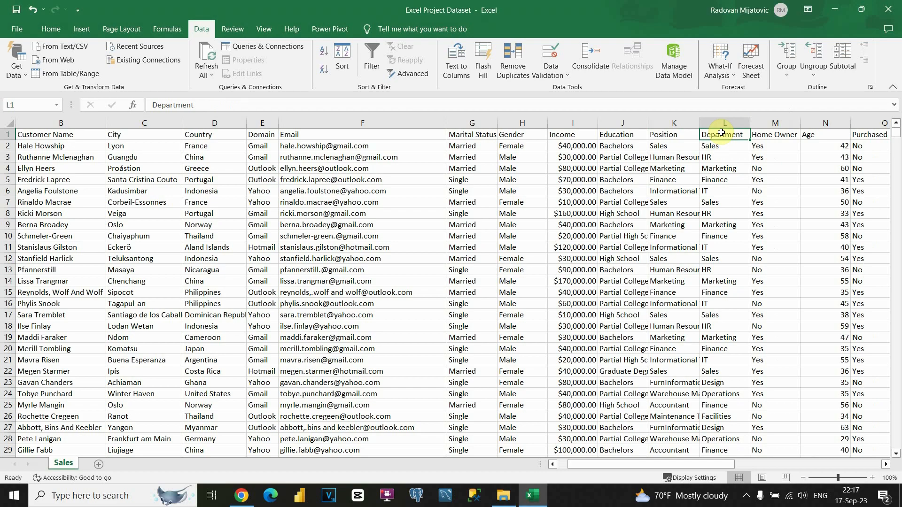
{"action": "left_click_drag", "start_coordinate": [627, 464], "coordinate": [675, 464]}
Step: Turn on filters and inspect the Home Owner and Age value lists without filtering
{"action": "left_click", "coordinate": [509, 136]}
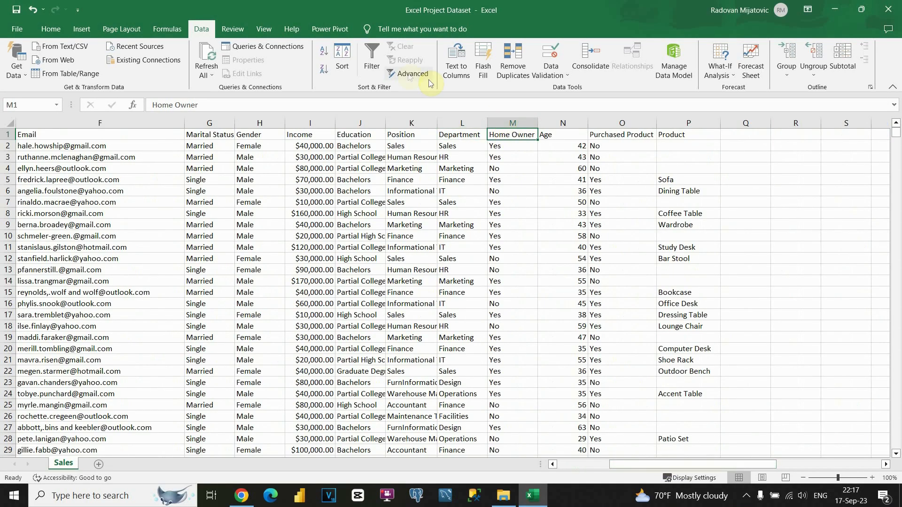
{"action": "left_click", "coordinate": [370, 59]}
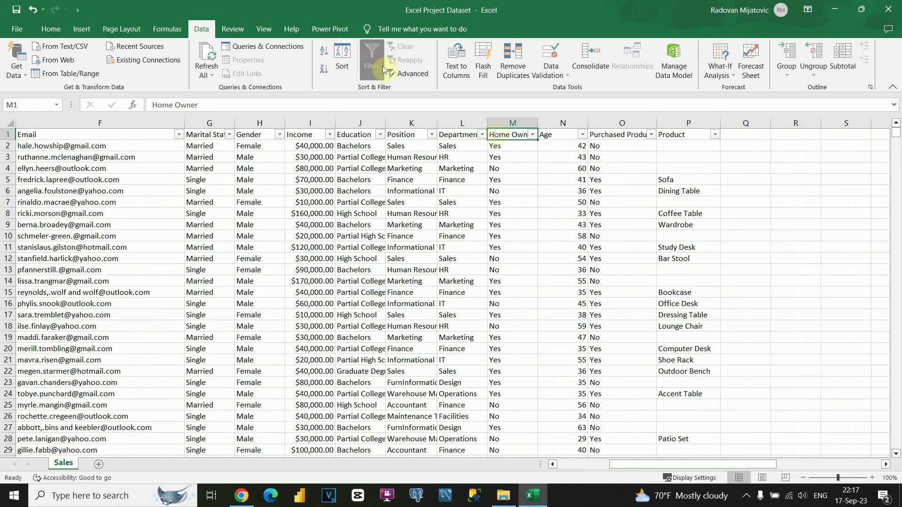
{"action": "left_click", "coordinate": [533, 135]}
{"action": "left_click", "coordinate": [518, 376]}
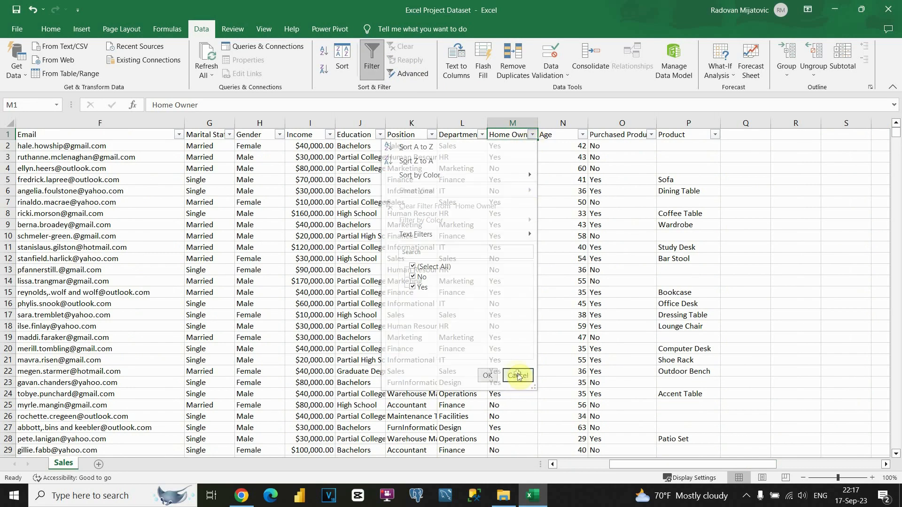
{"action": "left_click", "coordinate": [552, 137]}
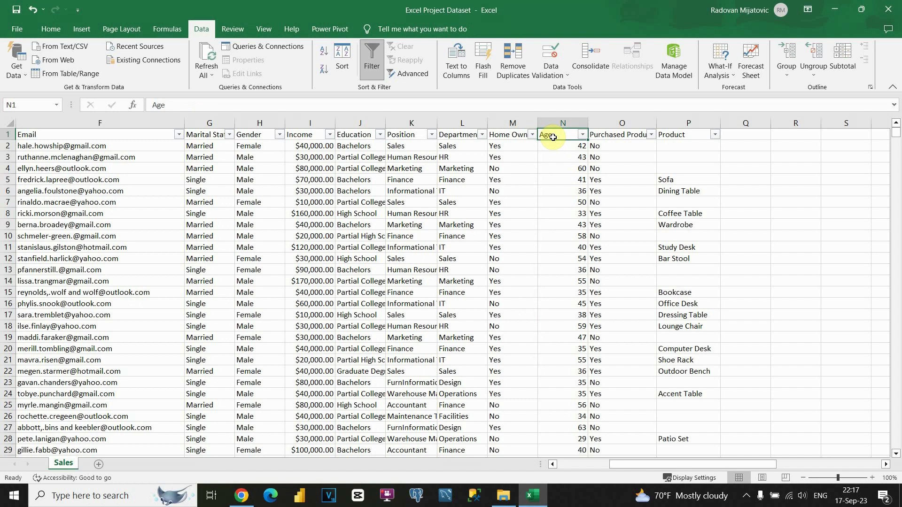
{"action": "left_click", "coordinate": [582, 134]}
{"action": "scroll", "coordinate": [503, 282], "scroll_direction": "down", "scroll_amount": 12}
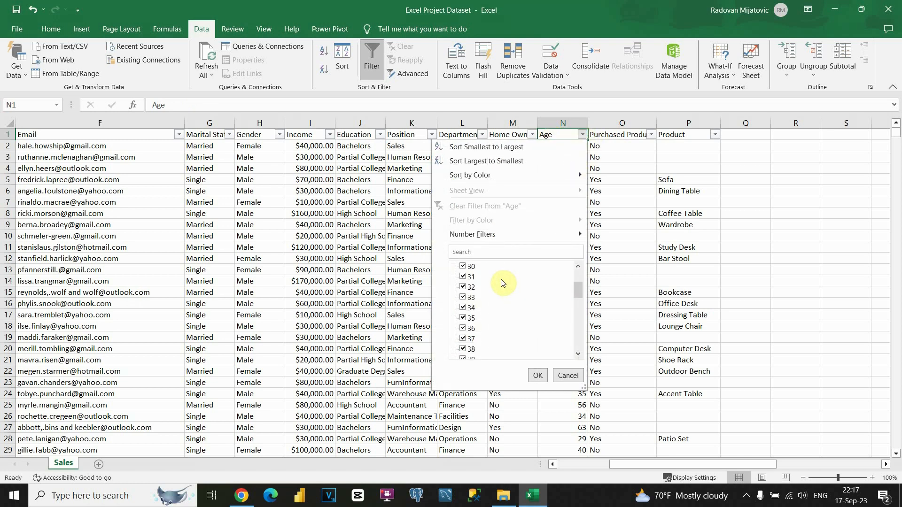
{"action": "scroll", "coordinate": [502, 283], "scroll_direction": "up", "scroll_amount": 12}
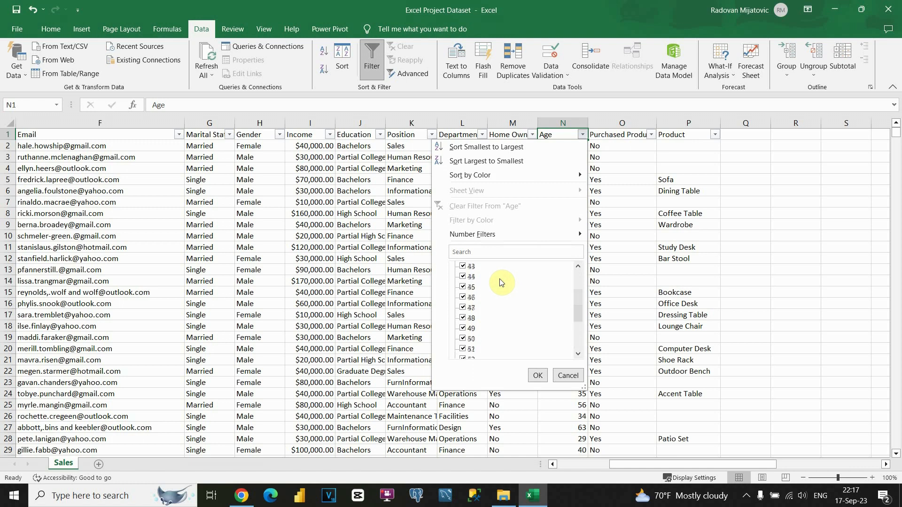
{"action": "left_click", "coordinate": [567, 376]}
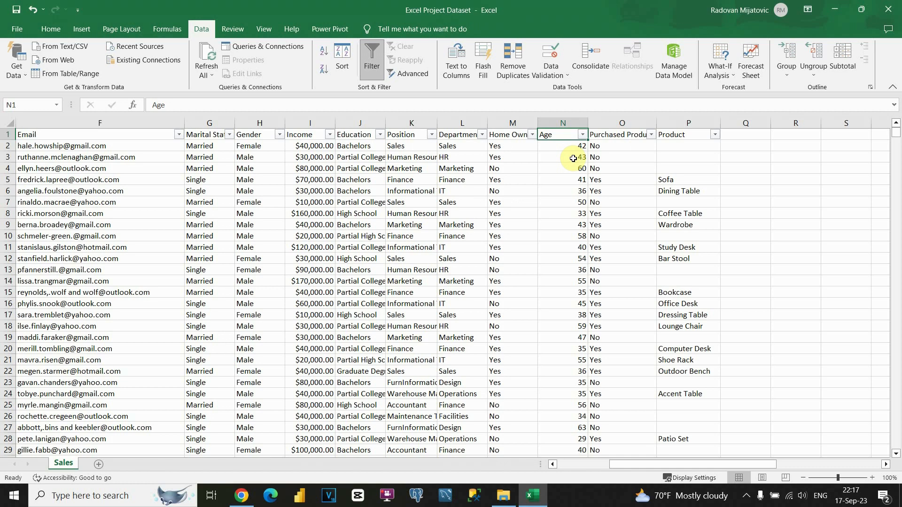
Step: Insert a blank column O before Purchased Product and turn filters off
{"action": "left_click", "coordinate": [619, 123]}
{"action": "right_click", "coordinate": [619, 123]}
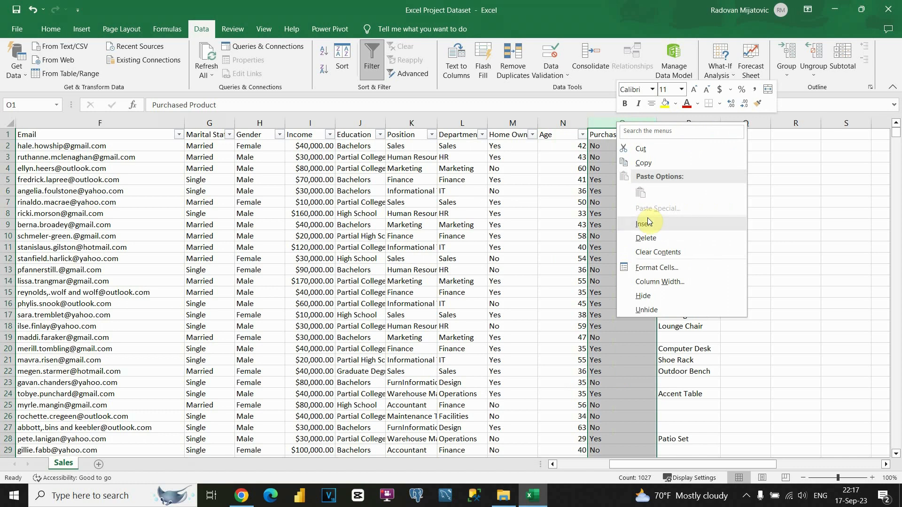
{"action": "left_click", "coordinate": [648, 222]}
{"action": "left_click", "coordinate": [611, 145]}
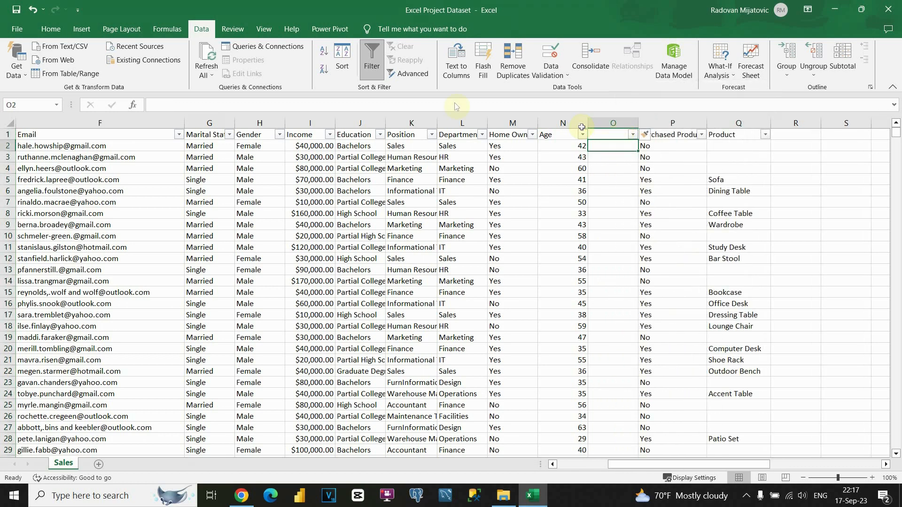
{"action": "key", "text": "ctrl+shift+l"}
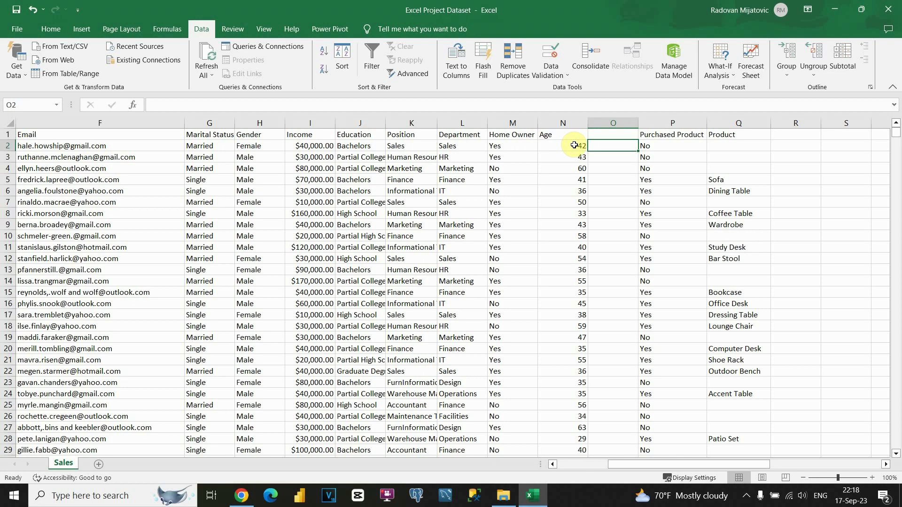
Step: Enter the partial formula =IF(N2<30,"Junior",IF(AND(N2>30 in O2, triggering a missing-parenthesis warning
{"action": "type", "text": "="}
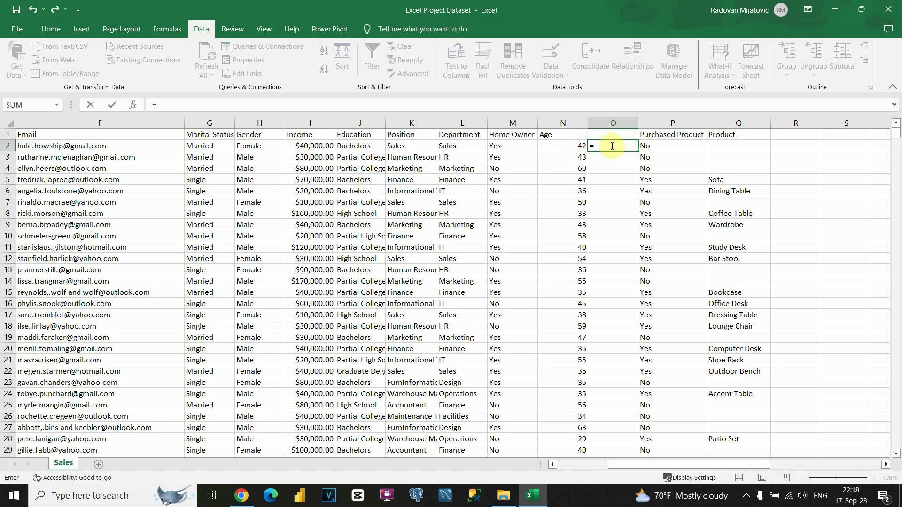
{"action": "type", "text": "if"}
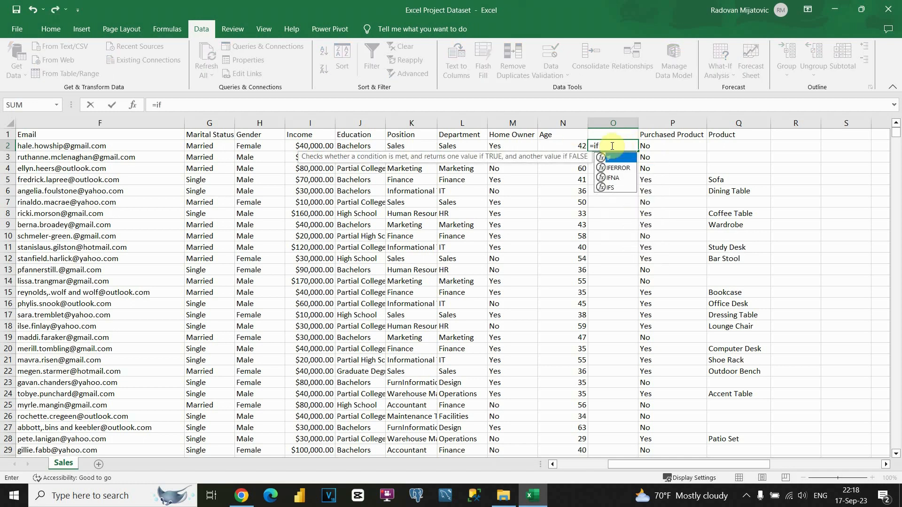
{"action": "key", "text": "Tab"}
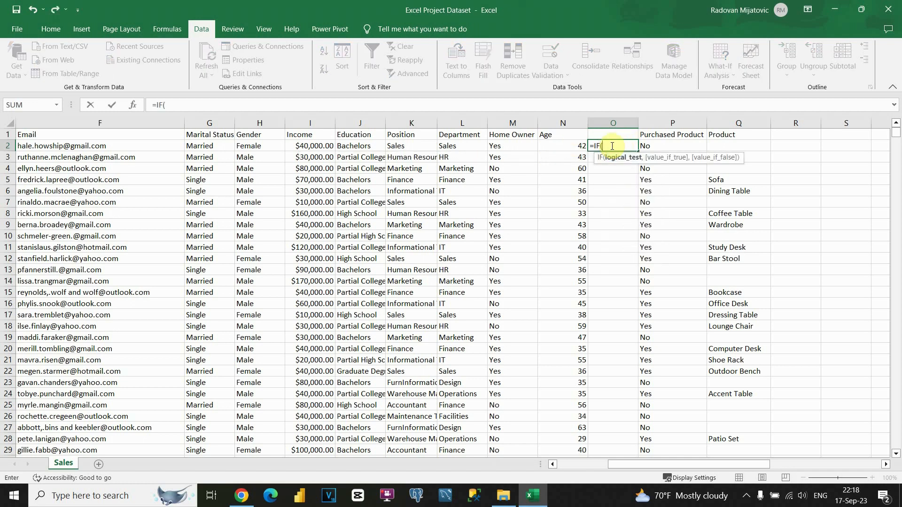
{"action": "left_click", "coordinate": [569, 144]}
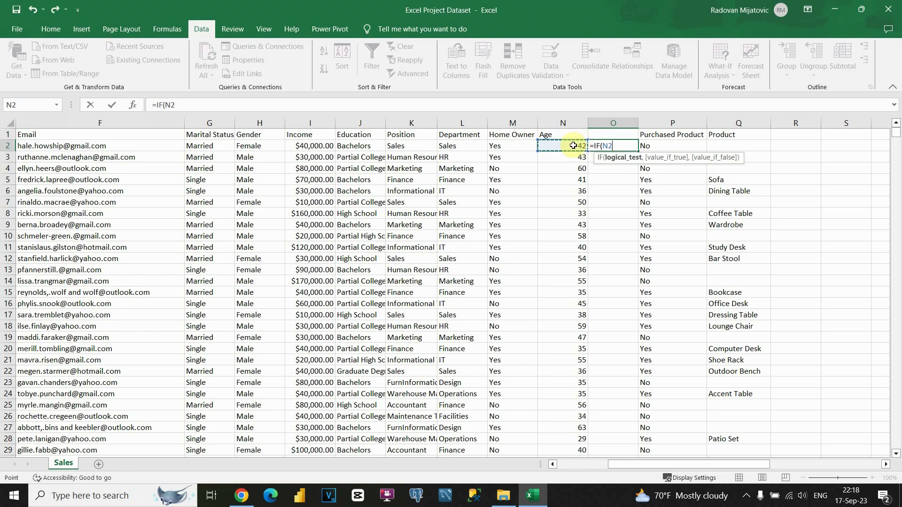
{"action": "type", "text": "<30,\""}
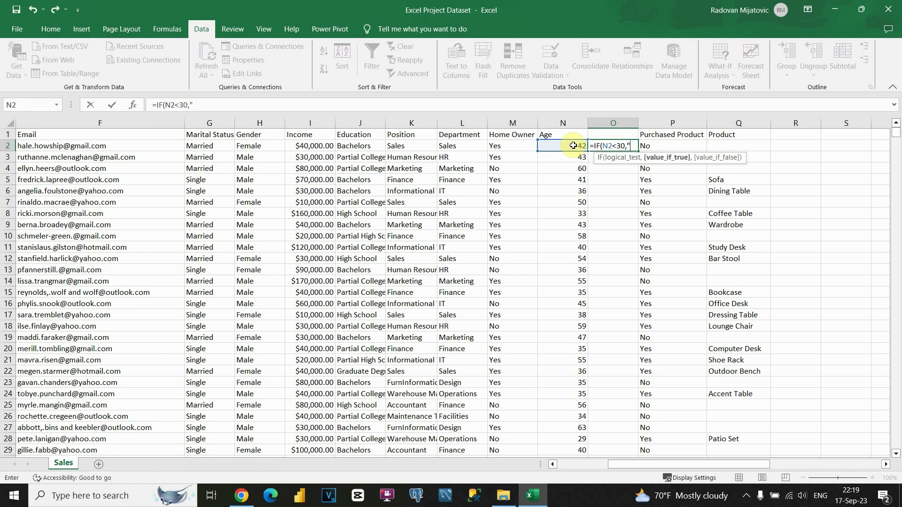
{"action": "type", "text": "Junior\","}
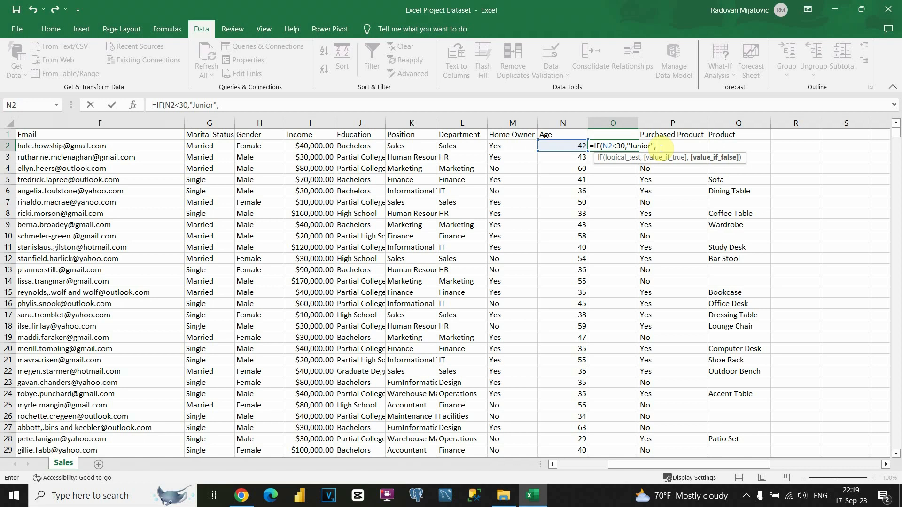
{"action": "type", "text": "IF("}
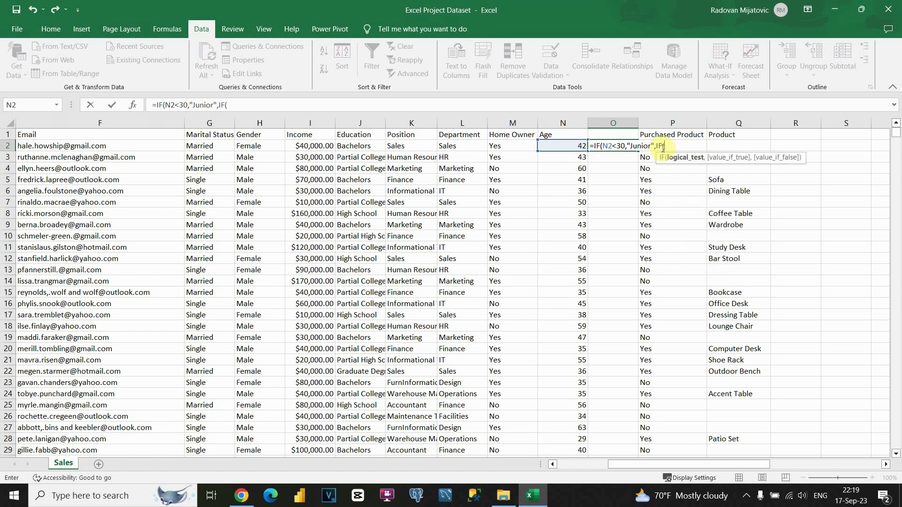
{"action": "left_click", "coordinate": [571, 144]}
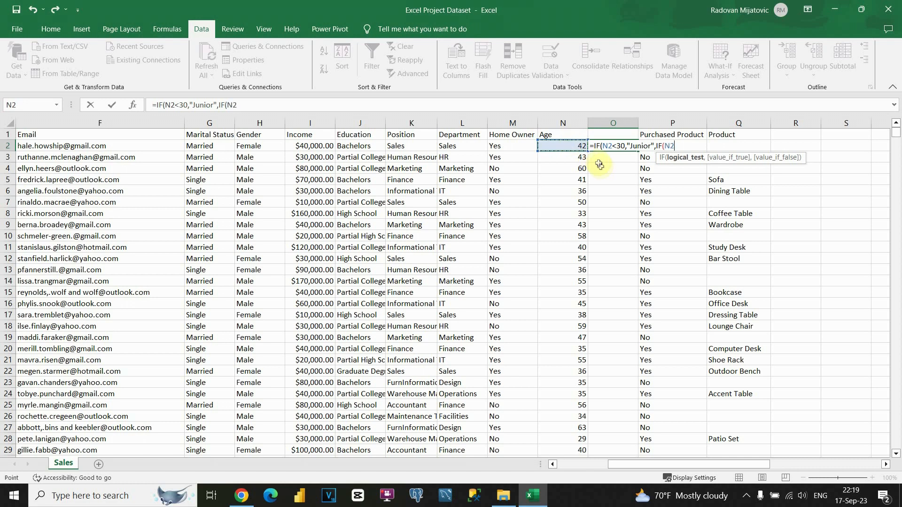
{"action": "type", "text": ">30"}
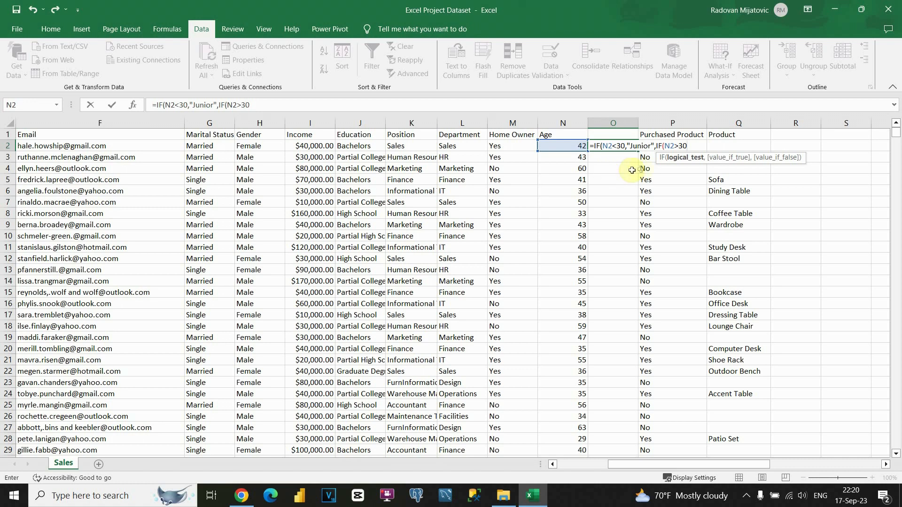
{"action": "left_click", "coordinate": [683, 147]}
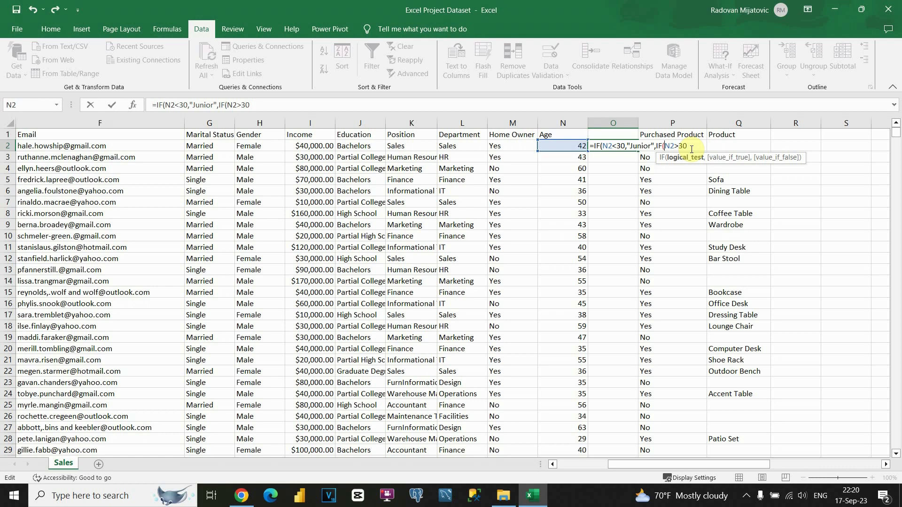
{"action": "type", "text": "an"}
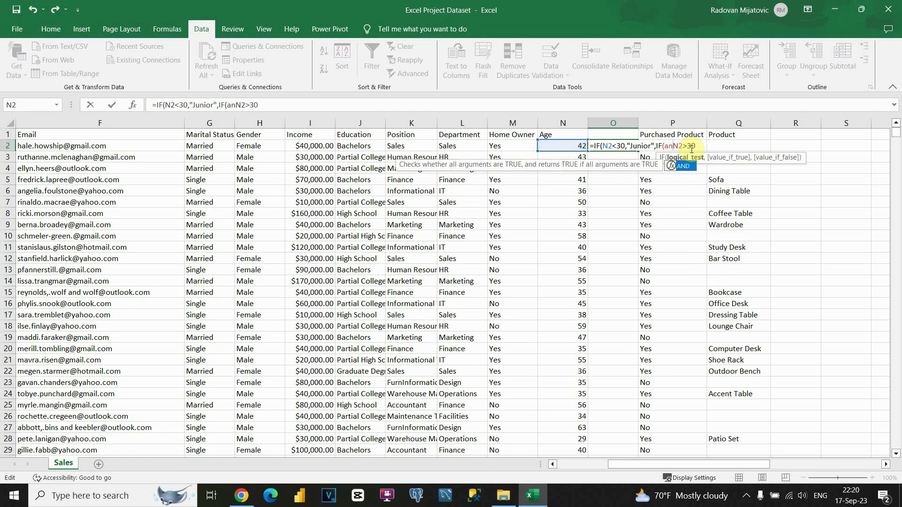
{"action": "type", "text": "d"}
{"action": "type", "text": "("}
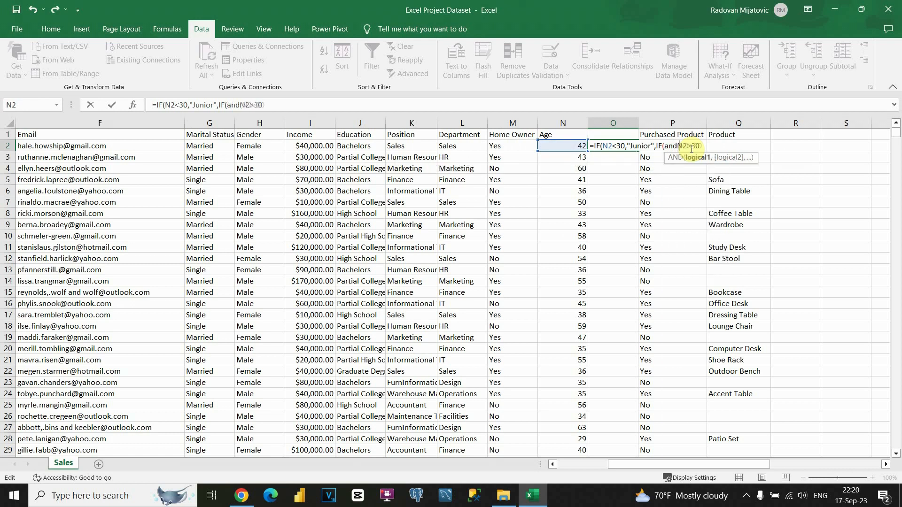
{"action": "left_click", "coordinate": [671, 146]}
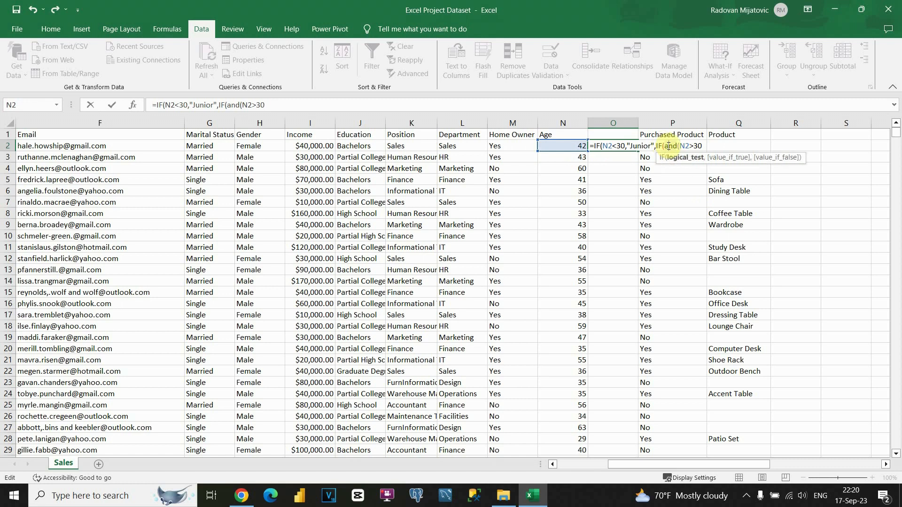
{"action": "type", "text": "AND"}
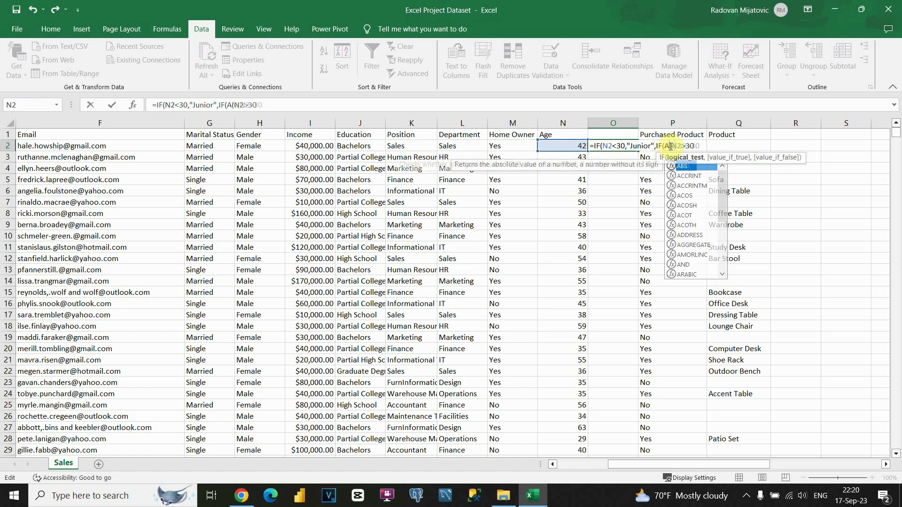
{"action": "key", "text": "Return"}
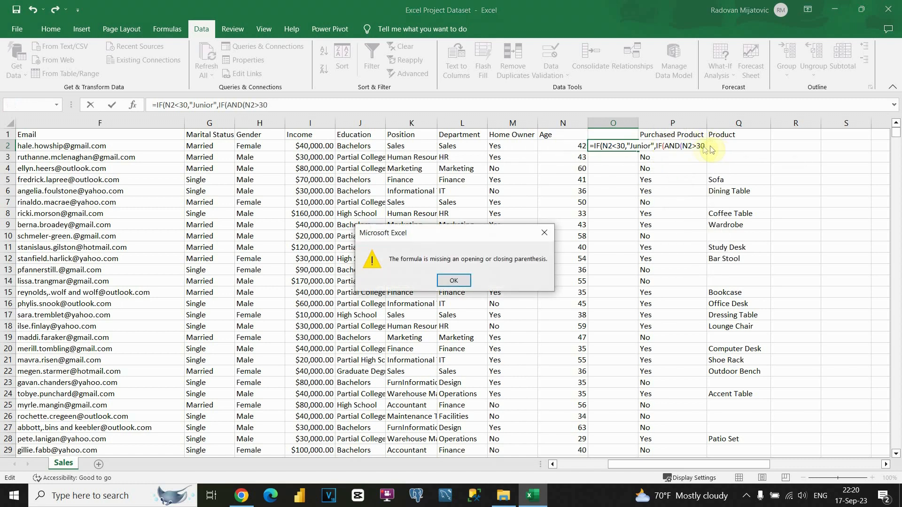
Step: Finish O2's formula with N2<40 as "Medior" and N2>40 as "Senior", closing all parentheses
{"action": "left_click", "coordinate": [552, 232]}
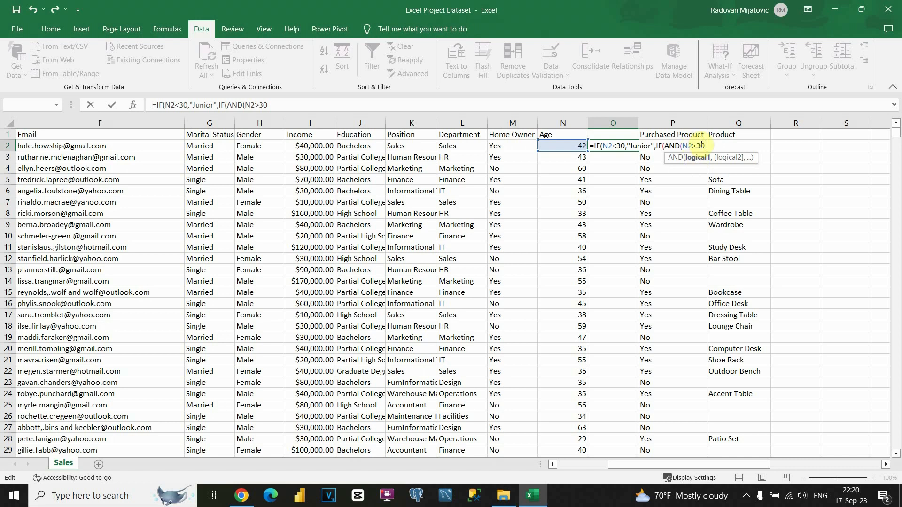
{"action": "type", "text": ","}
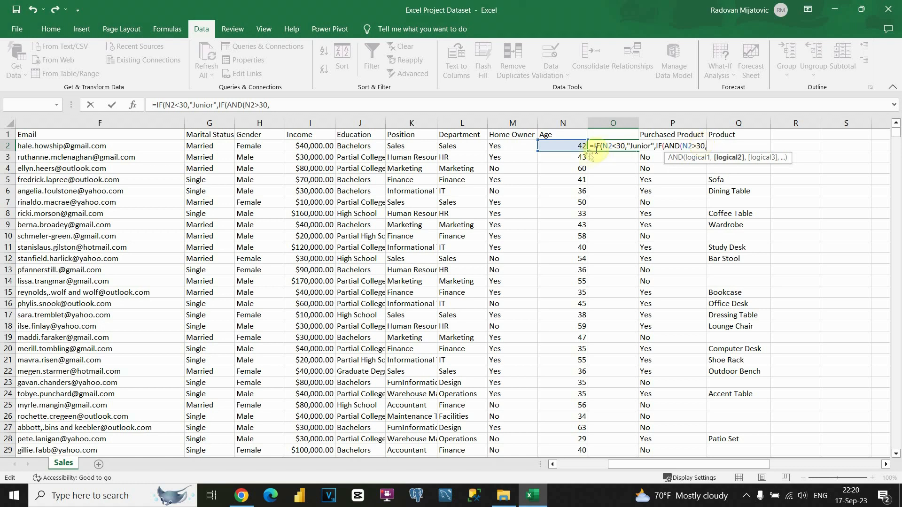
{"action": "left_click", "coordinate": [576, 146]}
{"action": "type", "text": "<"}
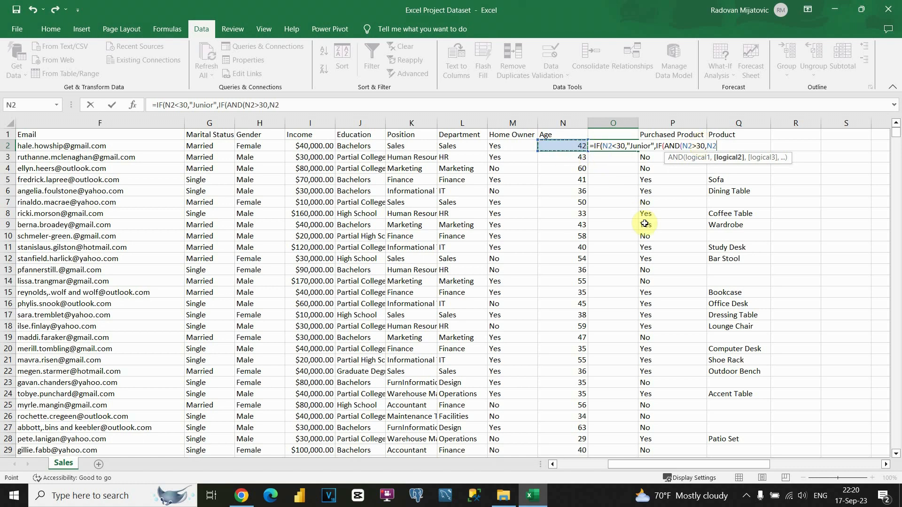
{"action": "type", "text": "40)"}
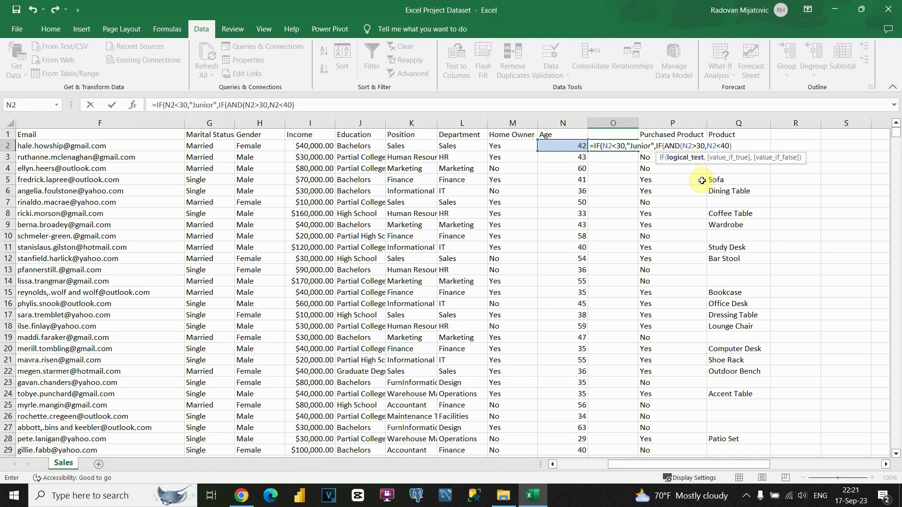
{"action": "type", "text": ","}
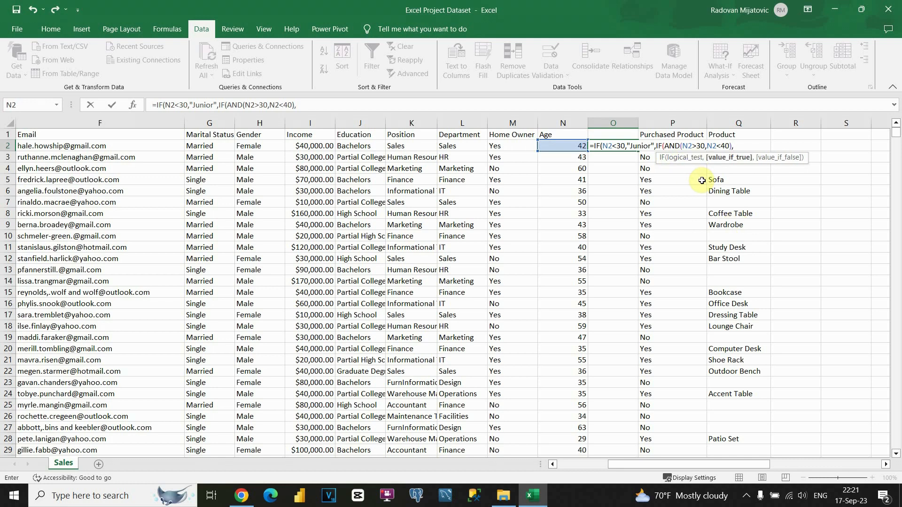
{"action": "type", "text": "\"Medior\","}
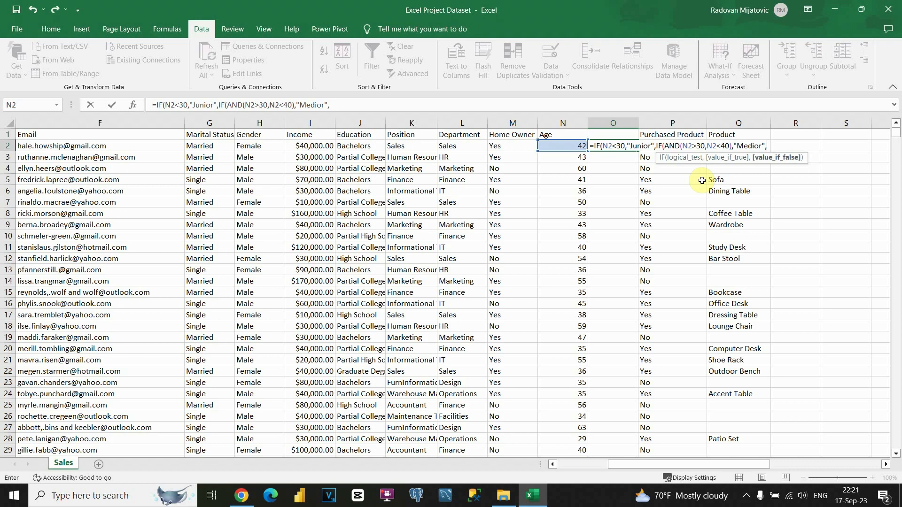
{"action": "type", "text": "I"}
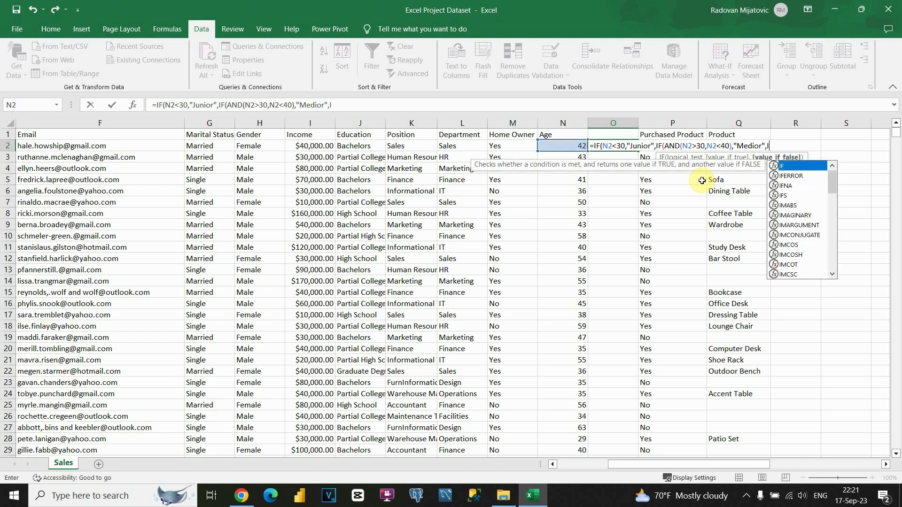
{"action": "key", "text": "BackSpace"}
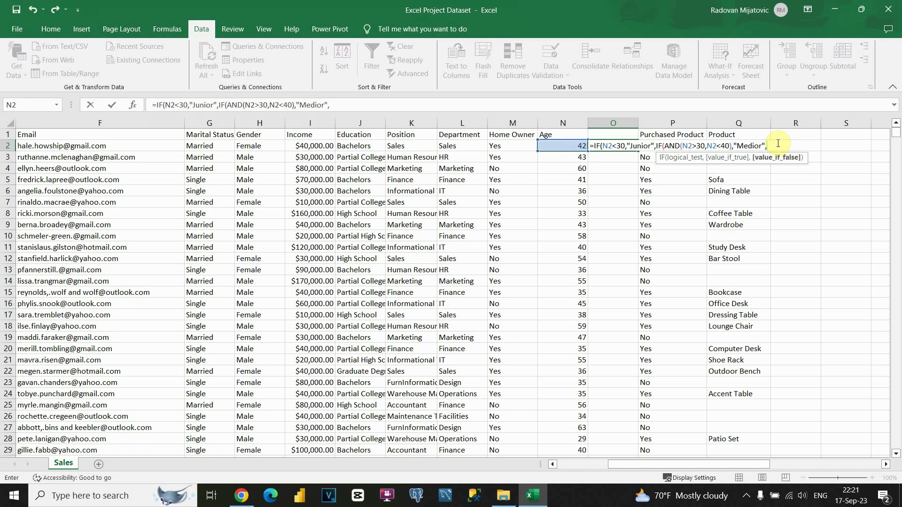
{"action": "type", "text": "IF"}
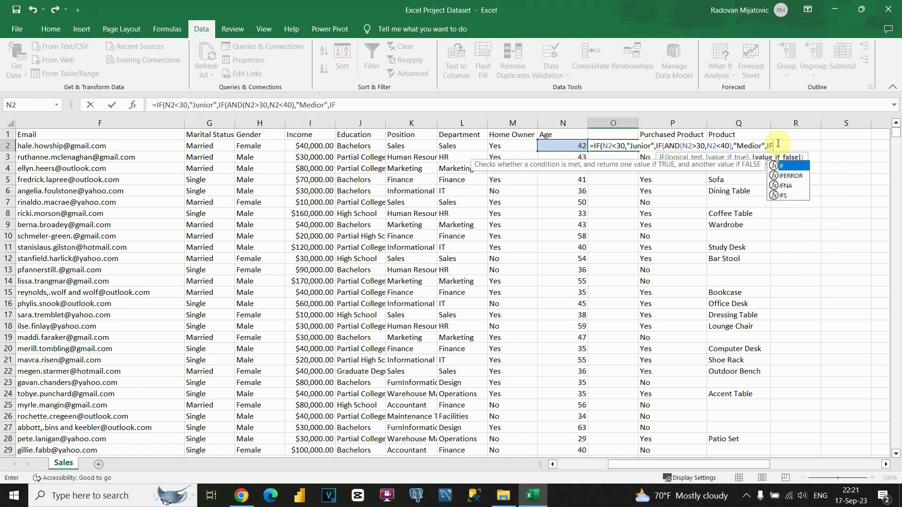
{"action": "type", "text": "("}
{"action": "left_click", "coordinate": [569, 146]}
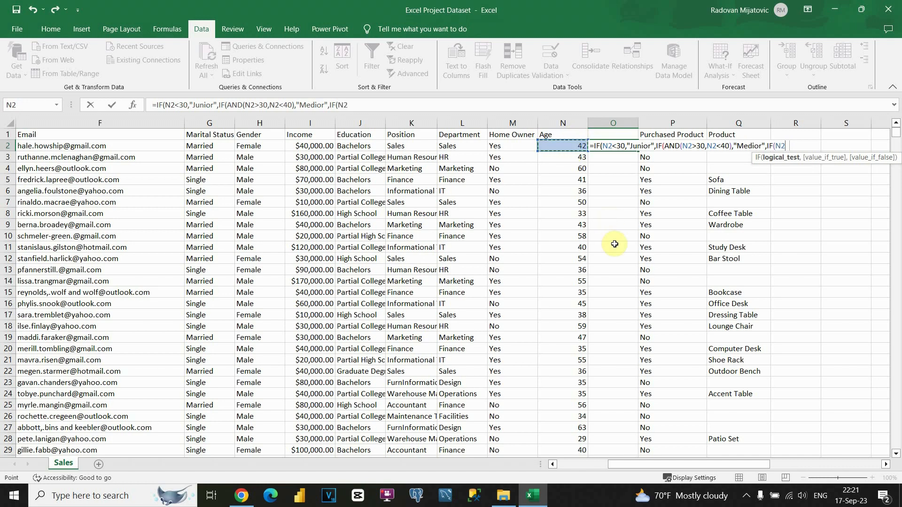
{"action": "type", "text": ">40,"}
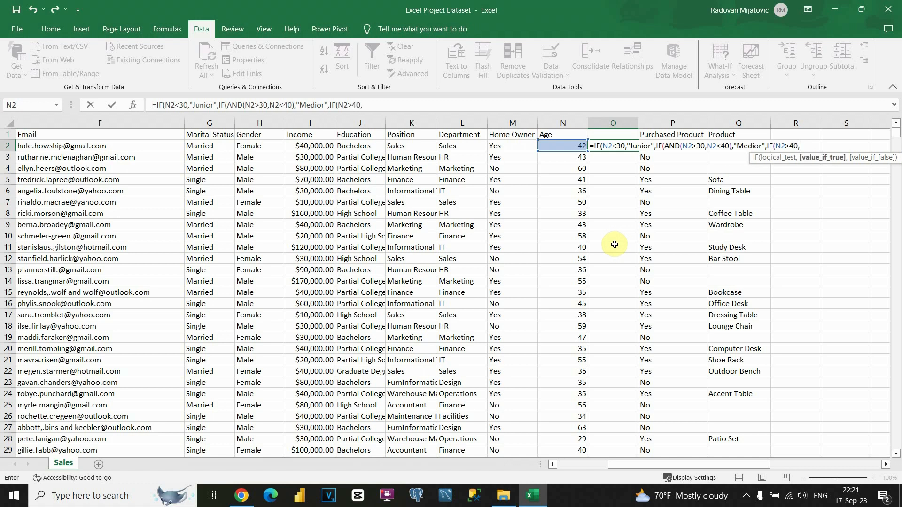
{"action": "type", "text": "\"Senior\","}
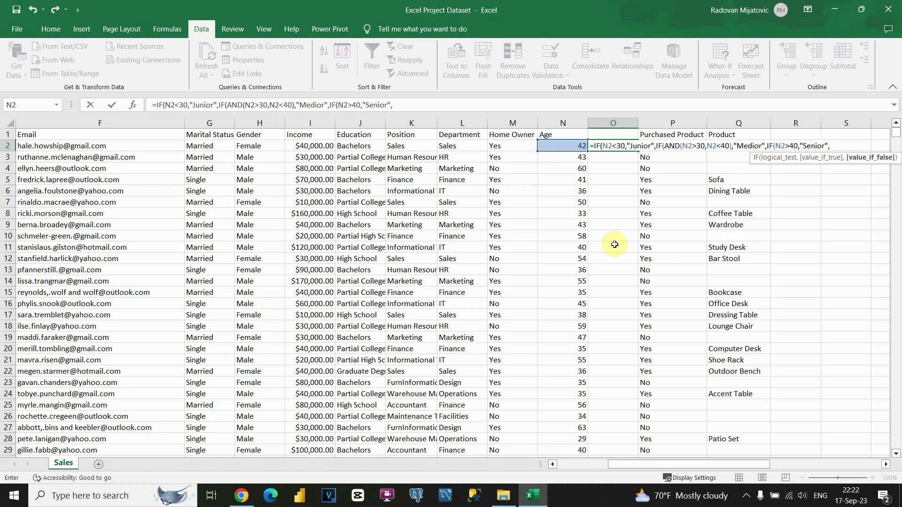
{"action": "type", "text": "\"\""}
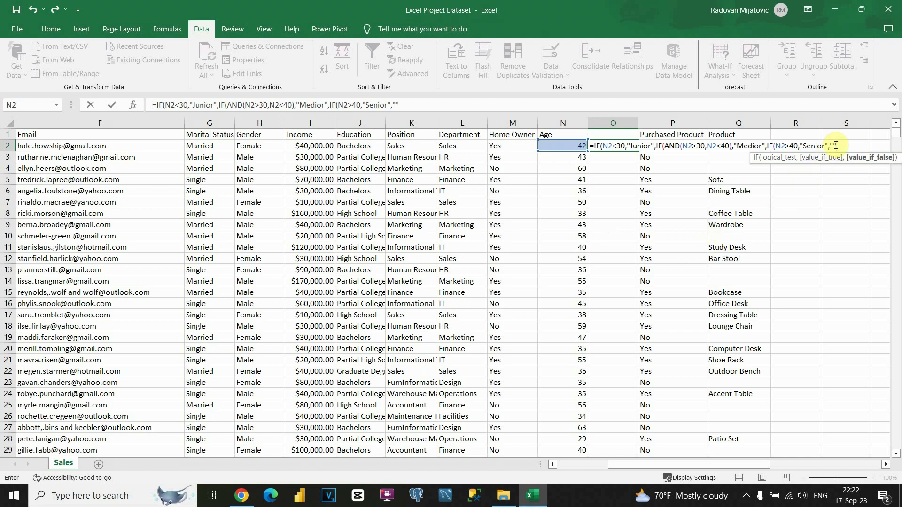
{"action": "type", "text": ")"}
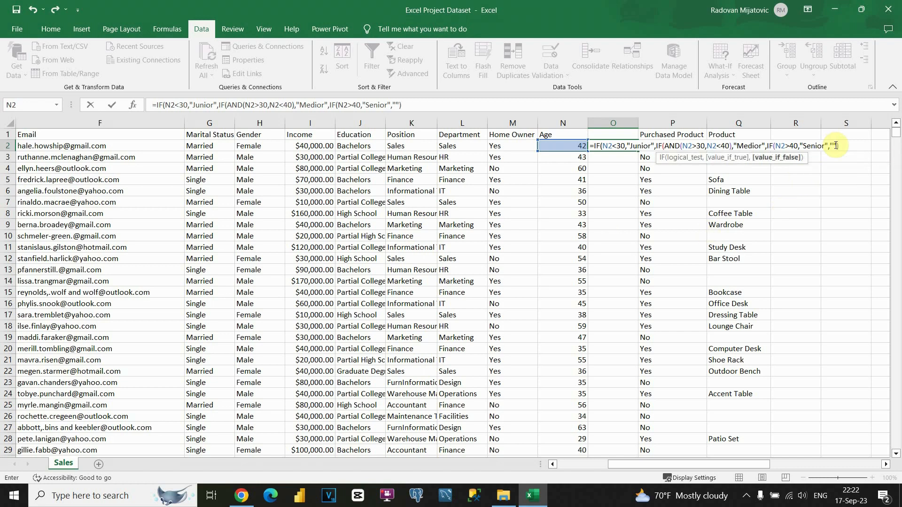
{"action": "type", "text": "))"}
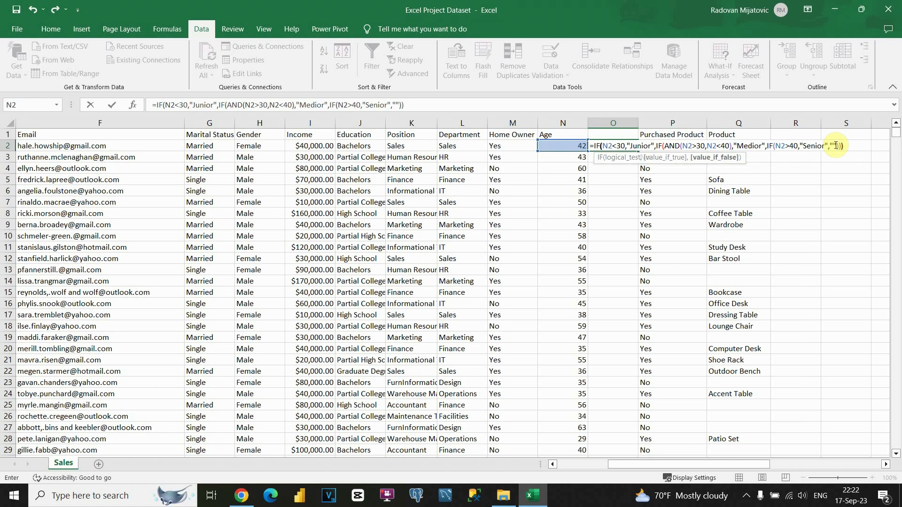
{"action": "key", "text": "Return"}
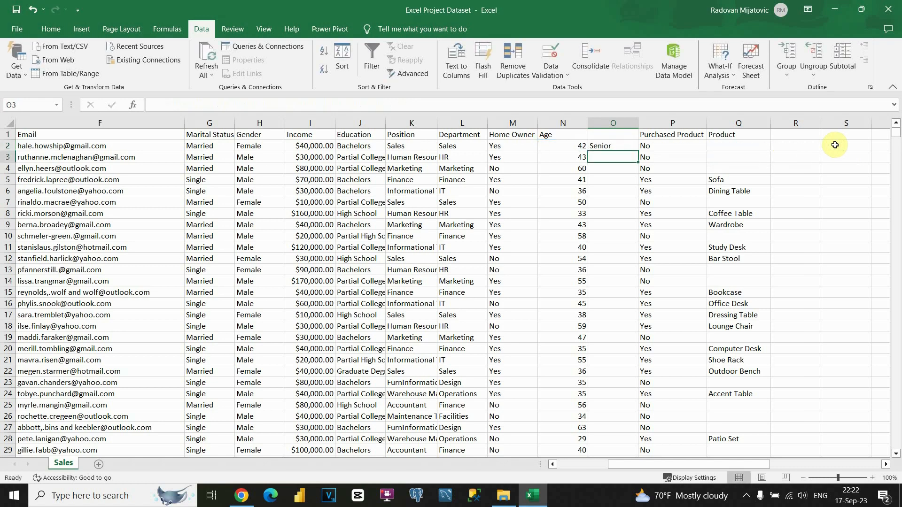
Step: Fill the age-group formula from O2 down the whole of column O
{"action": "left_click", "coordinate": [606, 146]}
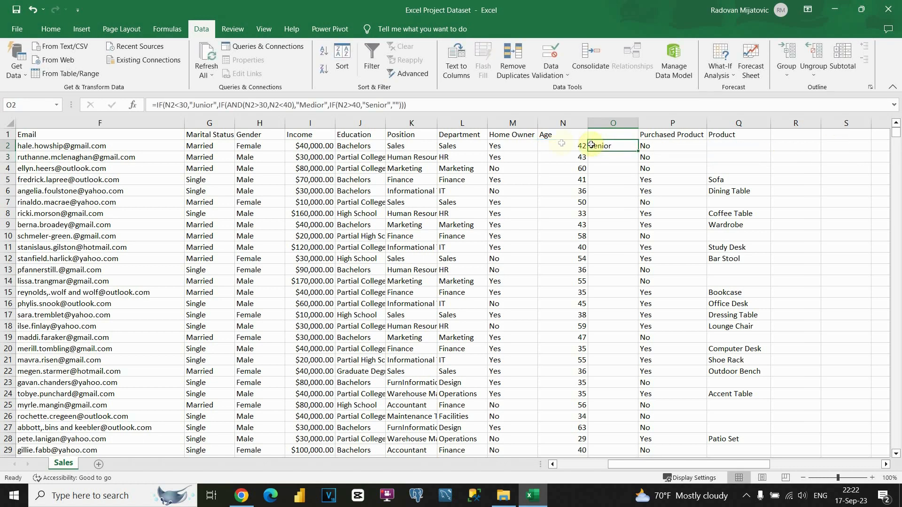
{"action": "left_click", "coordinate": [568, 145]}
{"action": "left_click", "coordinate": [606, 149]}
{"action": "left_click", "coordinate": [639, 150]}
{"action": "double_click", "coordinate": [639, 151]}
{"action": "left_click", "coordinate": [602, 147]}
Step: Spot-check the age-group labels in O3 through O29, finding some blank results
{"action": "left_click", "coordinate": [601, 157]}
{"action": "left_click", "coordinate": [599, 168]}
{"action": "left_click", "coordinate": [600, 181]}
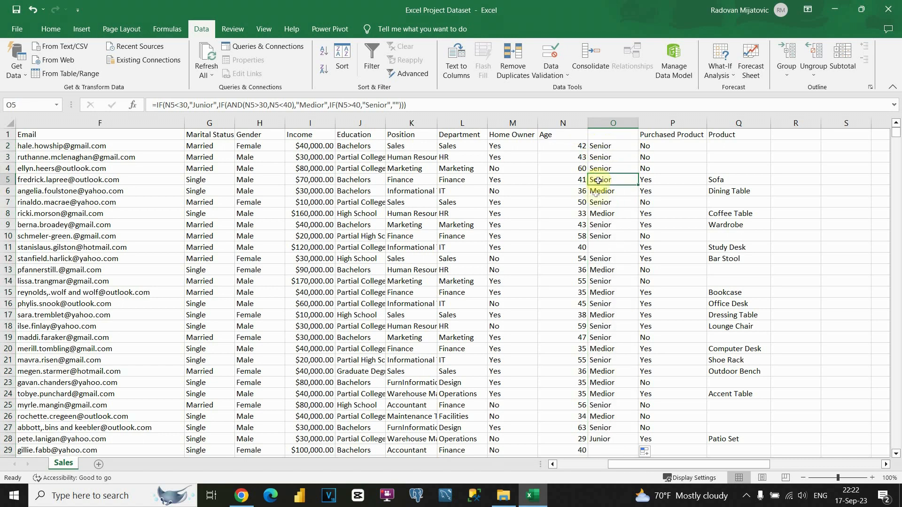
{"action": "left_click", "coordinate": [597, 193]}
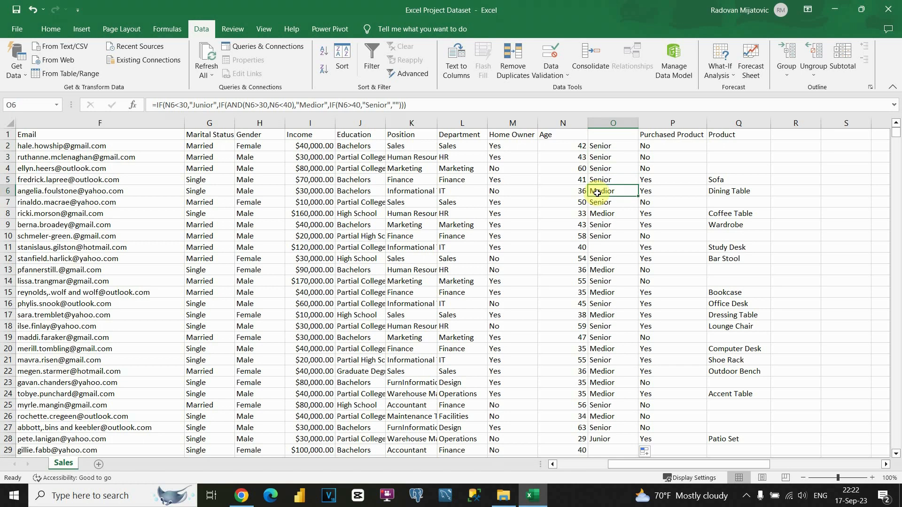
{"action": "left_click", "coordinate": [598, 202]}
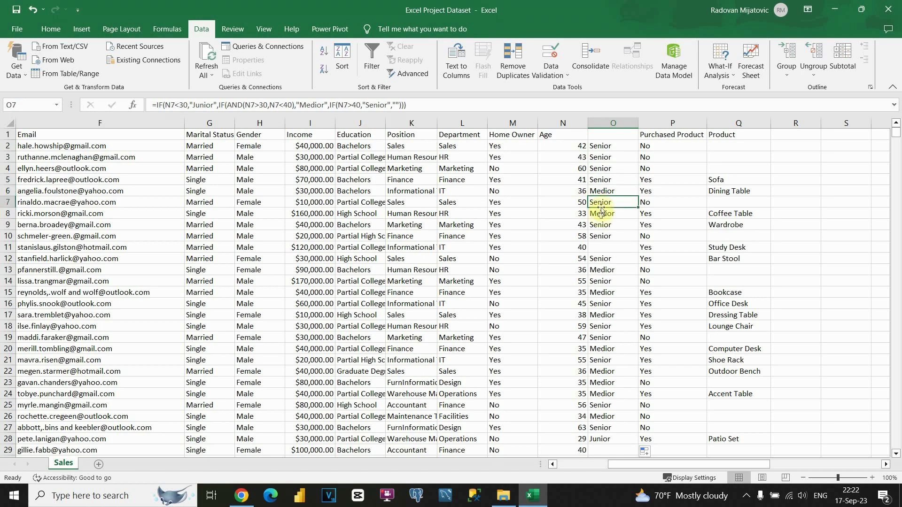
{"action": "left_click", "coordinate": [602, 219]}
{"action": "left_click", "coordinate": [602, 220]}
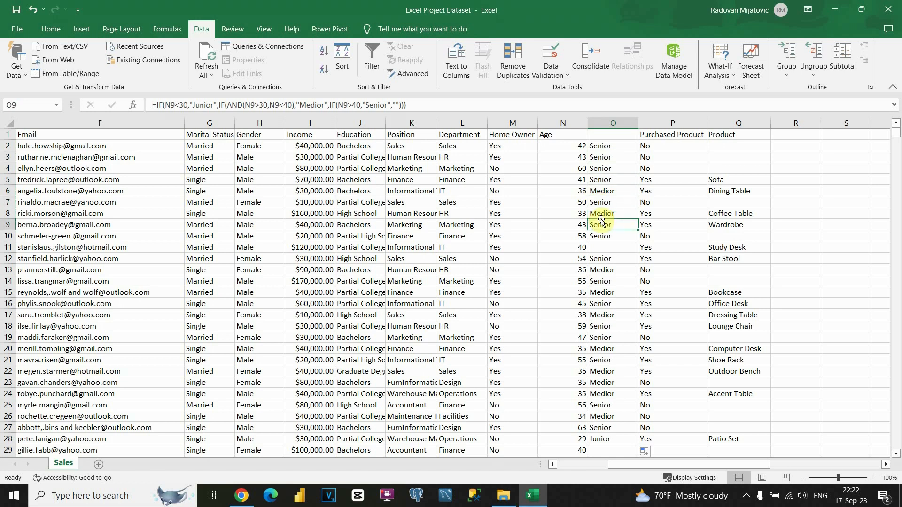
{"action": "left_click", "coordinate": [600, 247]}
{"action": "scroll", "coordinate": [607, 246], "scroll_direction": "down", "scroll_amount": 2}
{"action": "scroll", "coordinate": [608, 250], "scroll_direction": "down", "scroll_amount": 2}
{"action": "left_click", "coordinate": [606, 310]}
{"action": "scroll", "coordinate": [606, 310], "scroll_direction": "down", "scroll_amount": 4}
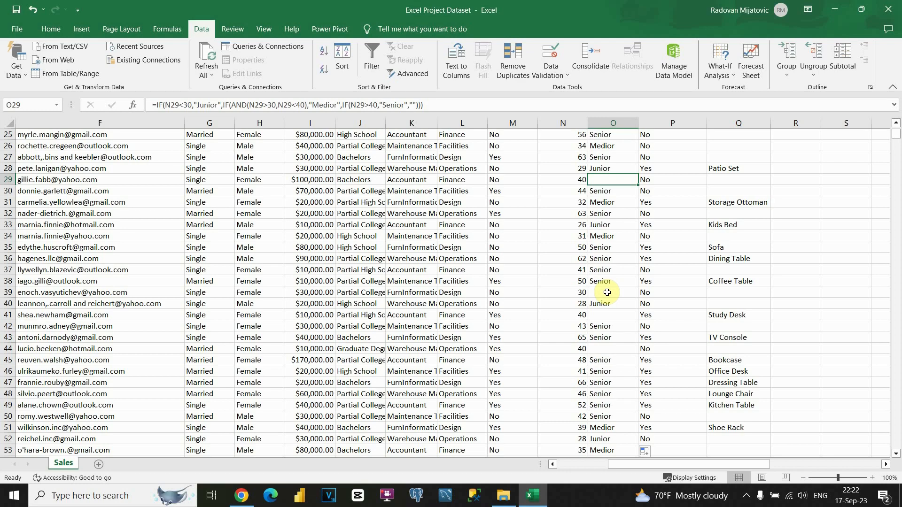
Step: Trace the blanks to ages of exactly 30 and 40, then return to O2's formula
{"action": "left_click", "coordinate": [579, 293]}
{"action": "left_click", "coordinate": [581, 348]}
{"action": "scroll", "coordinate": [580, 348], "scroll_direction": "up", "scroll_amount": 3}
{"action": "left_click", "coordinate": [573, 283]}
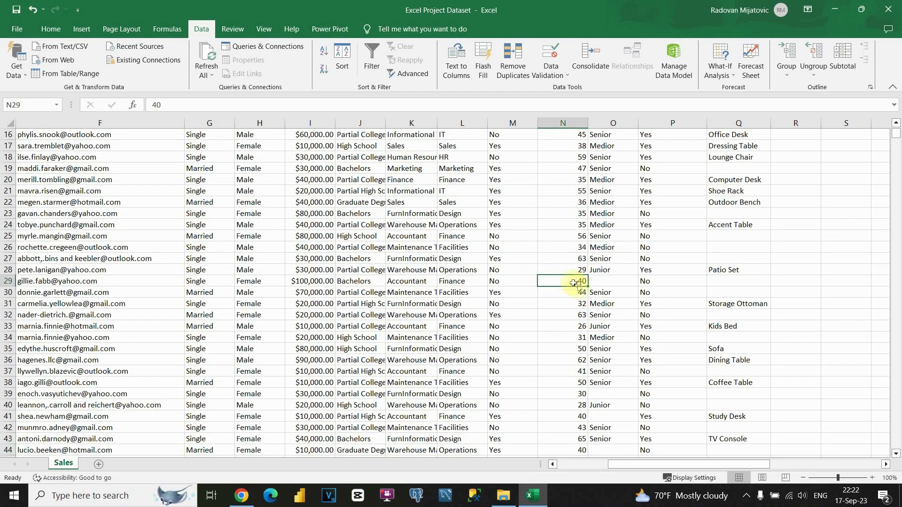
{"action": "scroll", "coordinate": [574, 283], "scroll_direction": "up", "scroll_amount": 5}
{"action": "left_click", "coordinate": [607, 148]}
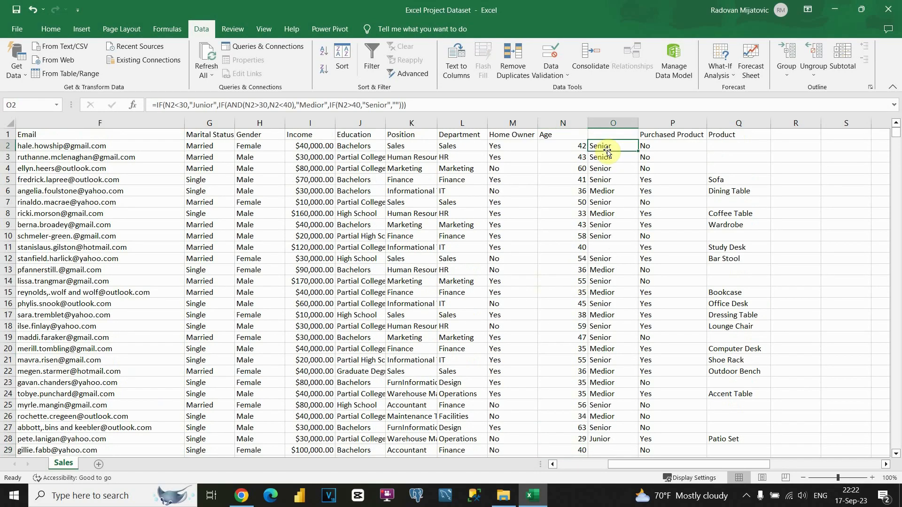
{"action": "left_click", "coordinate": [359, 105]}
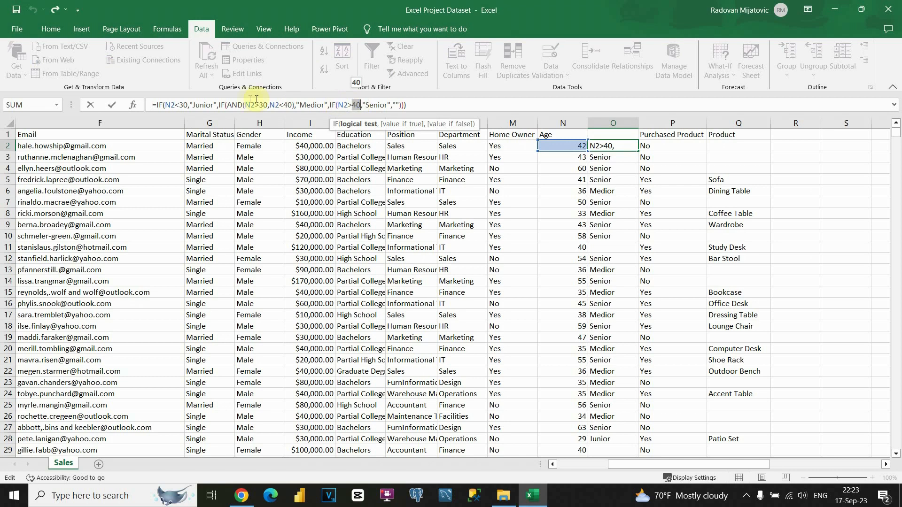
Step: Change O2's Medior test to N2=>30 and N2<=40 to include the boundary ages
{"action": "left_click", "coordinate": [187, 105]}
{"action": "type", "text": ","}
{"action": "left_click", "coordinate": [180, 106]}
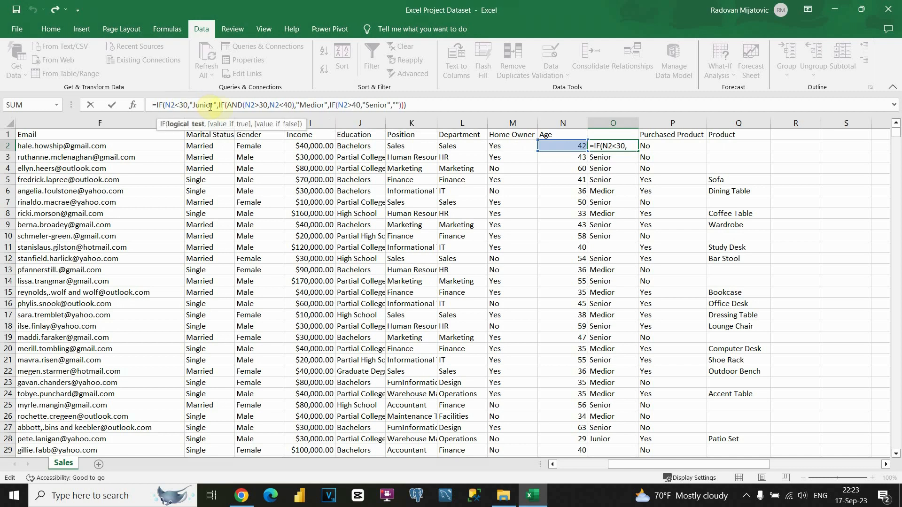
{"action": "left_click", "coordinate": [255, 105]}
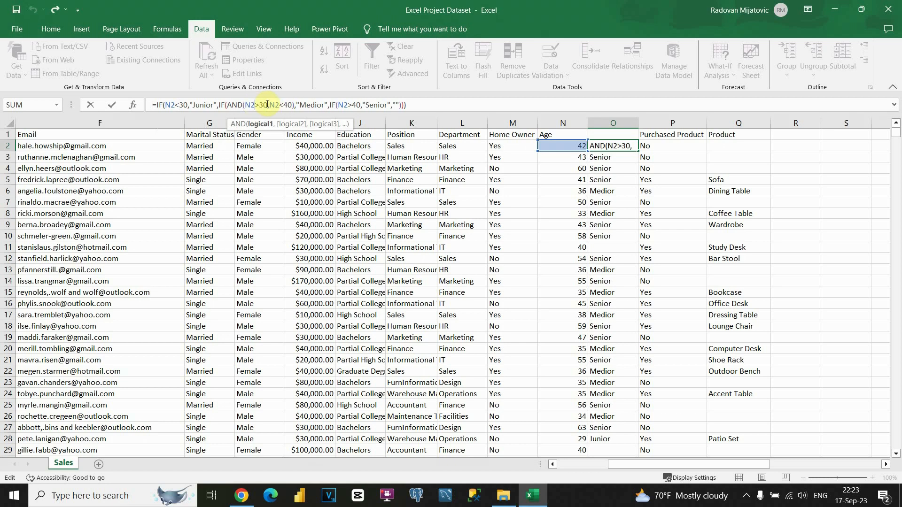
{"action": "type", "text": "="}
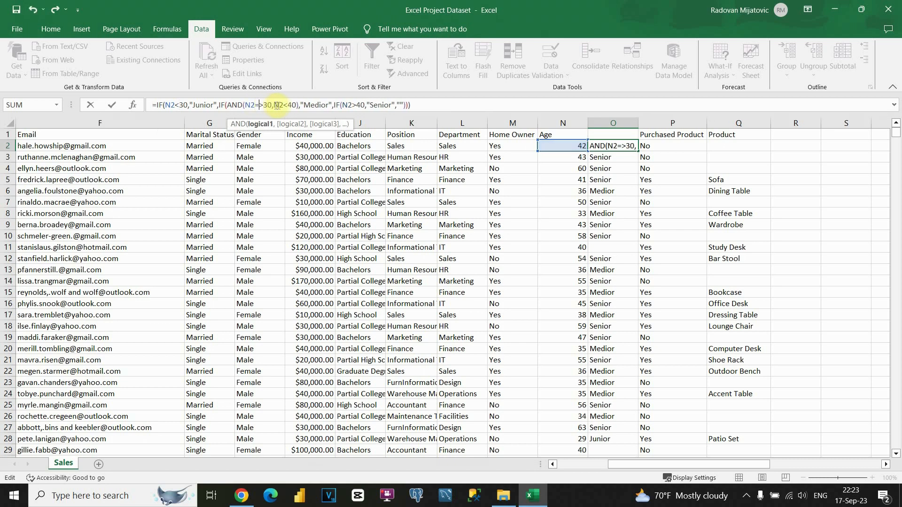
{"action": "left_click", "coordinate": [292, 105]}
{"action": "type", "text": "="}
{"action": "key", "text": "Return"}
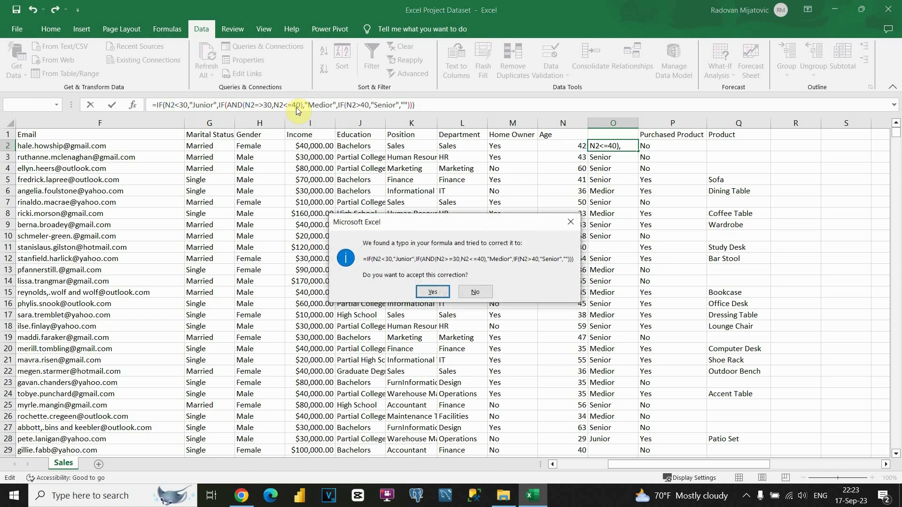
Step: Accept the N2>=30 correction and refill column O so ages 30 and 40 read Medior
{"action": "left_click", "coordinate": [433, 292]}
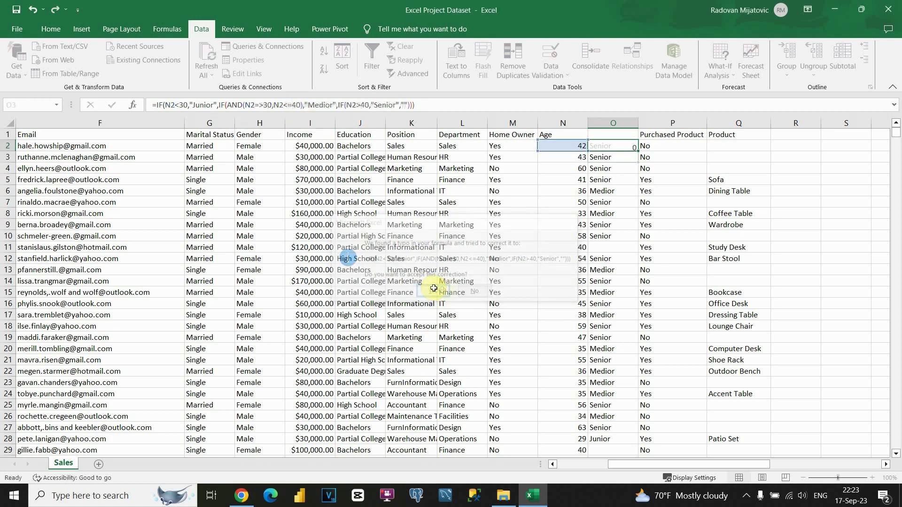
{"action": "left_click", "coordinate": [606, 146]}
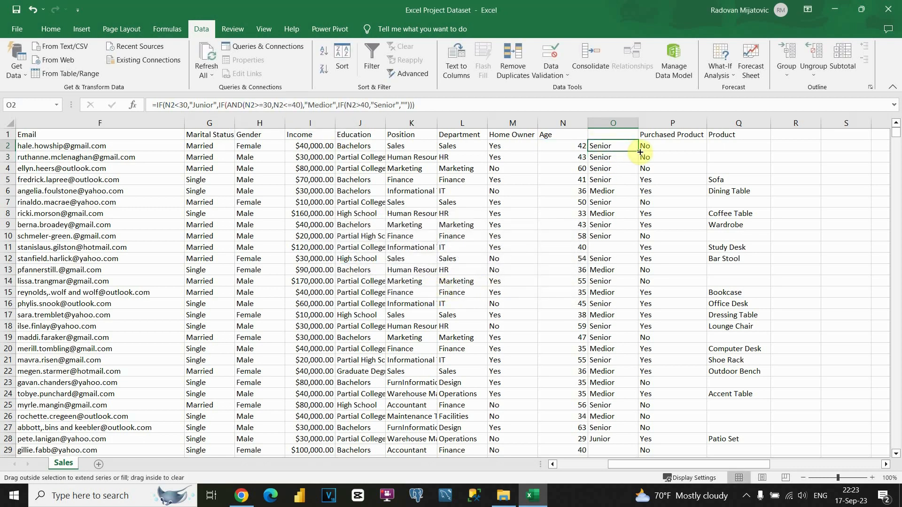
{"action": "double_click", "coordinate": [639, 150]}
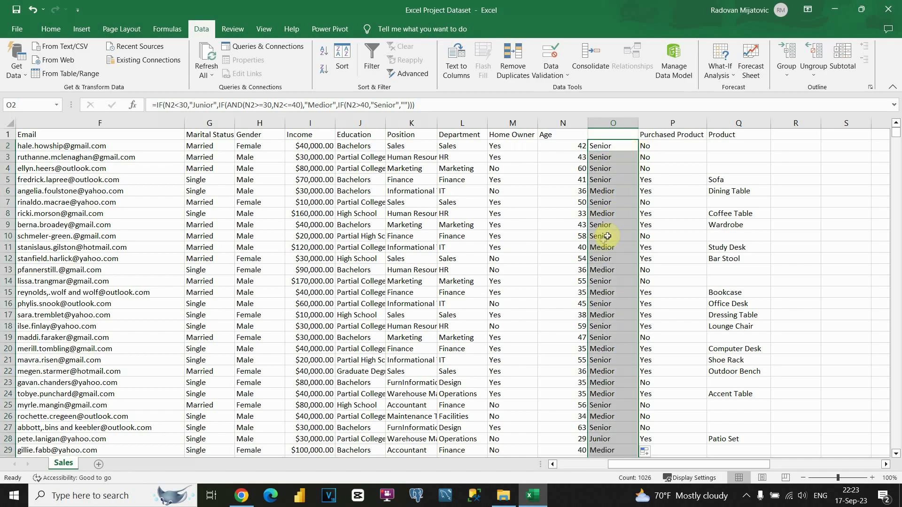
{"action": "scroll", "coordinate": [601, 253], "scroll_direction": "down", "scroll_amount": 14}
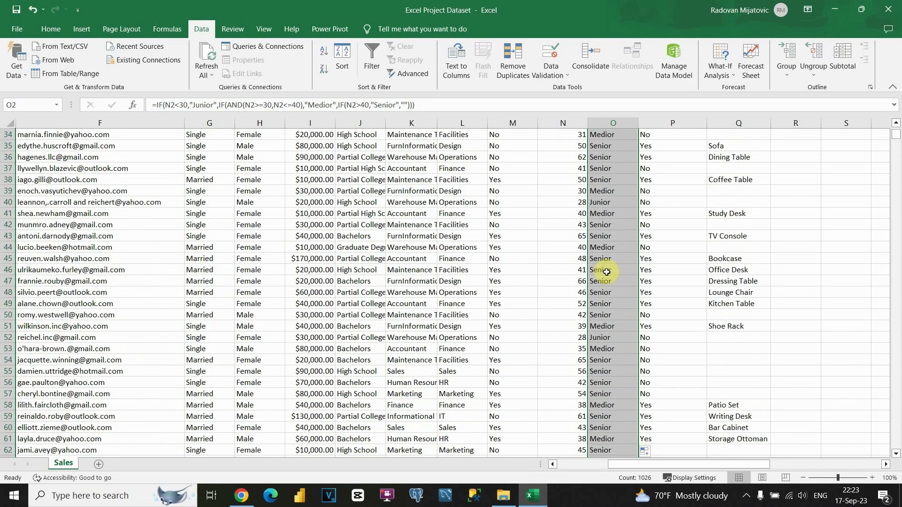
{"action": "scroll", "coordinate": [606, 272], "scroll_direction": "down", "scroll_amount": 6}
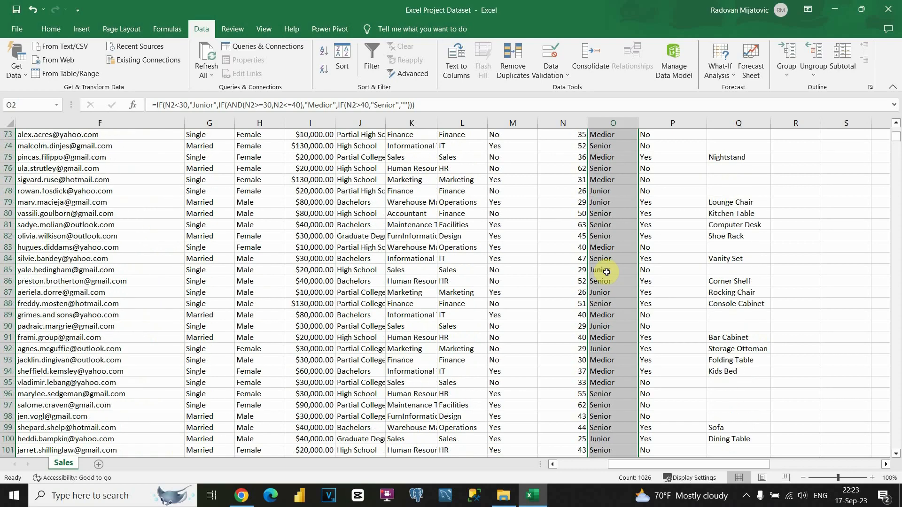
{"action": "scroll", "coordinate": [606, 272], "scroll_direction": "up", "scroll_amount": 20}
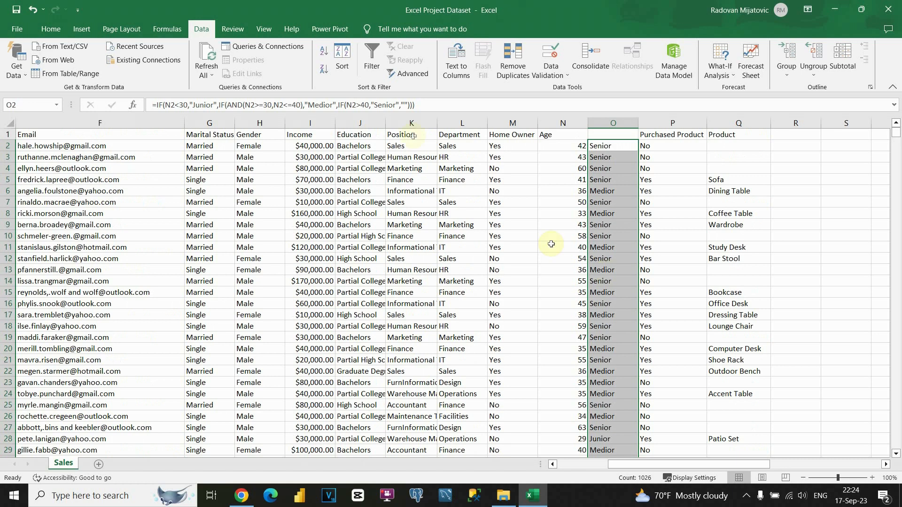
{"action": "left_click", "coordinate": [288, 105]}
{"action": "type", "text": "="}
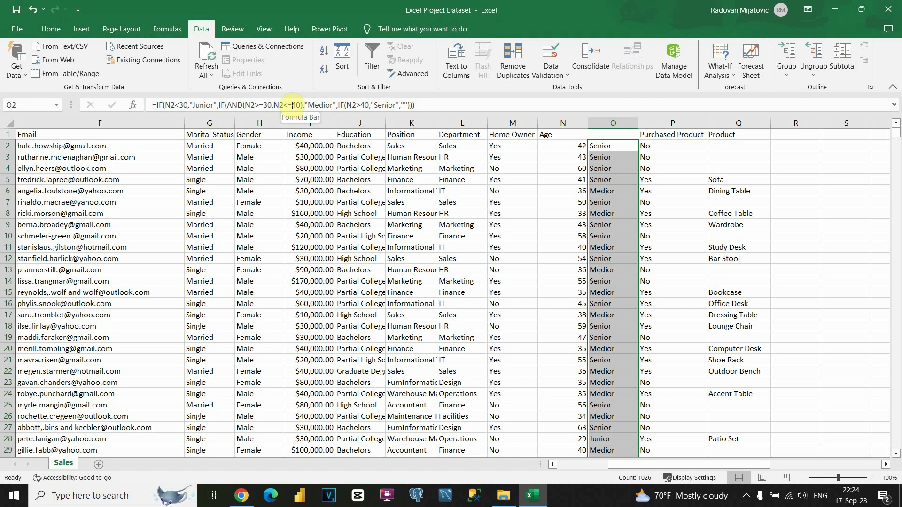
Step: Replace column O's formulas with their plain Junior/Medior/Senior values using Paste Values
{"action": "key", "text": "ctrl+c"}
{"action": "right_click", "coordinate": [609, 147]}
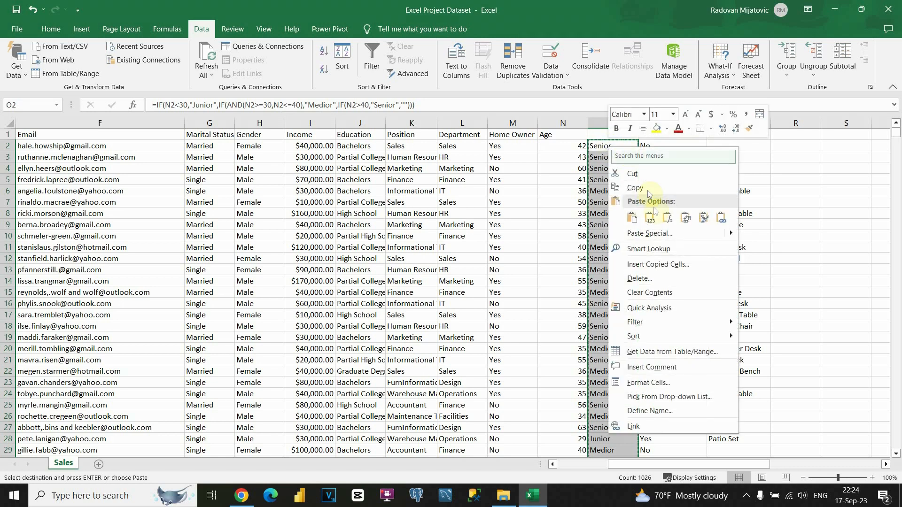
{"action": "left_click", "coordinate": [652, 219]}
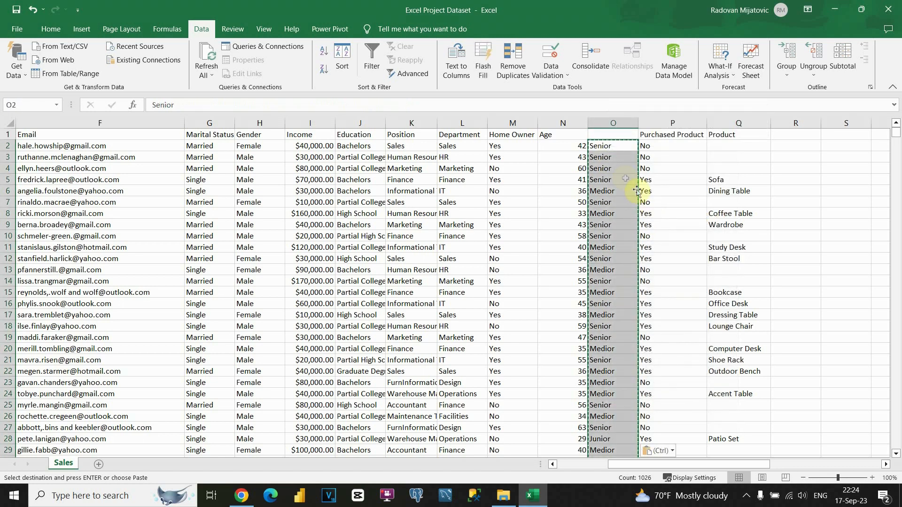
{"action": "key", "text": "Escape"}
Step: Give column O the header Seniority in cell O1
{"action": "left_click", "coordinate": [605, 136]}
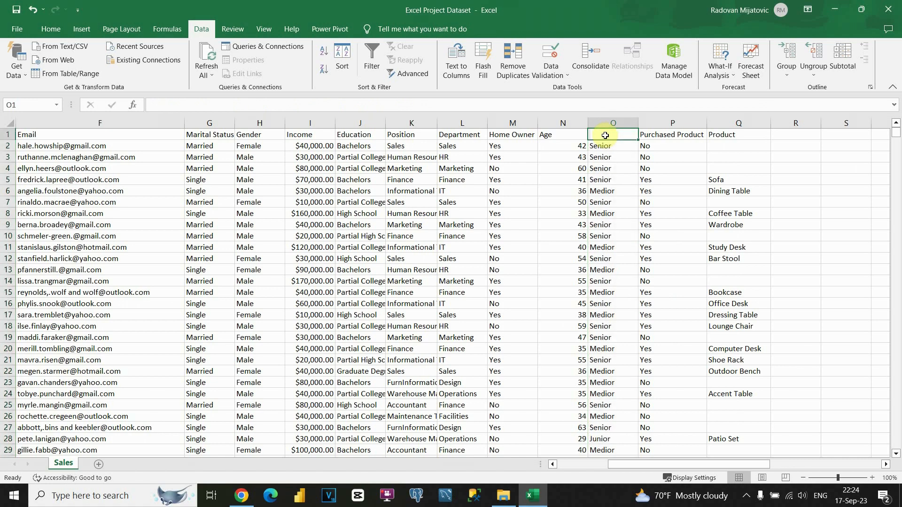
{"action": "type", "text": "Senior"}
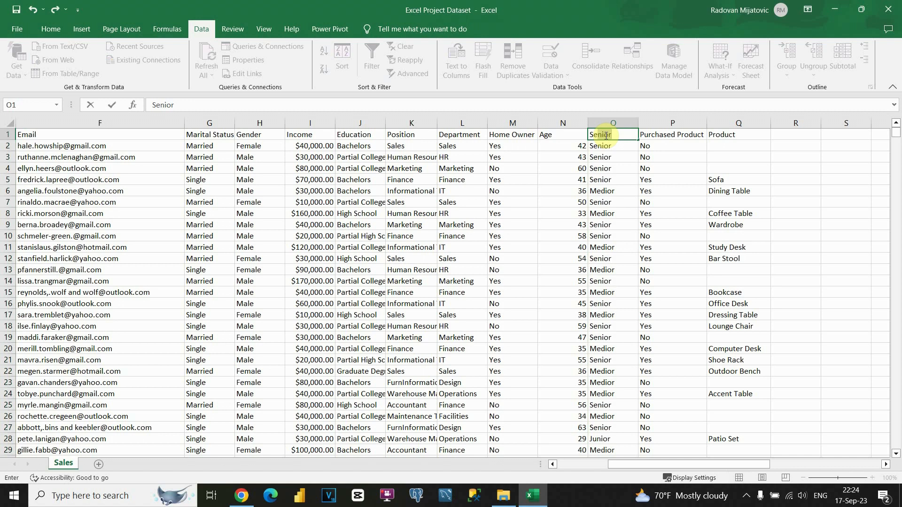
{"action": "type", "text": "ity"}
{"action": "key", "text": "Return"}
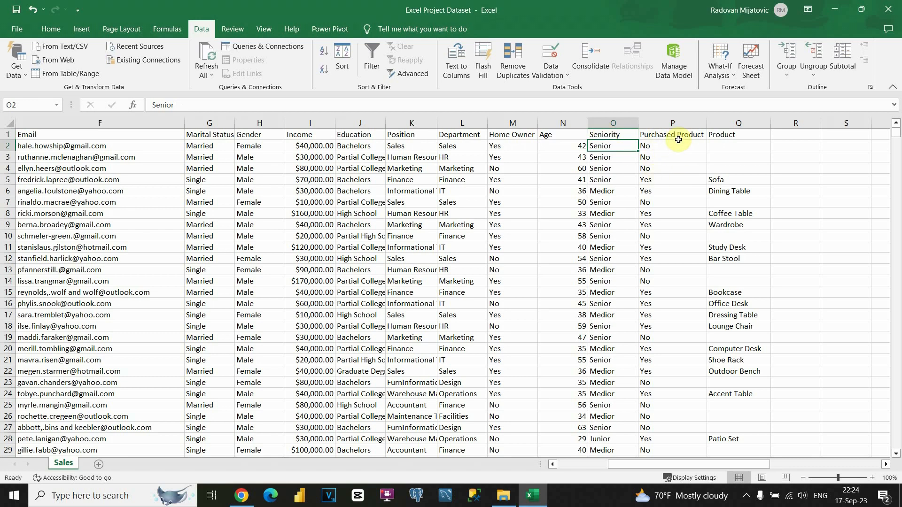
Step: Try selecting the Product cells downward from the top of column Q
{"action": "left_click", "coordinate": [726, 135]}
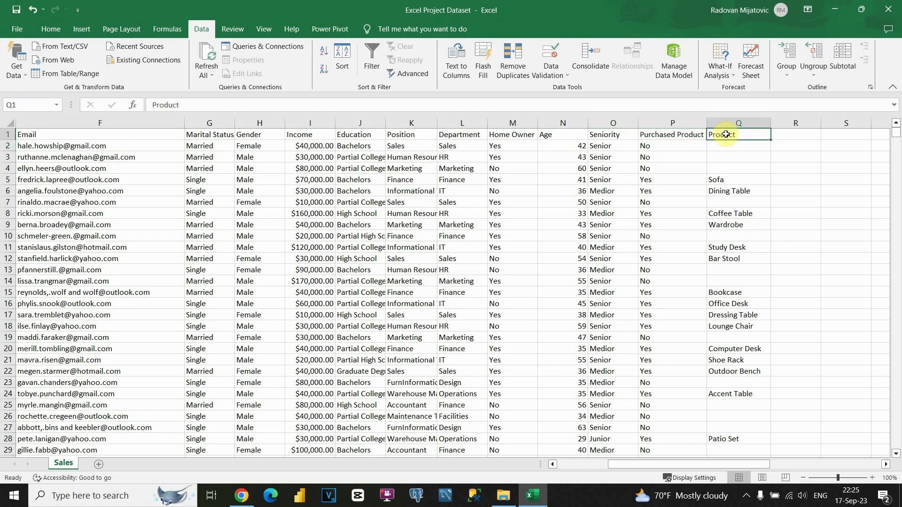
{"action": "left_click_drag", "start_coordinate": [724, 144], "coordinate": [724, 168]}
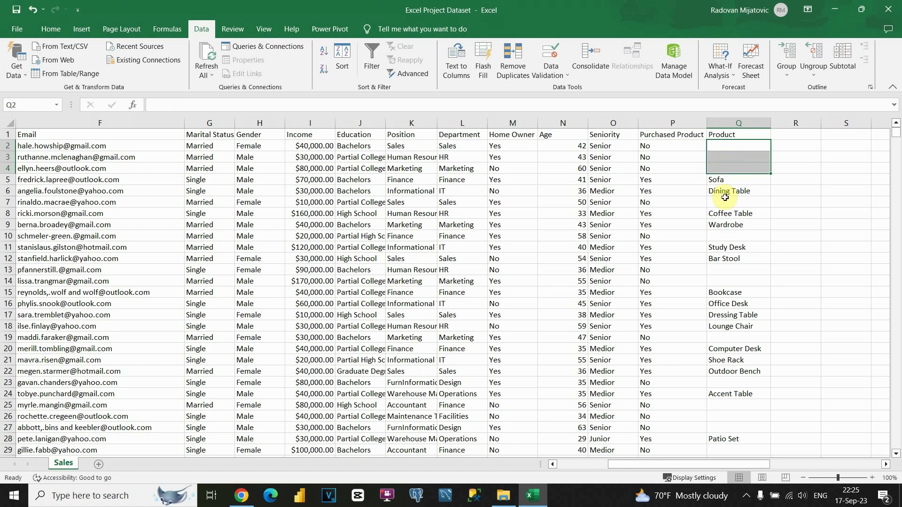
{"action": "left_click", "coordinate": [727, 150]}
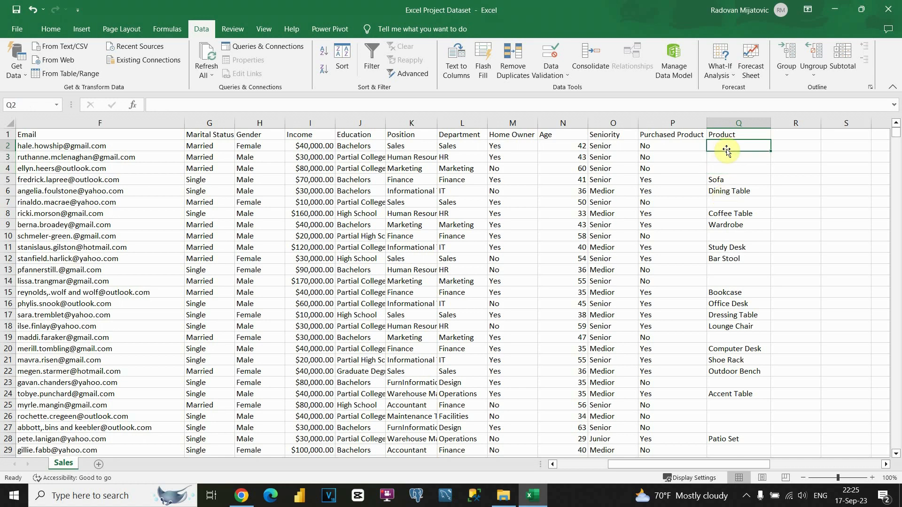
{"action": "key", "text": "ctrl+shift+Down"}
{"action": "key", "text": "ctrl+shift+Down"}
{"action": "key", "text": "ctrl+shift+Down"}
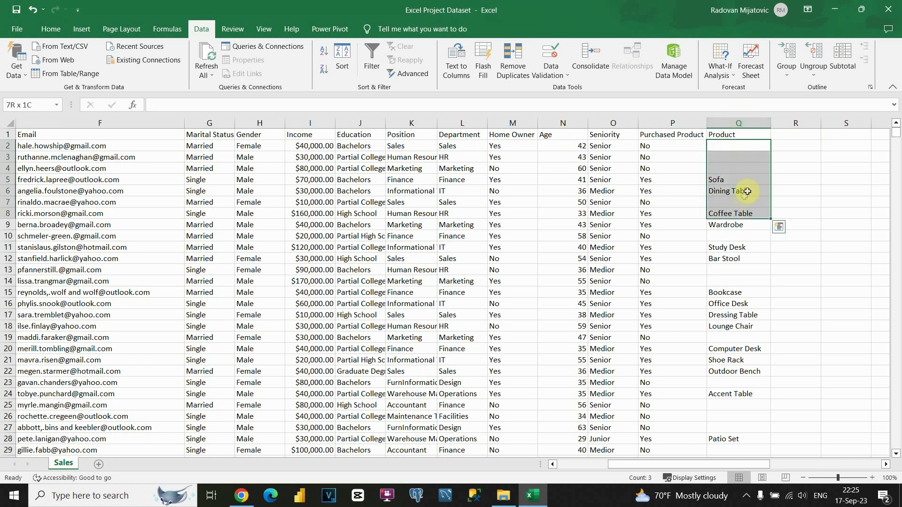
{"action": "left_click_drag", "start_coordinate": [896, 137], "coordinate": [896, 206]}
Step: Select the Product range Q2:Q1027 upward from the last entry and open Find
{"action": "left_click", "coordinate": [749, 231]}
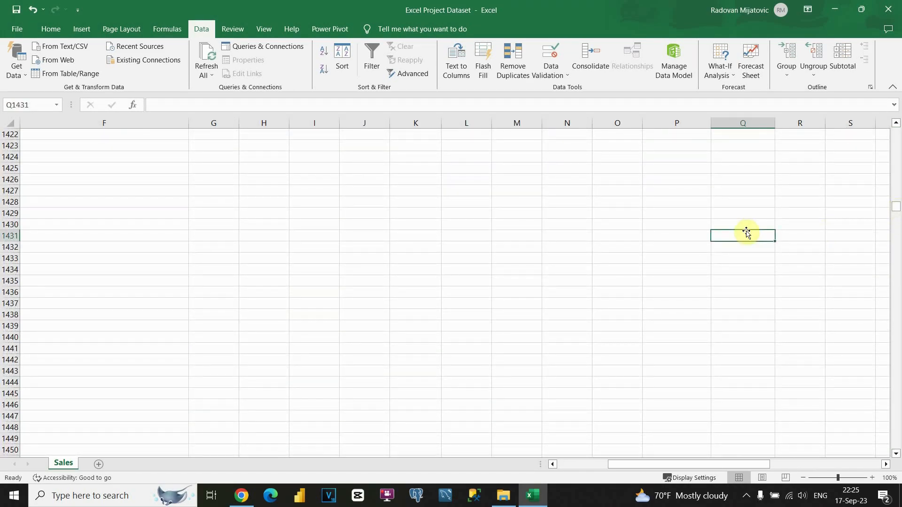
{"action": "key", "text": "ctrl+Up"}
{"action": "key", "text": "ctrl+shift+Up"}
{"action": "key", "text": "ctrl+shift+Up"}
{"action": "key", "text": "ctrl+shift+Up"}
{"action": "key", "text": "ctrl+shift+Up"}
{"action": "key", "text": "ctrl+shift+Up"}
{"action": "key", "text": "ctrl+shift+Up"}
{"action": "key", "text": "ctrl+shift+Up"}
{"action": "key", "text": "ctrl+shift+Up"}
{"action": "key", "text": "ctrl+shift+Up"}
{"action": "key", "text": "ctrl+shift+Up"}
{"action": "key", "text": "ctrl+shift+Up"}
{"action": "key", "text": "ctrl+shift+Up"}
{"action": "key", "text": "ctrl+shift+Up"}
{"action": "key", "text": "ctrl+shift+Up"}
{"action": "key", "text": "ctrl+shift+Up"}
{"action": "key", "text": "ctrl+shift+Up"}
{"action": "key", "text": "ctrl+shift+Up"}
{"action": "key", "text": "ctrl+shift+Up"}
{"action": "key", "text": "ctrl+shift+Up"}
{"action": "key", "text": "ctrl+shift+Up"}
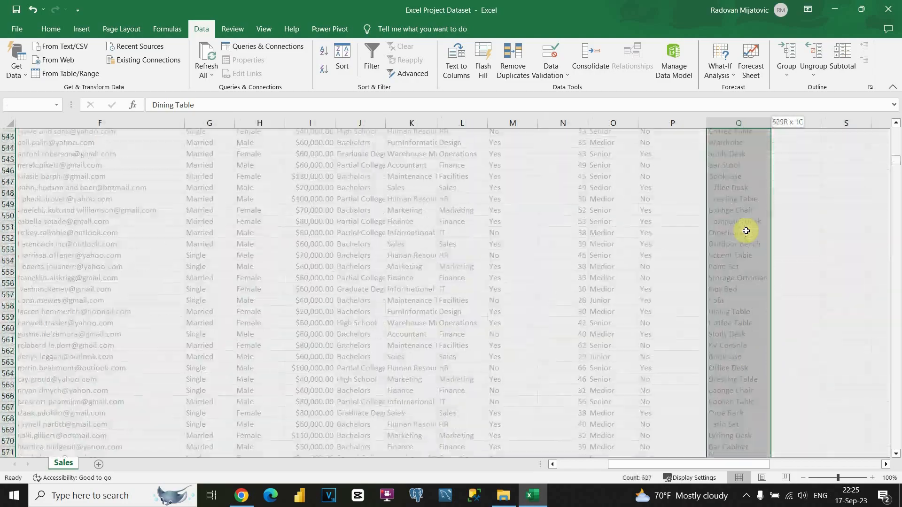
{"action": "key", "text": "ctrl+shift+Up"}
{"action": "key", "text": "ctrl+shift+Up"}
{"action": "key", "text": "ctrl+shift+Up"}
{"action": "key", "text": "ctrl+shift+Up"}
{"action": "key", "text": "ctrl+shift+Up"}
{"action": "key", "text": "ctrl+shift+Up"}
{"action": "key", "text": "ctrl+shift+Up"}
{"action": "key", "text": "ctrl+shift+Up"}
{"action": "key", "text": "ctrl+shift+Up"}
{"action": "key", "text": "ctrl+shift+Up"}
{"action": "key", "text": "ctrl+shift+Up"}
{"action": "key", "text": "ctrl+shift+Up"}
{"action": "key", "text": "ctrl+shift+Up"}
{"action": "key", "text": "ctrl+shift+Up"}
{"action": "key", "text": "ctrl+shift+Up"}
{"action": "key", "text": "ctrl+shift+Up"}
{"action": "key", "text": "ctrl+shift+Up"}
{"action": "key", "text": "ctrl+shift+Up"}
{"action": "key", "text": "ctrl+shift+Up"}
{"action": "key", "text": "ctrl+shift+Up"}
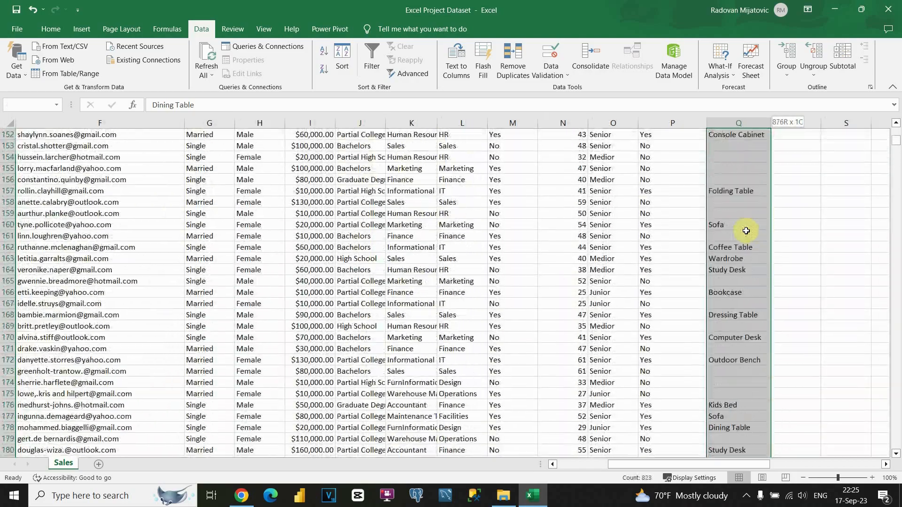
{"action": "key", "text": "ctrl+shift+Up"}
{"action": "key", "text": "ctrl+shift+Up"}
{"action": "key", "text": "ctrl+shift+Up"}
{"action": "key", "text": "ctrl+shift+Up"}
{"action": "key", "text": "ctrl+shift+Up"}
{"action": "key", "text": "ctrl+shift+Up"}
{"action": "key", "text": "ctrl+shift+Up"}
{"action": "key", "text": "ctrl+shift+Up"}
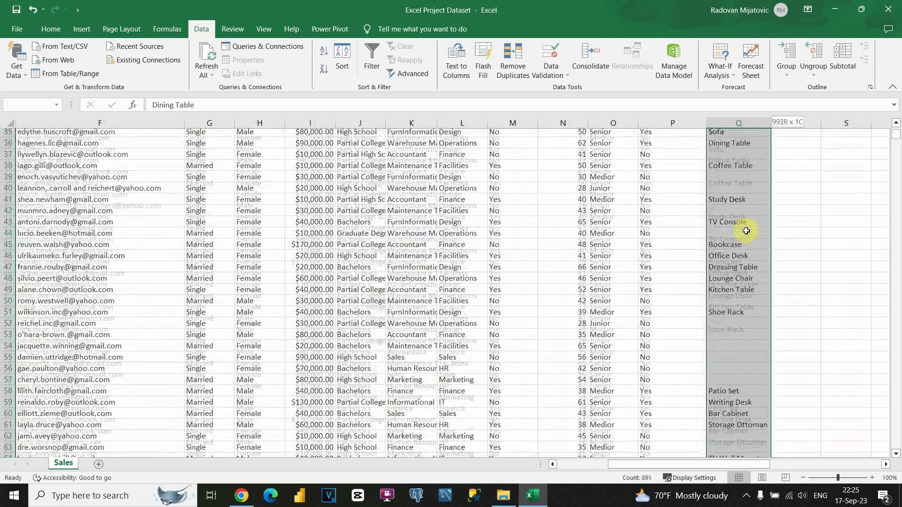
{"action": "key", "text": "ctrl+shift+Up"}
{"action": "key", "text": "ctrl+shift+Up"}
{"action": "key", "text": "ctrl+shift+Up"}
{"action": "key", "text": "ctrl+shift+Up"}
{"action": "key", "text": "ctrl+shift+Up"}
{"action": "key", "text": "ctrl+shift+Up"}
{"action": "key", "text": "ctrl+shift+Up"}
{"action": "key", "text": "ctrl+shift+Up"}
{"action": "key", "text": "ctrl+shift+Up"}
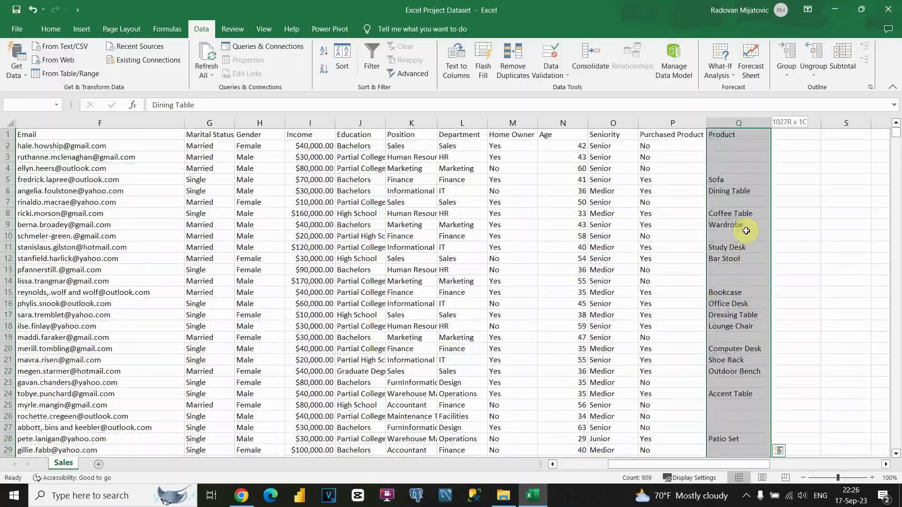
{"action": "key", "text": "shift+Down"}
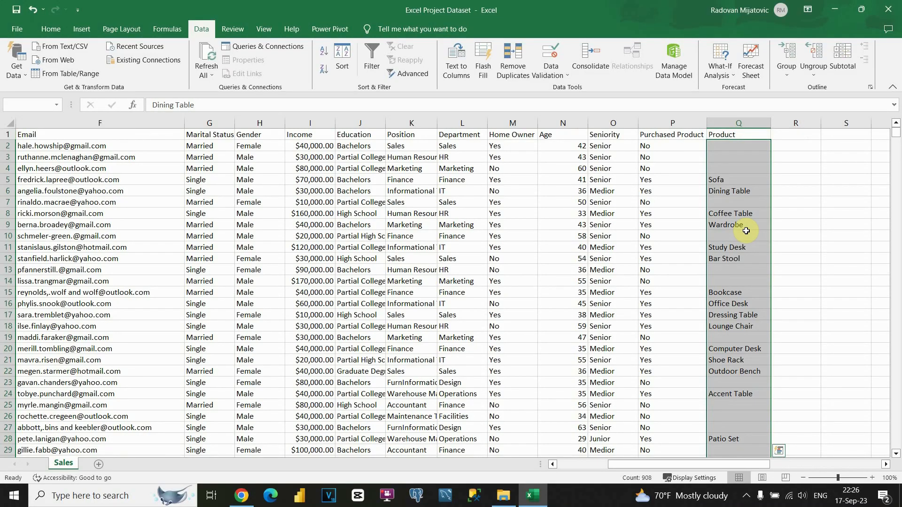
{"action": "key", "text": "ctrl+f"}
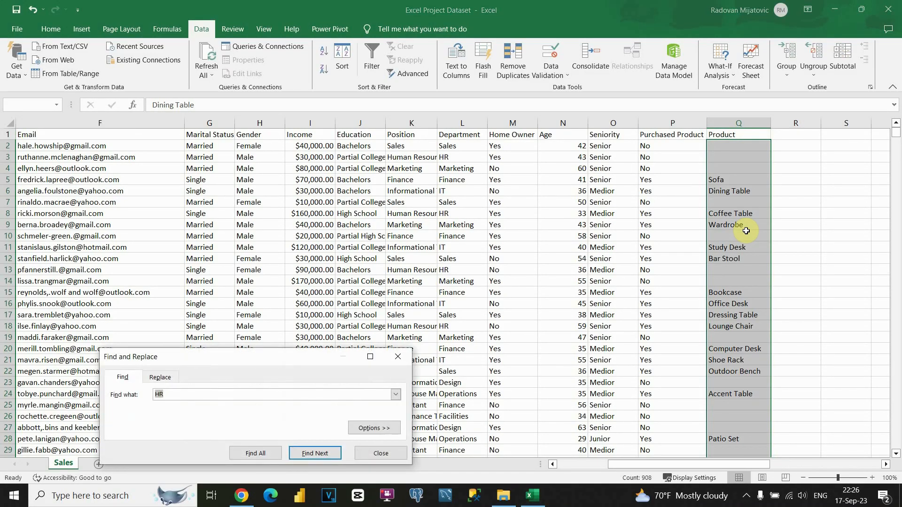
Step: Replace every blank Product cell with No Product using an empty Find what
{"action": "left_click", "coordinate": [160, 377]}
{"action": "left_click", "coordinate": [172, 396]}
{"action": "key", "text": "BackSpace"}
{"action": "left_click", "coordinate": [180, 410]}
{"action": "left_click_drag", "start_coordinate": [210, 409], "coordinate": [123, 411]}
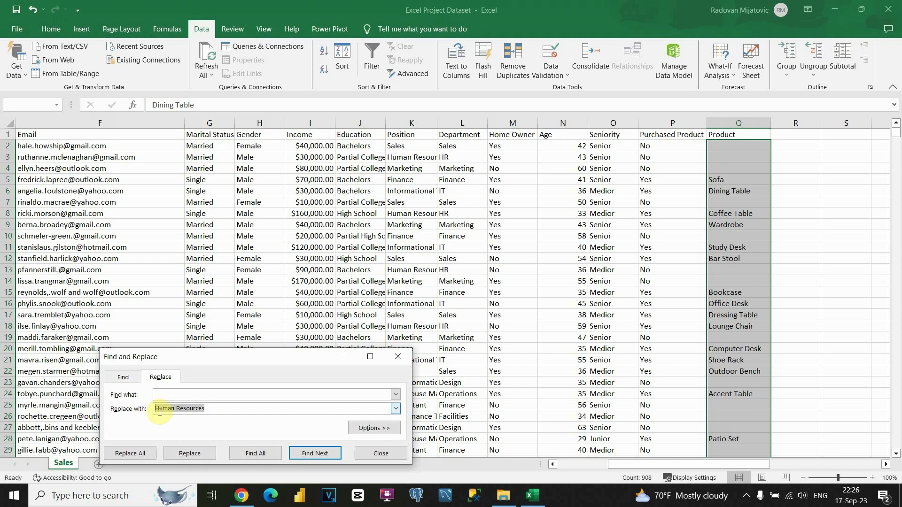
{"action": "type", "text": "No Product"}
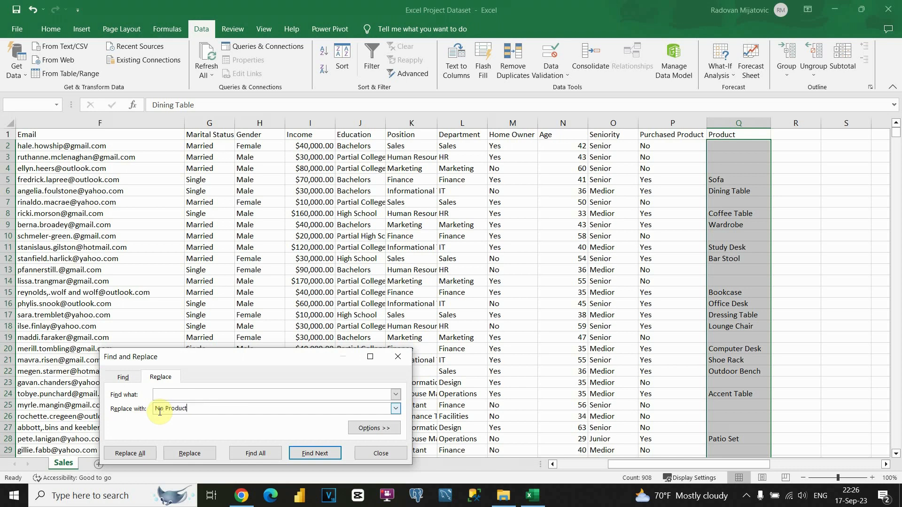
{"action": "left_click", "coordinate": [130, 453]}
Step: Acknowledge the 118 replacements, close the dialog and deselect the Product column
{"action": "left_click", "coordinate": [456, 281]}
{"action": "left_click", "coordinate": [378, 454]}
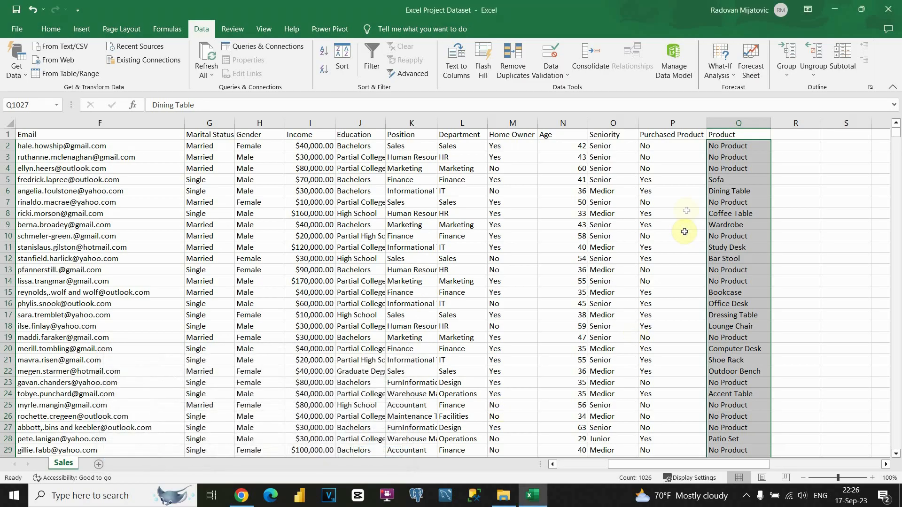
{"action": "scroll", "coordinate": [740, 243], "scroll_direction": "down", "scroll_amount": 12}
{"action": "scroll", "coordinate": [740, 243], "scroll_direction": "up", "scroll_amount": 12}
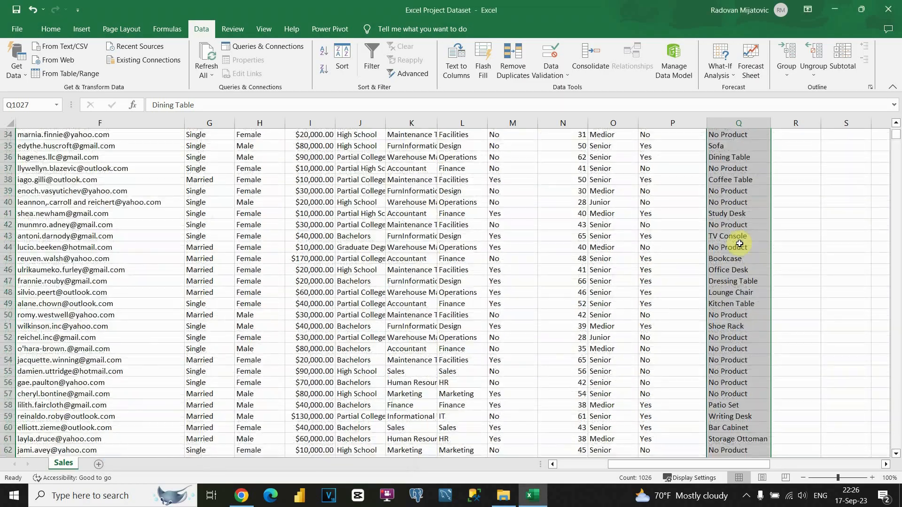
{"action": "left_click", "coordinate": [736, 145]}
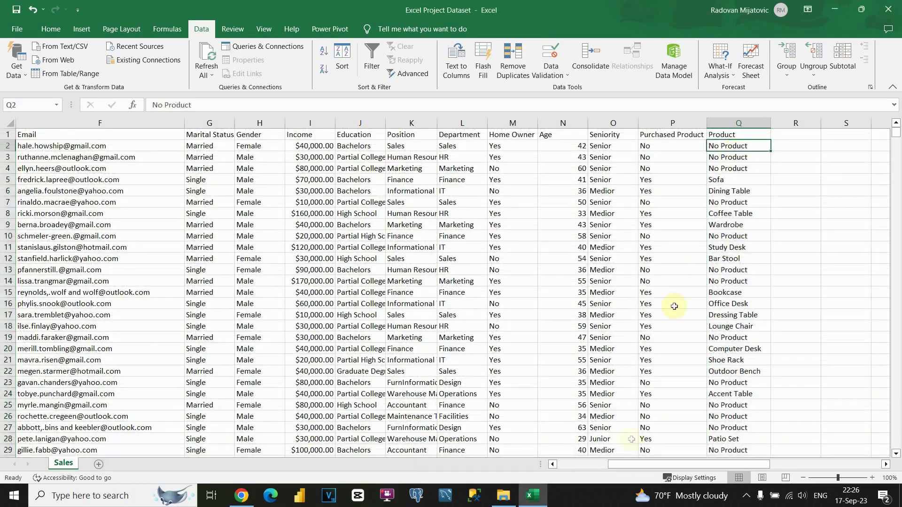
{"action": "left_click_drag", "start_coordinate": [628, 464], "coordinate": [594, 467]}
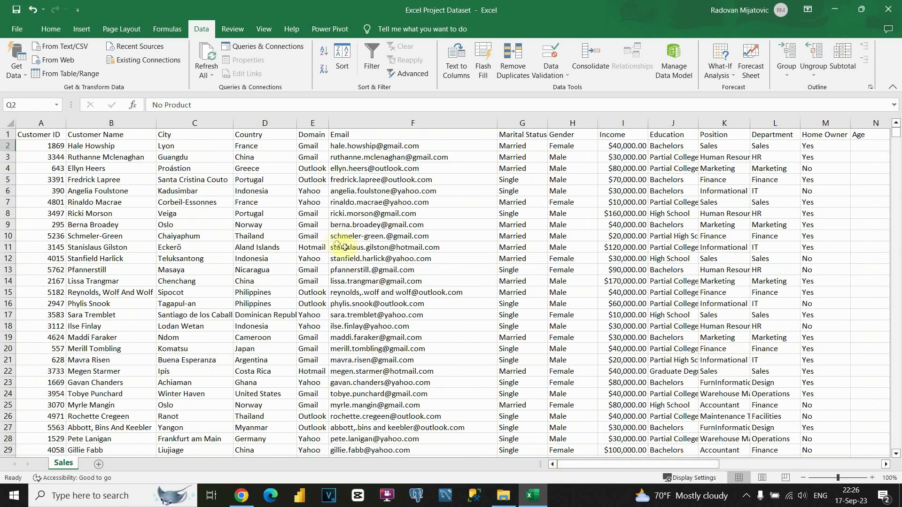
Step: Add a new worksheet next to Sales and name its tab Pivot
{"action": "left_click", "coordinate": [347, 209]}
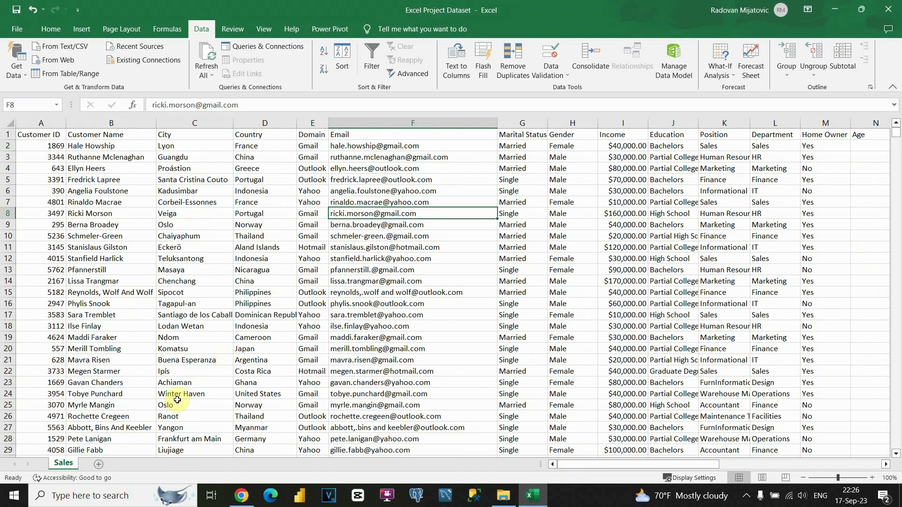
{"action": "left_click", "coordinate": [99, 463]}
{"action": "double_click", "coordinate": [96, 463]}
{"action": "type", "text": "Pivot"}
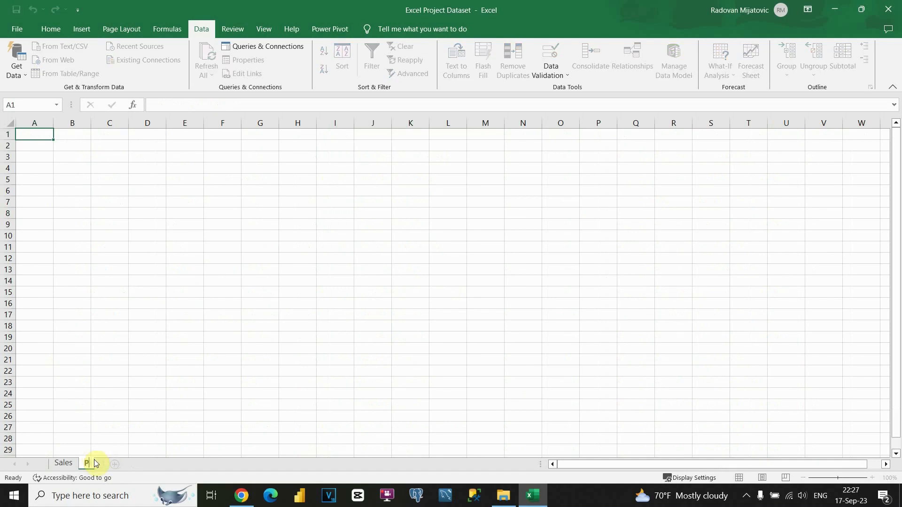
{"action": "key", "text": "BackSpace"}
{"action": "key", "text": "BackSpace"}
{"action": "key", "text": "BackSpace"}
{"action": "type", "text": "ot"}
{"action": "key", "text": "Return"}
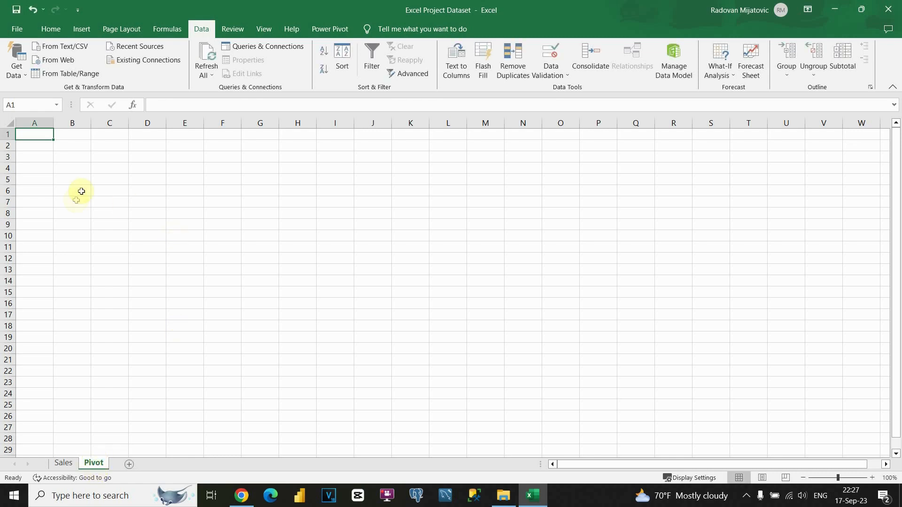
Step: Switch back to the Sales sheet and select the entire customer data table with Ctrl+A
{"action": "left_click", "coordinate": [74, 463]}
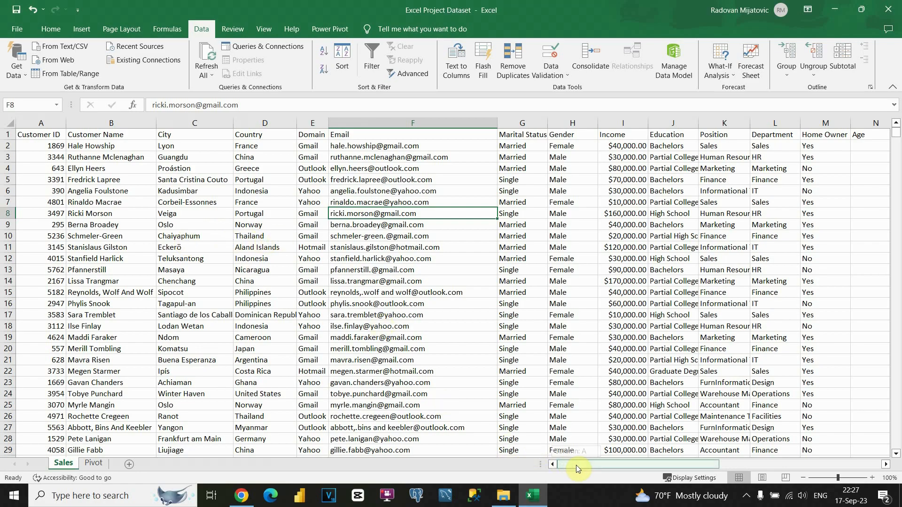
{"action": "left_click_drag", "start_coordinate": [577, 465], "coordinate": [596, 467]}
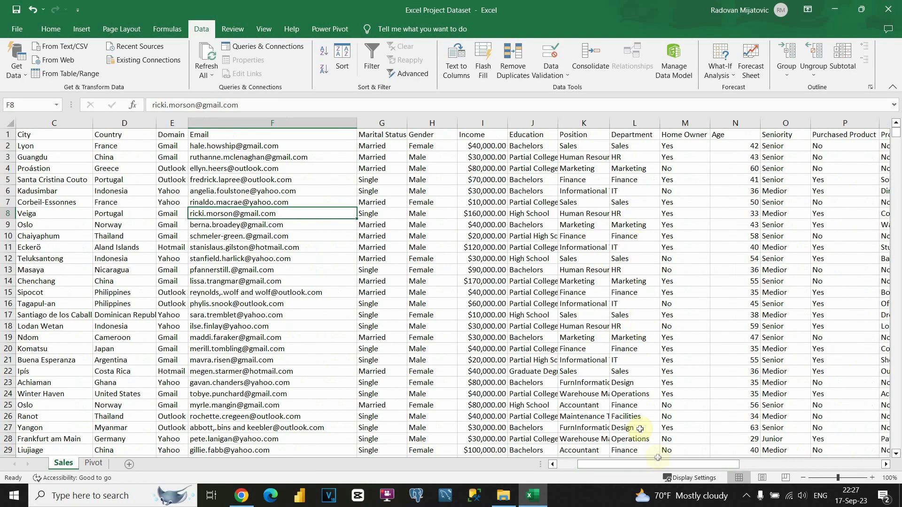
{"action": "left_click_drag", "start_coordinate": [660, 471], "coordinate": [639, 471]}
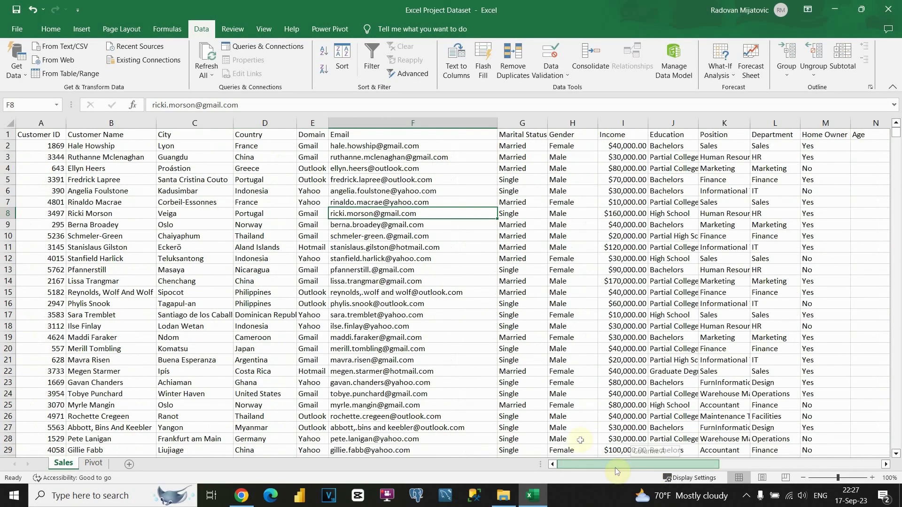
{"action": "left_click", "coordinate": [303, 230]}
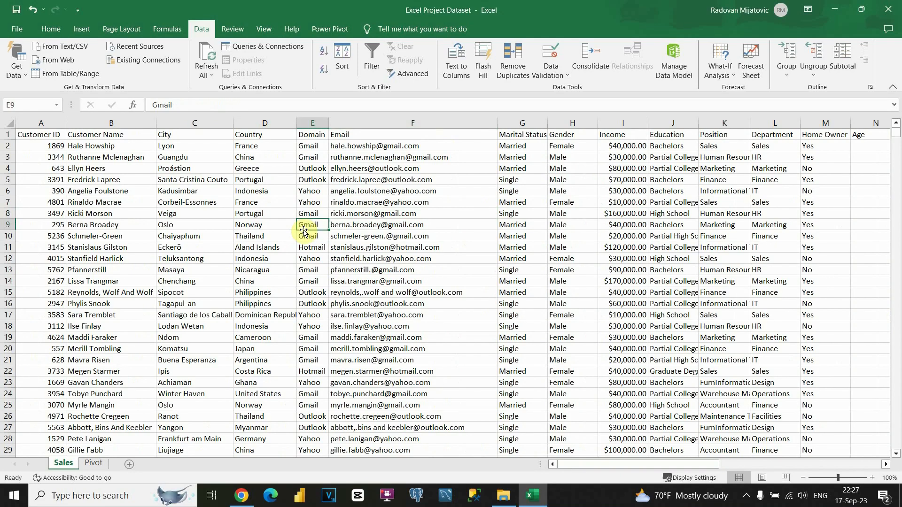
{"action": "key", "text": "ctrl+a"}
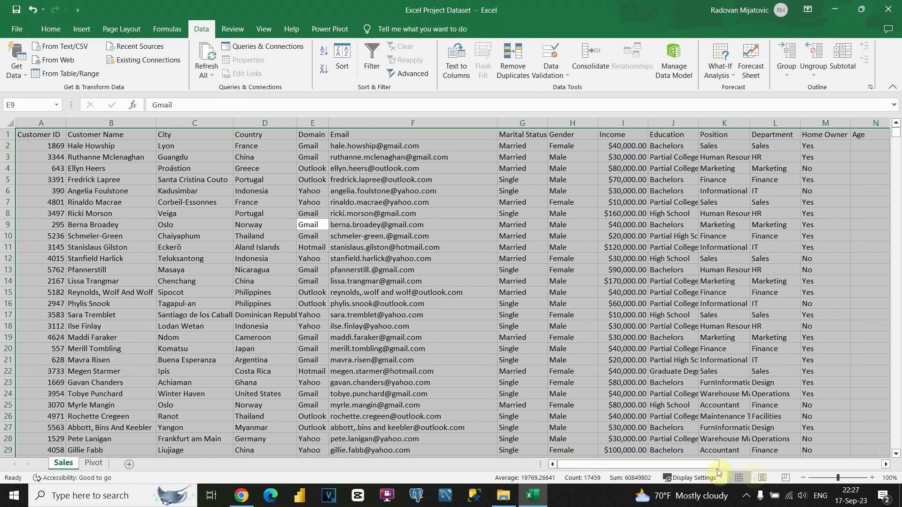
{"action": "left_click_drag", "start_coordinate": [707, 465], "coordinate": [569, 464]}
{"action": "left_click", "coordinate": [370, 256]}
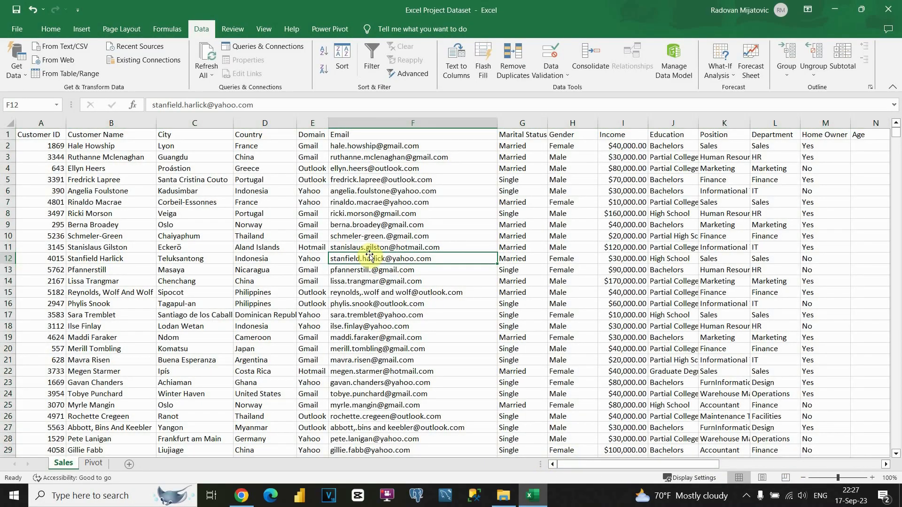
{"action": "key", "text": "ctrl+a"}
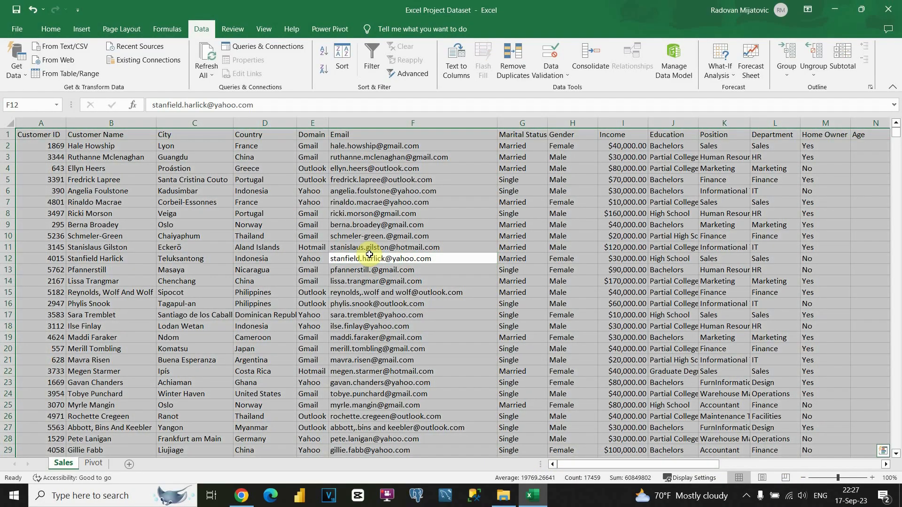
Step: Create a PivotTable from the Sales data range A1:Q1027, placed at cell B2 on the Pivot sheet
{"action": "left_click", "coordinate": [89, 31]}
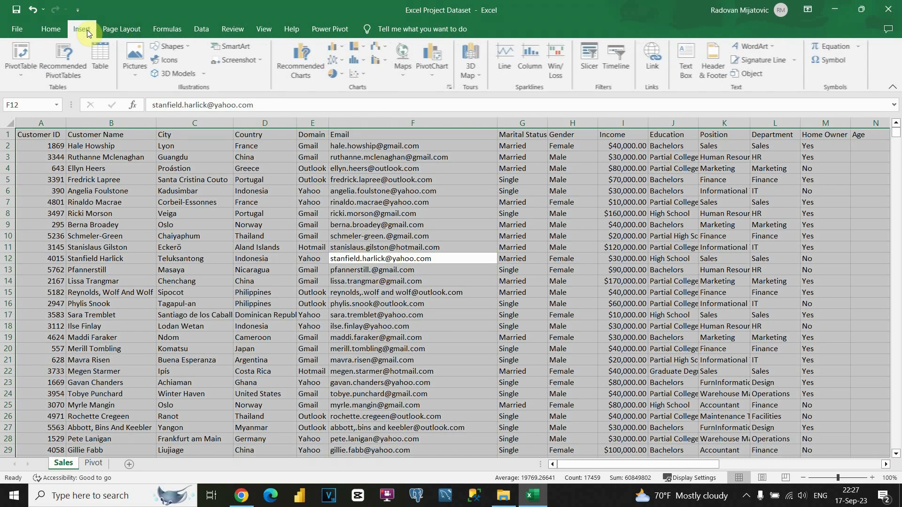
{"action": "left_click", "coordinate": [22, 63]}
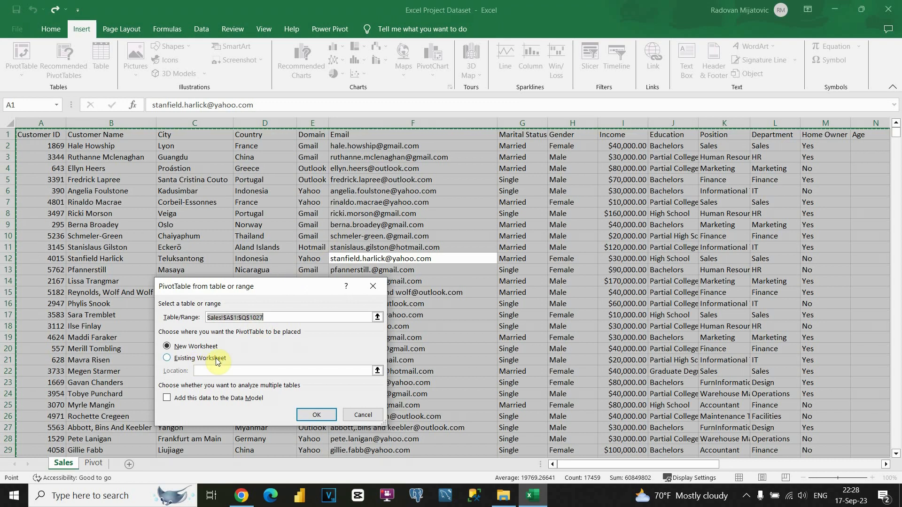
{"action": "left_click", "coordinate": [168, 359]}
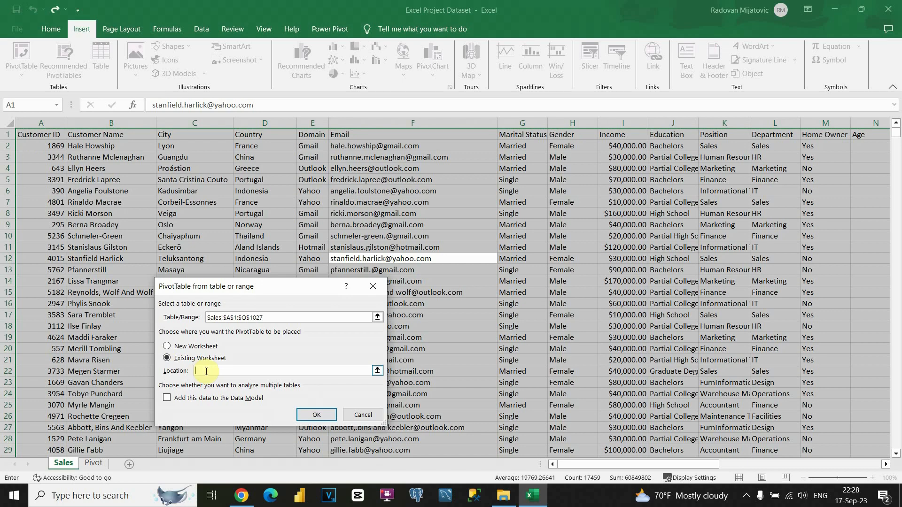
{"action": "left_click", "coordinate": [94, 462]}
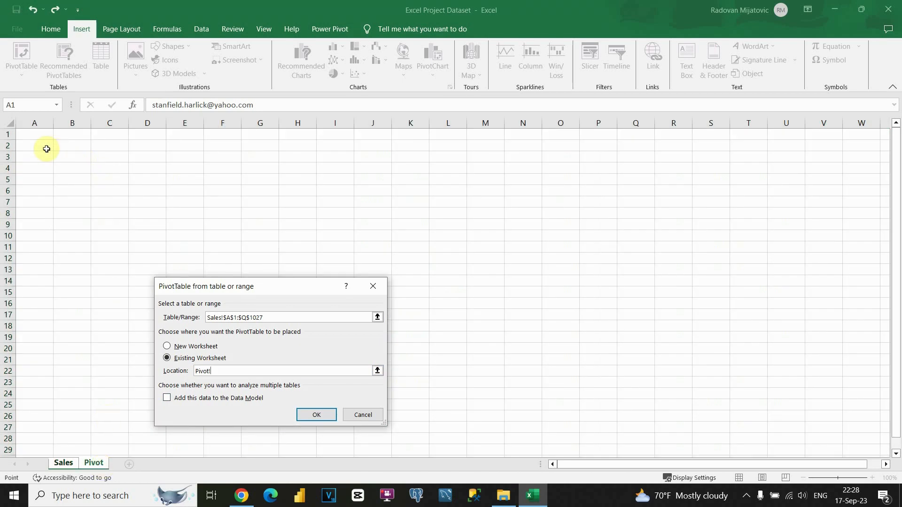
{"action": "left_click", "coordinate": [61, 147]}
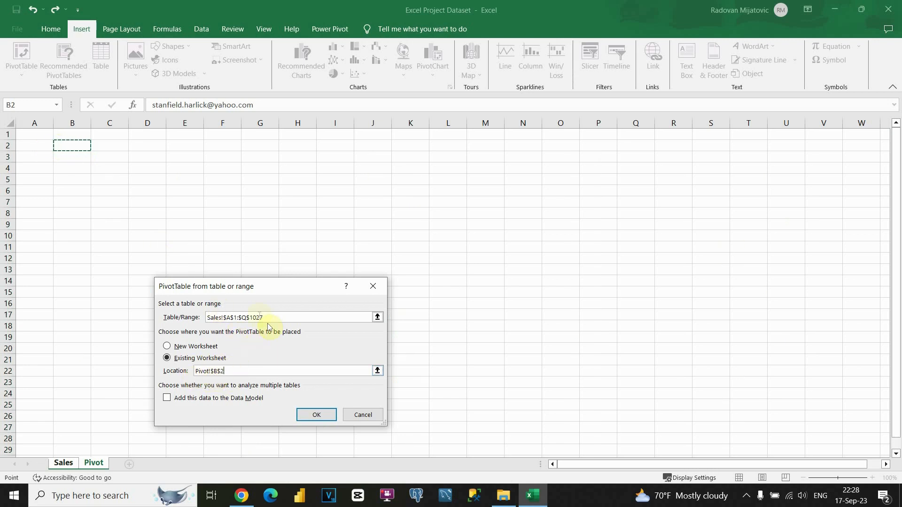
{"action": "left_click", "coordinate": [310, 415]}
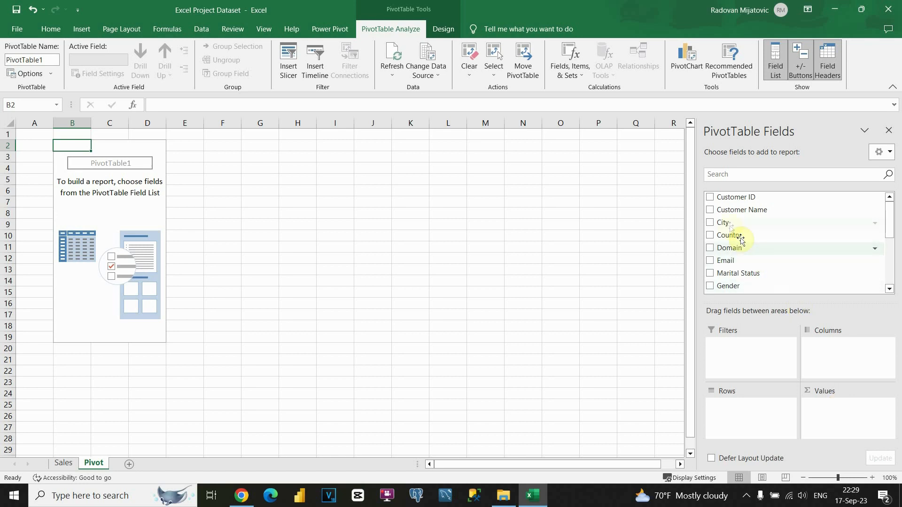
{"action": "mouse_move", "coordinate": [726, 225]}
{"action": "left_mouse_down"}
{"action": "mouse_move", "coordinate": [753, 244]}
{"action": "mouse_move", "coordinate": [765, 292]}
{"action": "mouse_move", "coordinate": [740, 419]}
{"action": "left_mouse_up"}
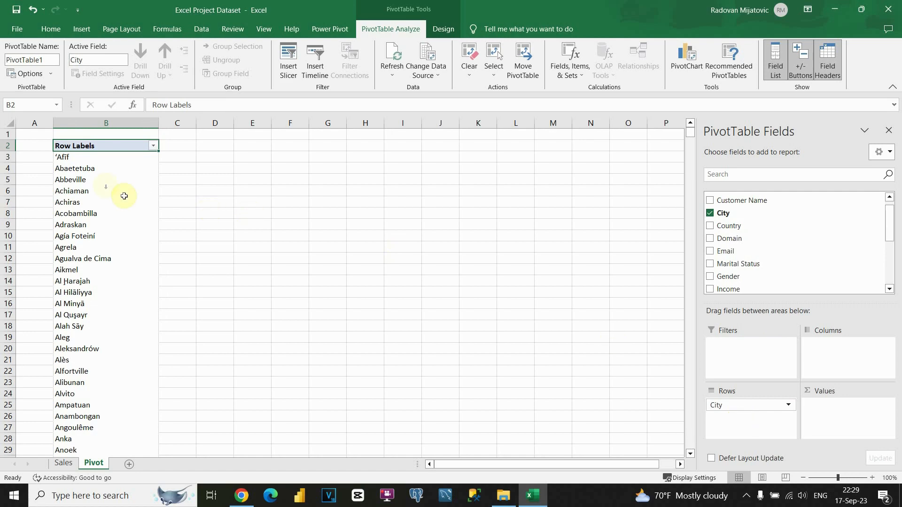
{"action": "scroll", "coordinate": [122, 196], "scroll_direction": "down", "scroll_amount": 10}
{"action": "scroll", "coordinate": [102, 196], "scroll_direction": "up", "scroll_amount": 10}
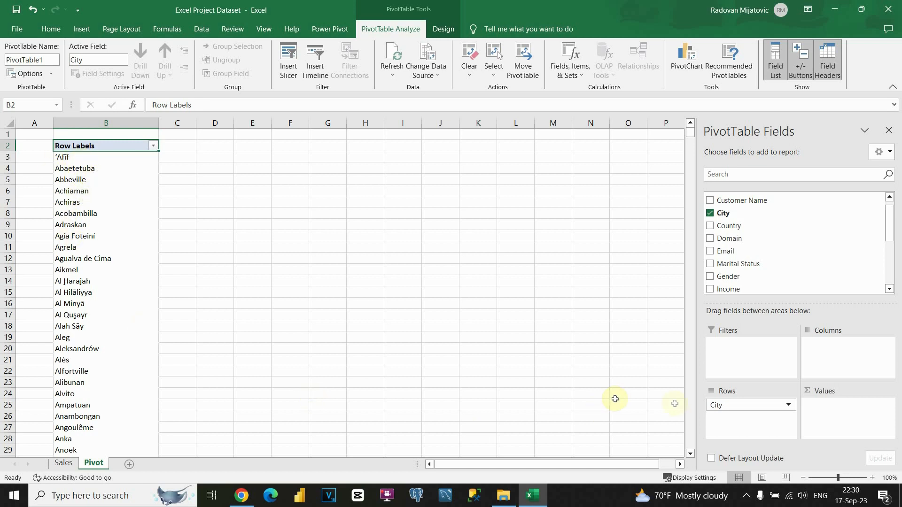
{"action": "left_click_drag", "start_coordinate": [719, 405], "coordinate": [839, 360]}
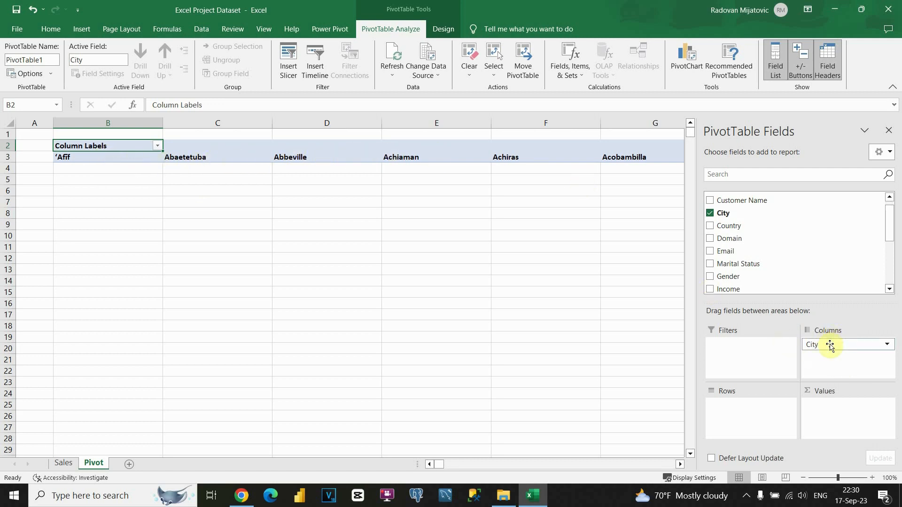
{"action": "left_click_drag", "start_coordinate": [829, 346], "coordinate": [735, 419]}
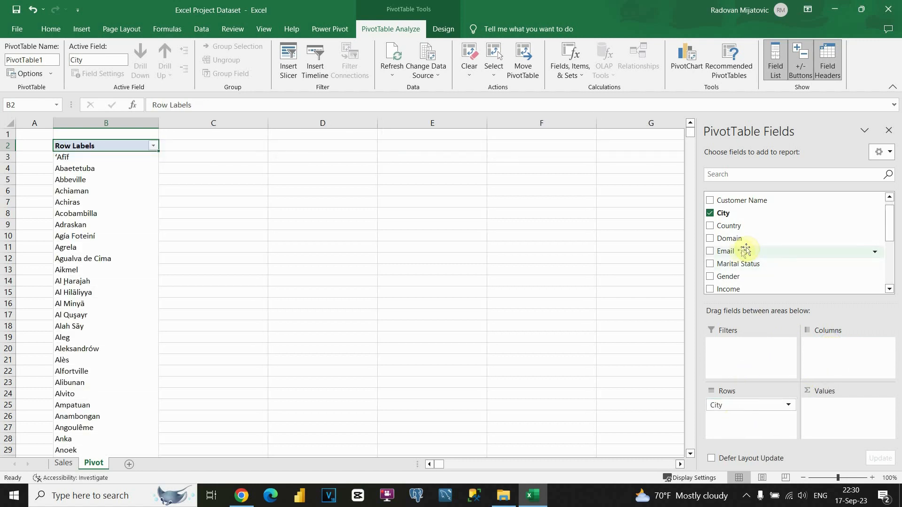
{"action": "scroll", "coordinate": [746, 252], "scroll_direction": "down", "scroll_amount": 3}
{"action": "scroll", "coordinate": [751, 248], "scroll_direction": "up", "scroll_amount": 1}
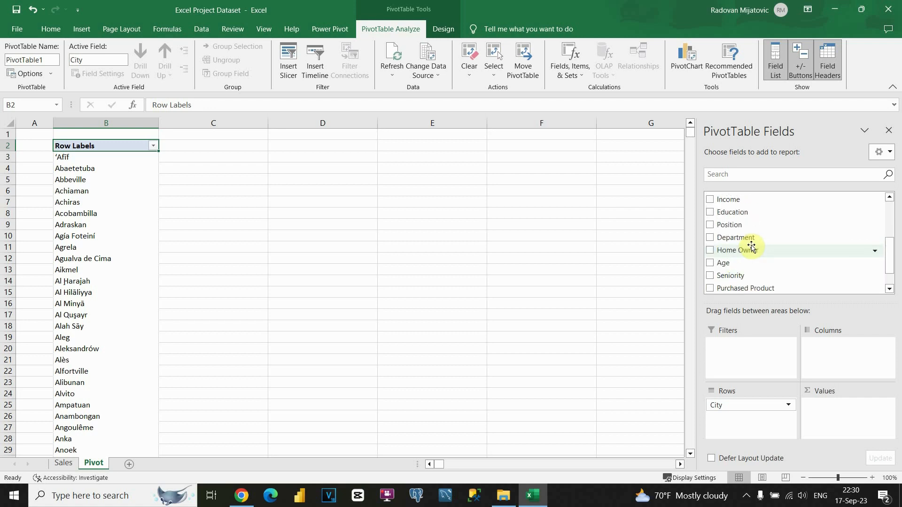
{"action": "scroll", "coordinate": [747, 242], "scroll_direction": "up", "scroll_amount": 1}
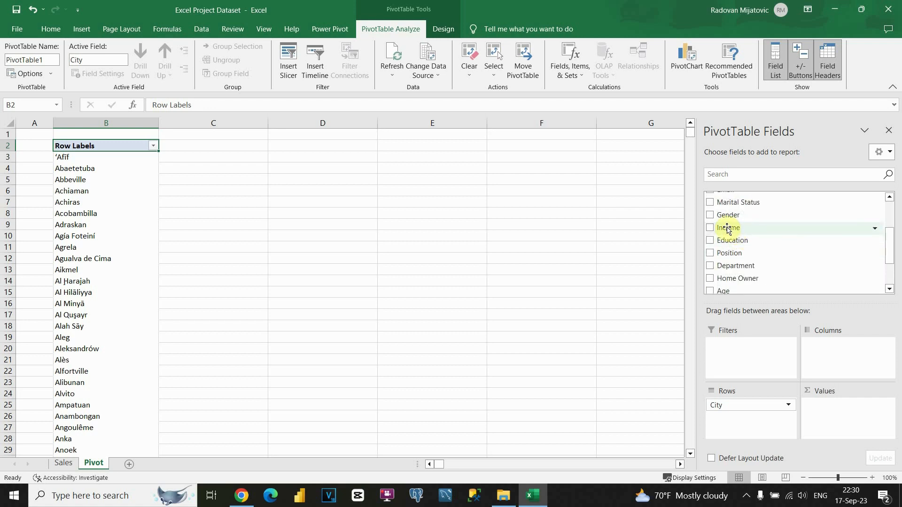
{"action": "left_click_drag", "start_coordinate": [726, 228], "coordinate": [830, 411]}
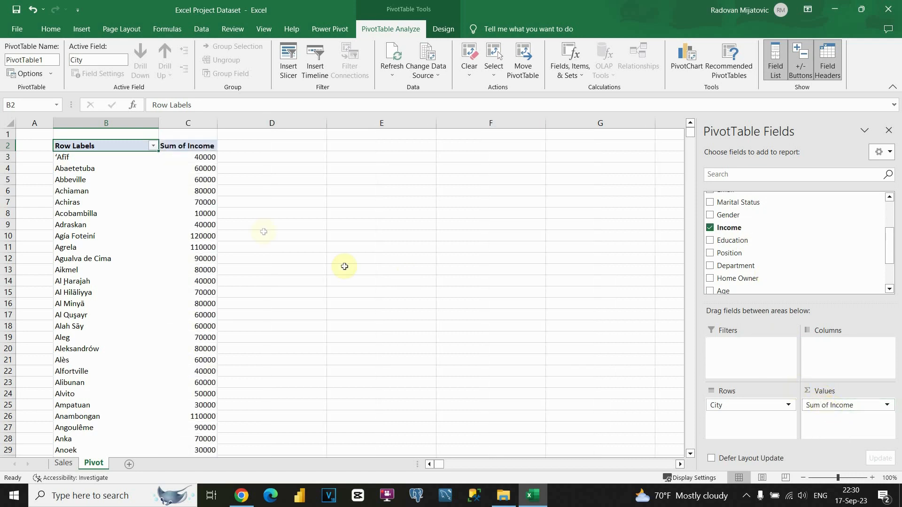
Step: Check that the Sum of Income value field uses Sum, closing its settings unchanged
{"action": "scroll", "coordinate": [176, 196], "scroll_direction": "down", "scroll_amount": 16}
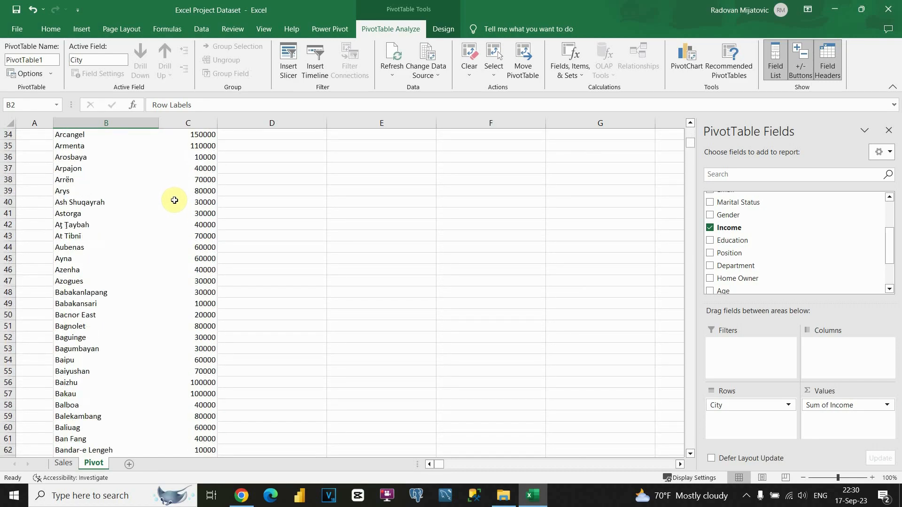
{"action": "scroll", "coordinate": [174, 201], "scroll_direction": "down", "scroll_amount": 20}
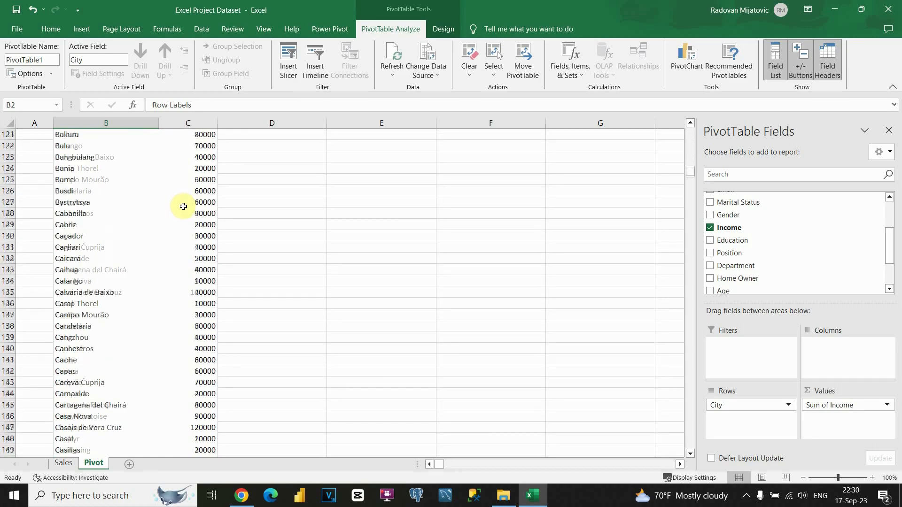
{"action": "scroll", "coordinate": [183, 206], "scroll_direction": "down", "scroll_amount": 6}
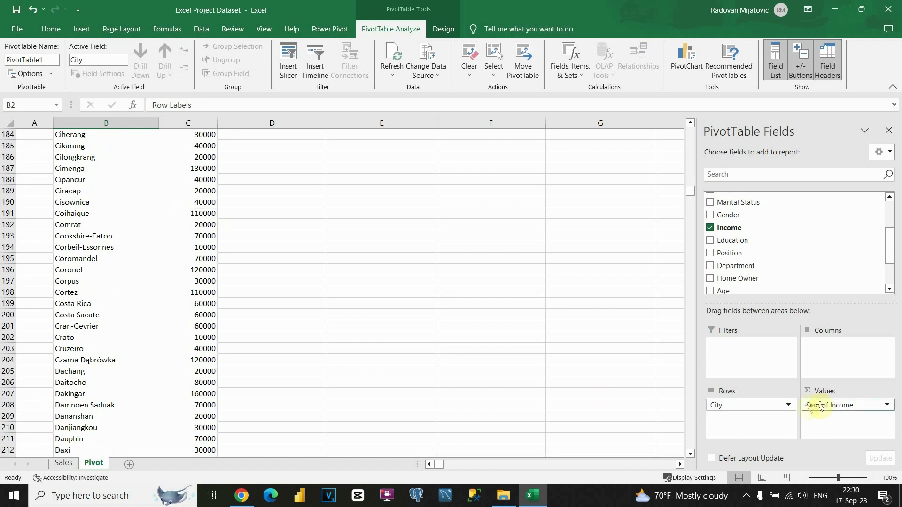
{"action": "left_click", "coordinate": [890, 407]}
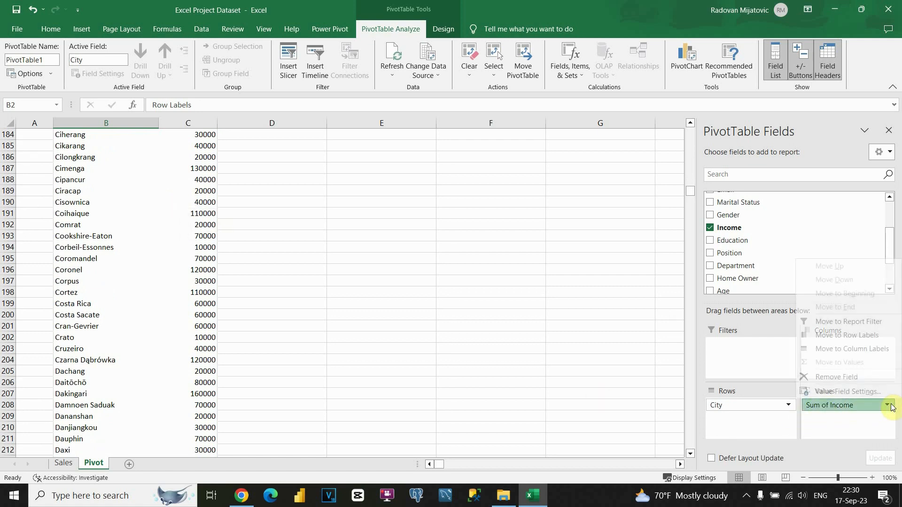
{"action": "left_click", "coordinate": [847, 392]}
{"action": "scroll", "coordinate": [181, 357], "scroll_direction": "down", "scroll_amount": 1}
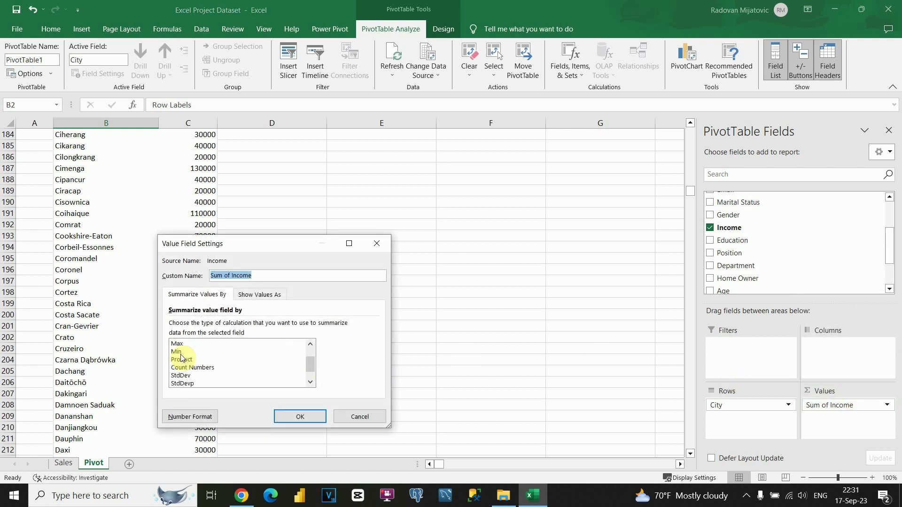
{"action": "scroll", "coordinate": [181, 357], "scroll_direction": "up", "scroll_amount": 1}
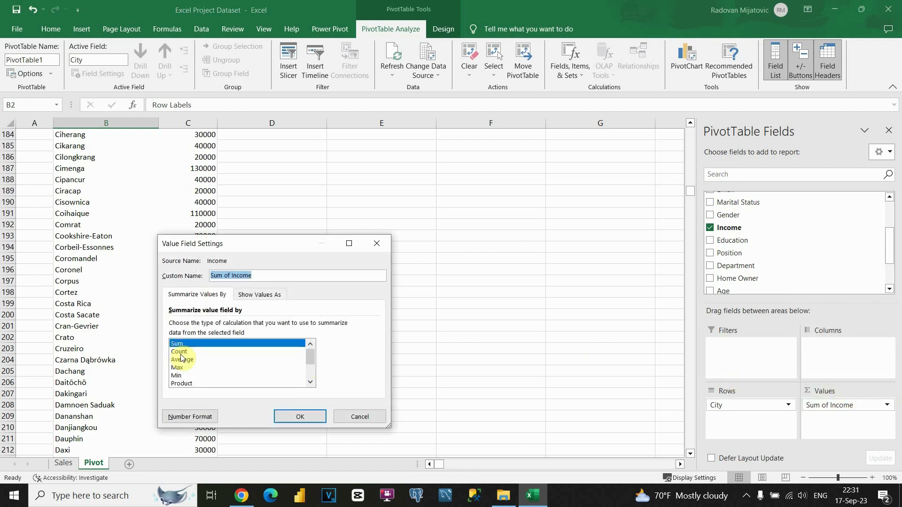
{"action": "left_click", "coordinate": [365, 420]}
{"action": "scroll", "coordinate": [239, 263], "scroll_direction": "up", "scroll_amount": 20}
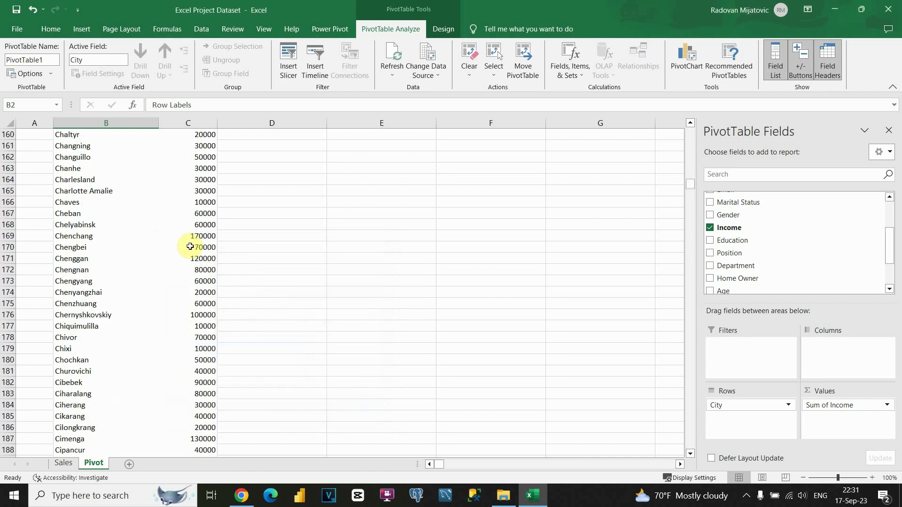
{"action": "scroll", "coordinate": [190, 246], "scroll_direction": "up", "scroll_amount": 20}
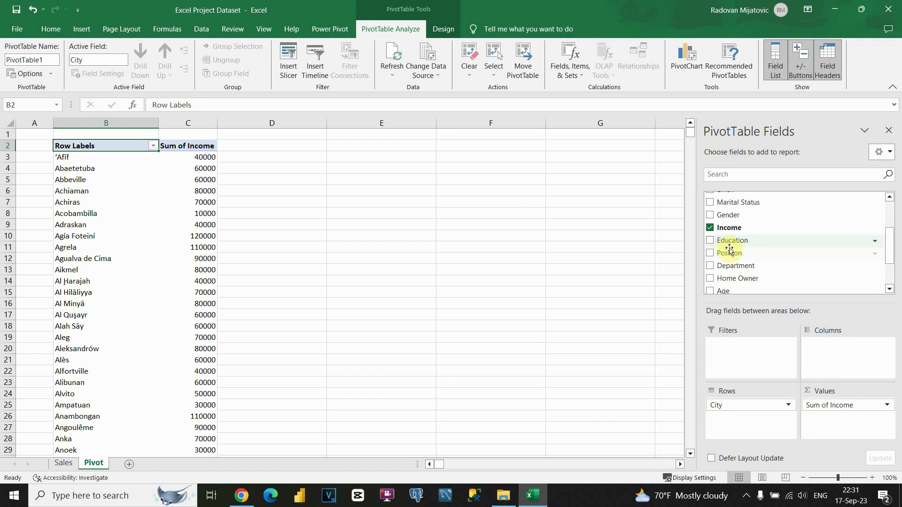
Step: Swap City for Seniority in the pivot rows, giving Junior 4910000, Medior 21710000, Senior 31050000
{"action": "scroll", "coordinate": [729, 250], "scroll_direction": "down", "scroll_amount": 1}
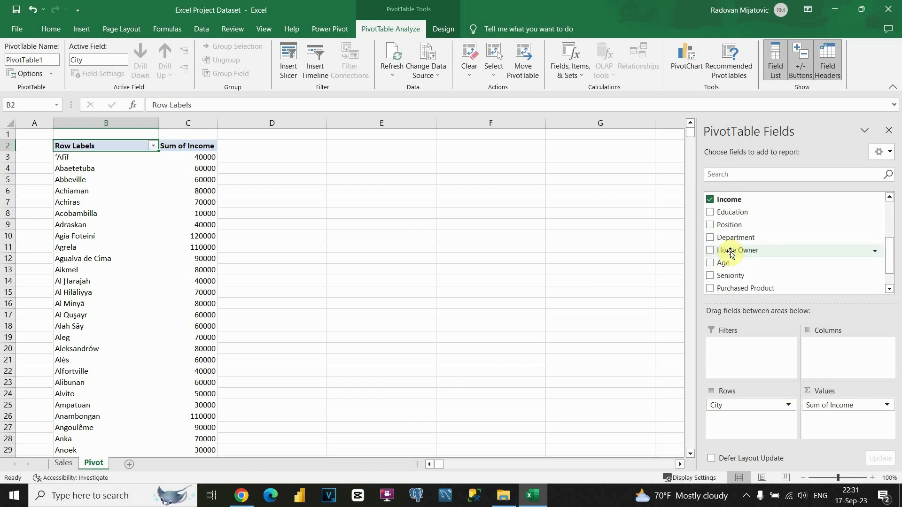
{"action": "scroll", "coordinate": [731, 254], "scroll_direction": "down", "scroll_amount": 1}
{"action": "left_click_drag", "start_coordinate": [730, 249], "coordinate": [658, 358]}
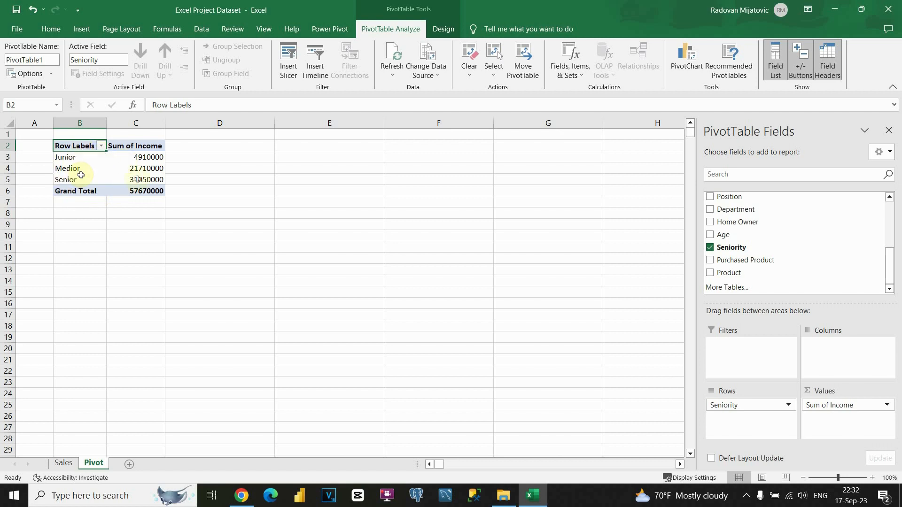
{"action": "left_click_drag", "start_coordinate": [135, 158], "coordinate": [135, 191]}
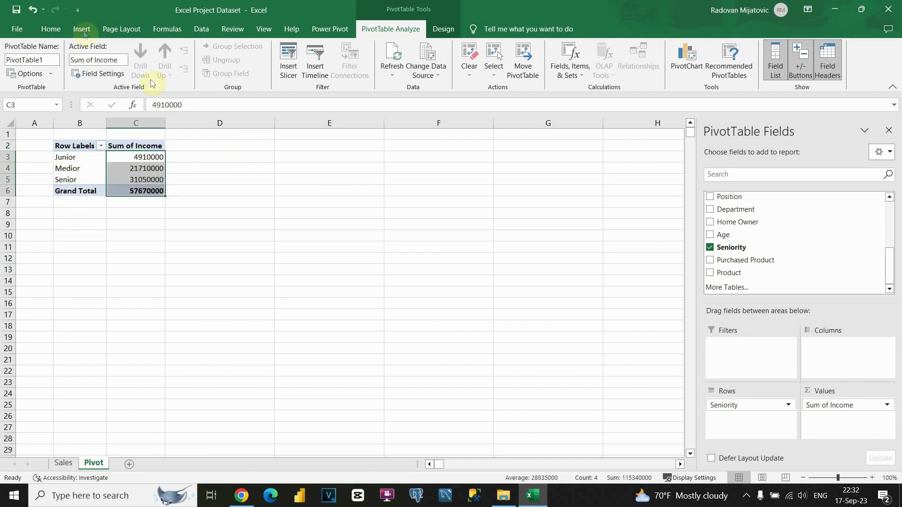
Step: Apply Comma Style to the income values in C3:C6
{"action": "left_click", "coordinate": [51, 29]}
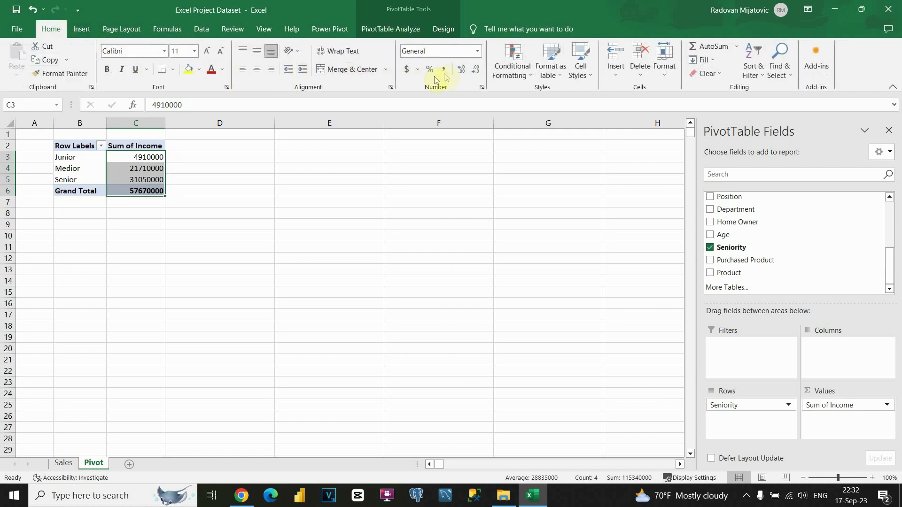
{"action": "left_click", "coordinate": [443, 69]}
{"action": "left_click", "coordinate": [207, 179]}
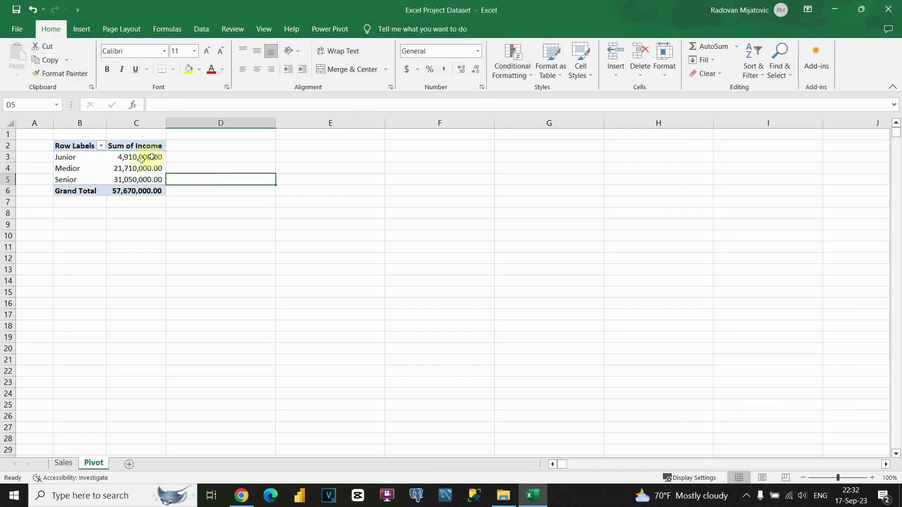
Step: Rename the pivot headers to Income in C2 and Seniority in B2
{"action": "left_click", "coordinate": [140, 148]}
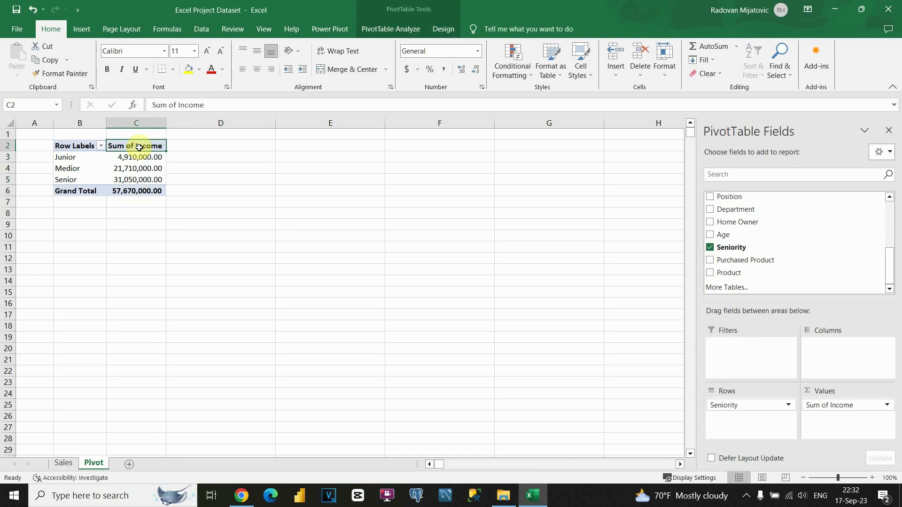
{"action": "type", "text": "Income"}
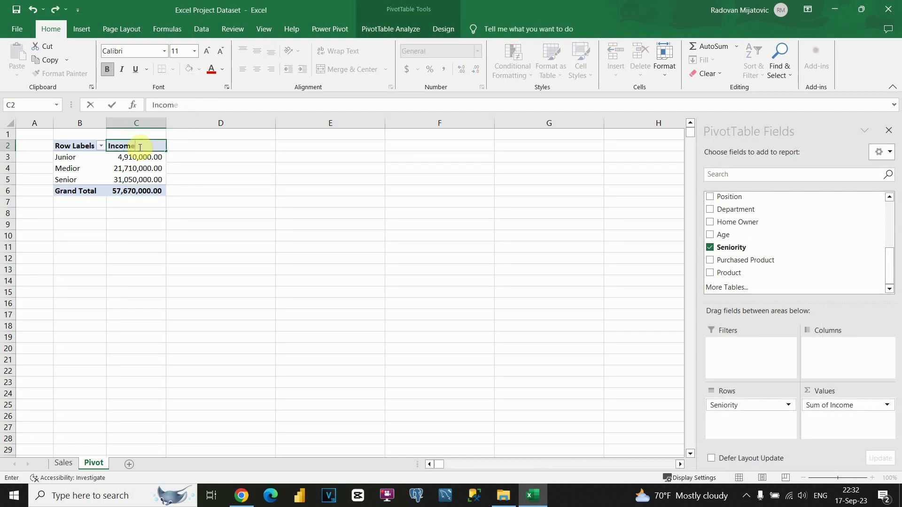
{"action": "key", "text": "Return"}
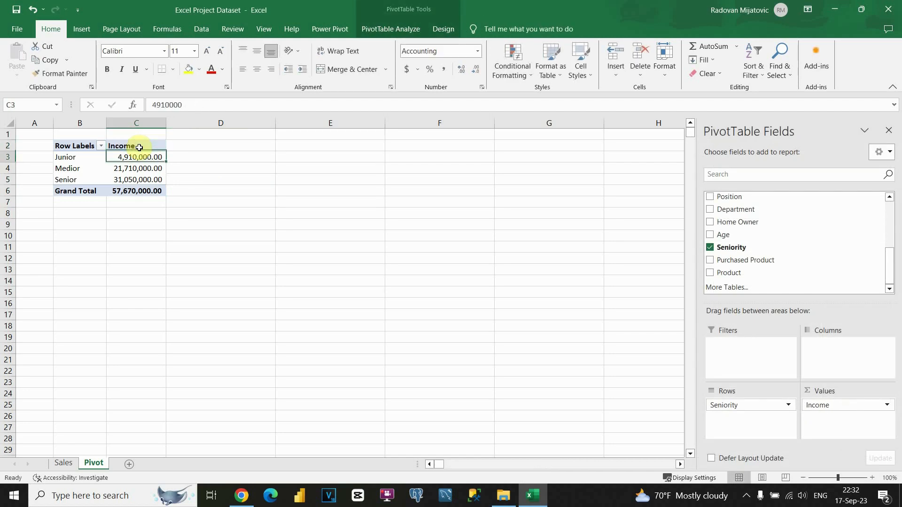
{"action": "left_click", "coordinate": [87, 147]}
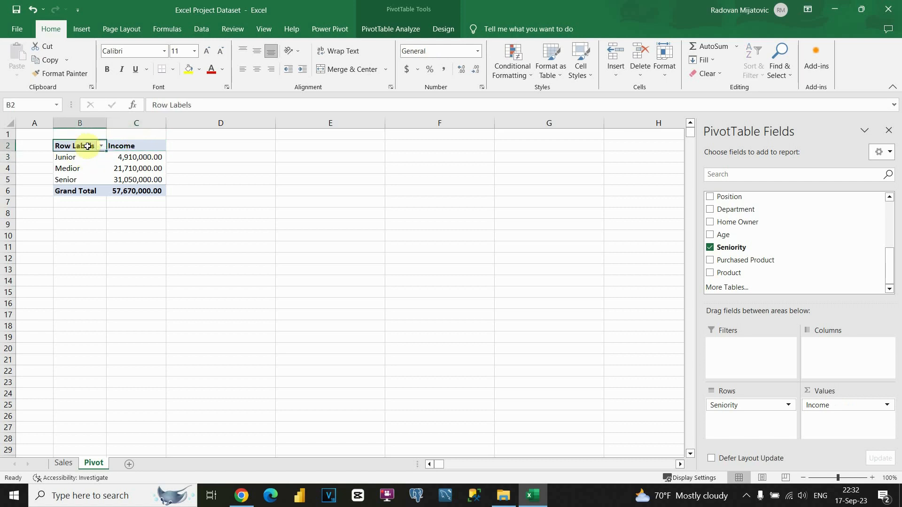
{"action": "type", "text": "Seniority"}
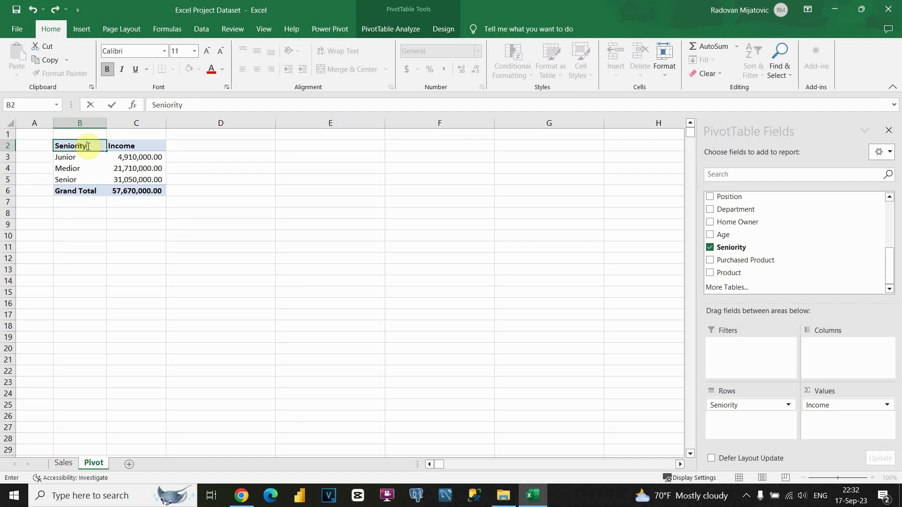
{"action": "key", "text": "Return"}
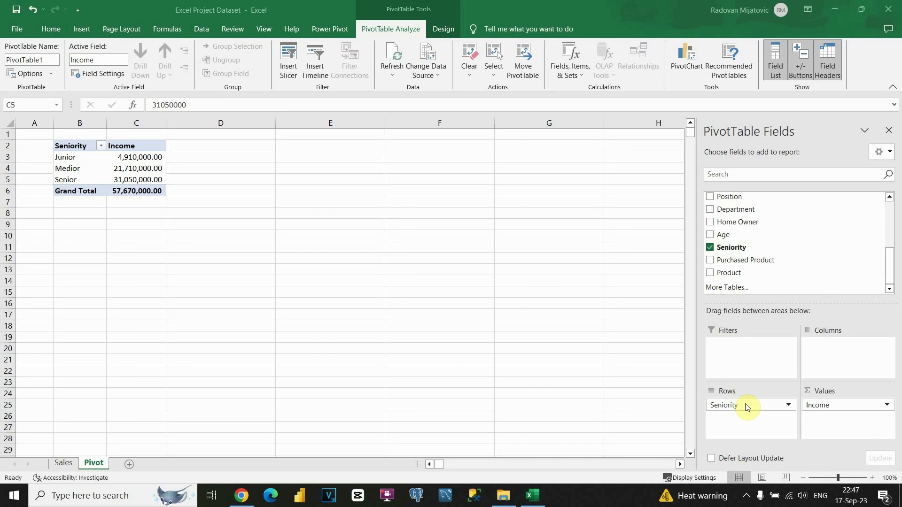
Step: Copy the Seniority pivot table and paste a duplicate at cell B9
{"action": "left_click_drag", "start_coordinate": [59, 146], "coordinate": [120, 190]}
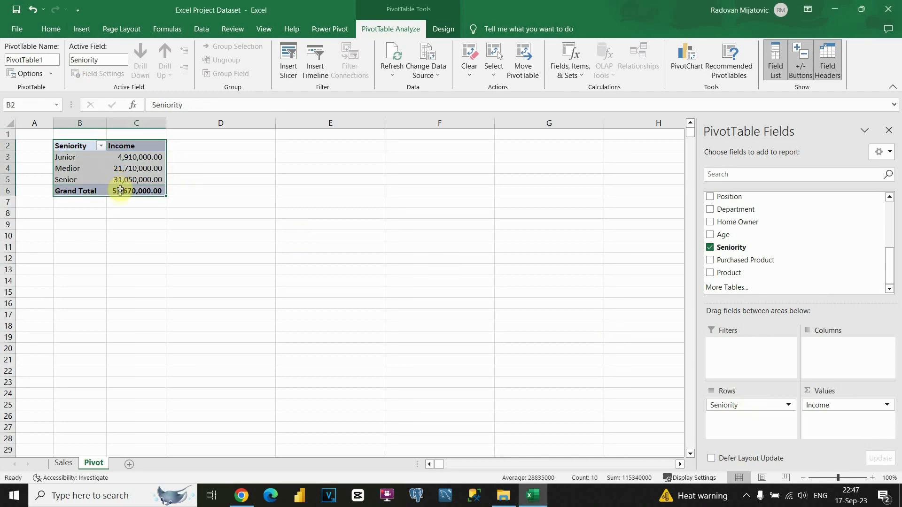
{"action": "key", "text": "ctrl+c"}
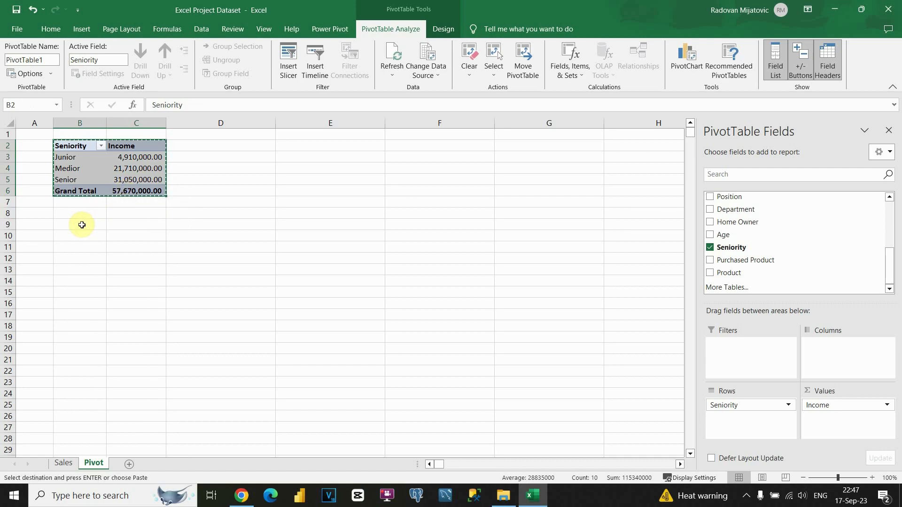
{"action": "left_click", "coordinate": [82, 225]}
{"action": "key", "text": "ctrl+v"}
{"action": "left_click", "coordinate": [111, 236]}
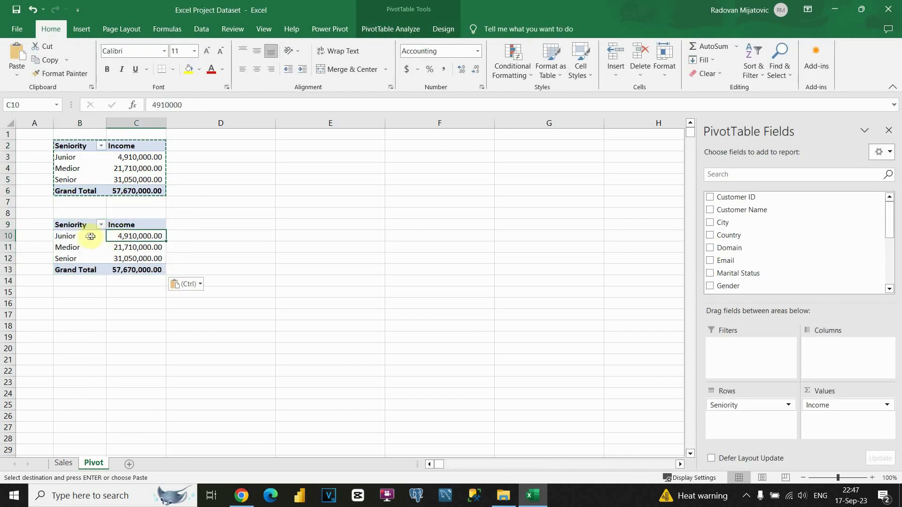
{"action": "left_click", "coordinate": [90, 236]}
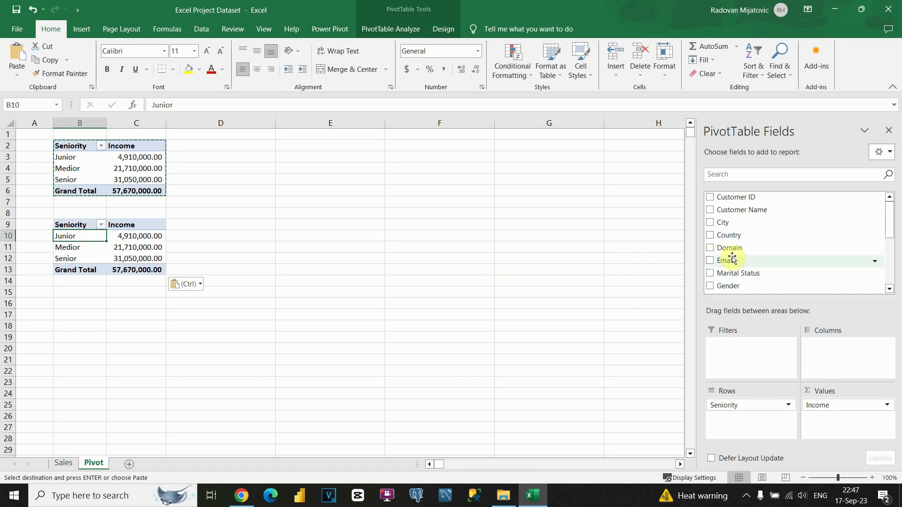
Step: Replace Seniority with Product as the row field of the copied pivot
{"action": "scroll", "coordinate": [728, 256], "scroll_direction": "down", "scroll_amount": 4}
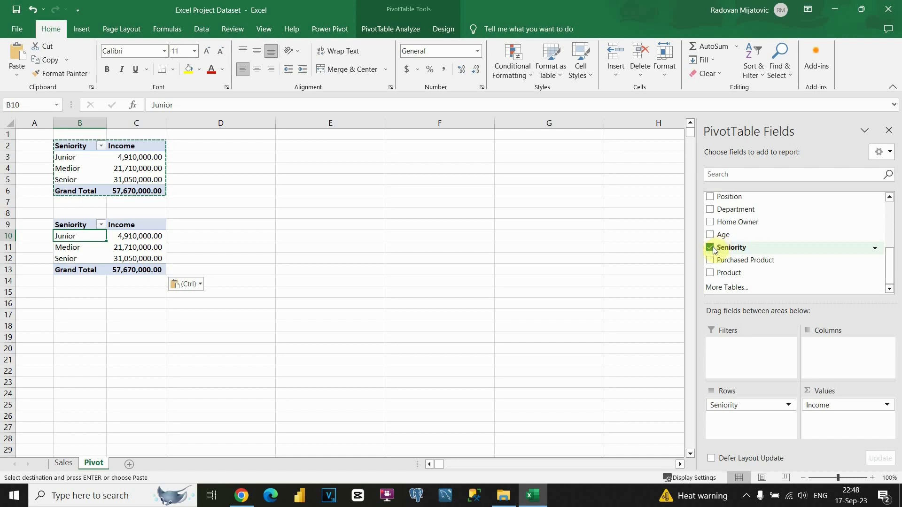
{"action": "left_click", "coordinate": [710, 273]}
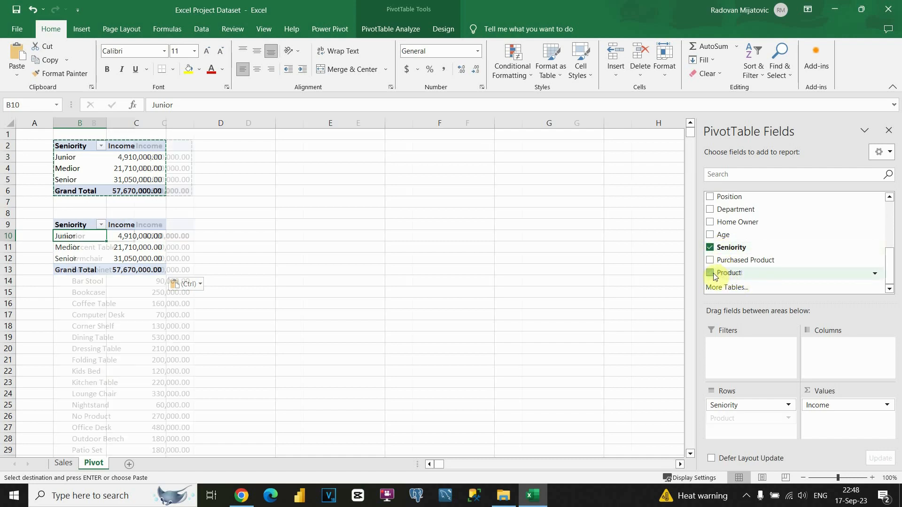
{"action": "left_click", "coordinate": [710, 247]}
{"action": "scroll", "coordinate": [118, 297], "scroll_direction": "down", "scroll_amount": 5}
{"action": "scroll", "coordinate": [109, 300], "scroll_direction": "up", "scroll_amount": 6}
{"action": "scroll", "coordinate": [110, 254], "scroll_direction": "down", "scroll_amount": 3}
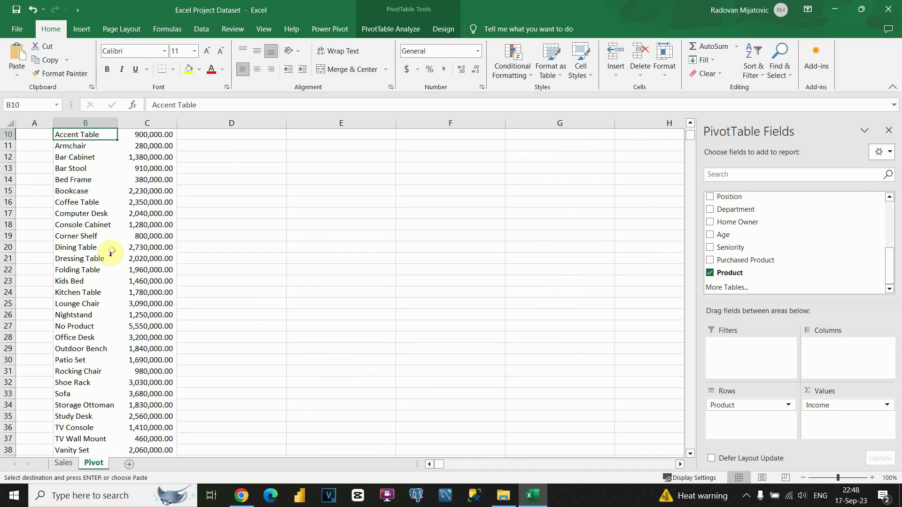
{"action": "scroll", "coordinate": [111, 252], "scroll_direction": "down", "scroll_amount": 3}
{"action": "scroll", "coordinate": [105, 244], "scroll_direction": "up", "scroll_amount": 6}
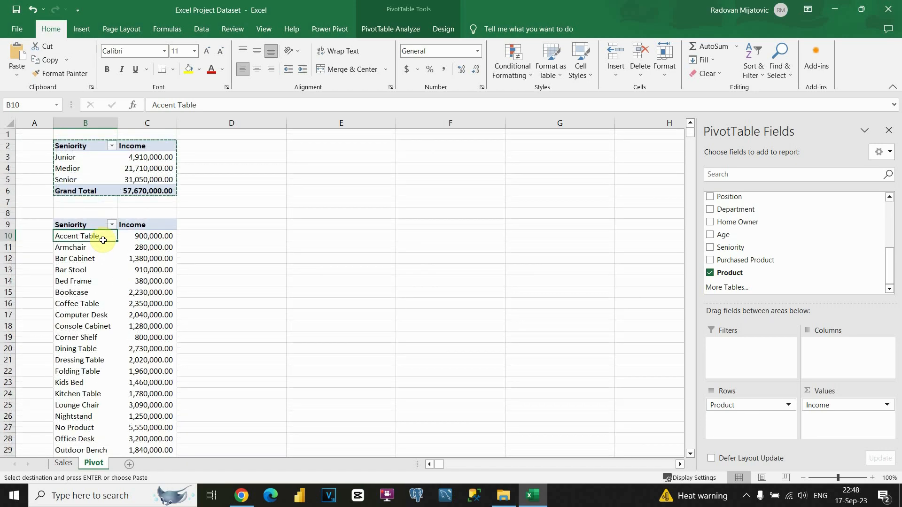
Step: Rename the B9 pivot's row header to Product
{"action": "left_click", "coordinate": [82, 225]}
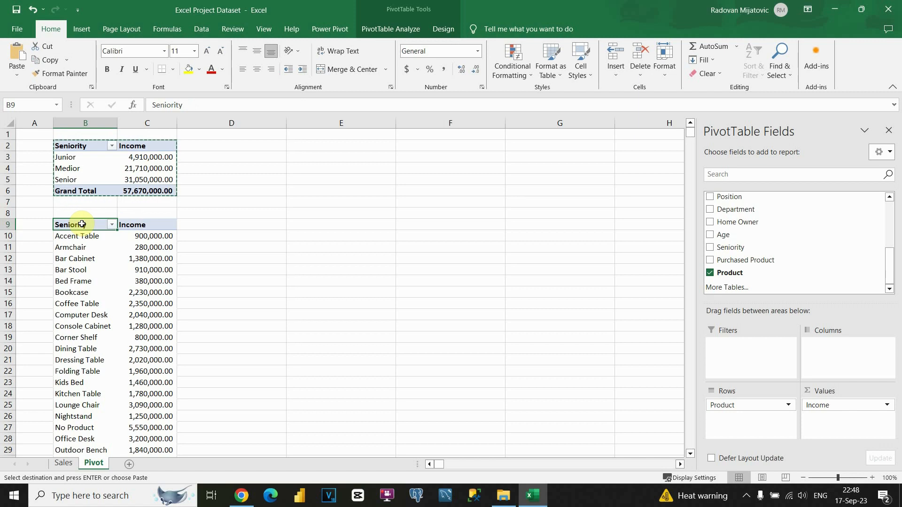
{"action": "type", "text": "Product"}
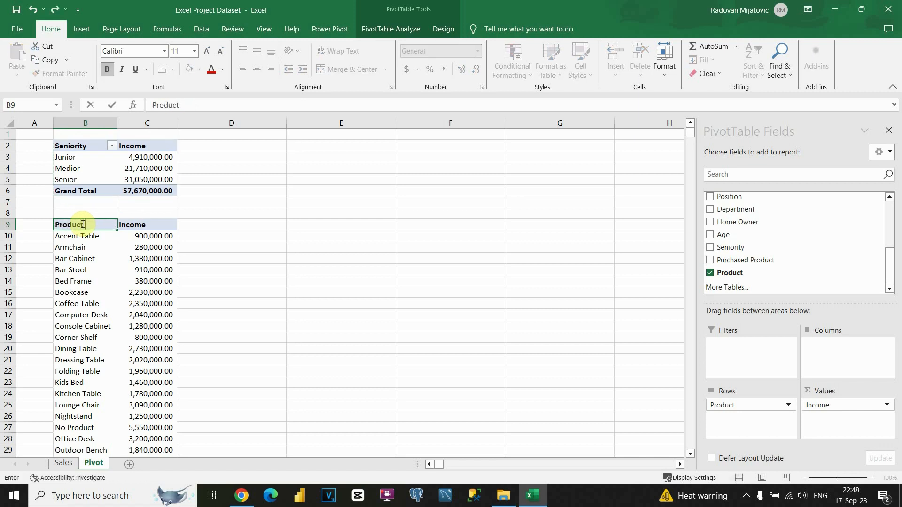
{"action": "key", "text": "Return"}
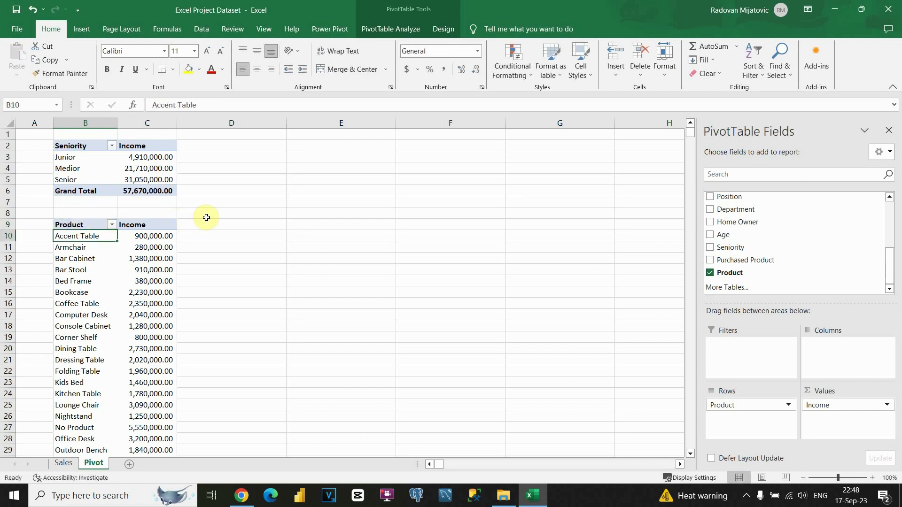
Step: Paste another copy of the Seniority pivot at E2 and narrow columns E and F
{"action": "left_click", "coordinate": [165, 225]}
{"action": "scroll", "coordinate": [768, 260], "scroll_direction": "up", "scroll_amount": 4}
{"action": "scroll", "coordinate": [770, 261], "scroll_direction": "down", "scroll_amount": 3}
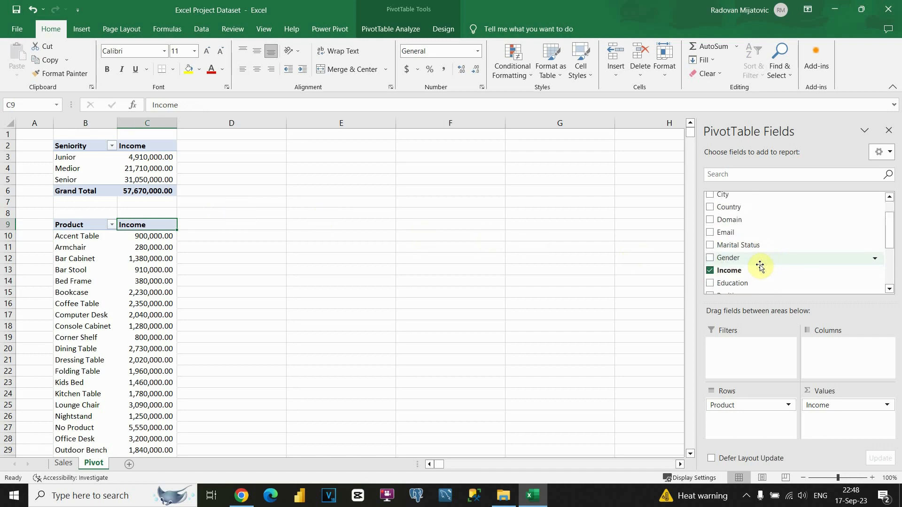
{"action": "scroll", "coordinate": [754, 257], "scroll_direction": "down", "scroll_amount": 1}
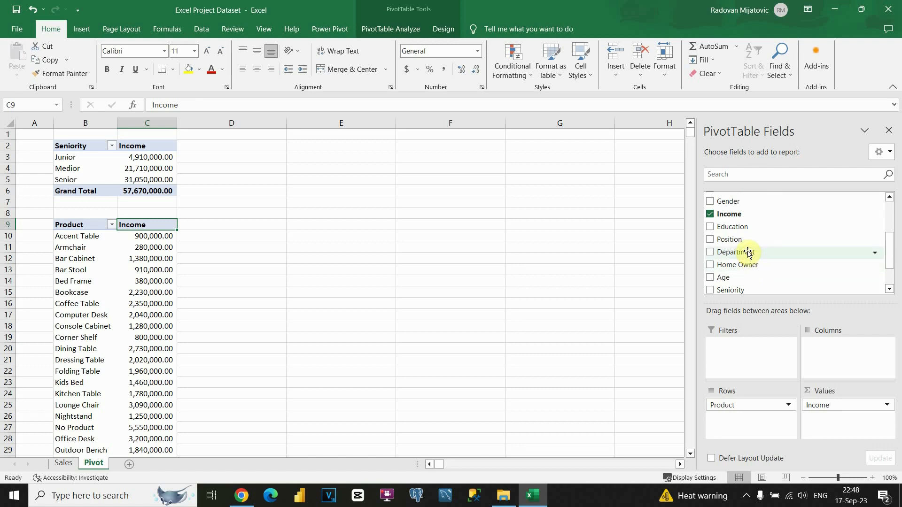
{"action": "left_click", "coordinate": [91, 226]}
{"action": "left_click_drag", "start_coordinate": [69, 150], "coordinate": [142, 189]}
{"action": "key", "text": "ctrl+c"}
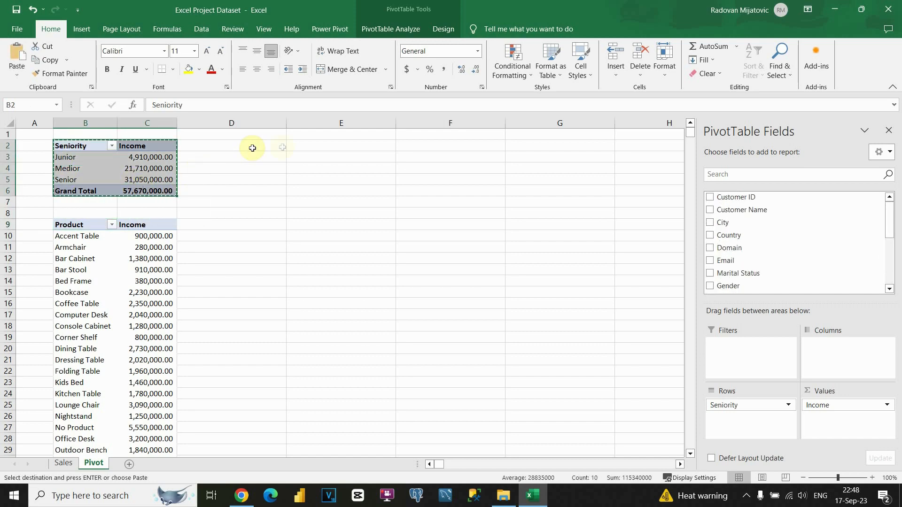
{"action": "left_click", "coordinate": [297, 146]}
{"action": "key", "text": "ctrl+v"}
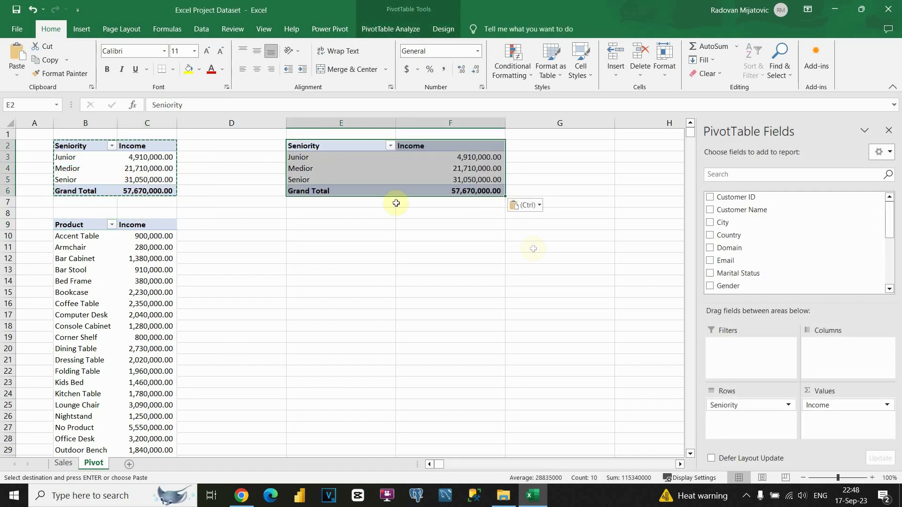
{"action": "left_click_drag", "start_coordinate": [396, 121], "coordinate": [347, 123]}
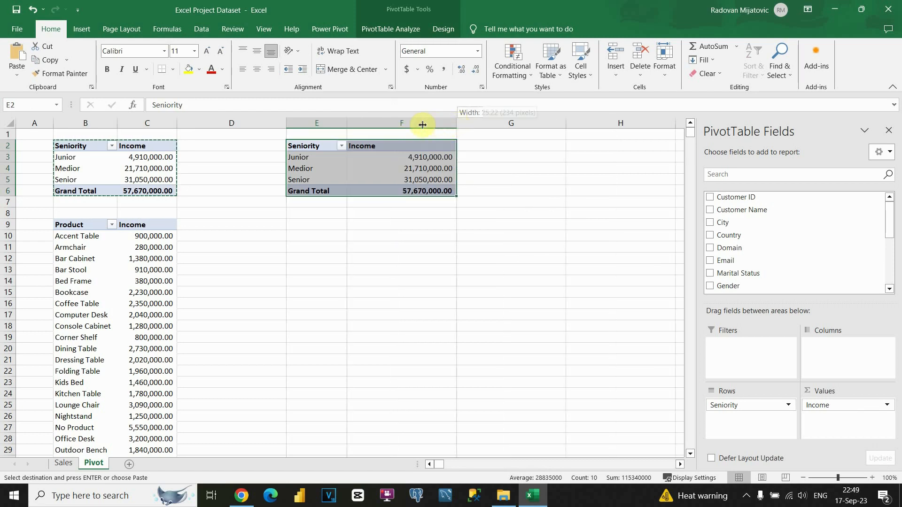
{"action": "left_click_drag", "start_coordinate": [456, 123], "coordinate": [421, 124]}
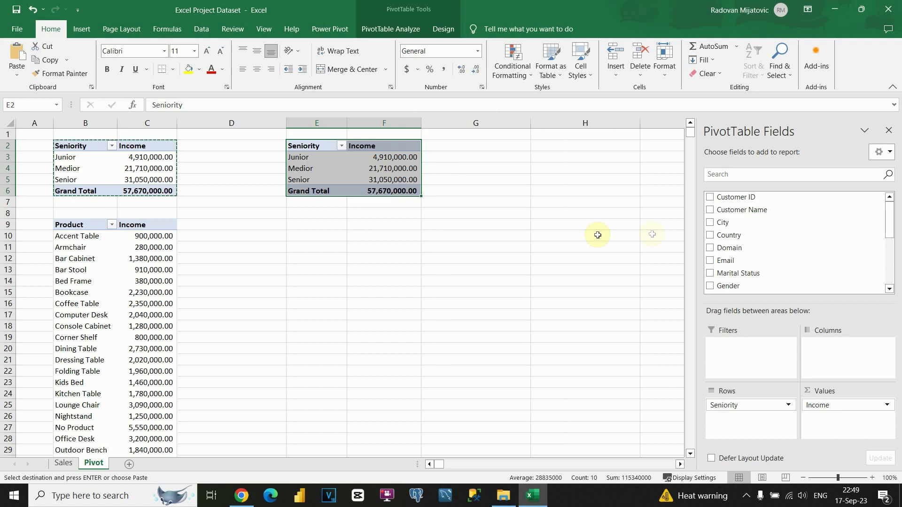
Step: Replace Seniority with Department as the E2 pivot's row field and clear the copy marquee
{"action": "scroll", "coordinate": [734, 240], "scroll_direction": "down", "scroll_amount": 5}
{"action": "scroll", "coordinate": [734, 240], "scroll_direction": "up", "scroll_amount": 5}
{"action": "scroll", "coordinate": [735, 241], "scroll_direction": "down", "scroll_amount": 6}
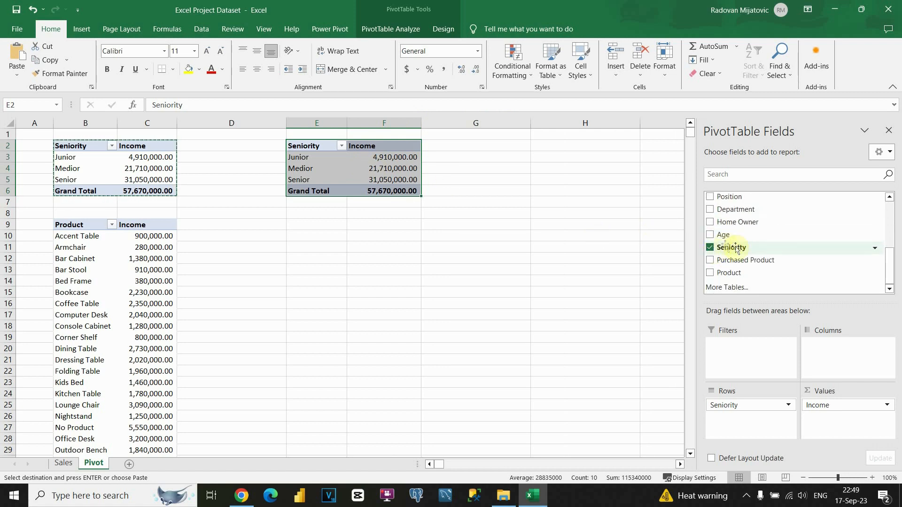
{"action": "left_click", "coordinate": [710, 209]}
{"action": "left_click", "coordinate": [710, 247]}
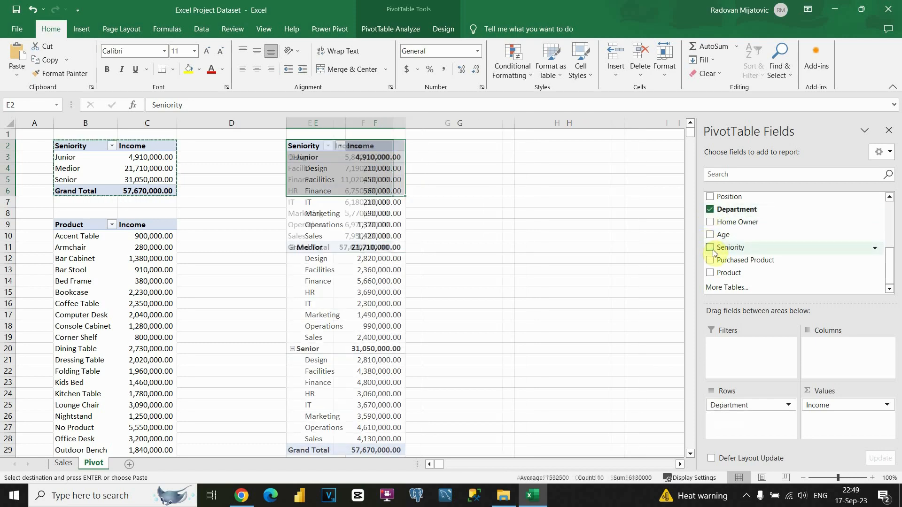
{"action": "left_click", "coordinate": [324, 216]}
{"action": "left_click", "coordinate": [446, 182]}
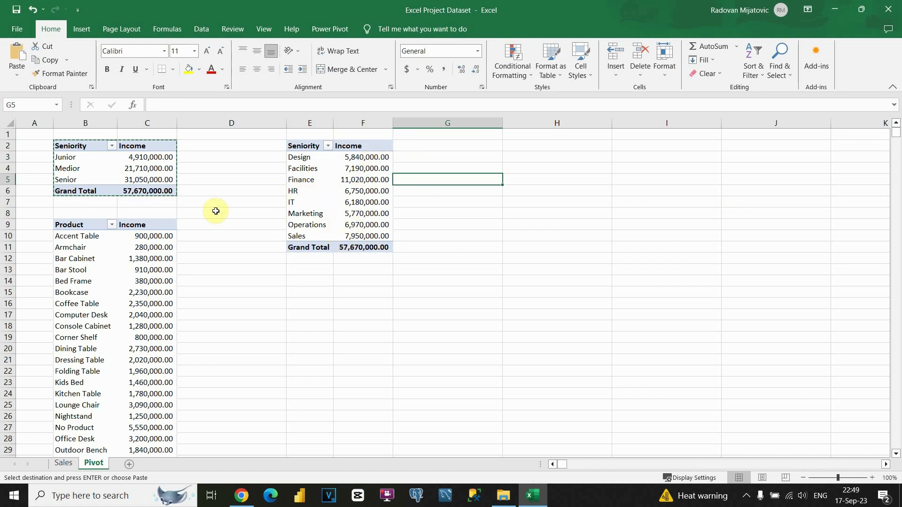
{"action": "key", "text": "Escape"}
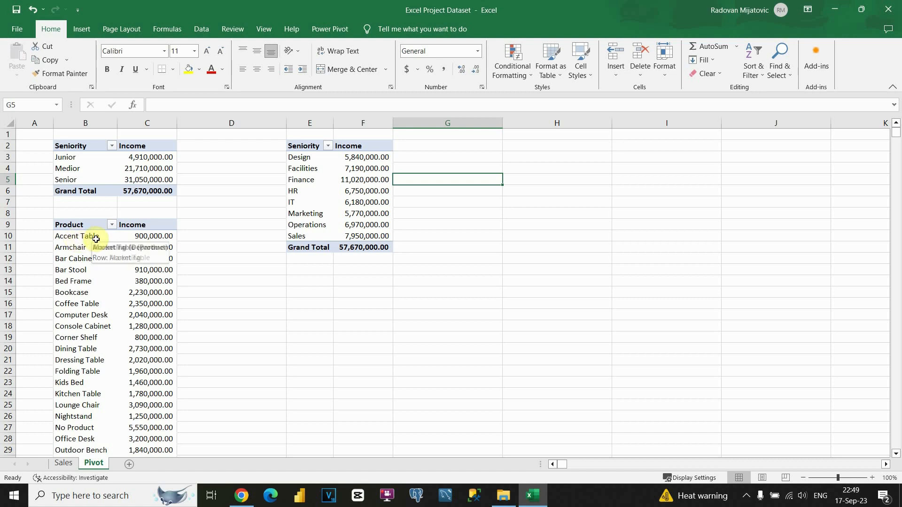
Step: Rename the E2 pivot's row header to Department
{"action": "left_click", "coordinate": [306, 147]}
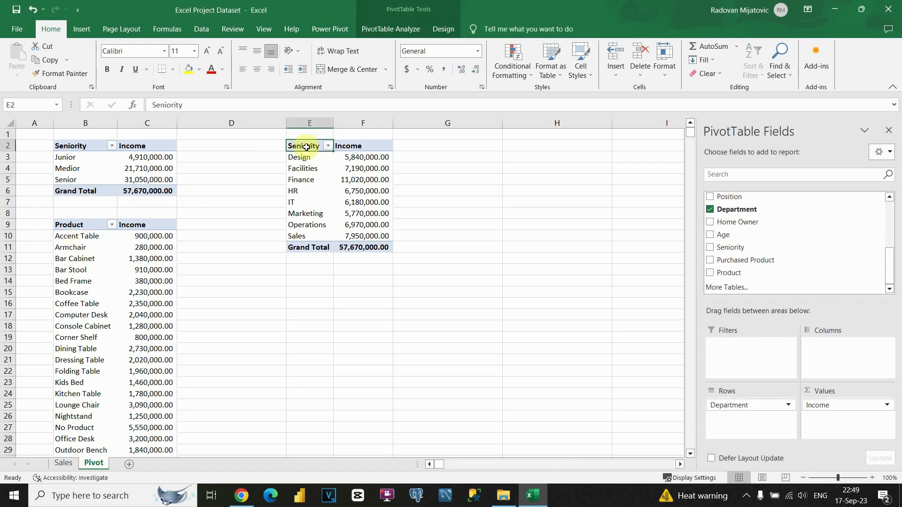
{"action": "type", "text": "Design"}
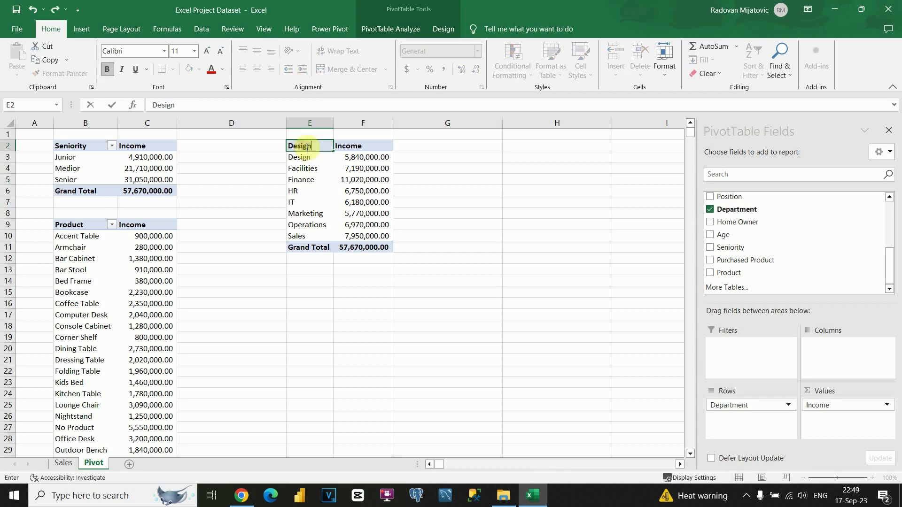
{"action": "key", "text": "BackSpace"}
{"action": "key", "text": "BackSpace"}
{"action": "key", "text": "BackSpace"}
{"action": "key", "text": "BackSpace"}
{"action": "type", "text": "partment"}
{"action": "key", "text": "Return"}
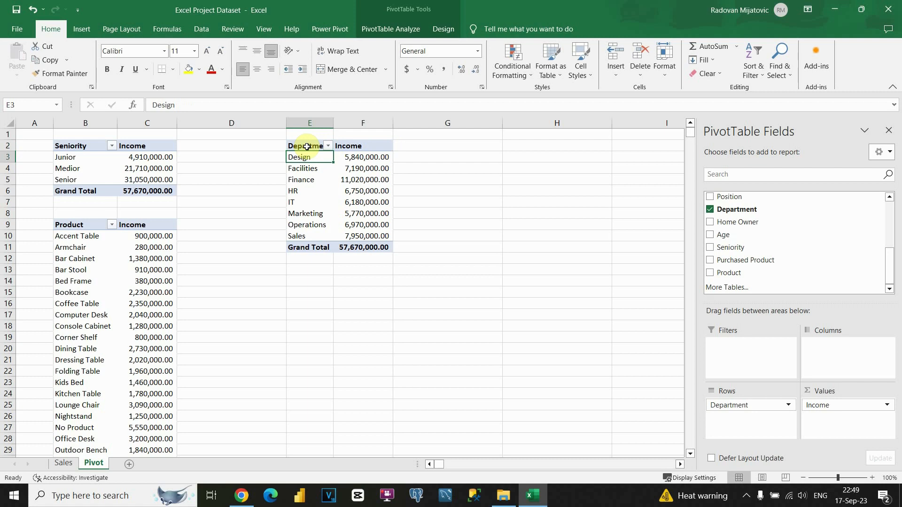
Step: Regroup the B9 pivot's Sum of Income by Education instead of Product
{"action": "left_click", "coordinate": [82, 236]}
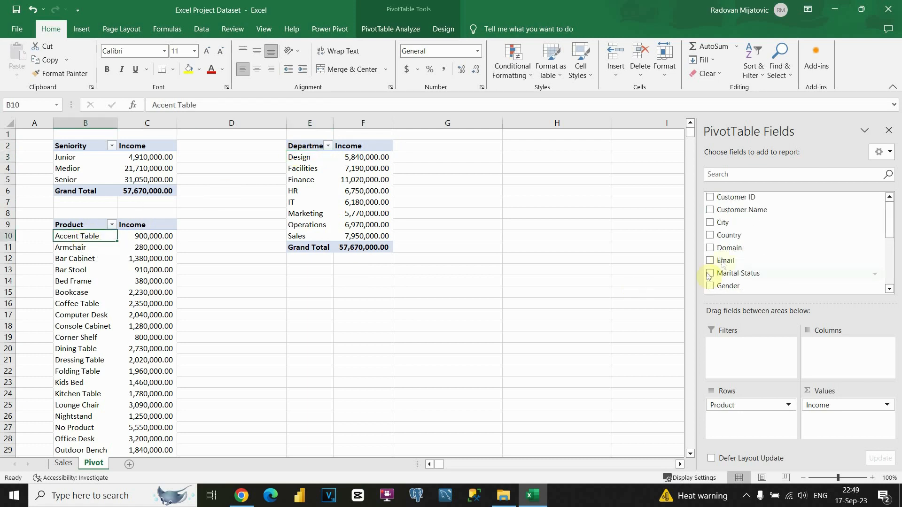
{"action": "scroll", "coordinate": [748, 243], "scroll_direction": "down", "scroll_amount": 1}
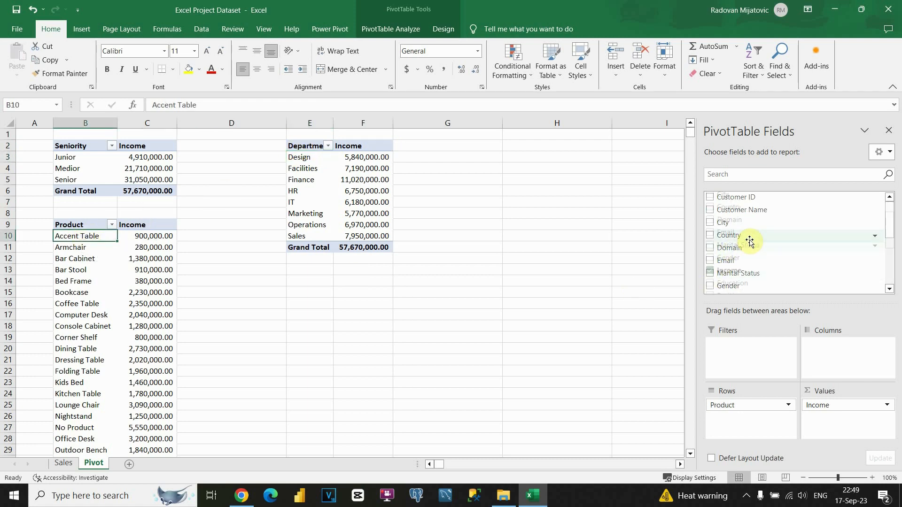
{"action": "scroll", "coordinate": [749, 242], "scroll_direction": "down", "scroll_amount": 1}
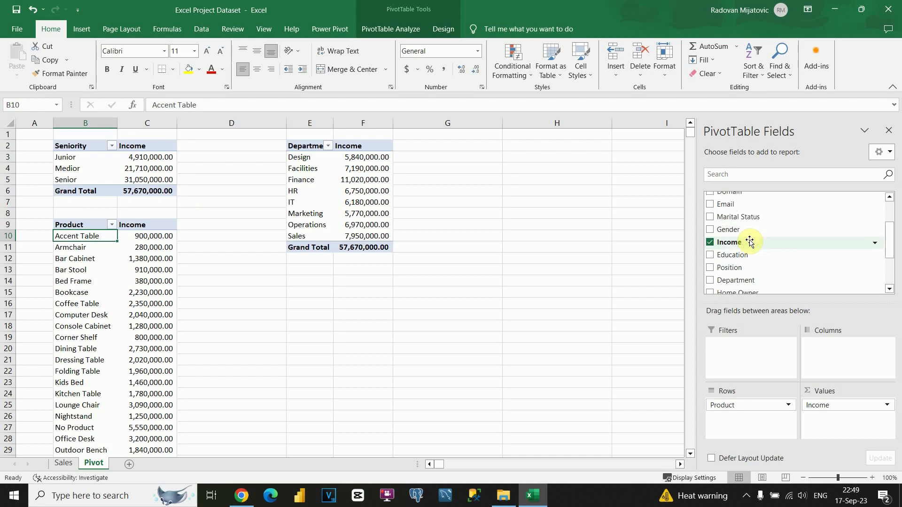
{"action": "left_click", "coordinate": [709, 242]}
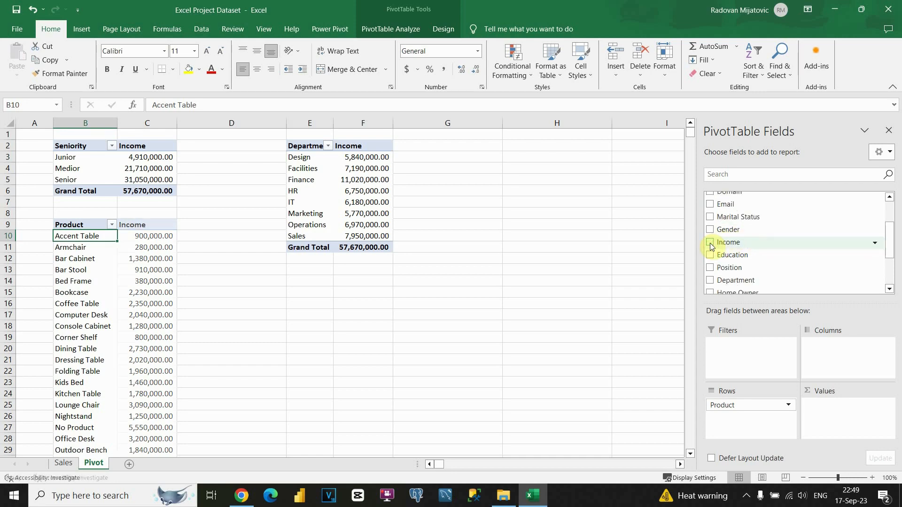
{"action": "left_click", "coordinate": [710, 243]}
{"action": "left_click", "coordinate": [710, 255]}
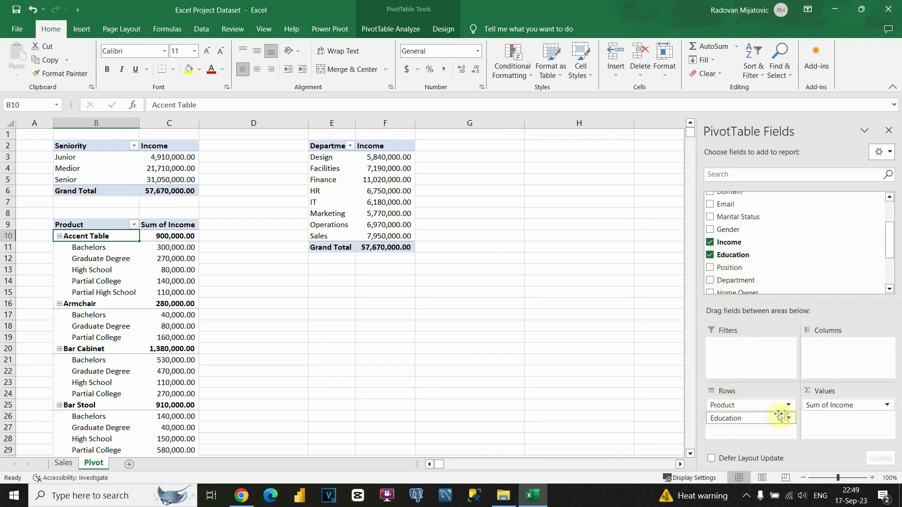
{"action": "scroll", "coordinate": [733, 277], "scroll_direction": "down", "scroll_amount": 2}
{"action": "left_click", "coordinate": [710, 273]}
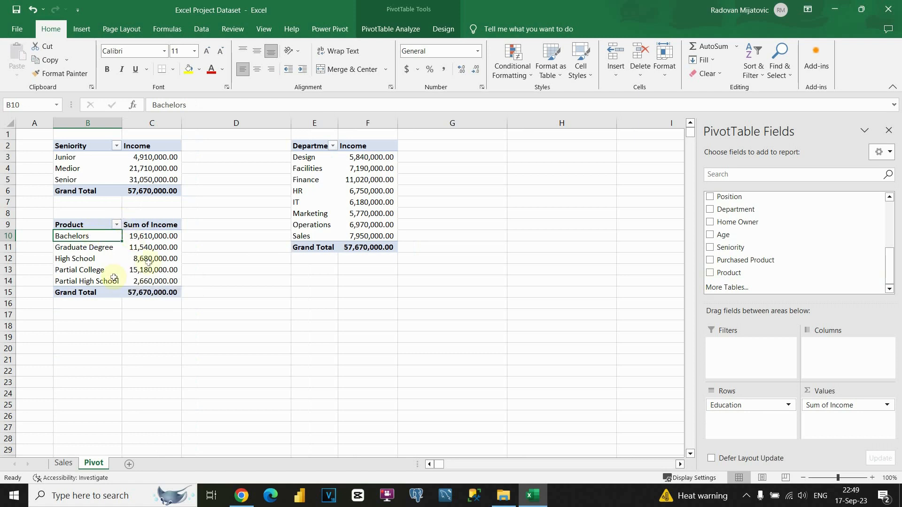
Step: Rename the B9 pivot's row header to Education
{"action": "left_click", "coordinate": [81, 225]}
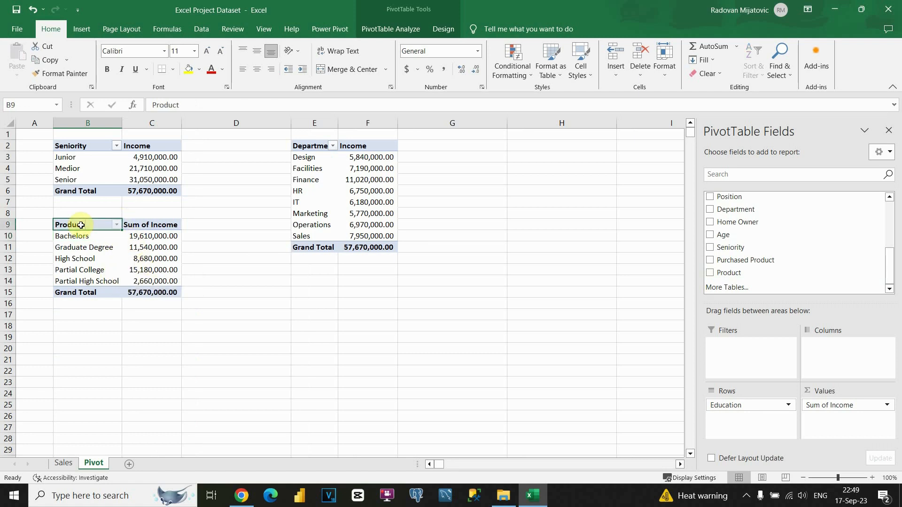
{"action": "type", "text": "E"}
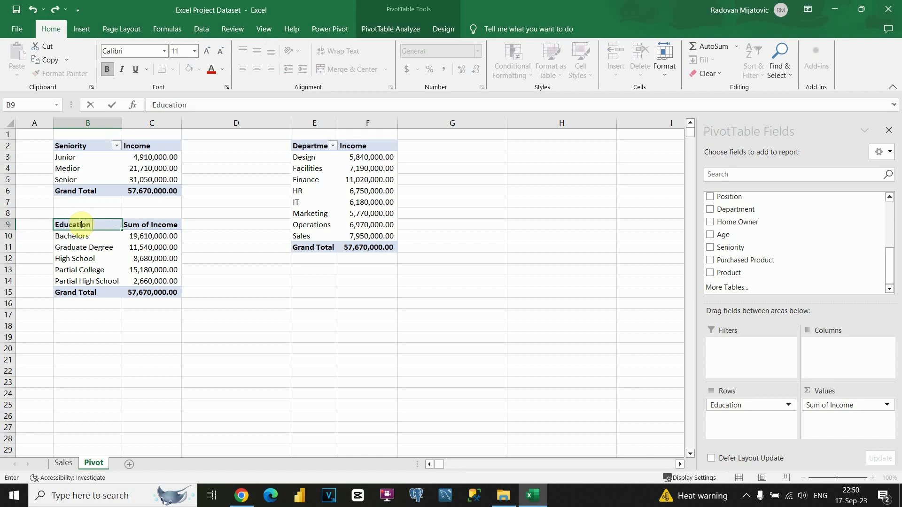
{"action": "type", "text": "ducation"}
{"action": "key", "text": "Return"}
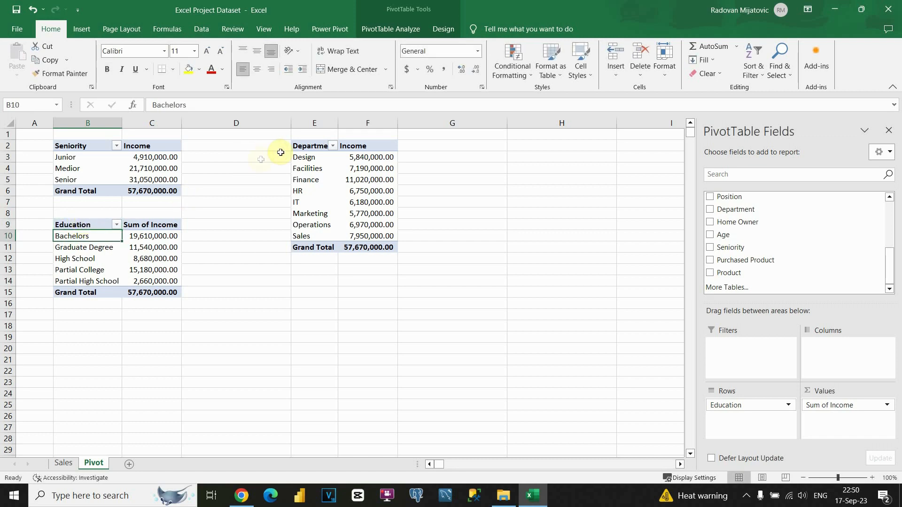
Step: Copy the Seniority pivot table and paste it at cell E15
{"action": "left_click_drag", "start_coordinate": [75, 146], "coordinate": [149, 190]}
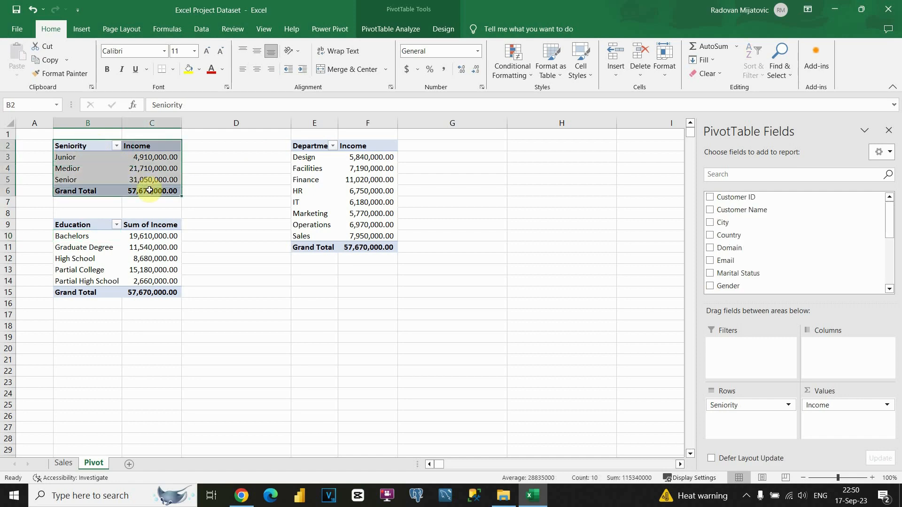
{"action": "key", "text": "ctrl+c"}
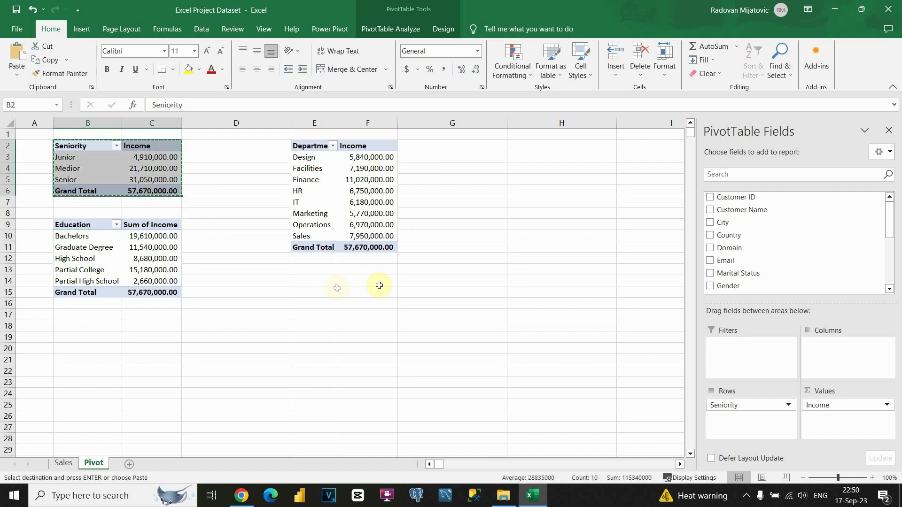
{"action": "left_click", "coordinate": [319, 289]}
{"action": "key", "text": "ctrl+v"}
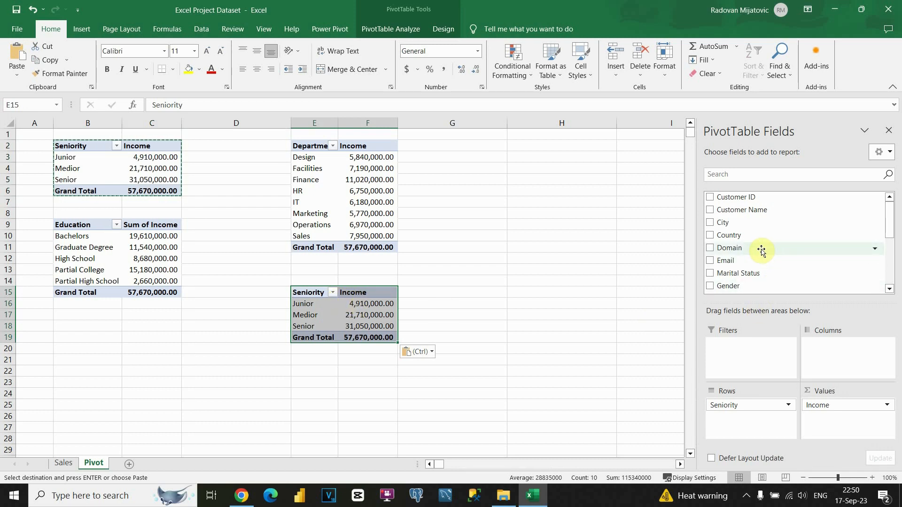
Step: Replace Seniority with Purchased Product as the E15 pivot's row field
{"action": "scroll", "coordinate": [747, 248], "scroll_direction": "down", "scroll_amount": 1}
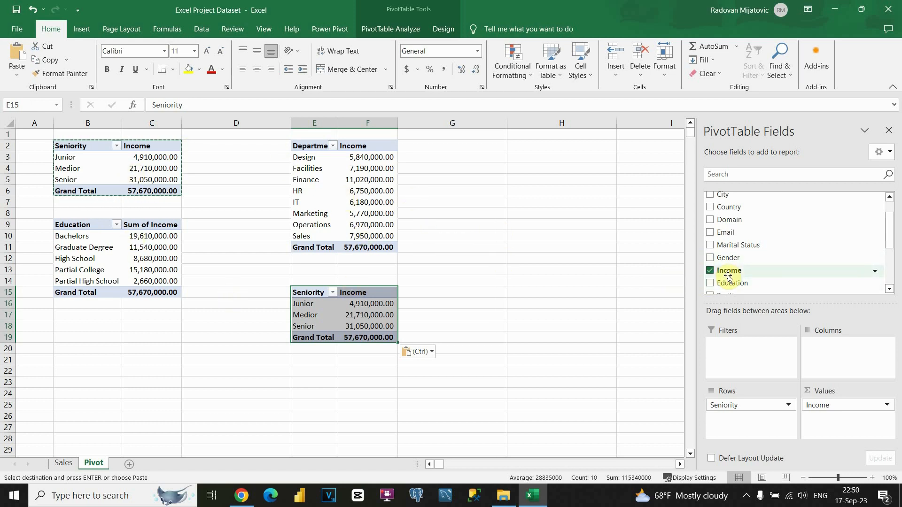
{"action": "scroll", "coordinate": [748, 253], "scroll_direction": "down", "scroll_amount": 2}
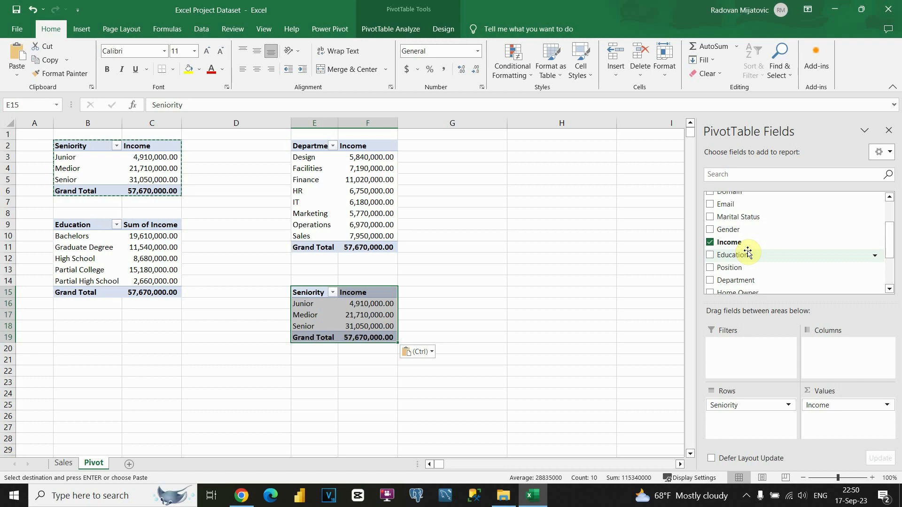
{"action": "scroll", "coordinate": [747, 253], "scroll_direction": "down", "scroll_amount": 2}
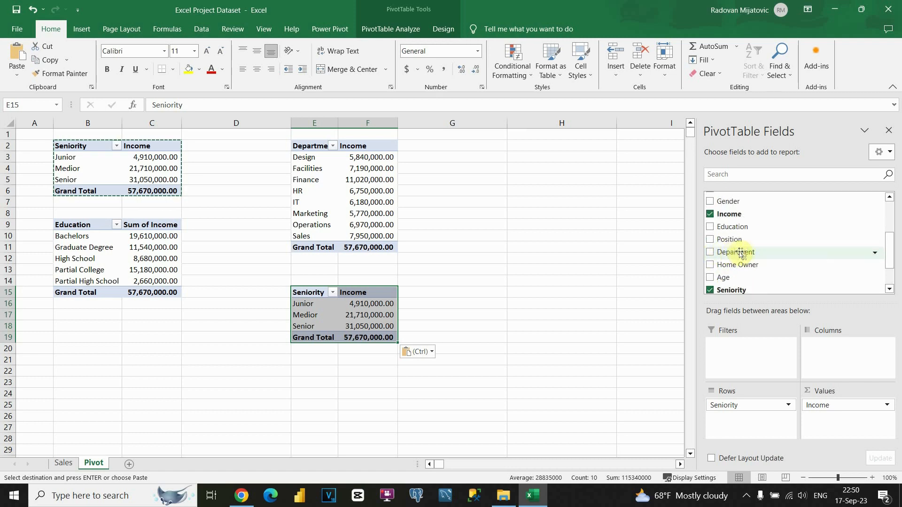
{"action": "scroll", "coordinate": [730, 253], "scroll_direction": "down", "scroll_amount": 2}
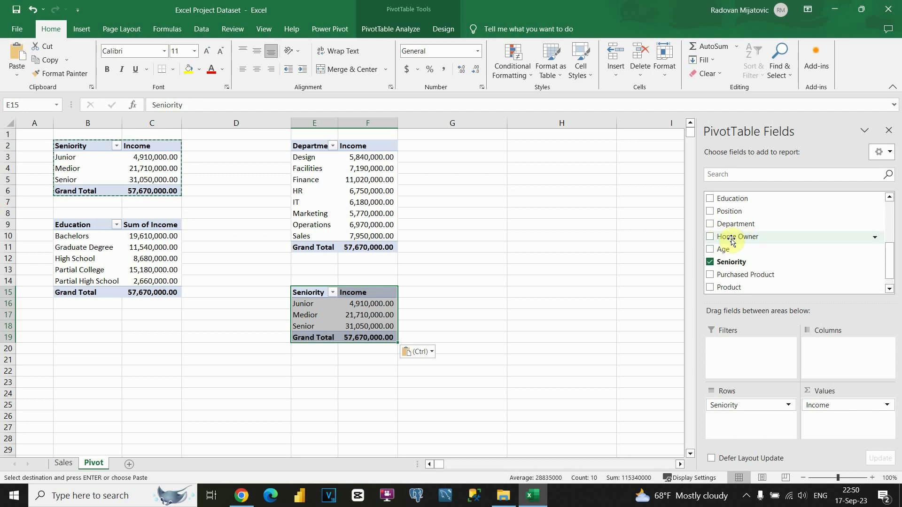
{"action": "scroll", "coordinate": [724, 254], "scroll_direction": "down", "scroll_amount": 1}
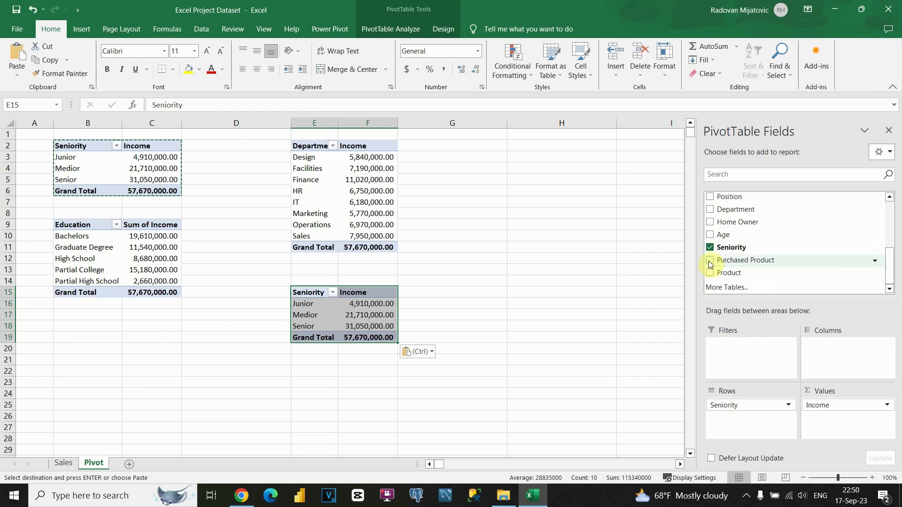
{"action": "left_click", "coordinate": [710, 260]}
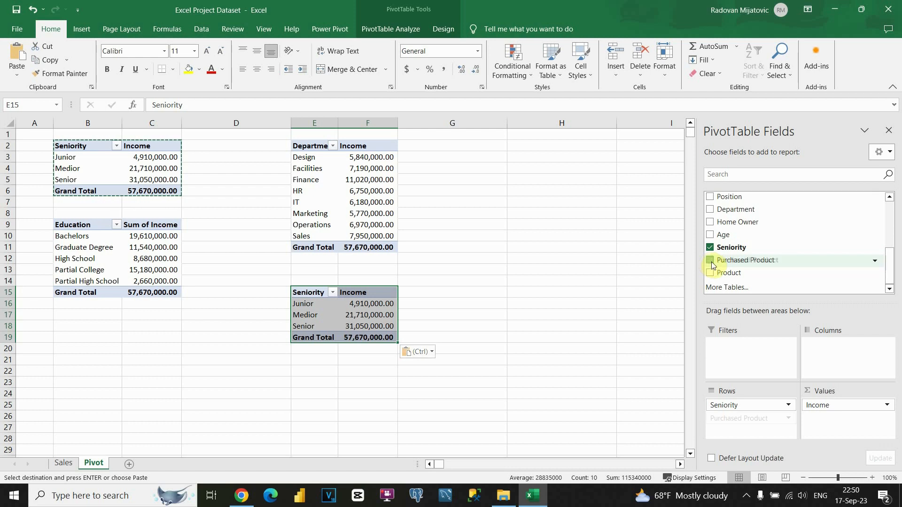
{"action": "left_click", "coordinate": [788, 405]}
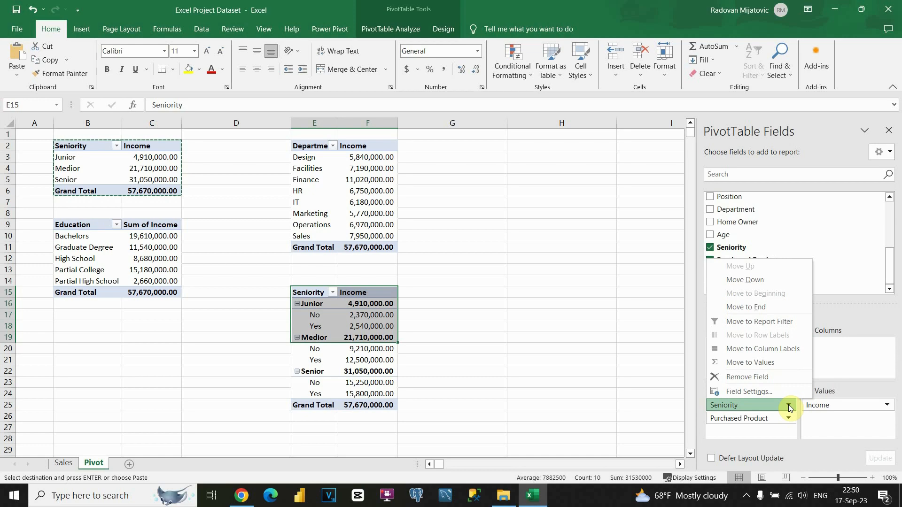
{"action": "left_click", "coordinate": [748, 379]}
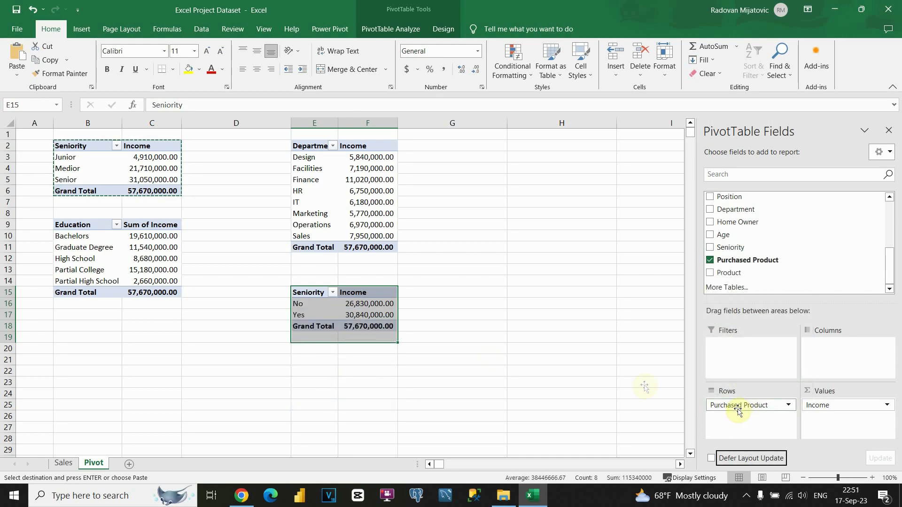
Step: Rename the E15 header to Purchased Product and autofit column E
{"action": "left_click", "coordinate": [312, 295]}
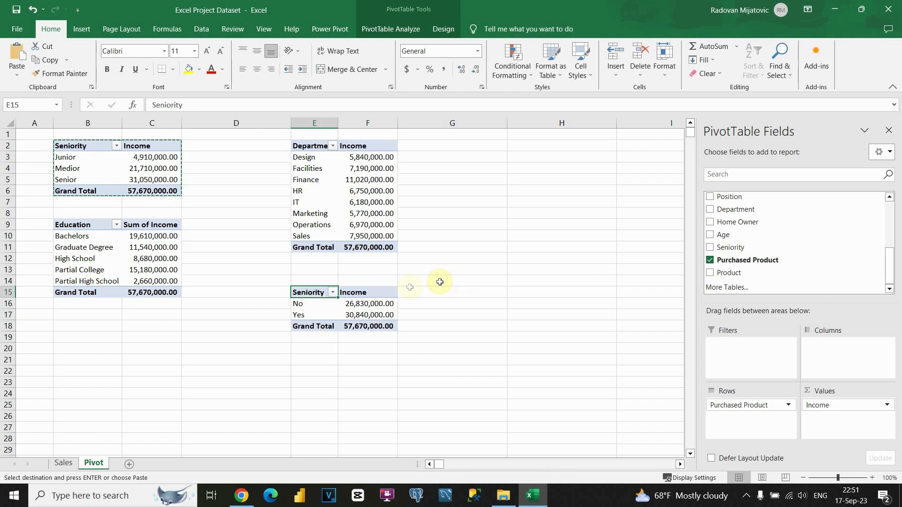
{"action": "type", "text": "Purchased Produc"}
{"action": "key", "text": "BackSpace"}
{"action": "type", "text": "duc"}
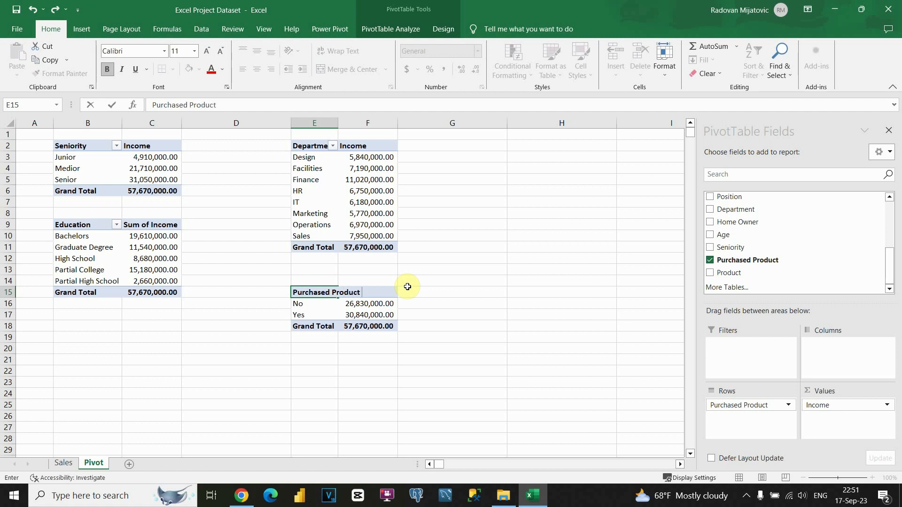
{"action": "key", "text": "Return"}
{"action": "double_click", "coordinate": [340, 119]}
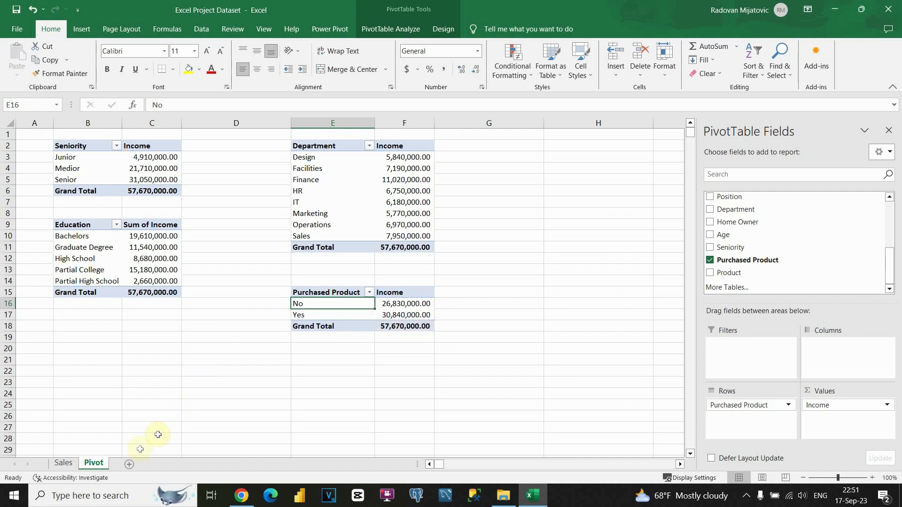
Step: Add a new worksheet named Dashboard
{"action": "left_click", "coordinate": [130, 465]}
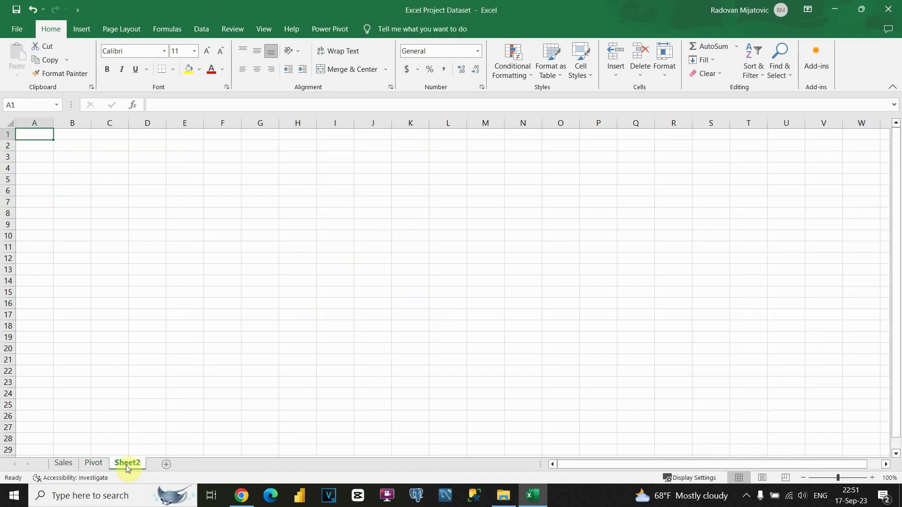
{"action": "double_click", "coordinate": [127, 463]}
{"action": "type", "text": "Dashboard"}
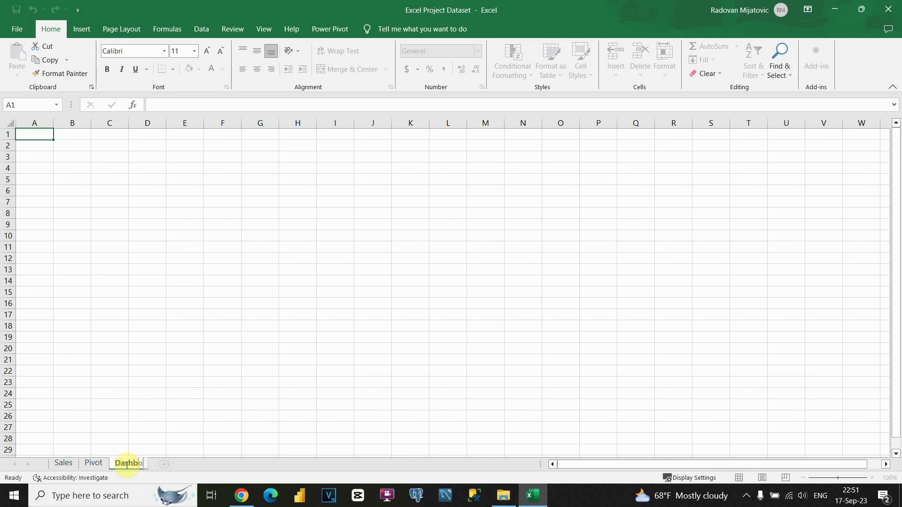
{"action": "key", "text": "Return"}
Step: Return to the Pivot sheet and select the Medior cell of the Seniority pivot
{"action": "left_click", "coordinate": [94, 464]}
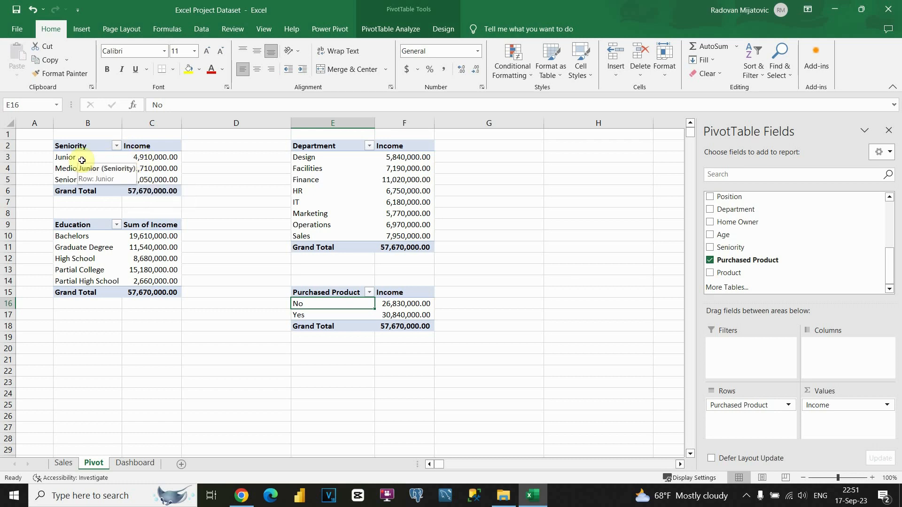
{"action": "left_click", "coordinate": [111, 164]}
{"action": "left_click", "coordinate": [98, 165]}
{"action": "left_click", "coordinate": [89, 172]}
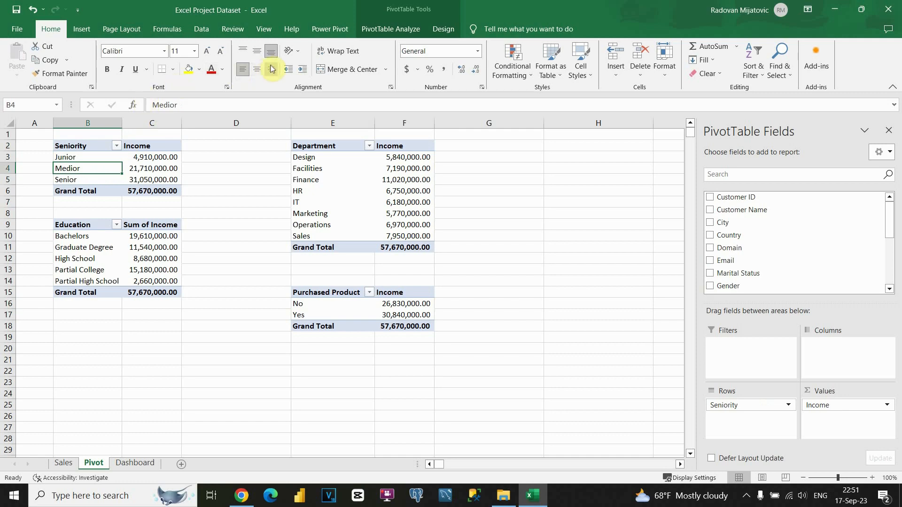
Step: Insert a Doughnut PivotChart from the Seniority pivot, showing Junior, Medior and Senior income
{"action": "left_click", "coordinate": [84, 29]}
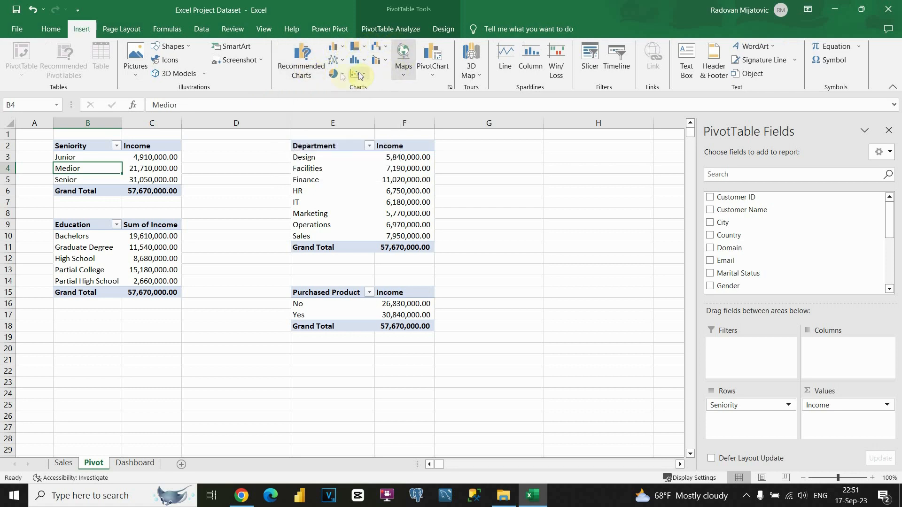
{"action": "left_click", "coordinate": [299, 69]}
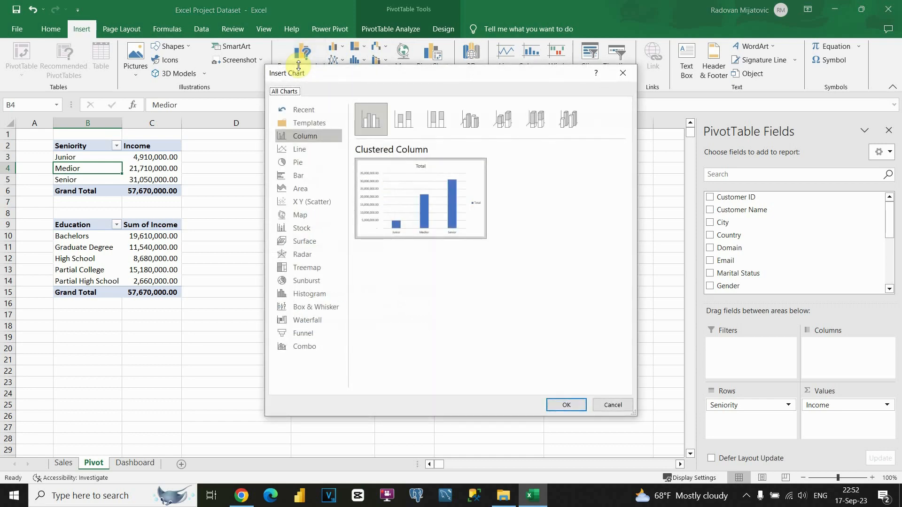
{"action": "mouse_move", "coordinate": [460, 188]}
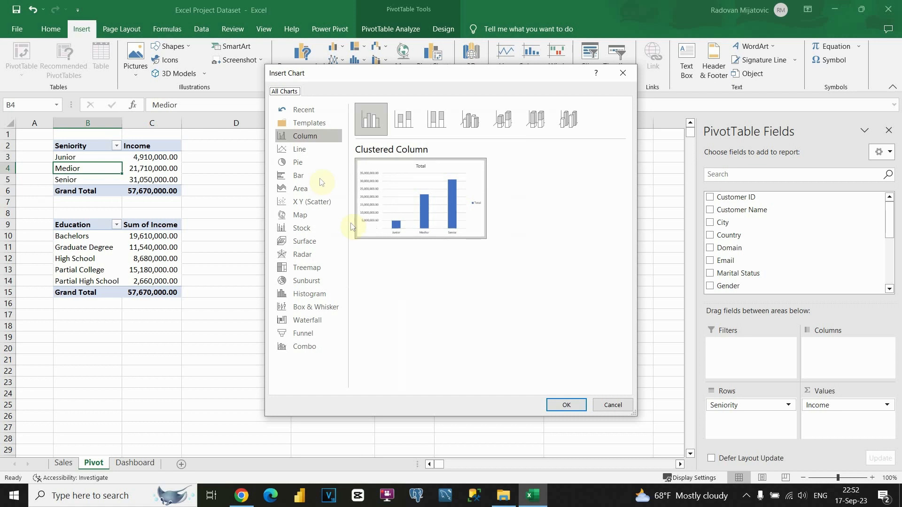
{"action": "left_click", "coordinate": [298, 162]}
{"action": "mouse_move", "coordinate": [432, 210]}
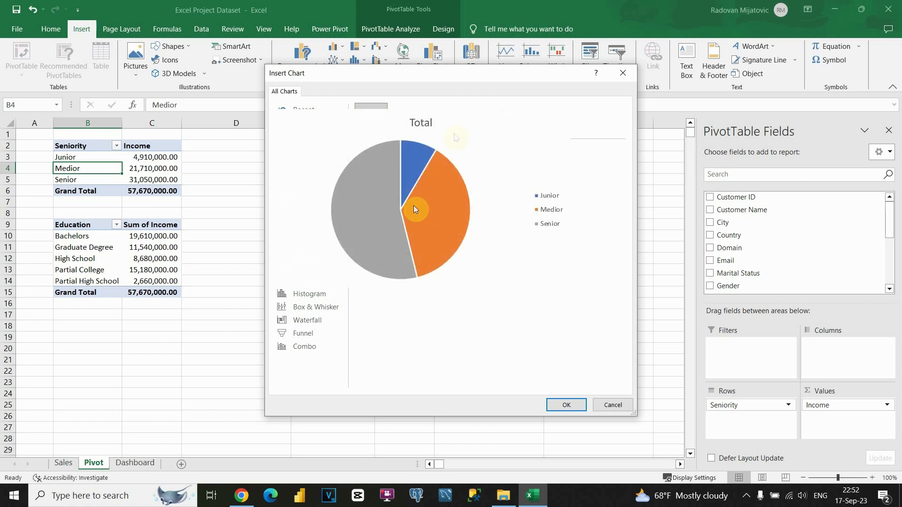
{"action": "left_click", "coordinate": [505, 120]}
{"action": "mouse_move", "coordinate": [384, 216]}
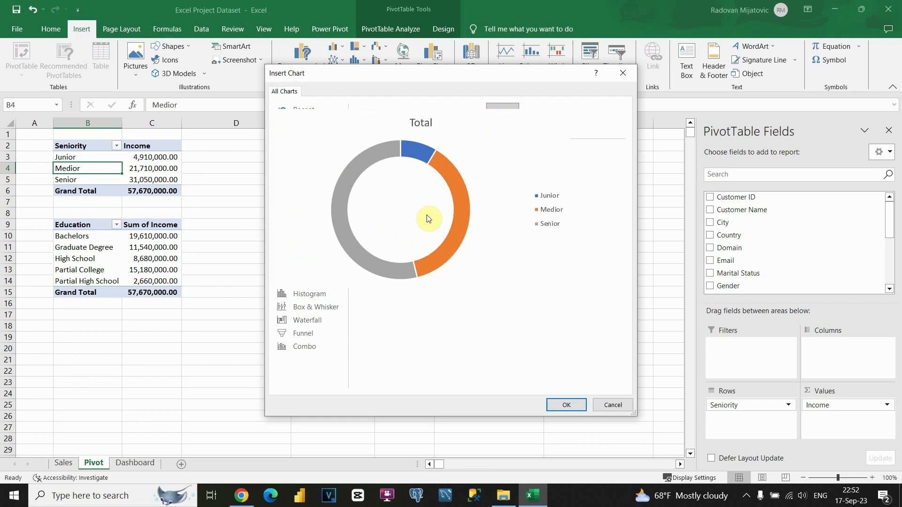
{"action": "left_click", "coordinate": [566, 405]}
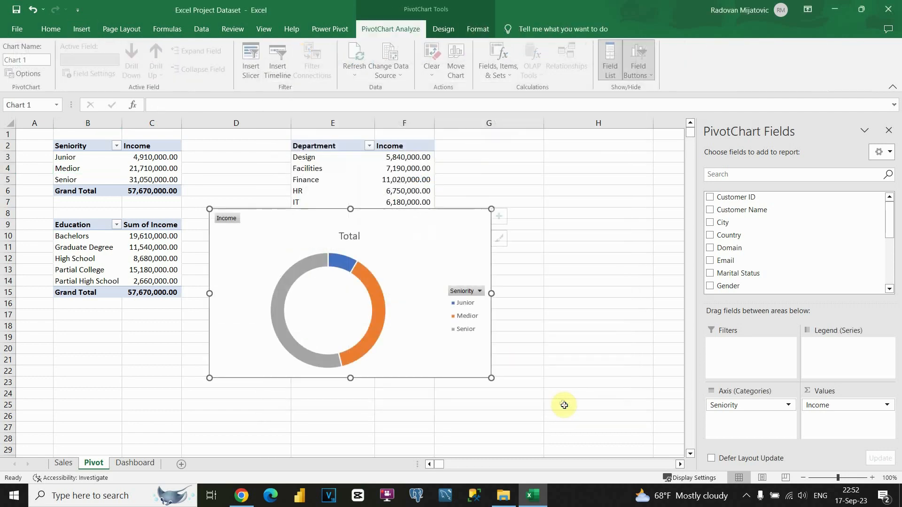
Step: Retitle the doughnut chart from Total to 'Income by Seniority'
{"action": "left_click_drag", "start_coordinate": [416, 225], "coordinate": [626, 161]}
{"action": "left_click", "coordinate": [543, 186]}
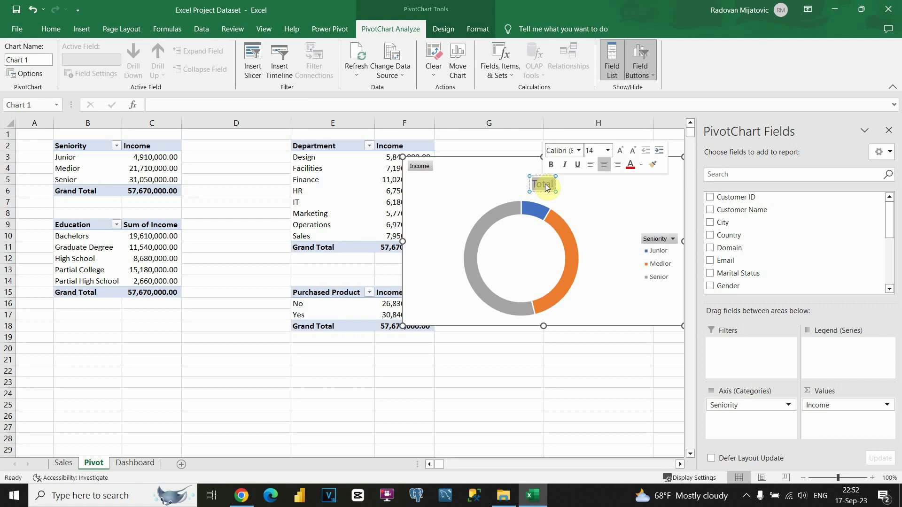
{"action": "key", "text": "BackSpace"}
{"action": "type", "text": "Income"}
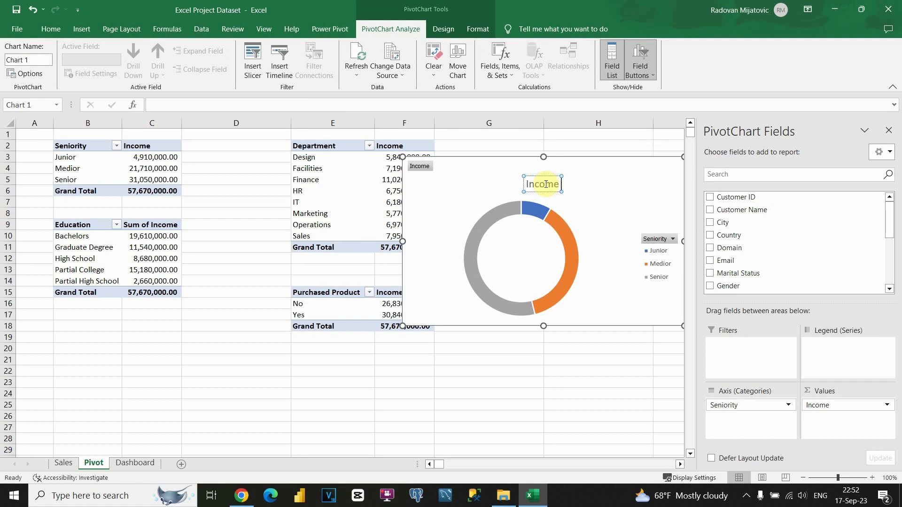
{"action": "type", "text": " by S"}
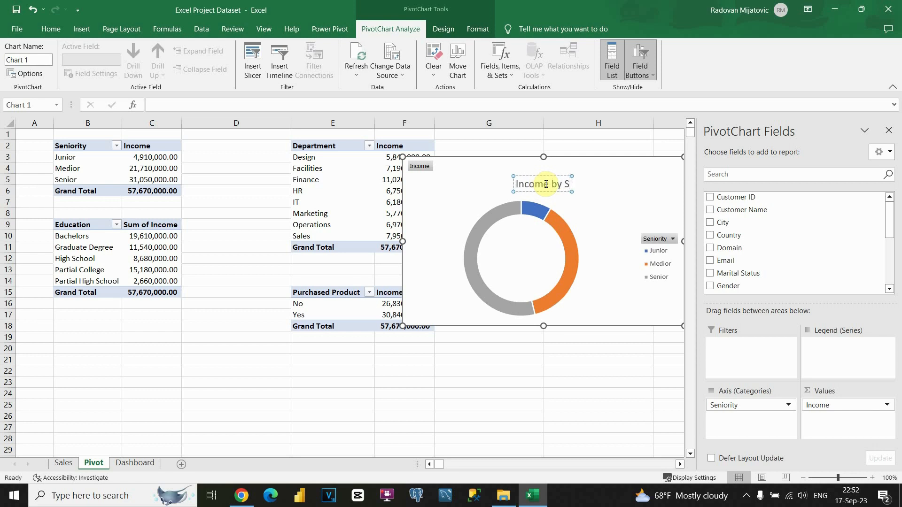
{"action": "type", "text": "enio"}
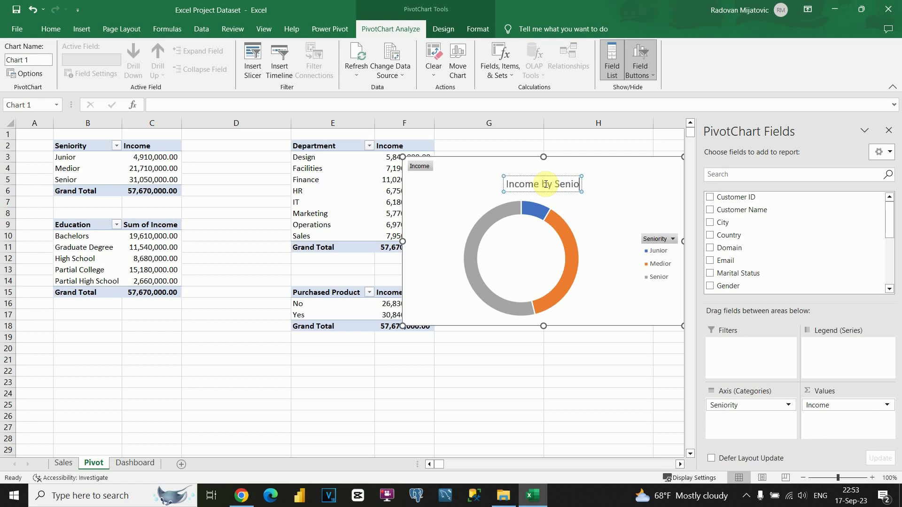
{"action": "type", "text": "rity"}
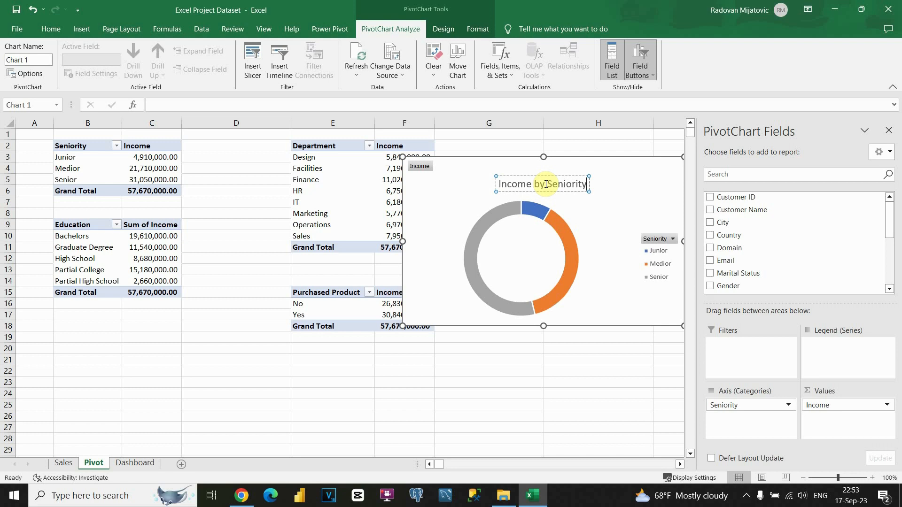
{"action": "left_click", "coordinate": [572, 164]}
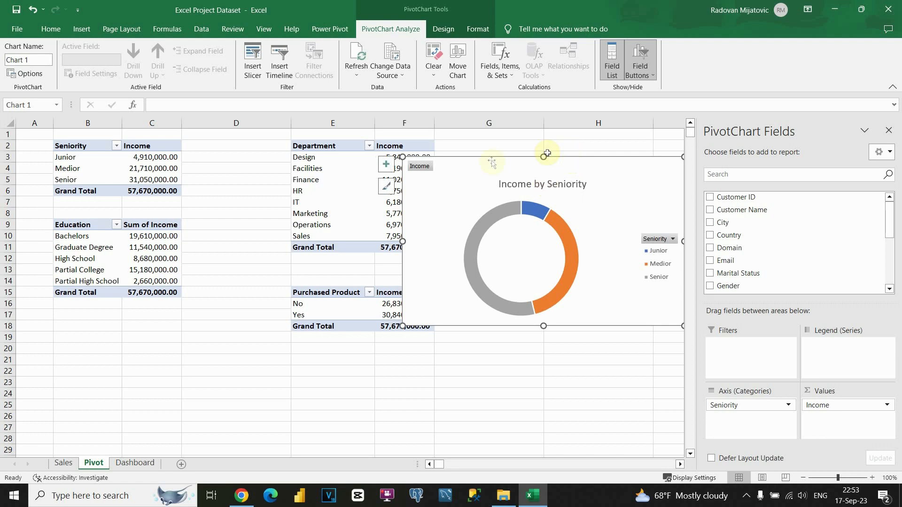
Step: Apply chart Style 3 with 8%, 38%, 54% labels and move the chart below the Department table
{"action": "left_click", "coordinate": [442, 29]}
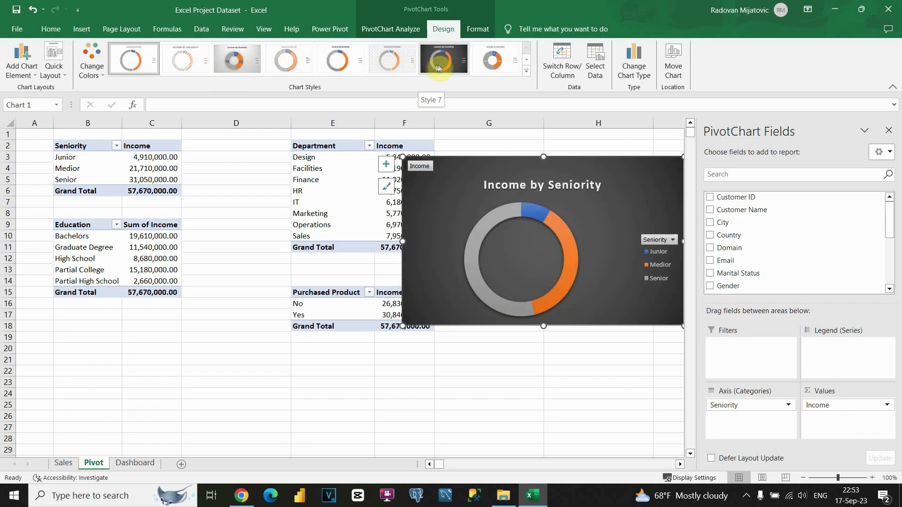
{"action": "left_click", "coordinate": [238, 58]}
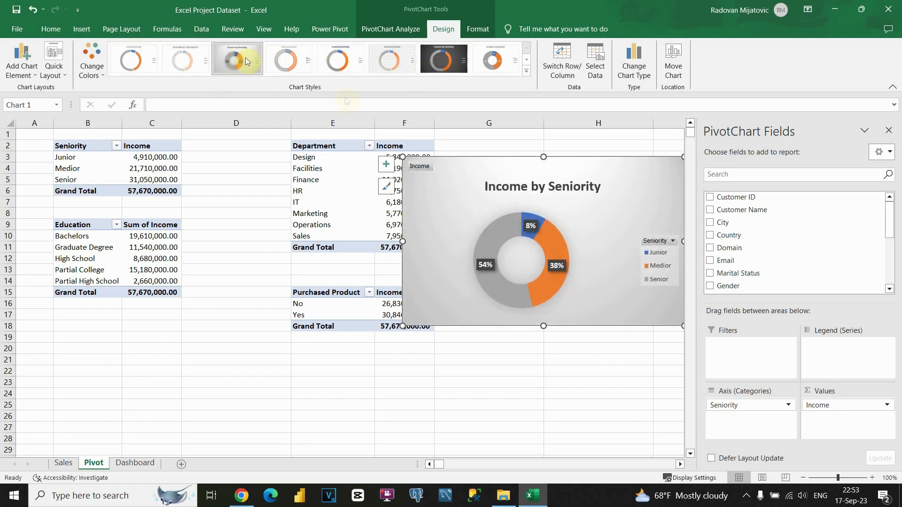
{"action": "left_click_drag", "start_coordinate": [579, 170], "coordinate": [558, 288]}
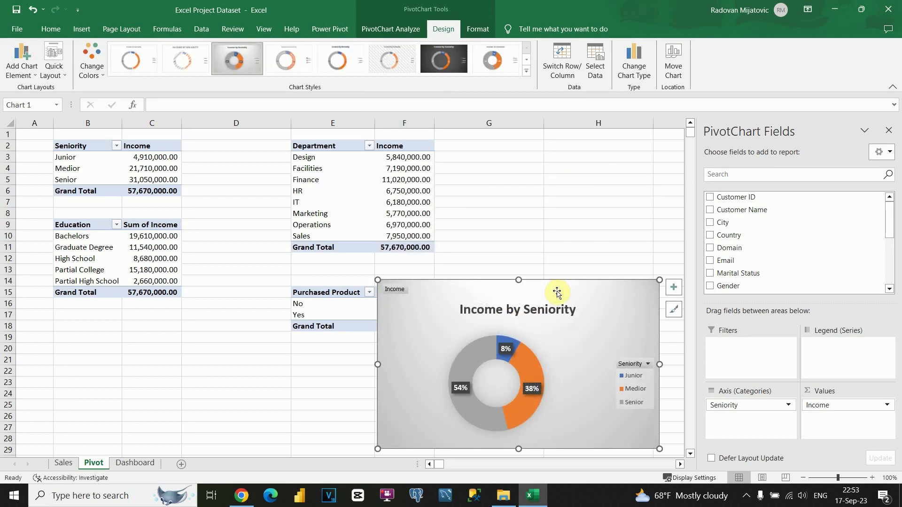
Step: Move the Income by Seniority chart onto the Dashboard sheet near D5, then return to the Pivot sheet
{"action": "key", "text": "ctrl+x"}
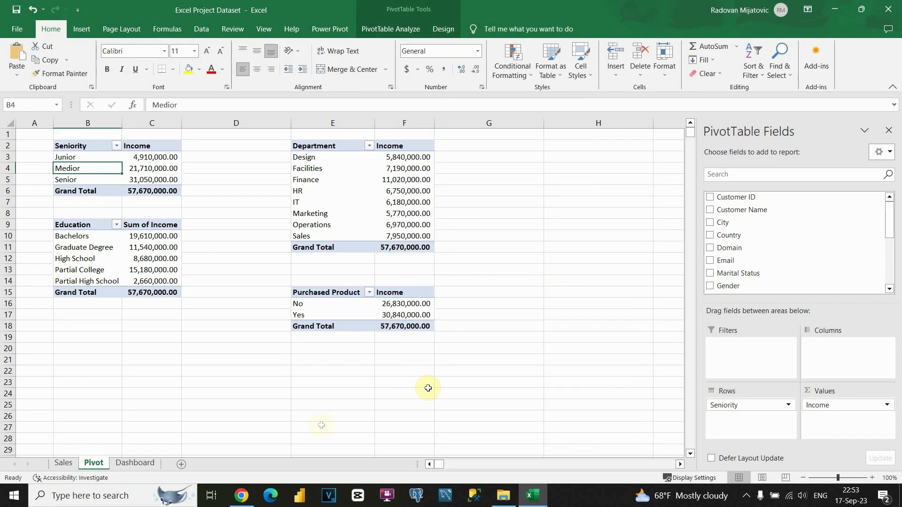
{"action": "left_click", "coordinate": [136, 464]}
{"action": "key", "text": "ctrl+v"}
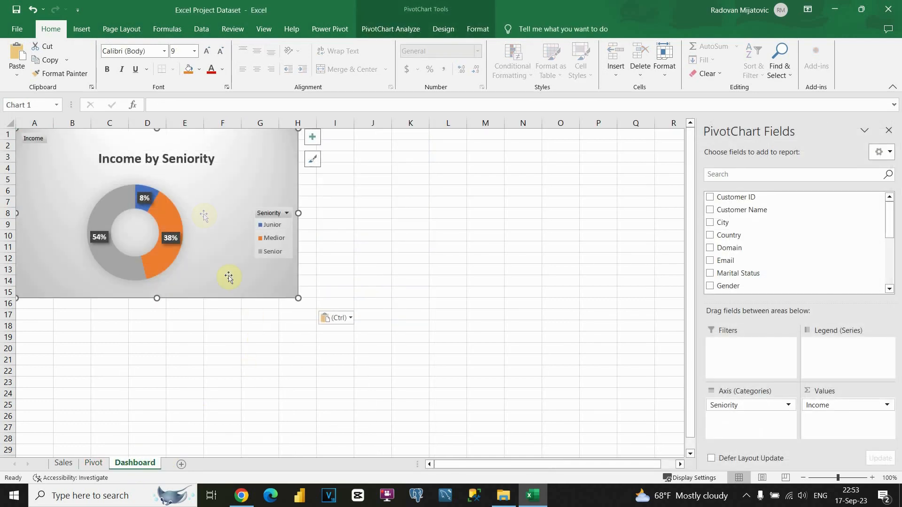
{"action": "left_click_drag", "start_coordinate": [201, 146], "coordinate": [308, 197]}
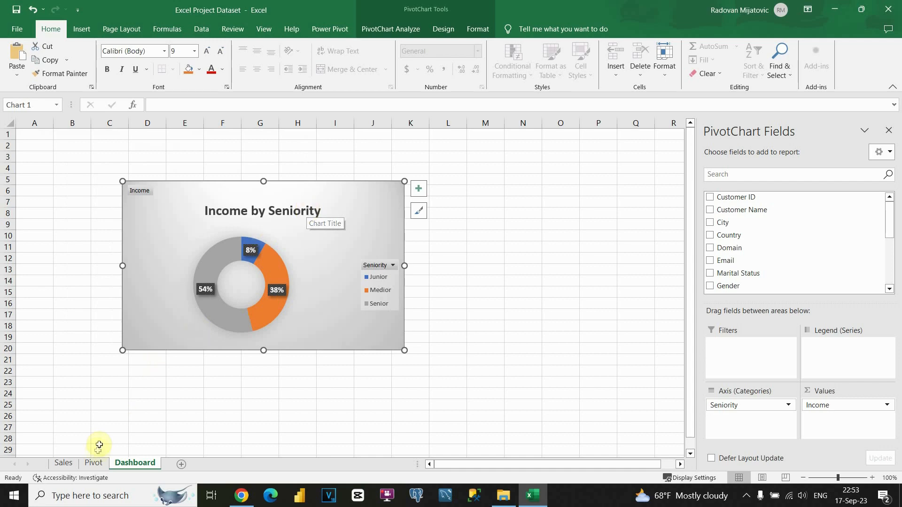
{"action": "left_click", "coordinate": [94, 463]}
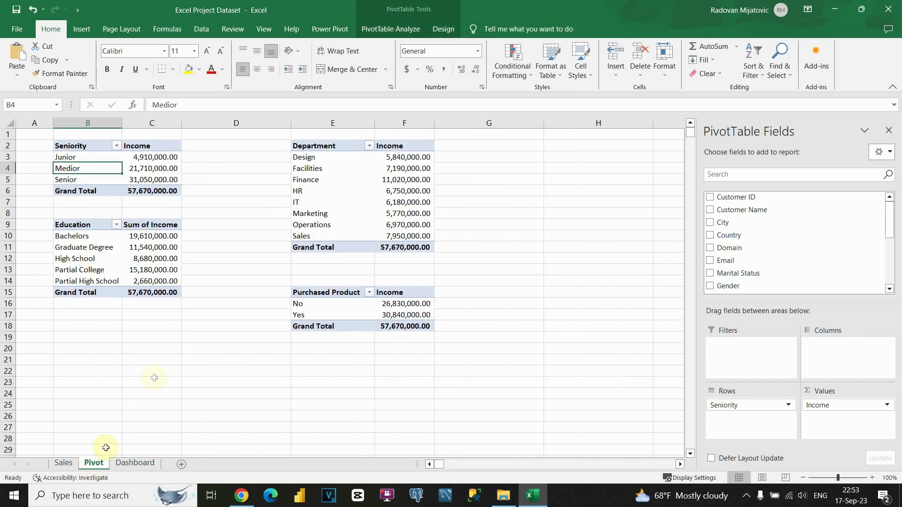
{"action": "mouse_move", "coordinate": [137, 191]}
{"action": "left_mouse_down"}
{"action": "mouse_move", "coordinate": [98, 149]}
{"action": "mouse_move", "coordinate": [141, 180]}
{"action": "mouse_move", "coordinate": [141, 190]}
{"action": "left_mouse_up"}
Step: Select the Education pivot table and preview line, bar and area charts for it
{"action": "left_click_drag", "start_coordinate": [84, 223], "coordinate": [141, 294]}
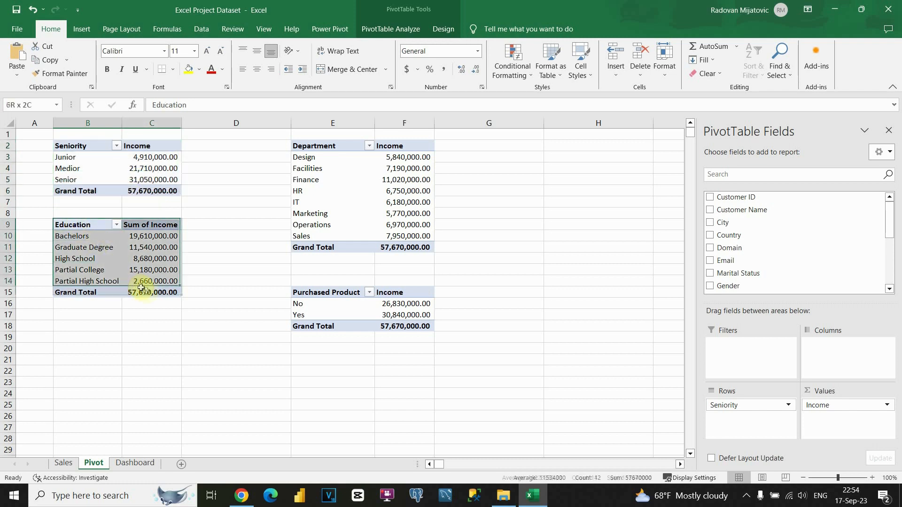
{"action": "left_click", "coordinate": [100, 259]}
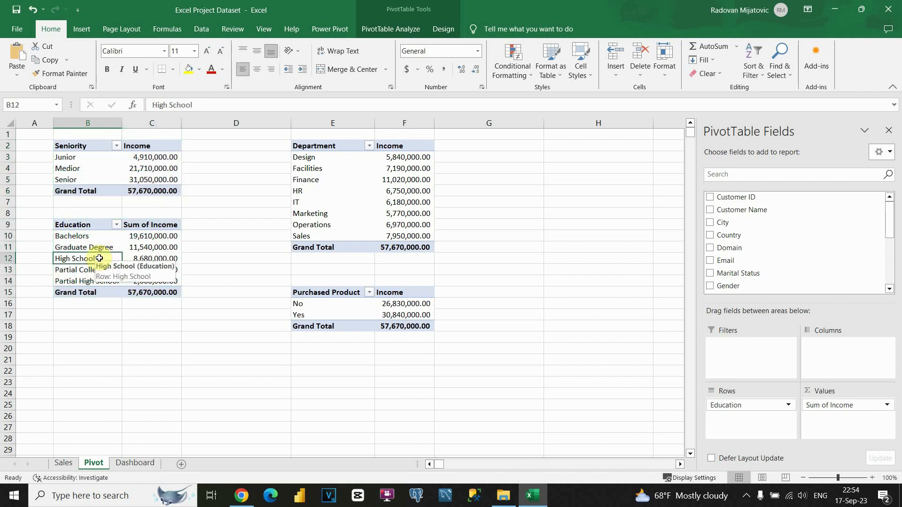
{"action": "left_click", "coordinate": [81, 29]}
{"action": "left_click", "coordinate": [301, 70]}
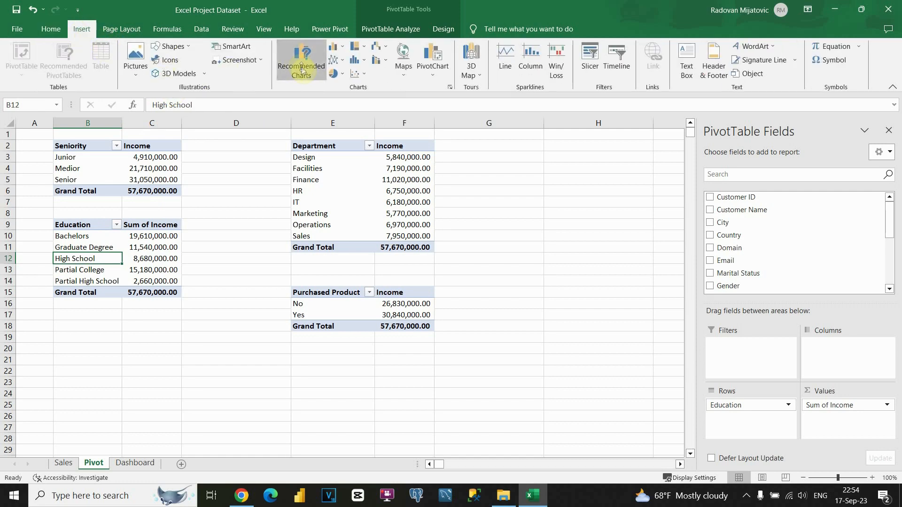
{"action": "mouse_move", "coordinate": [368, 126]}
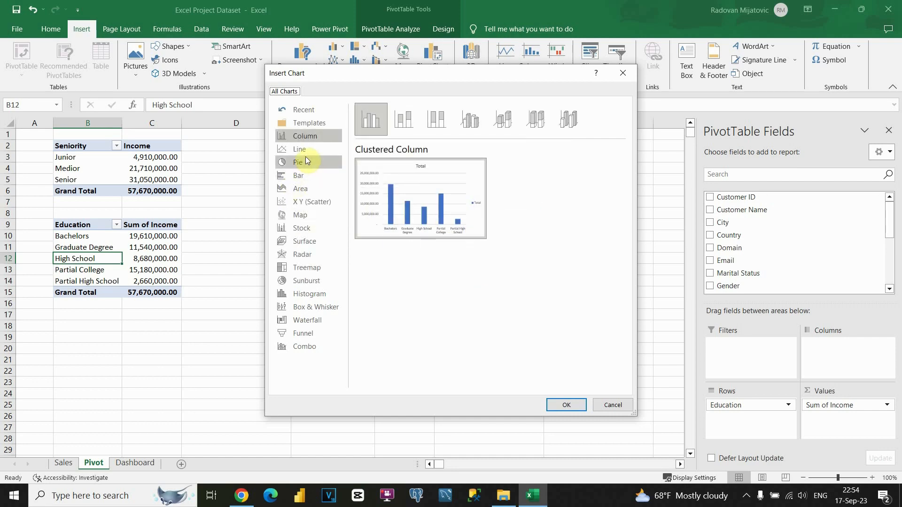
{"action": "left_click", "coordinate": [308, 155]}
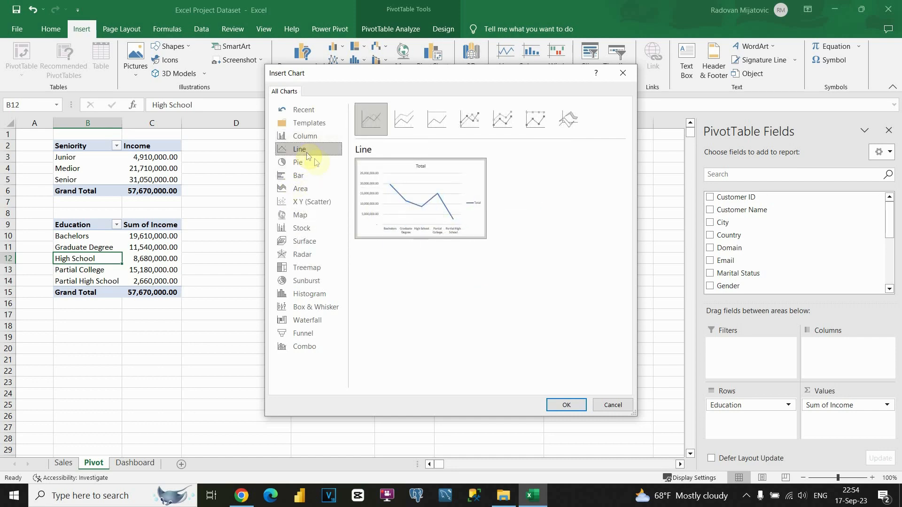
{"action": "left_click", "coordinate": [304, 180]}
{"action": "left_click", "coordinate": [303, 194]}
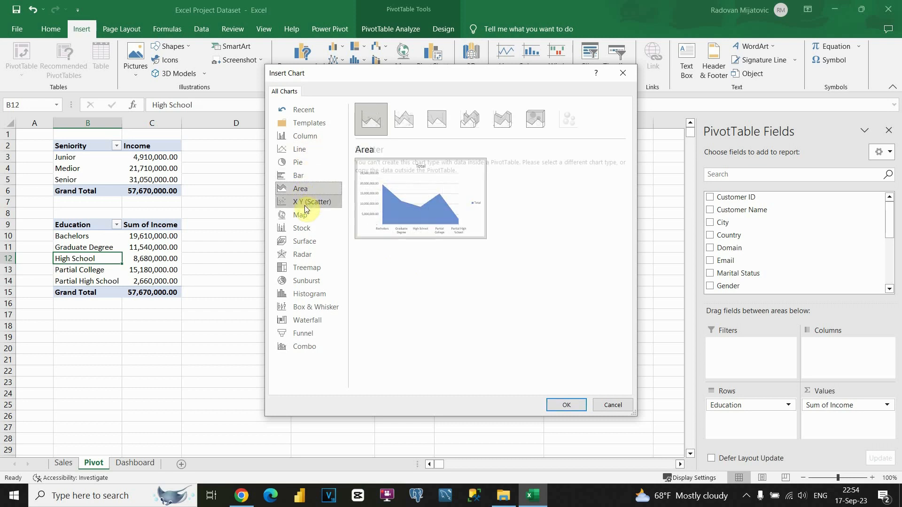
Step: Insert a radar PivotChart of Sum of Income by Education and move it beside the pivot tables
{"action": "left_click", "coordinate": [304, 205]}
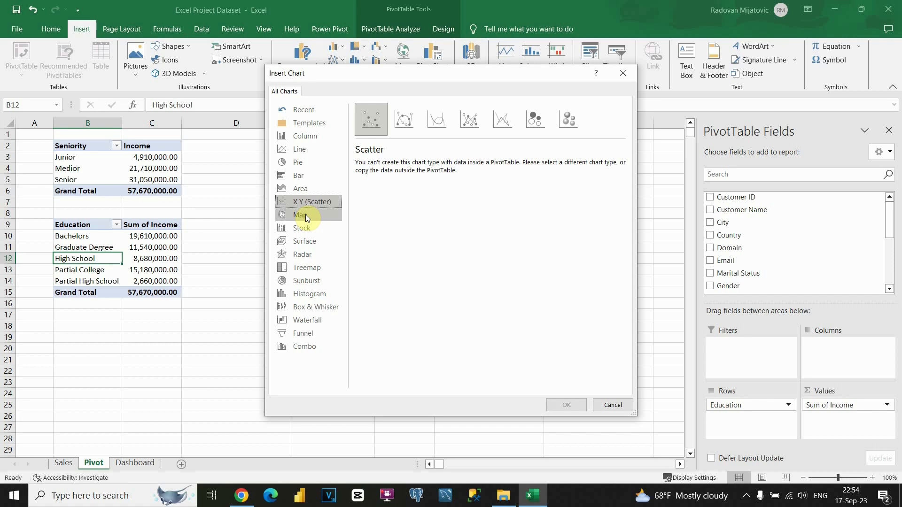
{"action": "left_click", "coordinate": [306, 215]}
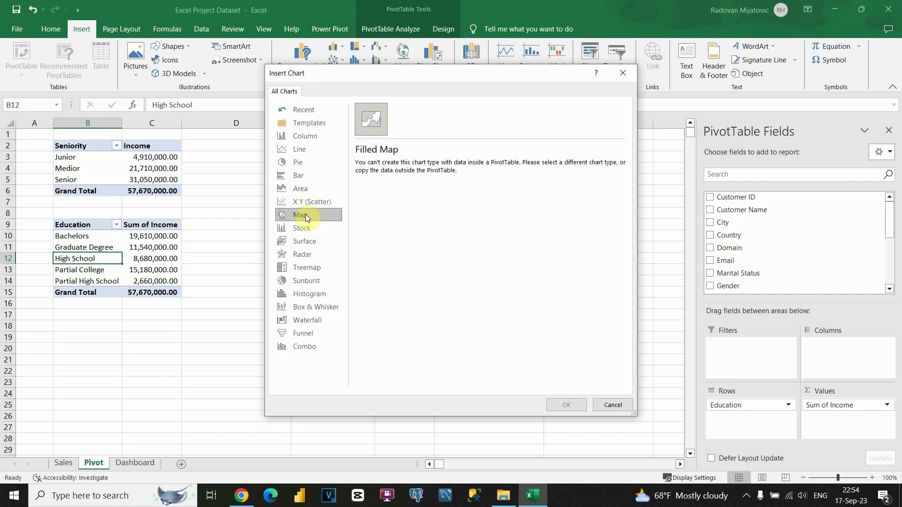
{"action": "left_click", "coordinate": [311, 227]}
{"action": "left_click", "coordinate": [402, 115]}
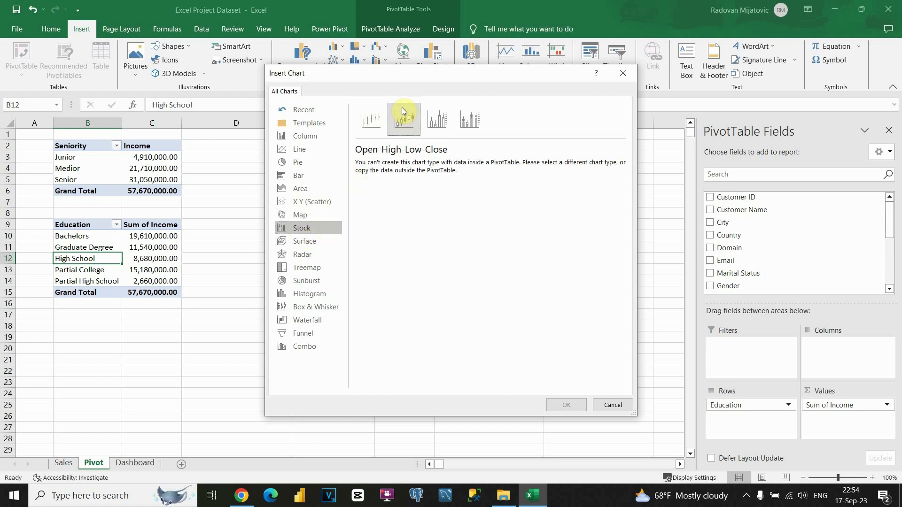
{"action": "left_click", "coordinate": [317, 241]}
{"action": "left_click", "coordinate": [314, 255]}
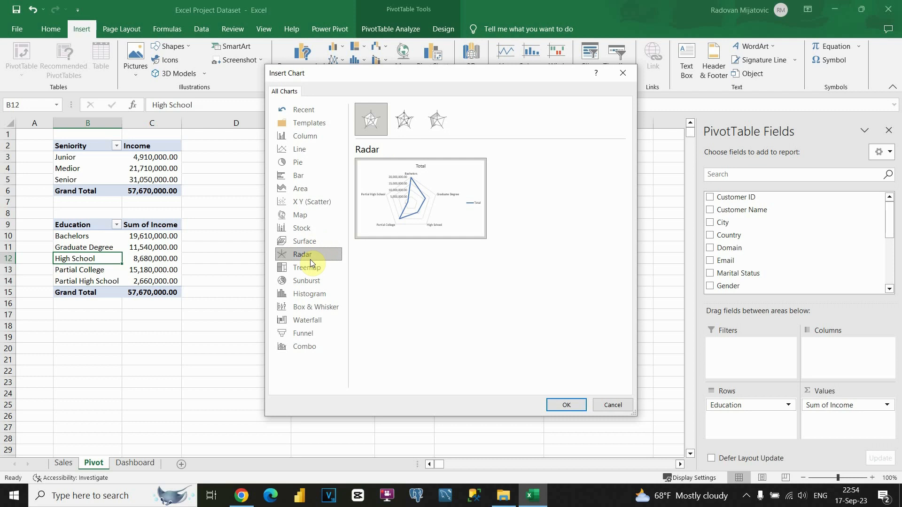
{"action": "mouse_move", "coordinate": [416, 210]}
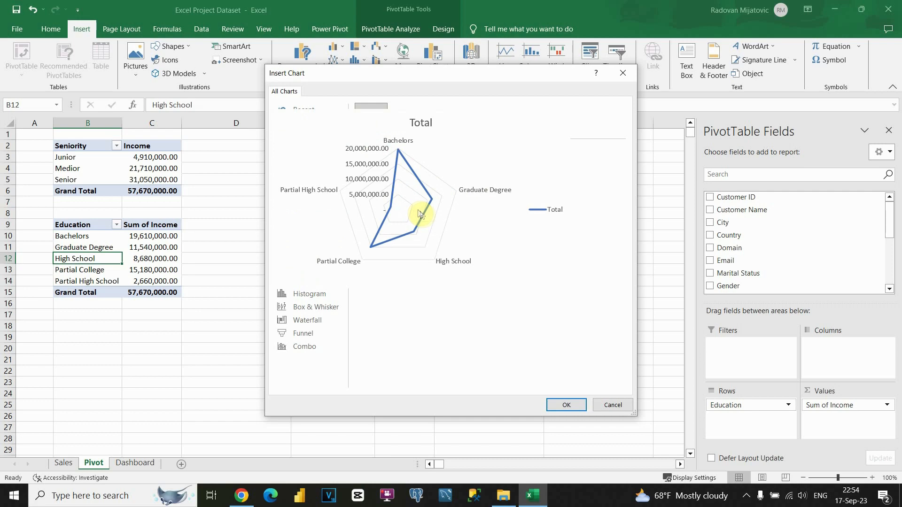
{"action": "left_click", "coordinate": [566, 405]}
{"action": "left_click_drag", "start_coordinate": [394, 214], "coordinate": [469, 209]}
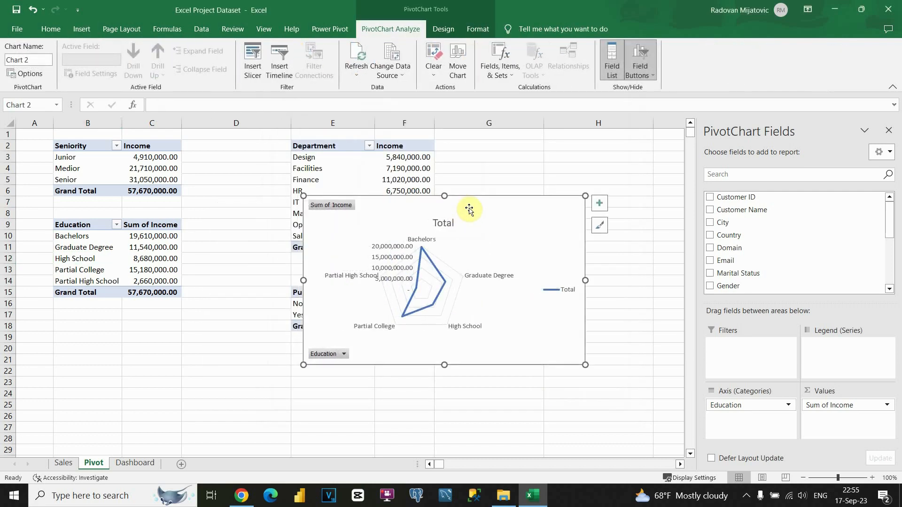
Step: Move the radar chart to the Dashboard sheet at cell L8, beside the donut chart
{"action": "key", "text": "ctrl+x"}
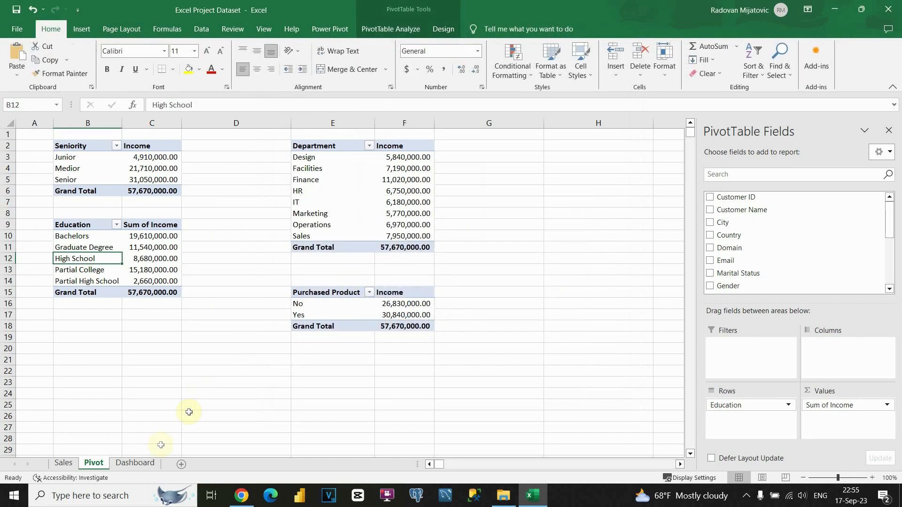
{"action": "left_click", "coordinate": [141, 463]}
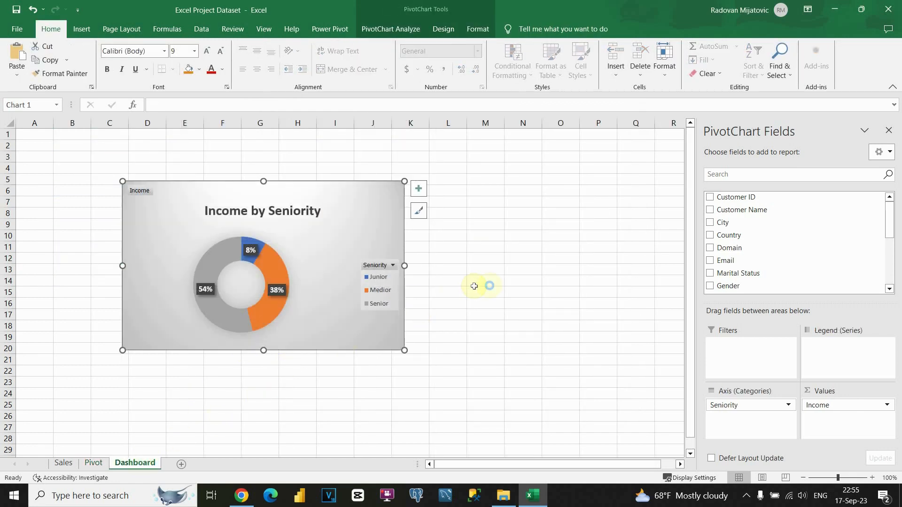
{"action": "key", "text": "ctrl+v"}
{"action": "left_click_drag", "start_coordinate": [316, 207], "coordinate": [444, 224]}
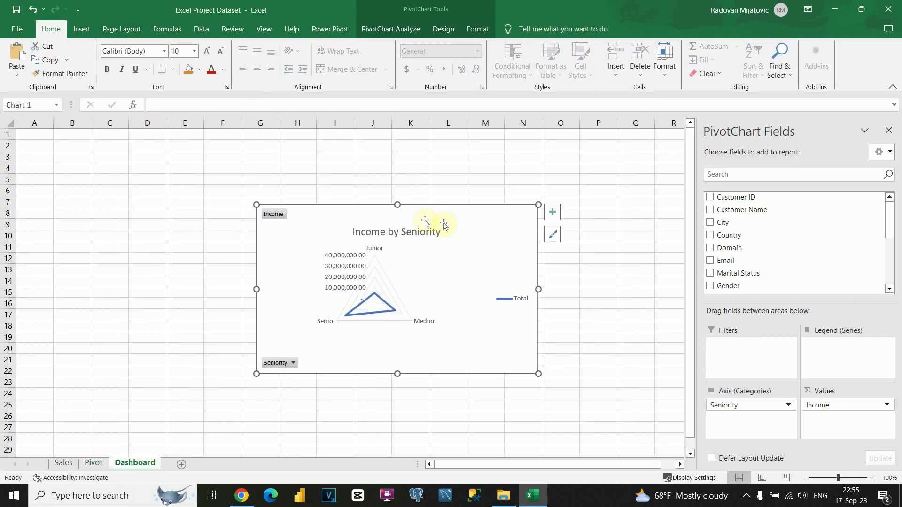
{"action": "key", "text": "ctrl+z"}
{"action": "key", "text": "ctrl+z"}
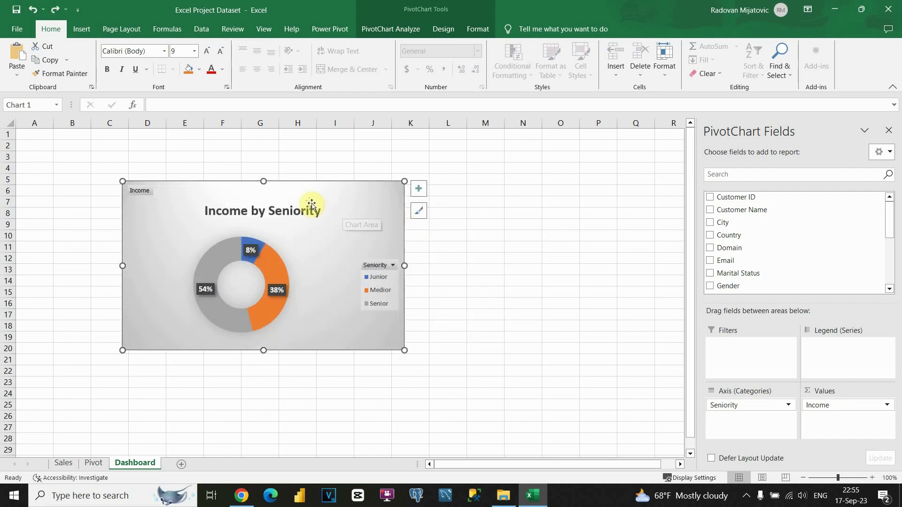
{"action": "left_click", "coordinate": [459, 211]}
{"action": "key", "text": "ctrl+v"}
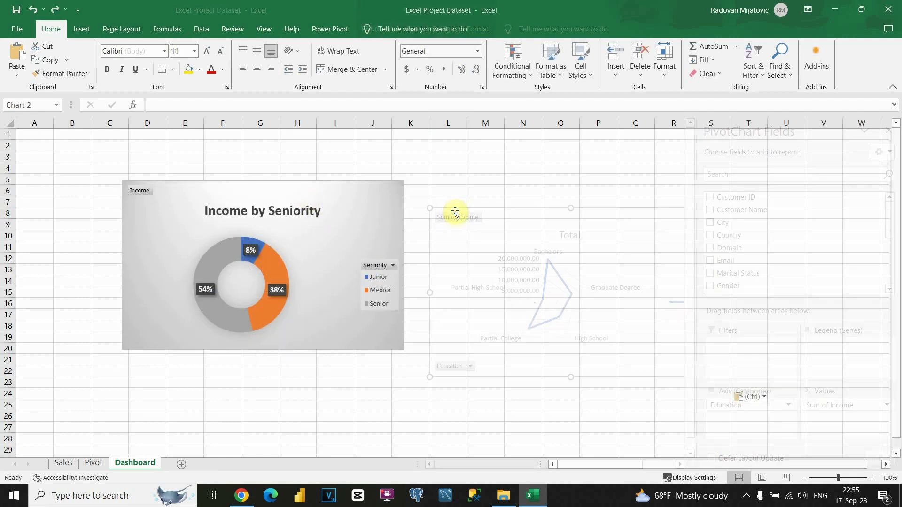
{"action": "left_click_drag", "start_coordinate": [493, 216], "coordinate": [487, 173]}
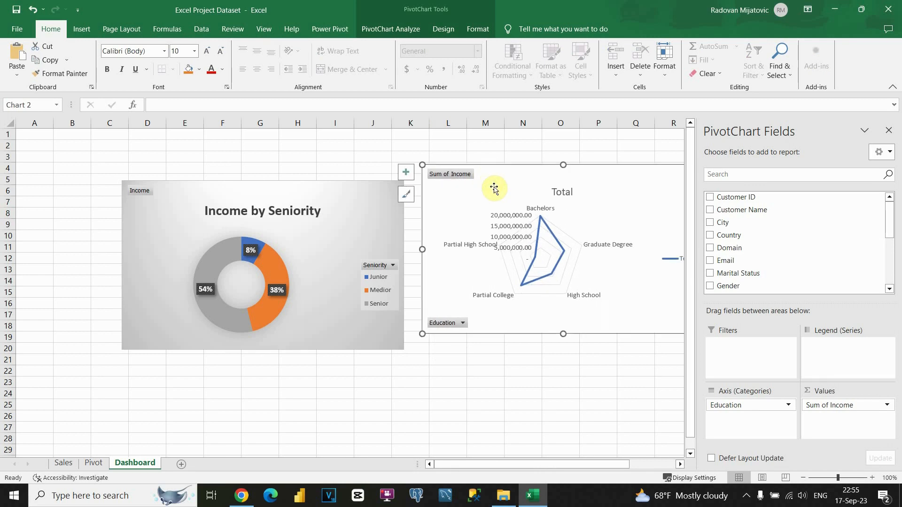
Step: Give the radar chart the fourth grey style, delete its value axis labels, and go back to Pivot
{"action": "left_click", "coordinate": [440, 31]}
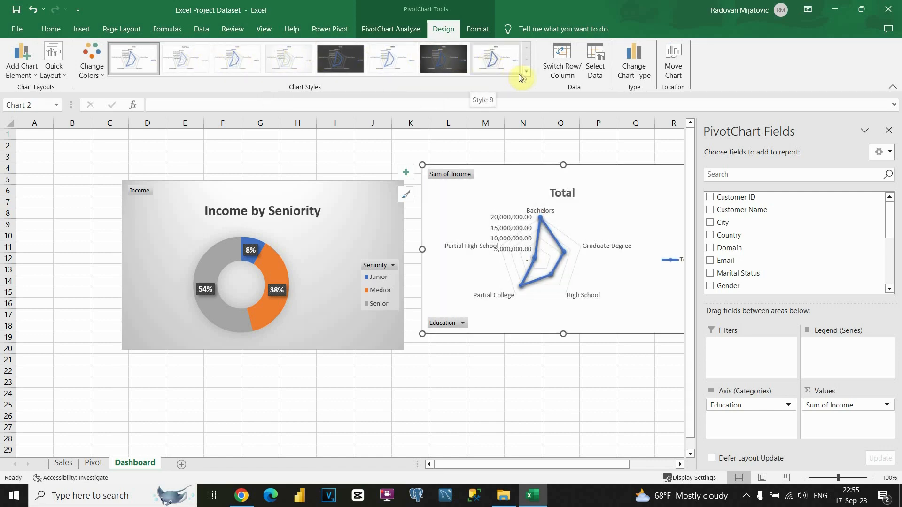
{"action": "left_click", "coordinate": [288, 58]}
{"action": "left_click", "coordinate": [509, 219]}
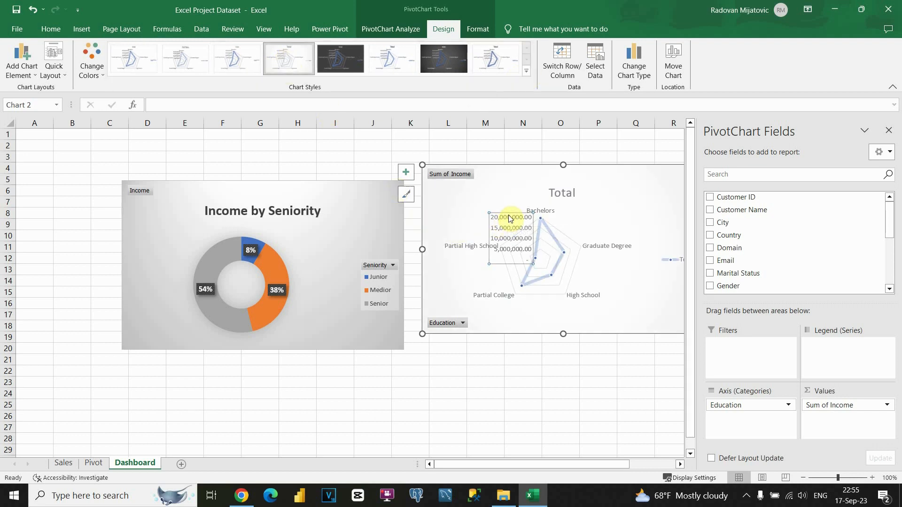
{"action": "key", "text": "Delete"}
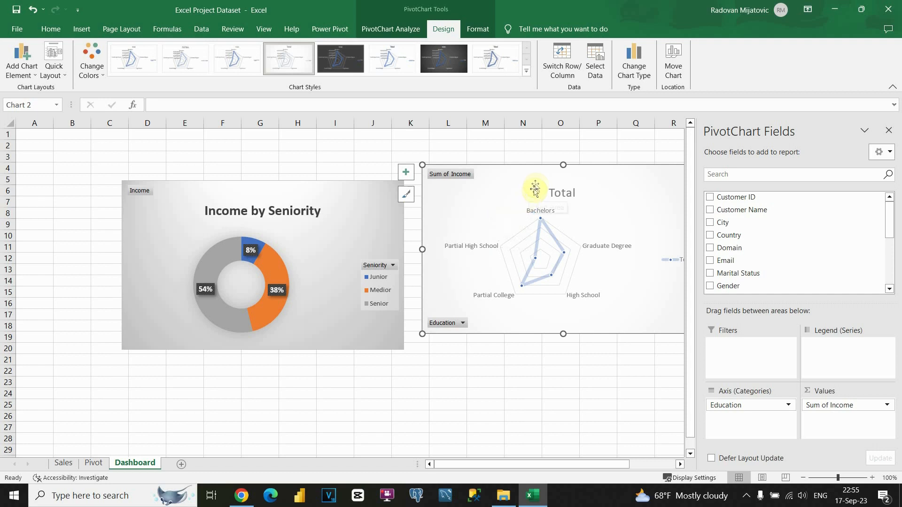
{"action": "left_click_drag", "start_coordinate": [484, 224], "coordinate": [486, 229]}
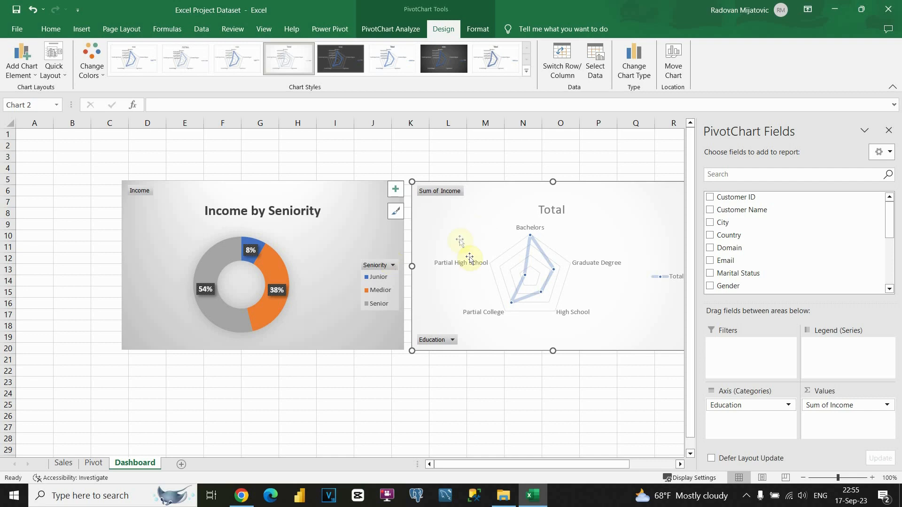
{"action": "left_click", "coordinate": [93, 463]}
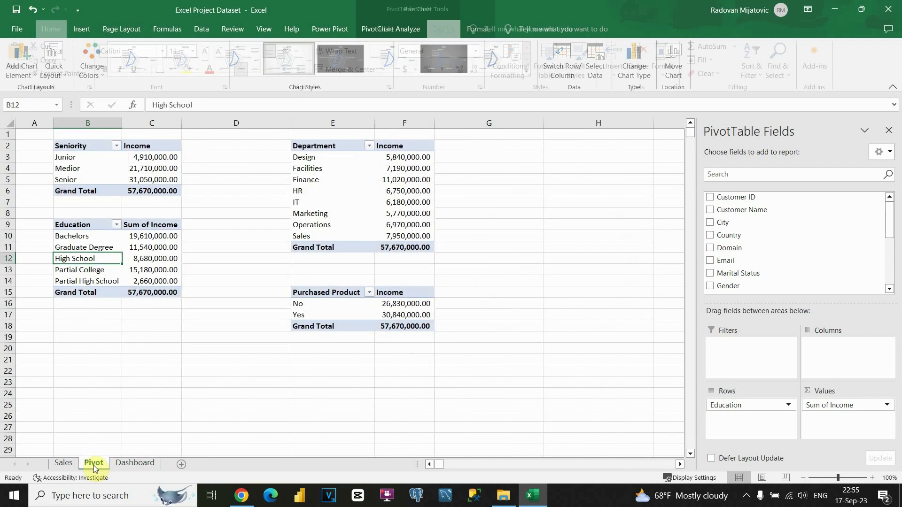
Step: Create a clustered column PivotChart of income from the Department pivot table
{"action": "left_click_drag", "start_coordinate": [87, 225], "coordinate": [169, 287]}
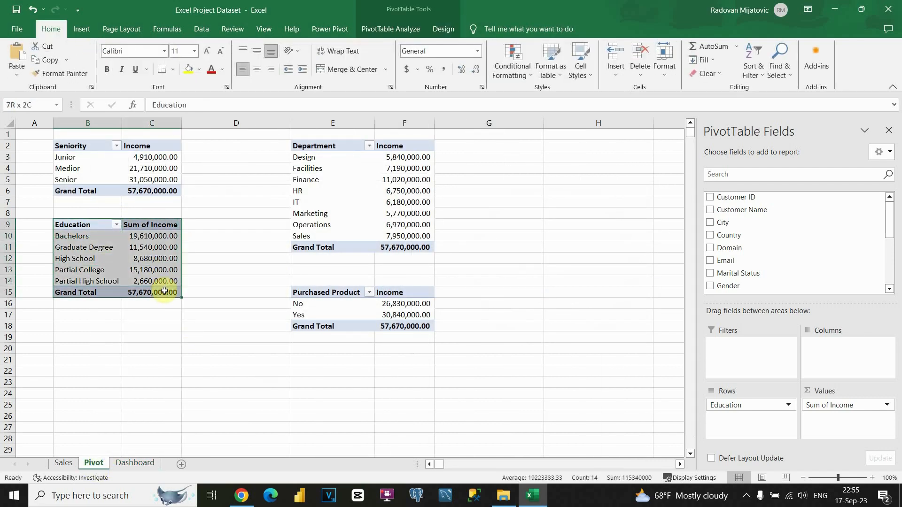
{"action": "left_click", "coordinate": [341, 181]}
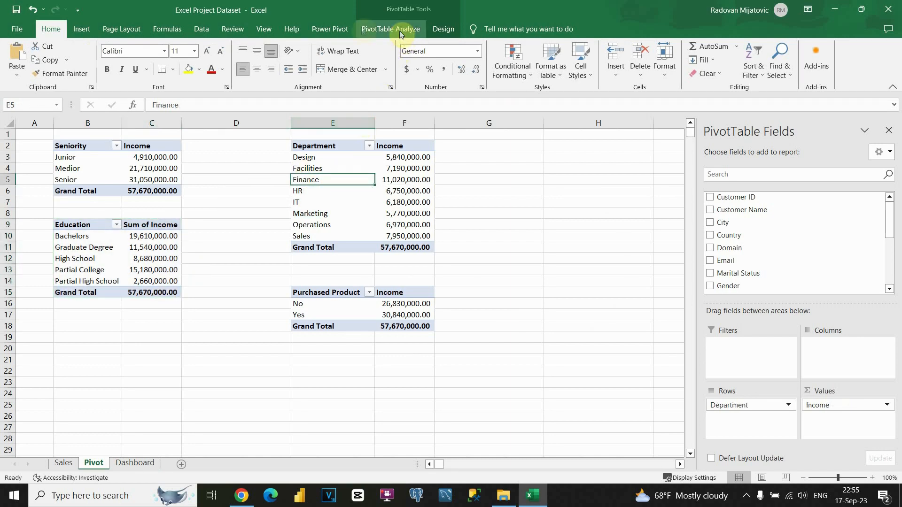
{"action": "left_click", "coordinate": [87, 30]}
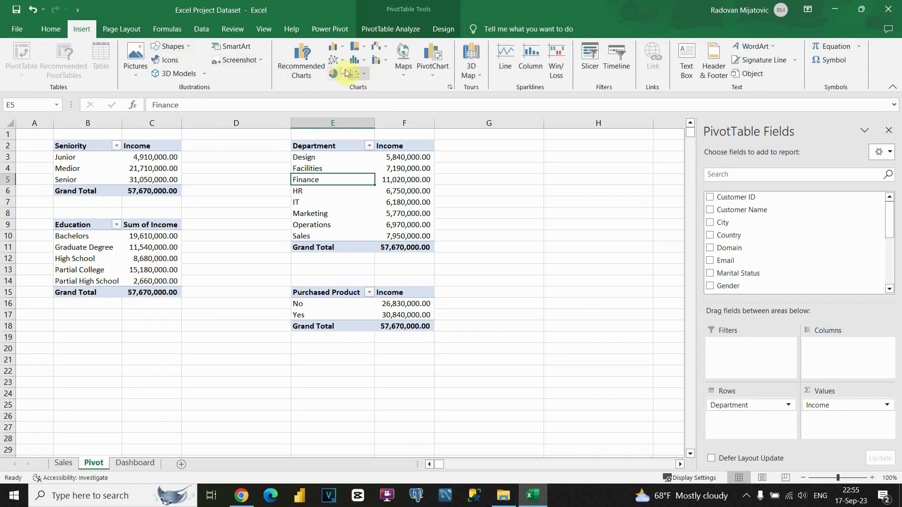
{"action": "left_click", "coordinate": [309, 66]}
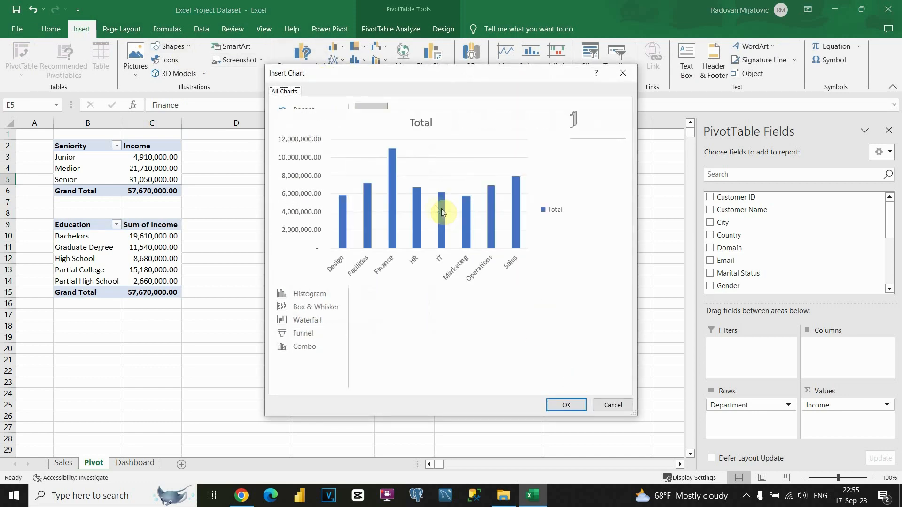
{"action": "left_click", "coordinate": [562, 405]}
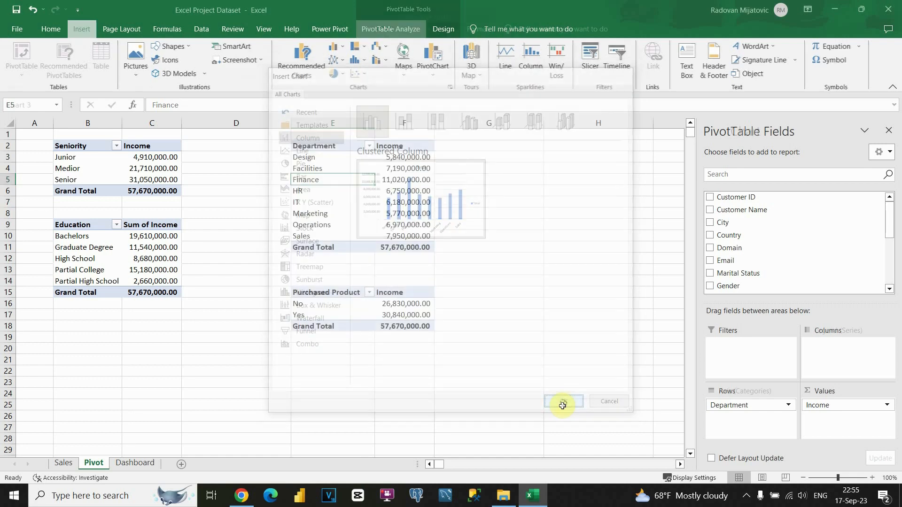
{"action": "left_click_drag", "start_coordinate": [414, 237], "coordinate": [533, 215]}
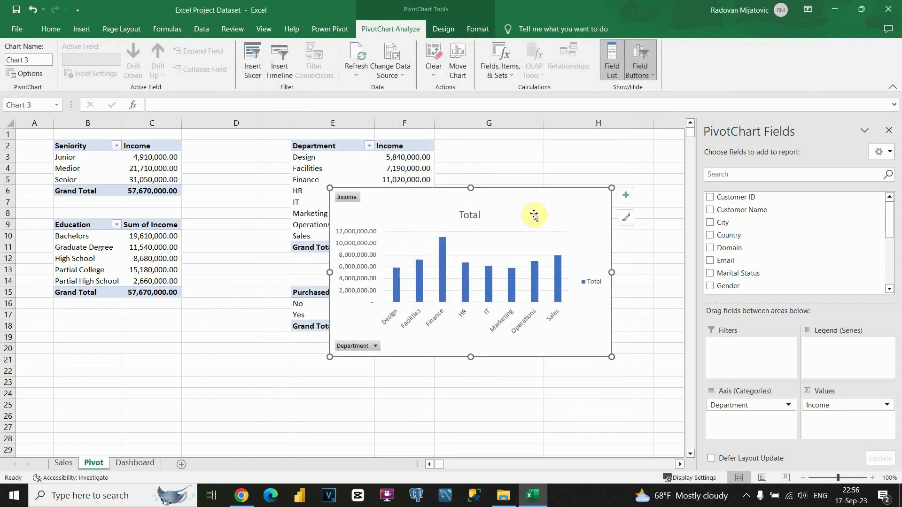
Step: Move the column chart to the Dashboard at B22, just below the Income by Seniority doughnut
{"action": "key", "text": "ctrl+x"}
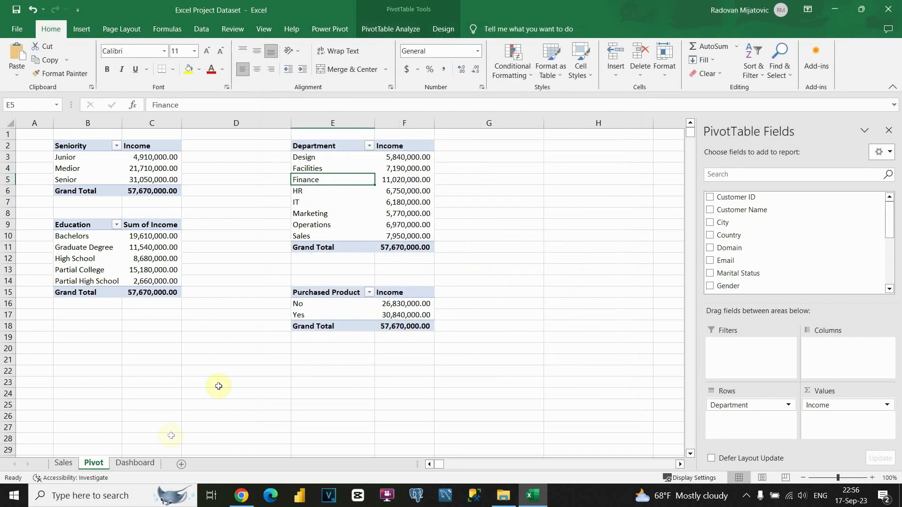
{"action": "left_click", "coordinate": [135, 463]}
{"action": "left_click", "coordinate": [89, 369]}
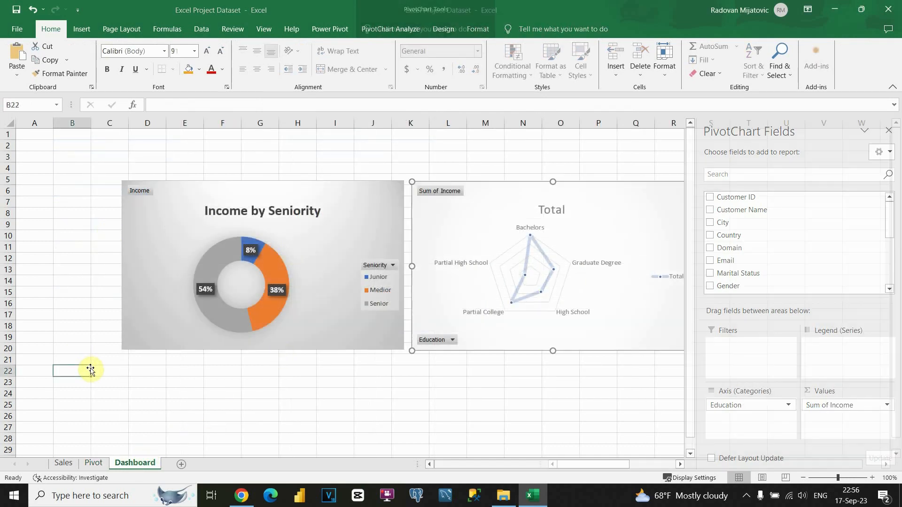
{"action": "key", "text": "ctrl+v"}
{"action": "left_click_drag", "start_coordinate": [218, 371], "coordinate": [290, 281]}
{"action": "left_click", "coordinate": [268, 303]}
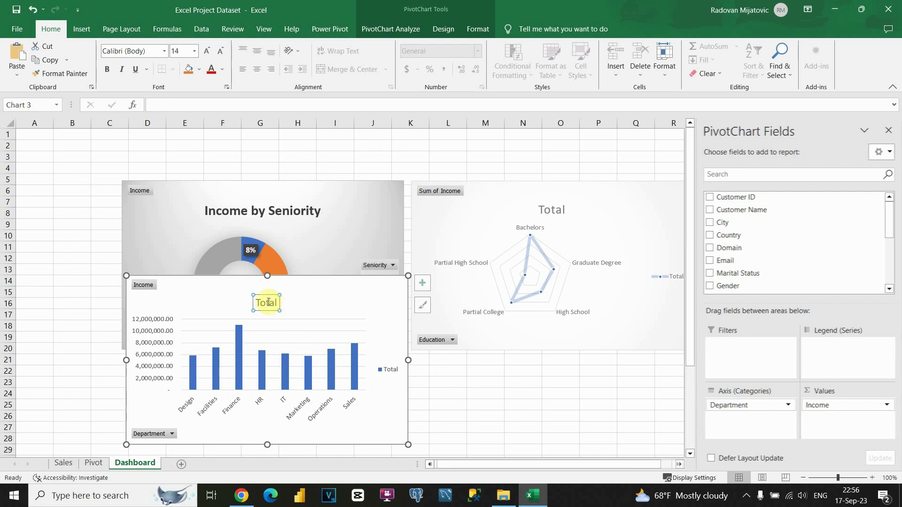
Step: Retitle the column chart from Total to 'Income By Department'
{"action": "double_click", "coordinate": [271, 302]}
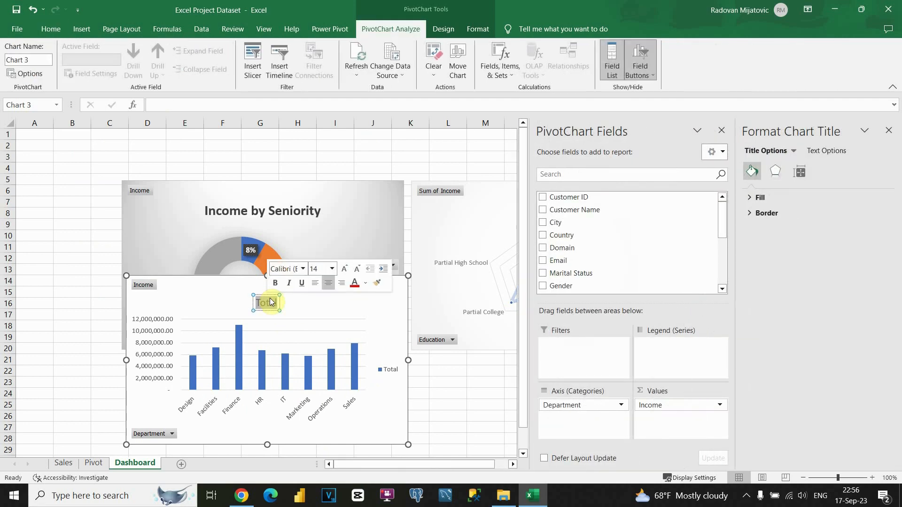
{"action": "left_click", "coordinate": [94, 464]}
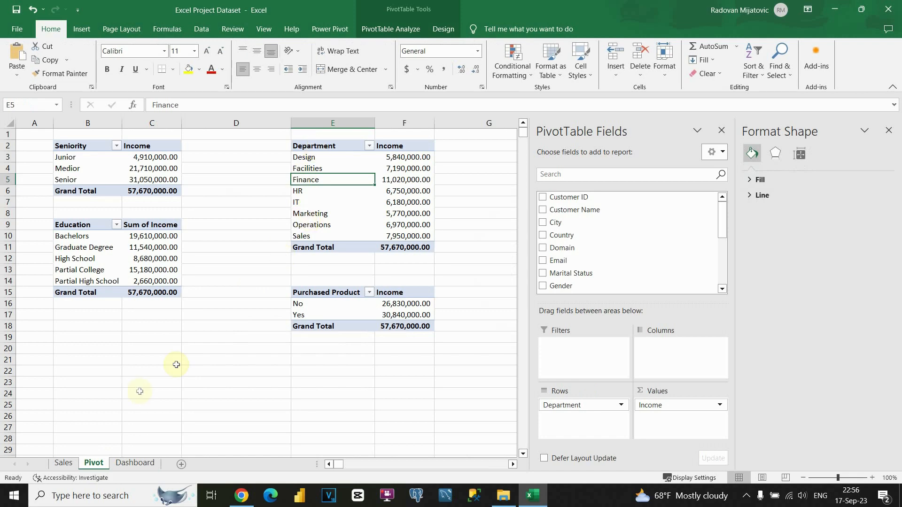
{"action": "left_click", "coordinate": [135, 463]}
{"action": "double_click", "coordinate": [266, 302]}
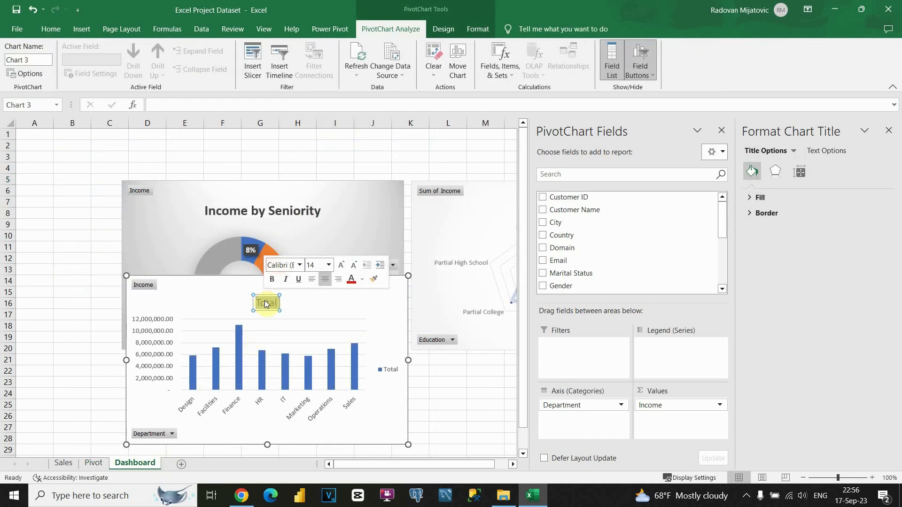
{"action": "key", "text": "BackSpace"}
{"action": "type", "text": "Income "}
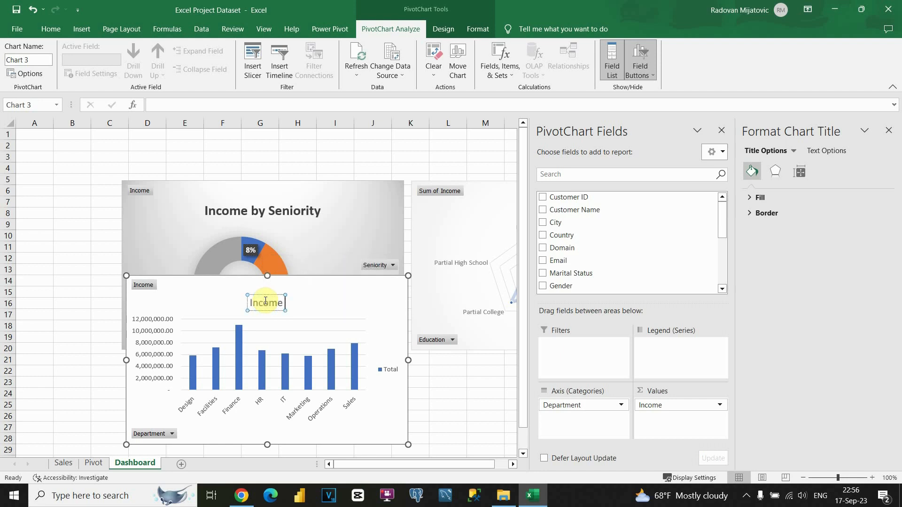
{"action": "type", "text": "By Deparm"}
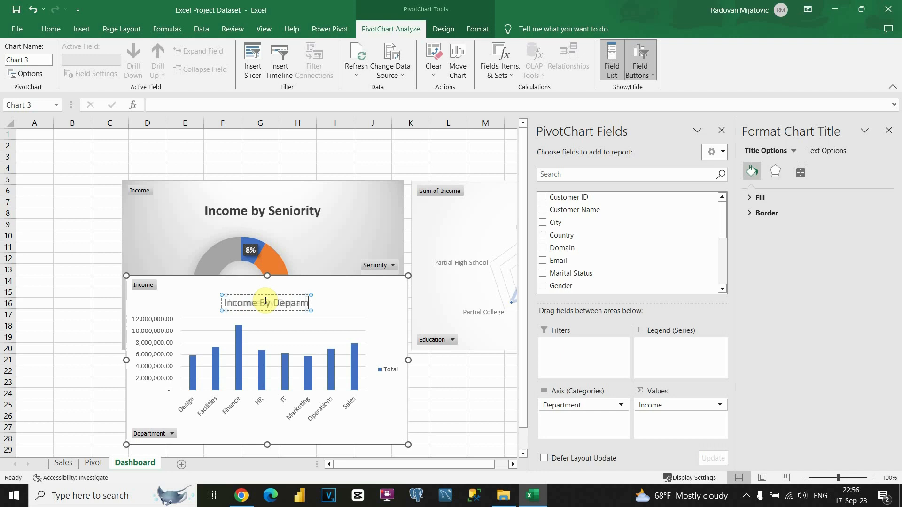
{"action": "key", "text": "BackSpace"}
{"action": "type", "text": "t"}
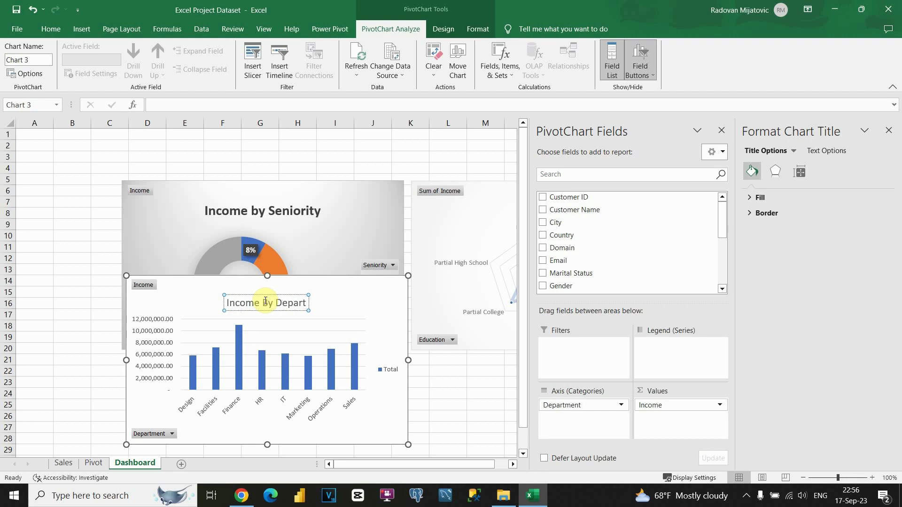
{"action": "type", "text": "ment"}
Step: Close the PivotChart Fields pane and retitle the radar chart 'Income by Education'
{"action": "left_click", "coordinate": [453, 211]}
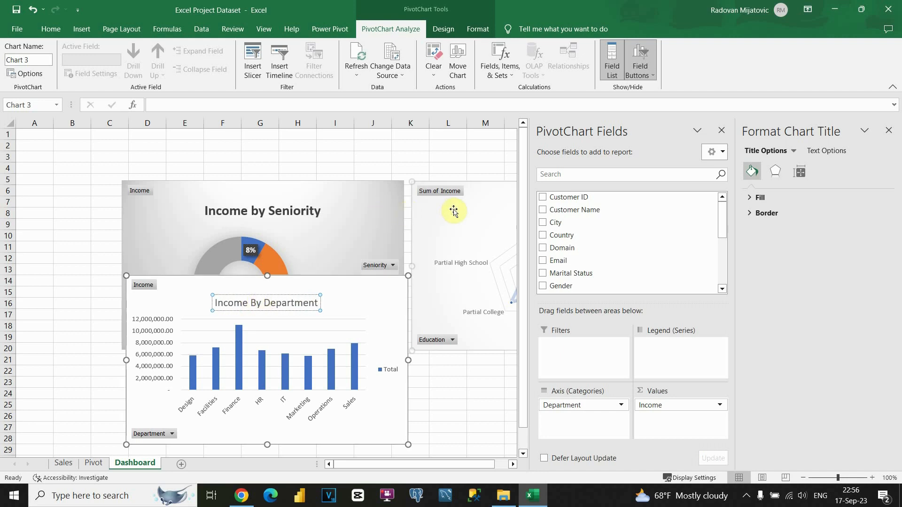
{"action": "left_click", "coordinate": [722, 131]}
{"action": "left_click", "coordinate": [556, 208]}
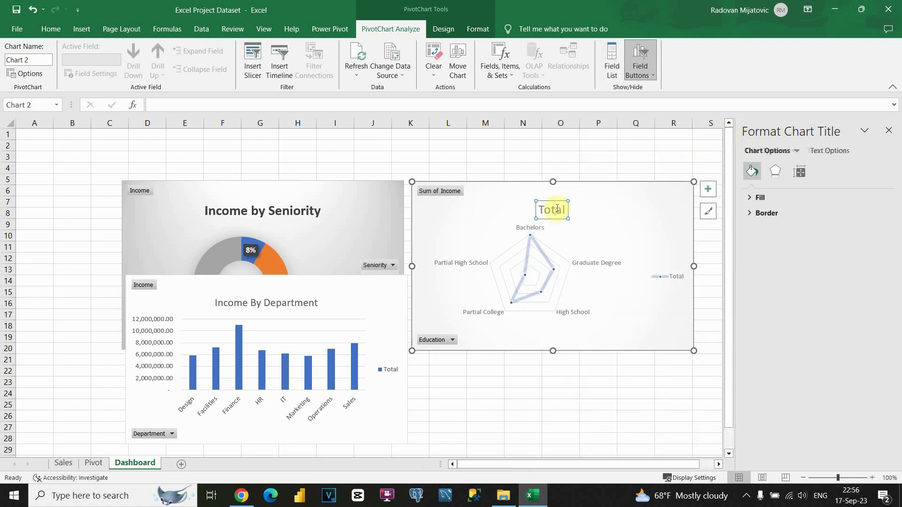
{"action": "double_click", "coordinate": [557, 208]}
{"action": "key", "text": "Delete"}
{"action": "type", "text": "Income by"}
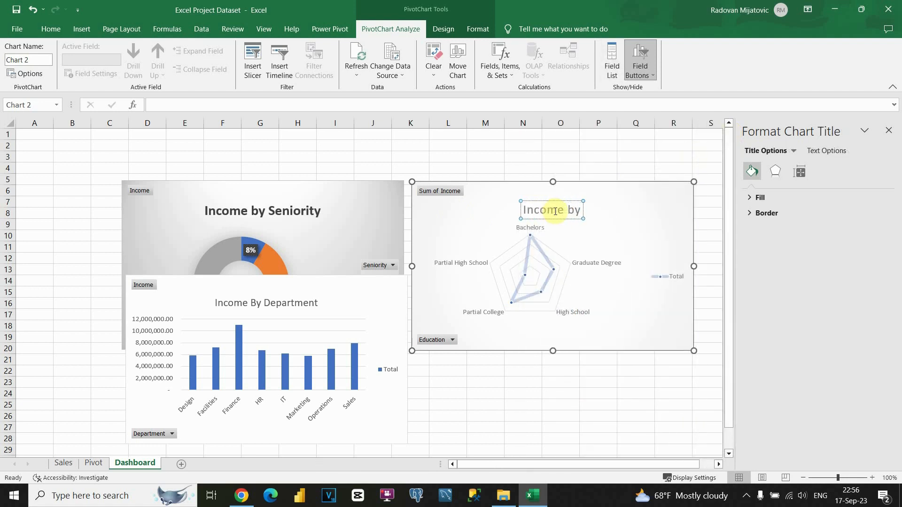
{"action": "type", "text": " Educa"}
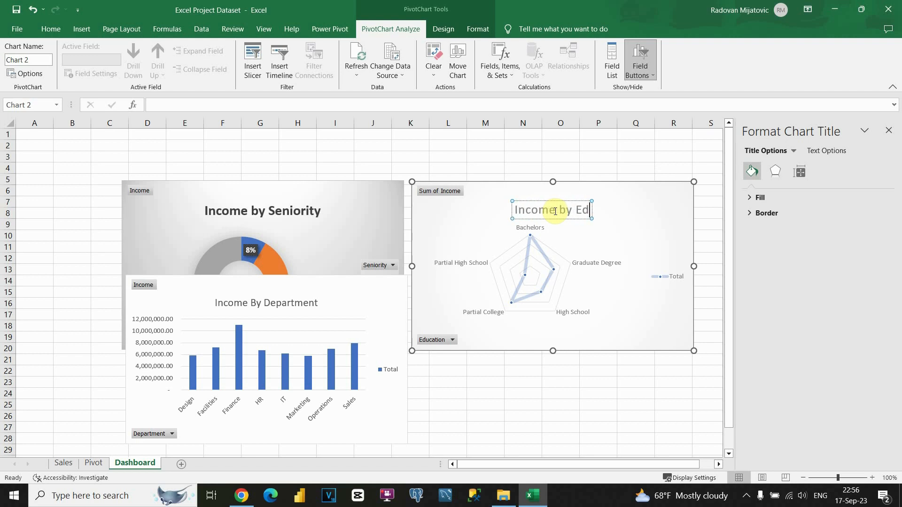
{"action": "type", "text": "on"}
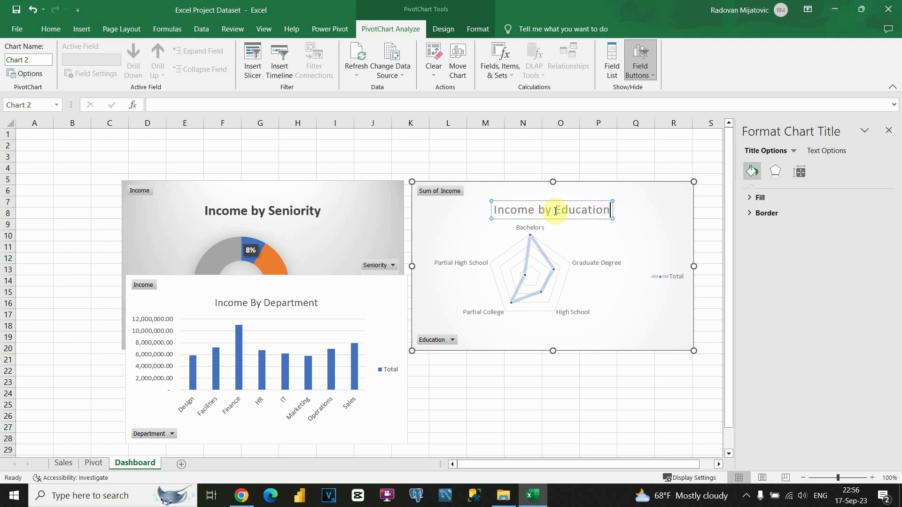
{"action": "left_click", "coordinate": [505, 169]}
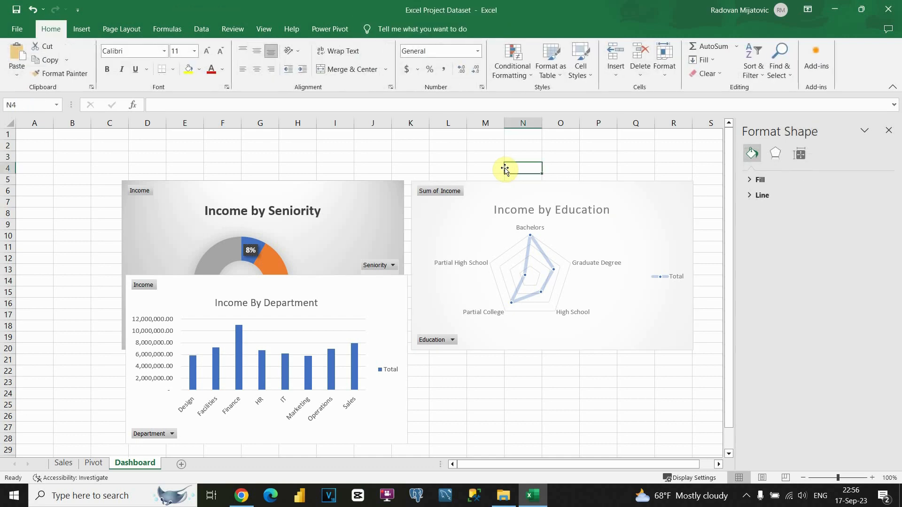
Step: Select the Purchased Product pivot table and preview line, bar and pie charts for it
{"action": "left_click", "coordinate": [96, 463]}
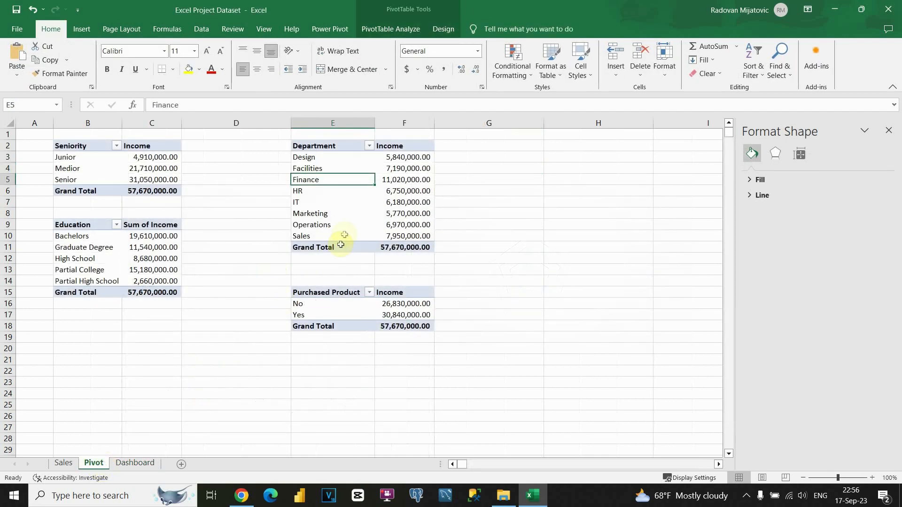
{"action": "left_click", "coordinate": [320, 275]}
{"action": "left_click_drag", "start_coordinate": [314, 293], "coordinate": [399, 316]}
{"action": "left_click", "coordinate": [401, 315]}
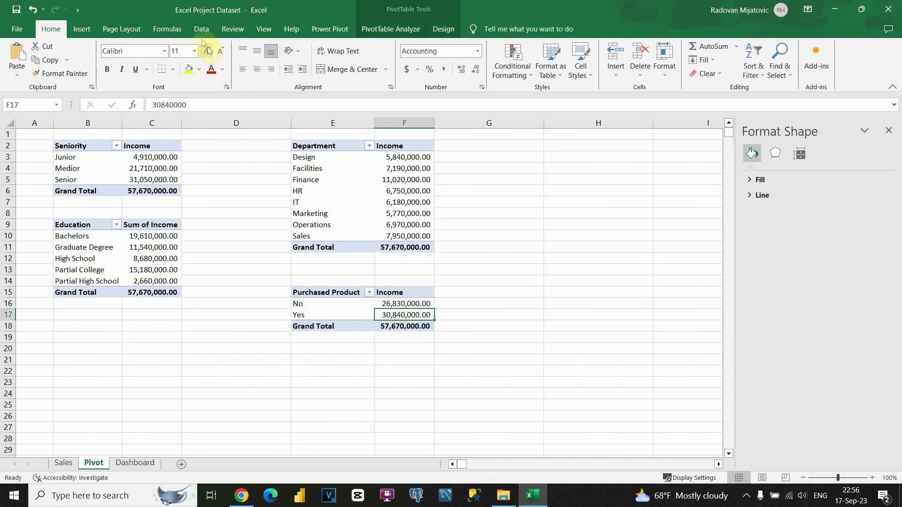
{"action": "left_click", "coordinate": [81, 28]}
{"action": "left_click", "coordinate": [301, 66]}
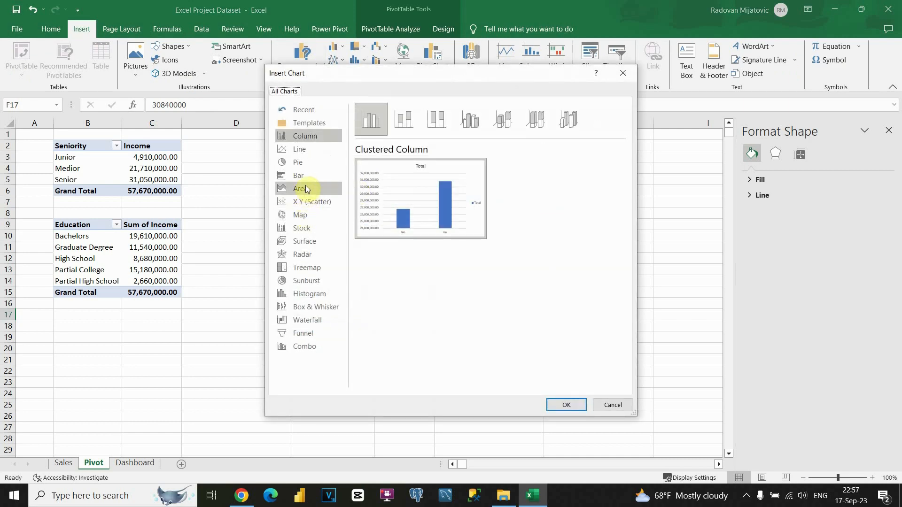
{"action": "left_click", "coordinate": [305, 149]}
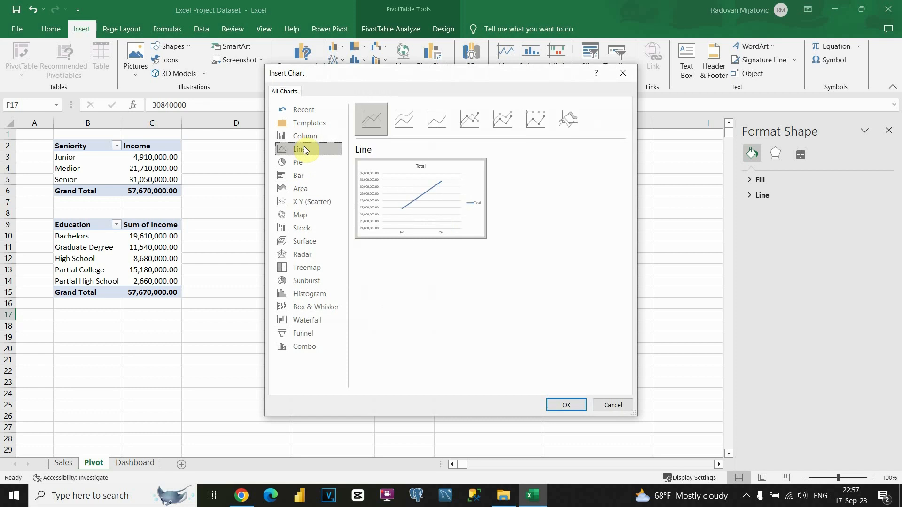
{"action": "left_click", "coordinate": [298, 175]}
{"action": "left_click", "coordinate": [298, 162]}
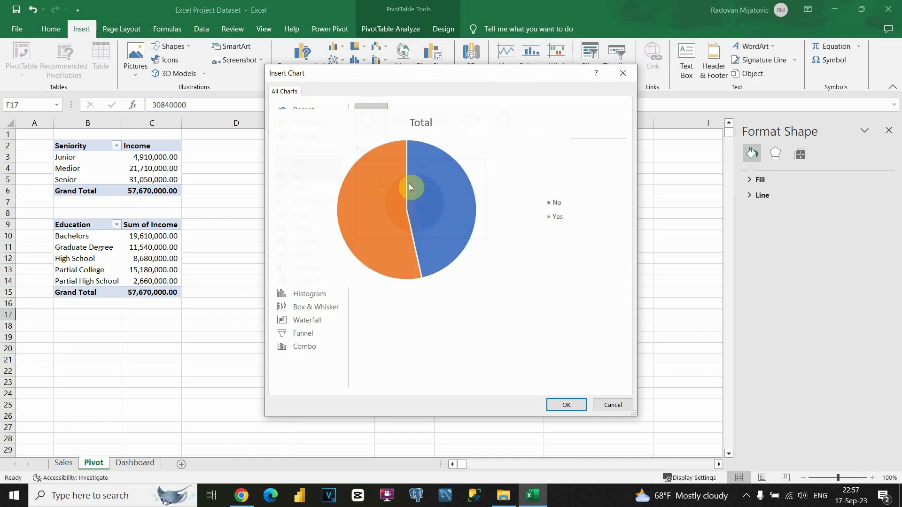
Step: Insert a doughnut PivotChart of income by Purchased Product (No/Yes), move it aside and cut it
{"action": "left_click", "coordinate": [498, 127]}
{"action": "mouse_move", "coordinate": [392, 223]}
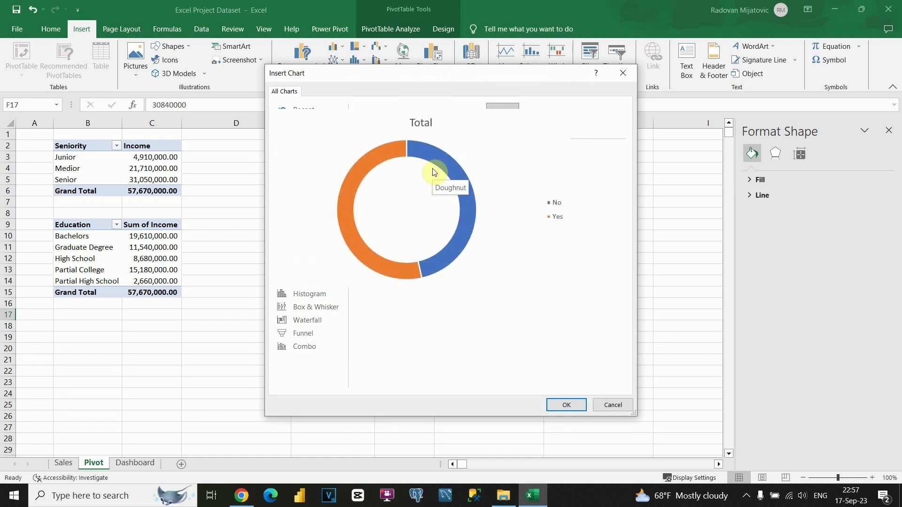
{"action": "left_click", "coordinate": [568, 405]}
{"action": "left_click_drag", "start_coordinate": [431, 234], "coordinate": [530, 254]}
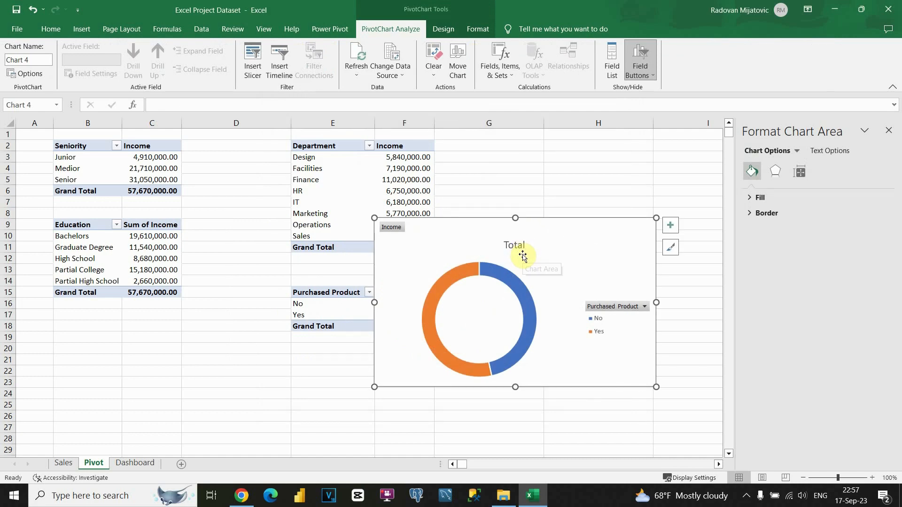
{"action": "key", "text": "Delete"}
Step: Paste the doughnut below the education chart on Dashboard and title it 'Income by Purchased Product Condition'
{"action": "left_click", "coordinate": [135, 463]}
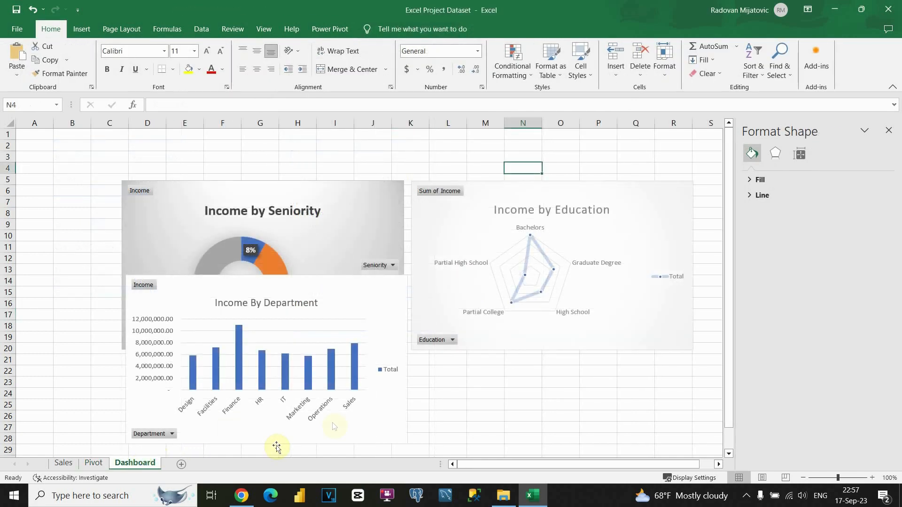
{"action": "key", "text": "ctrl+v"}
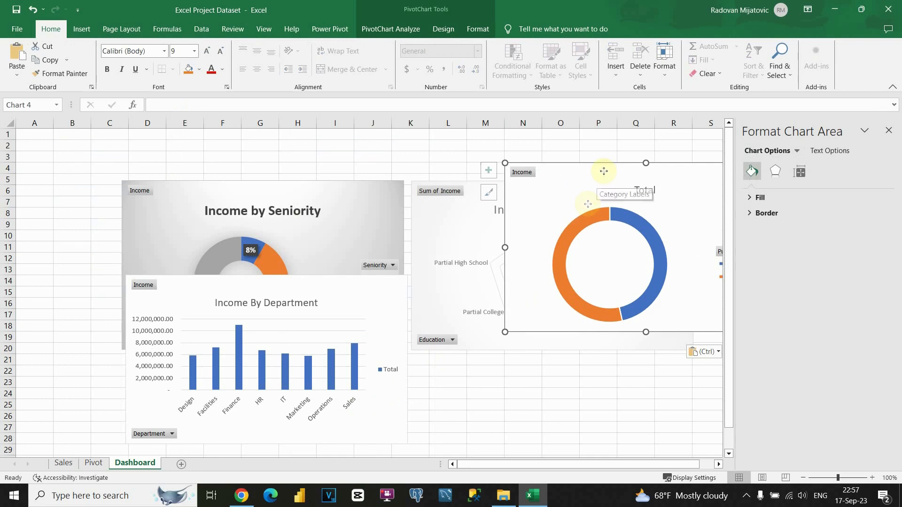
{"action": "left_click_drag", "start_coordinate": [601, 173], "coordinate": [520, 324]}
{"action": "left_click", "coordinate": [562, 344]}
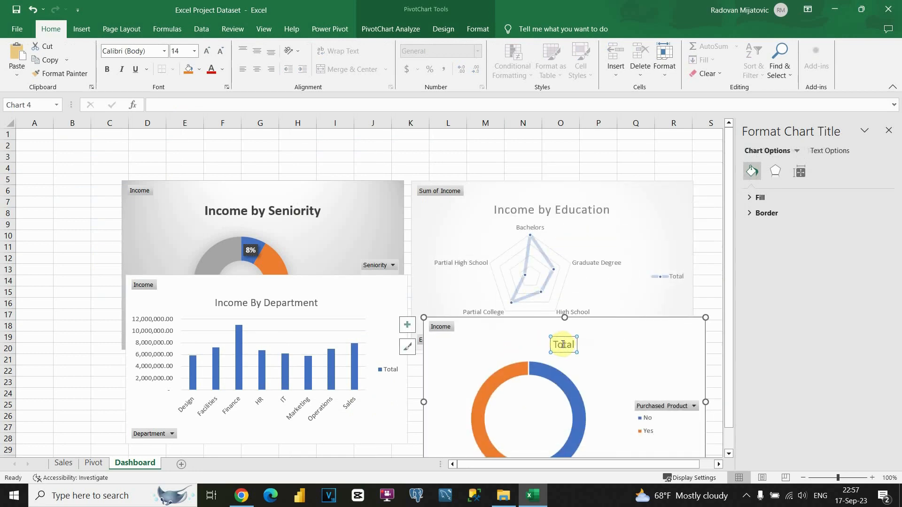
{"action": "double_click", "coordinate": [563, 346]}
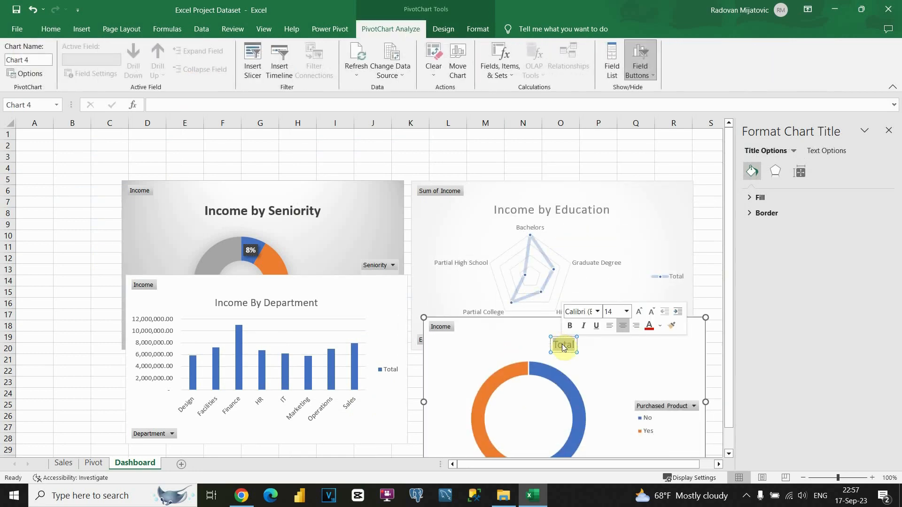
{"action": "type", "text": "Income by P"}
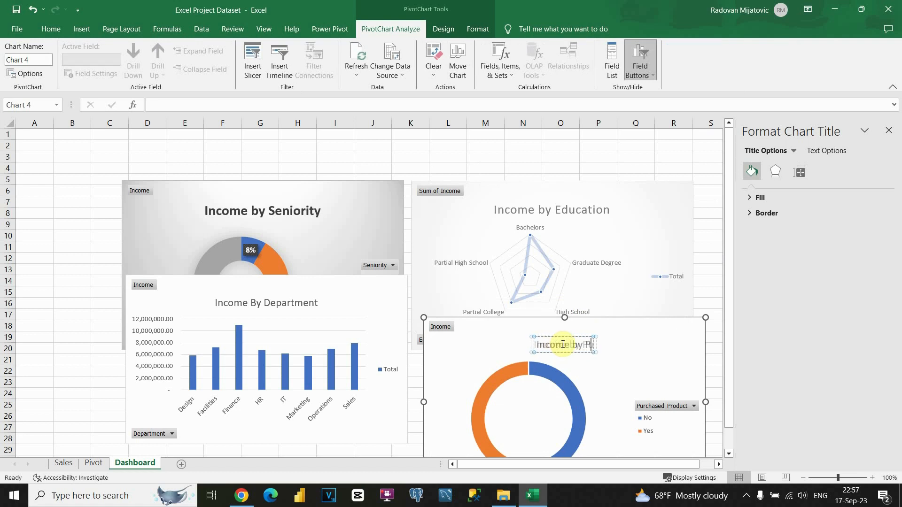
{"action": "type", "text": "ur"}
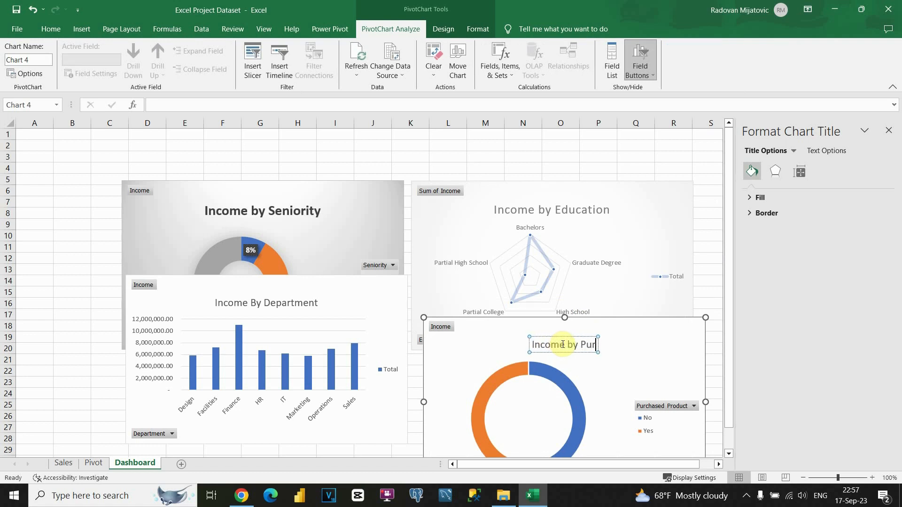
{"action": "type", "text": "chased"}
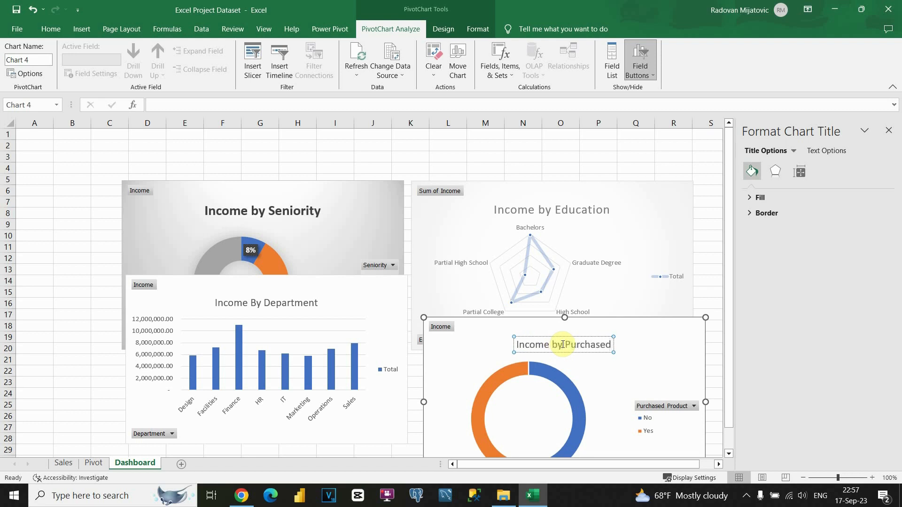
{"action": "type", "text": " Produc"}
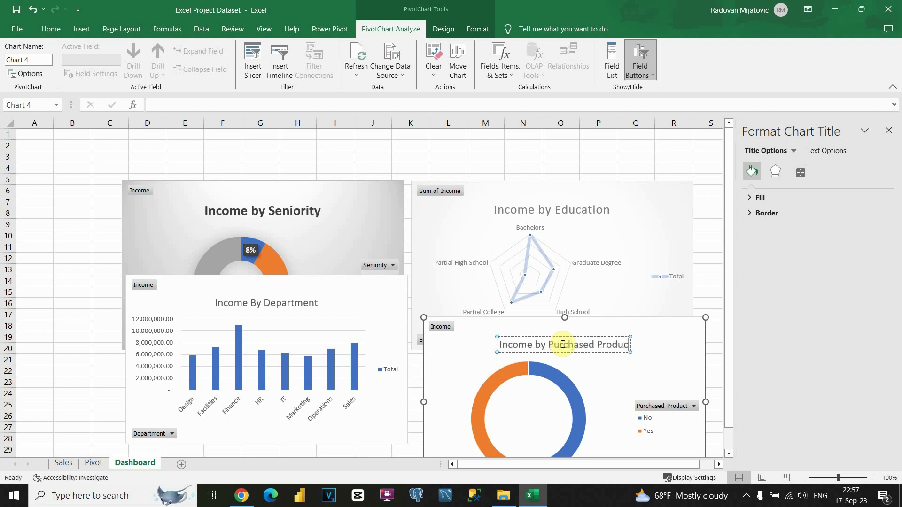
{"action": "type", "text": "t Cond"}
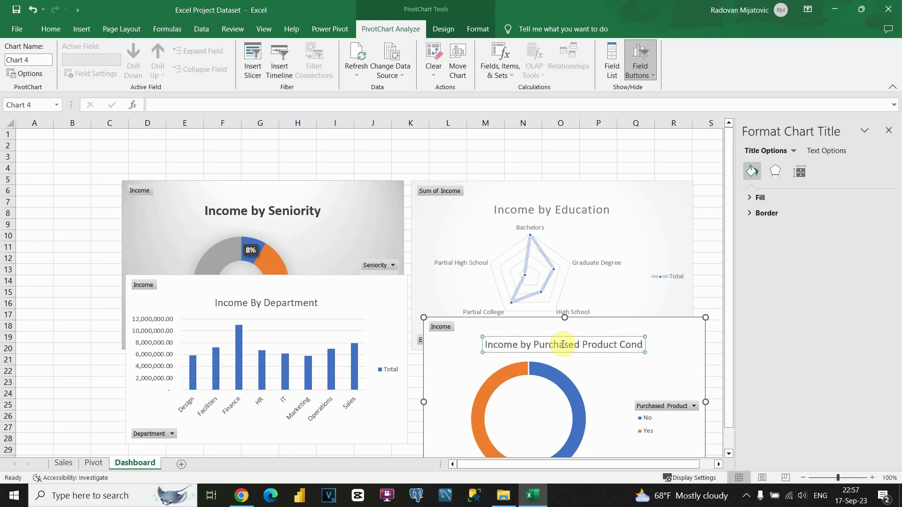
{"action": "type", "text": "ition"}
{"action": "left_click", "coordinate": [712, 249]}
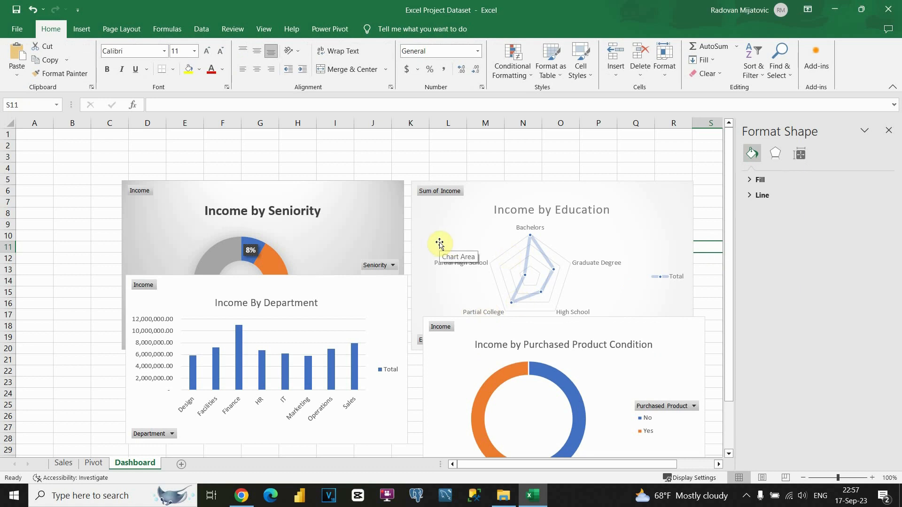
Step: Close the Format Shape pane, zoom out to 80%, and select A1:P2 for the banner
{"action": "left_click", "coordinate": [888, 130]}
{"action": "left_click", "coordinate": [525, 161]}
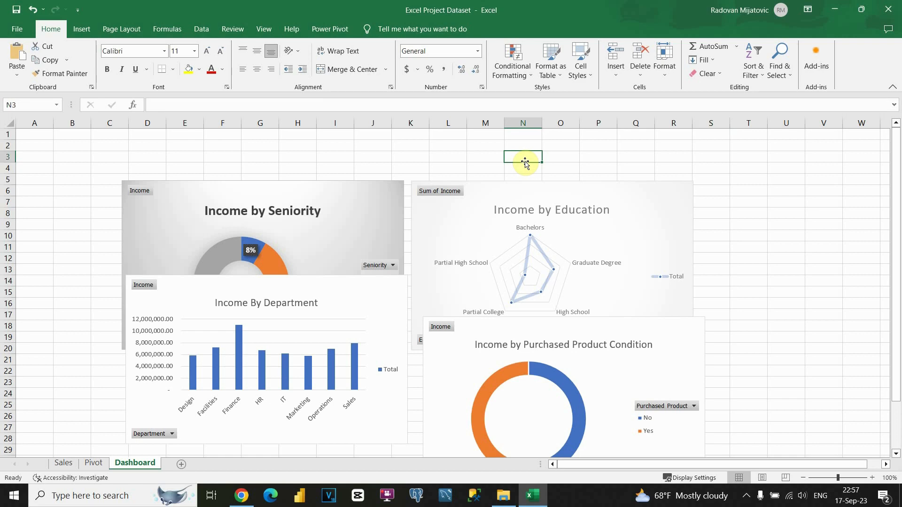
{"action": "left_click", "coordinate": [804, 477]}
{"action": "left_click", "coordinate": [802, 477]}
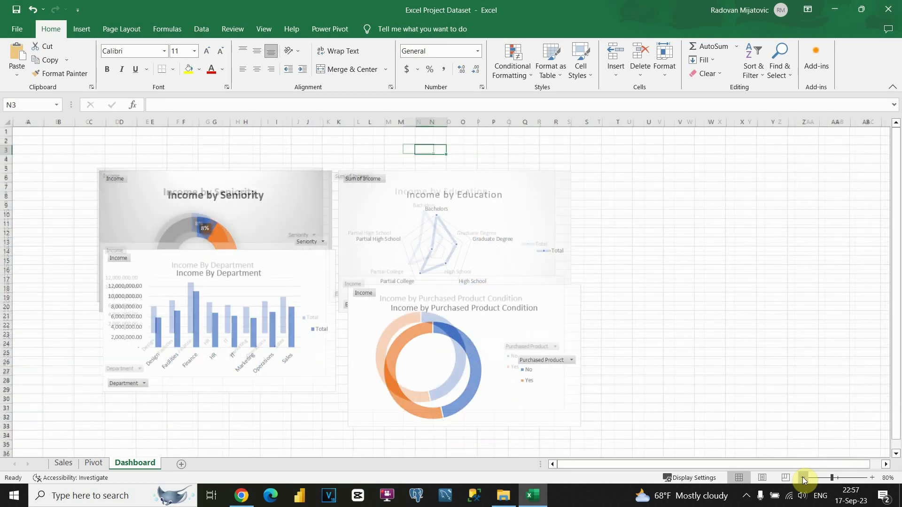
{"action": "left_click", "coordinate": [177, 181]}
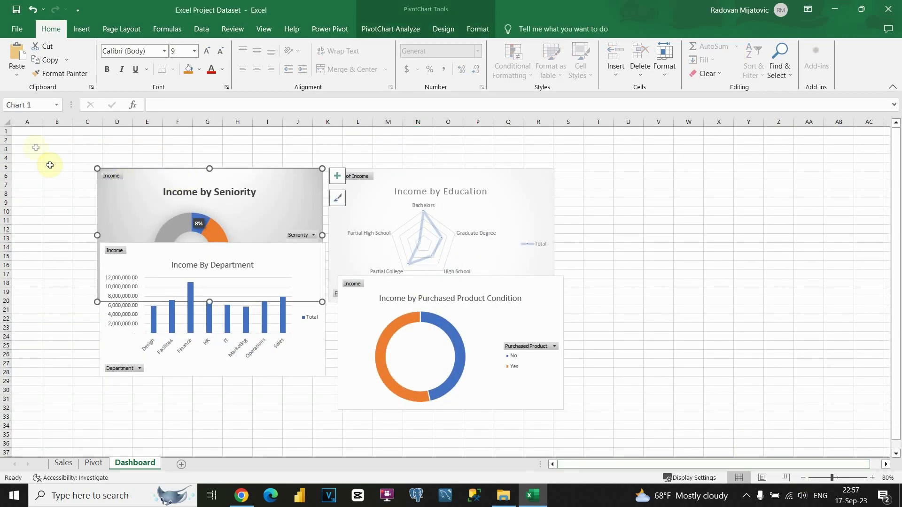
{"action": "left_click_drag", "start_coordinate": [30, 132], "coordinate": [476, 145]}
{"action": "left_click_drag", "start_coordinate": [22, 132], "coordinate": [480, 142]}
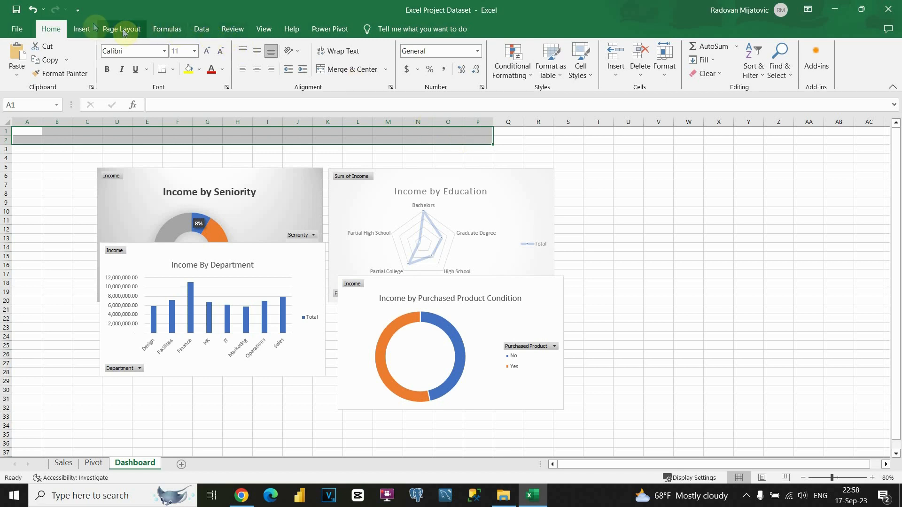
Step: Fill A1:P2 with navy, merge the cells, and left-align them
{"action": "left_click", "coordinate": [200, 70]}
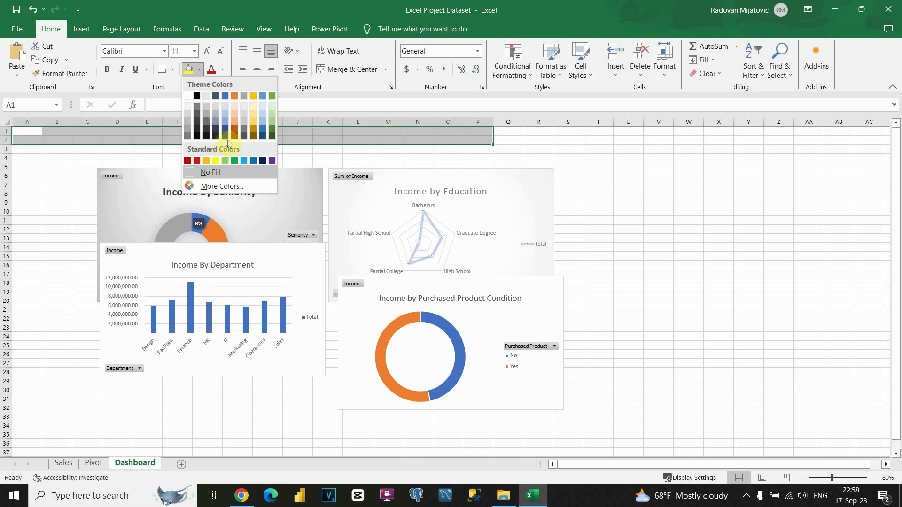
{"action": "left_click", "coordinate": [225, 137]}
{"action": "left_click_drag", "start_coordinate": [20, 136], "coordinate": [477, 145]}
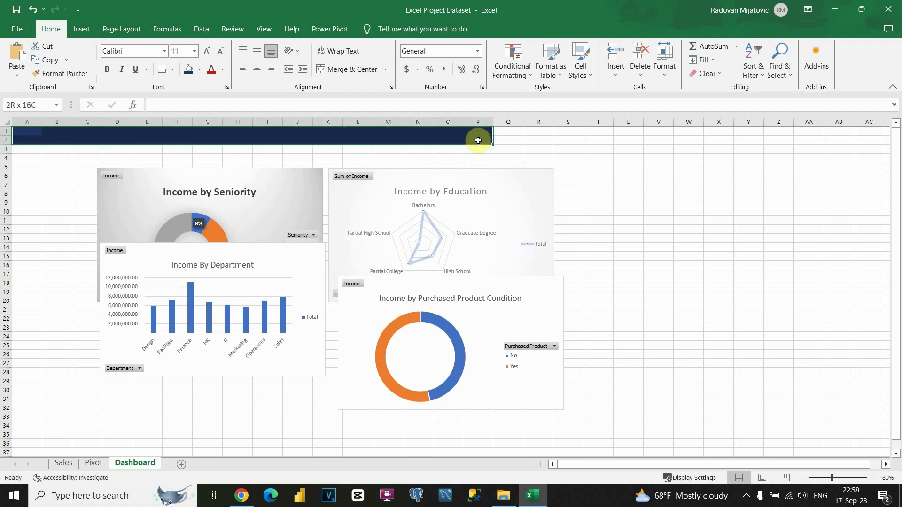
{"action": "left_click", "coordinate": [353, 68]}
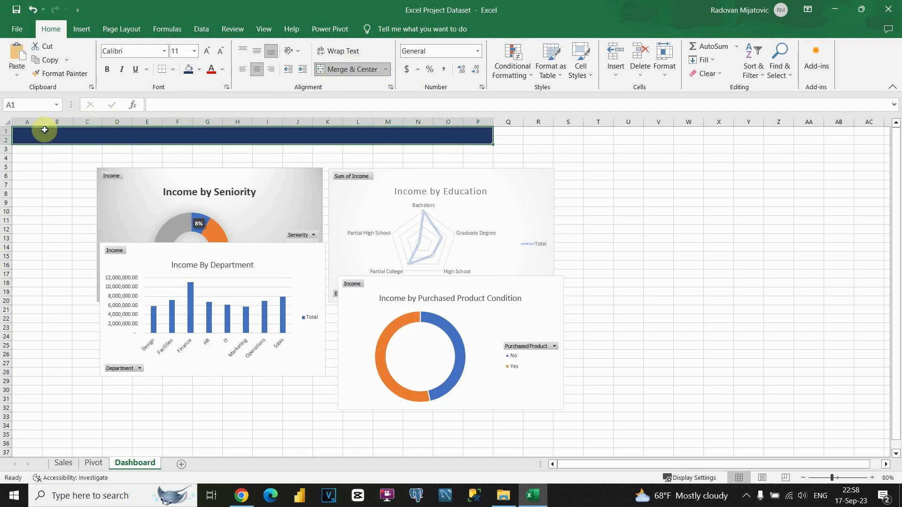
{"action": "left_click", "coordinate": [244, 70]}
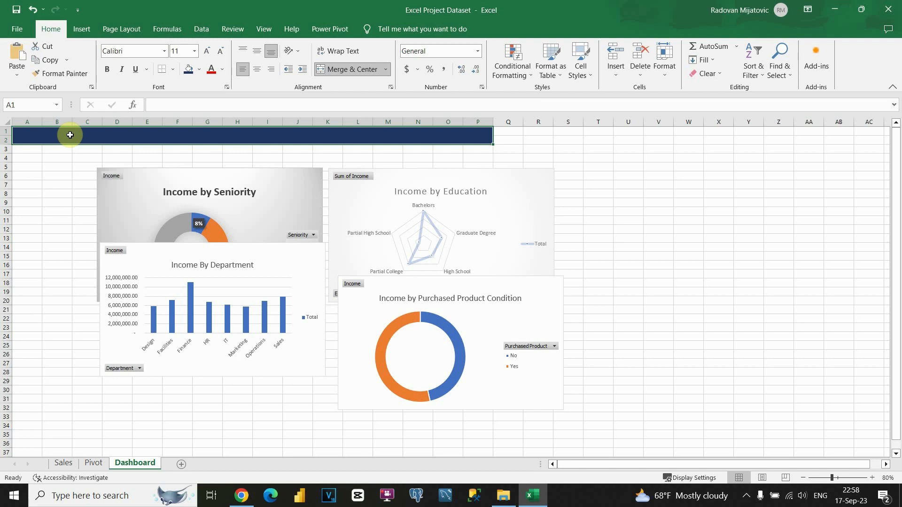
Step: Enter the title SALES DASHBOARD in 22-point bold white text
{"action": "type", "text": "SALES DASHBOARE"}
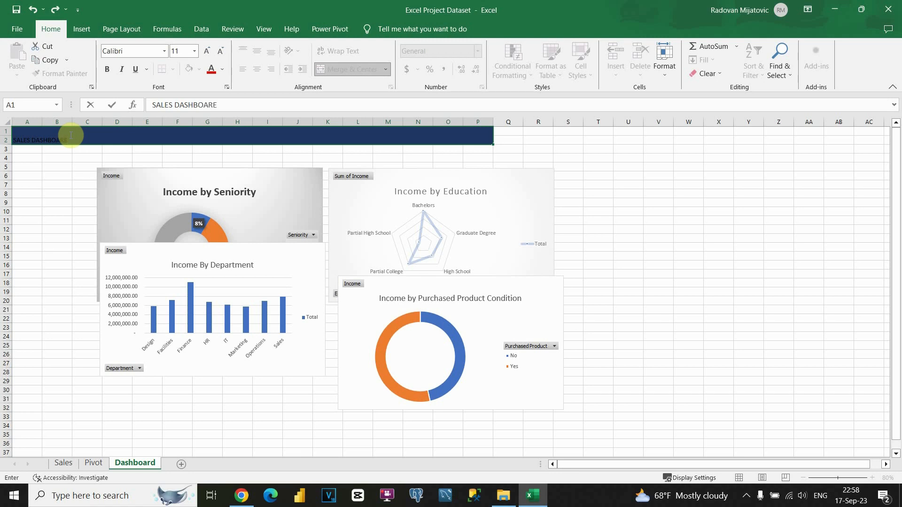
{"action": "triple_click", "coordinate": [50, 138]}
{"action": "left_click", "coordinate": [208, 53]}
{"action": "left_click", "coordinate": [208, 53]}
{"action": "left_click", "coordinate": [208, 53]}
{"action": "left_click", "coordinate": [208, 53]}
{"action": "left_click", "coordinate": [208, 53]}
{"action": "left_click", "coordinate": [208, 53]}
{"action": "left_click", "coordinate": [222, 69]}
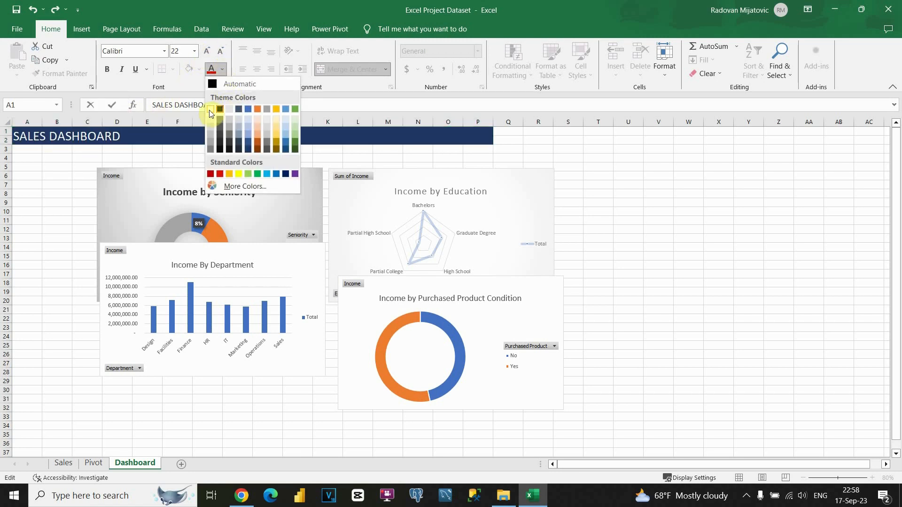
{"action": "left_click", "coordinate": [211, 107]}
{"action": "left_click", "coordinate": [107, 69]}
{"action": "left_click", "coordinate": [81, 177]}
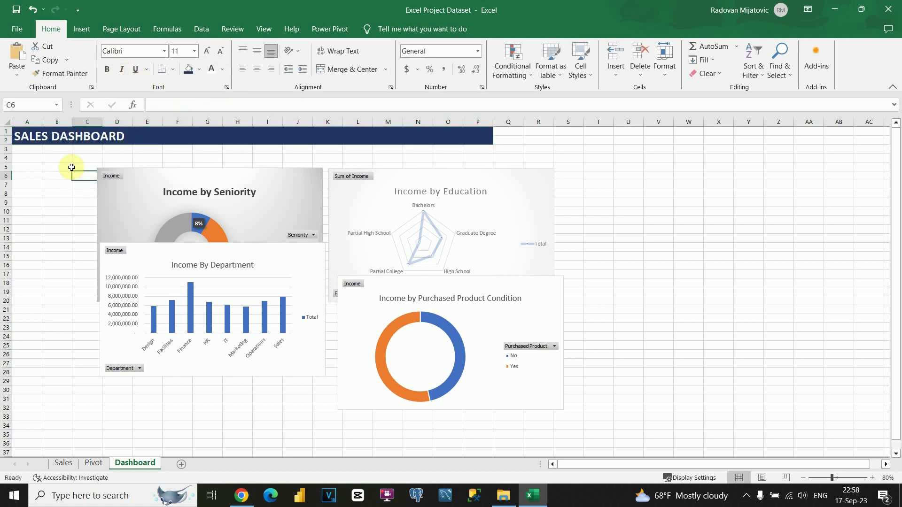
Step: Drag the Income by Education, Seniority and Department charts apart into a non-overlapping grid
{"action": "left_click", "coordinate": [362, 189]}
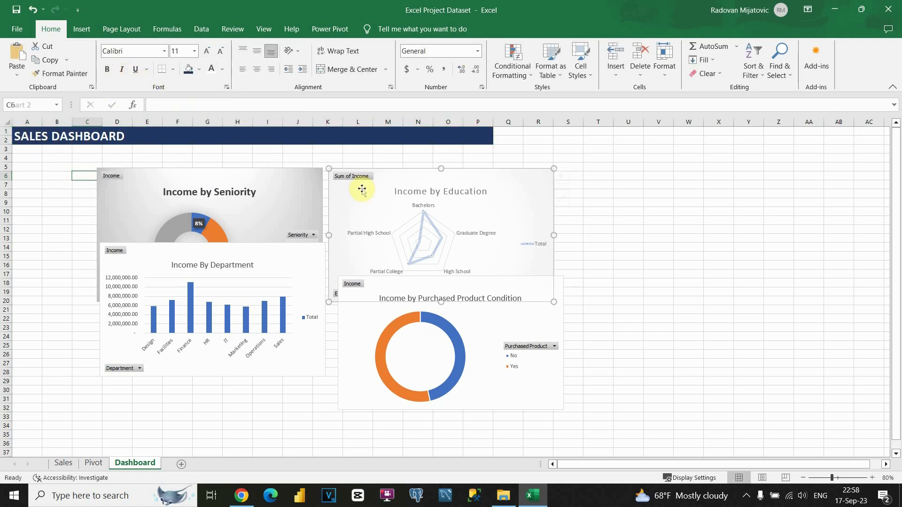
{"action": "left_click_drag", "start_coordinate": [362, 188], "coordinate": [409, 167]}
{"action": "left_click_drag", "start_coordinate": [284, 195], "coordinate": [318, 182]}
{"action": "left_click_drag", "start_coordinate": [299, 281], "coordinate": [304, 325]}
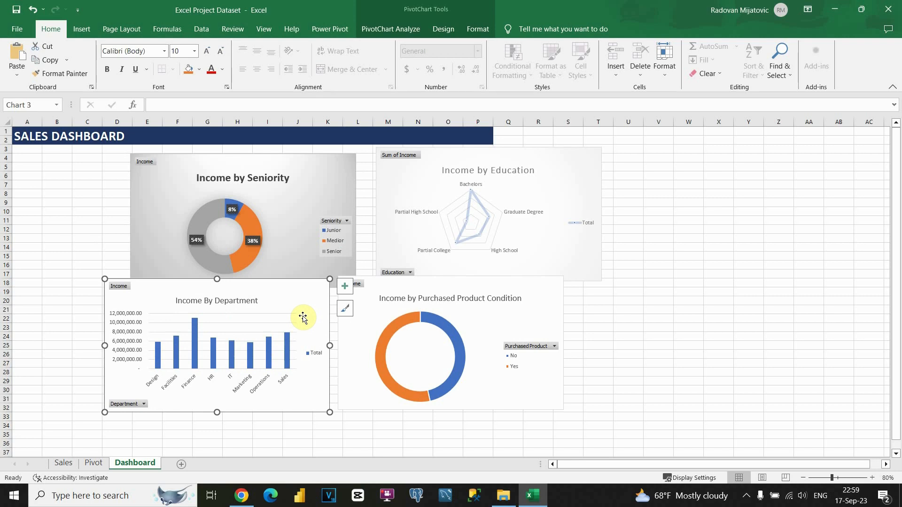
{"action": "left_click", "coordinate": [83, 30]}
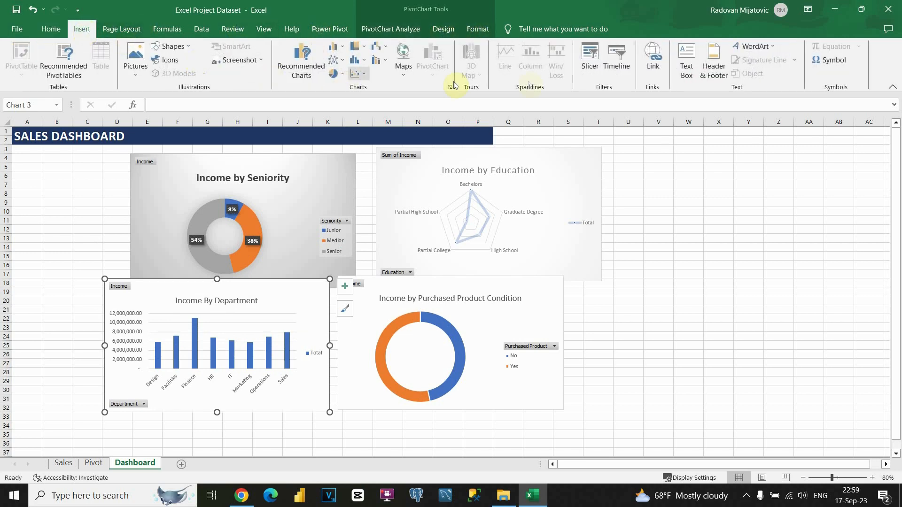
Step: Insert a slicer for the Gender field
{"action": "left_click", "coordinate": [587, 59]}
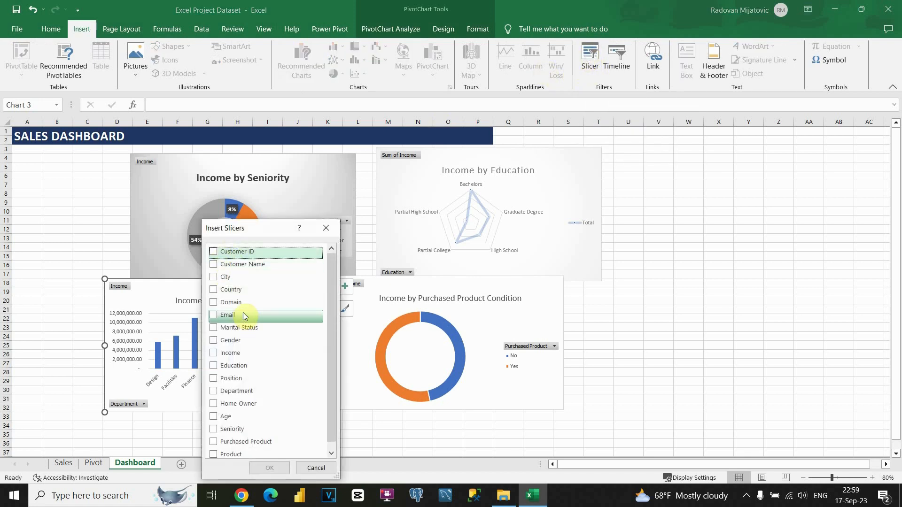
{"action": "left_click", "coordinate": [214, 340]}
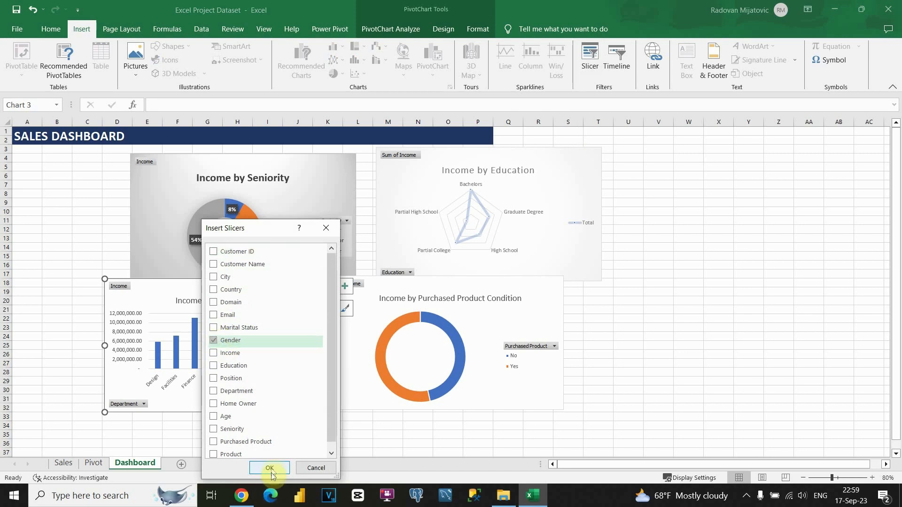
{"action": "left_click", "coordinate": [270, 467]}
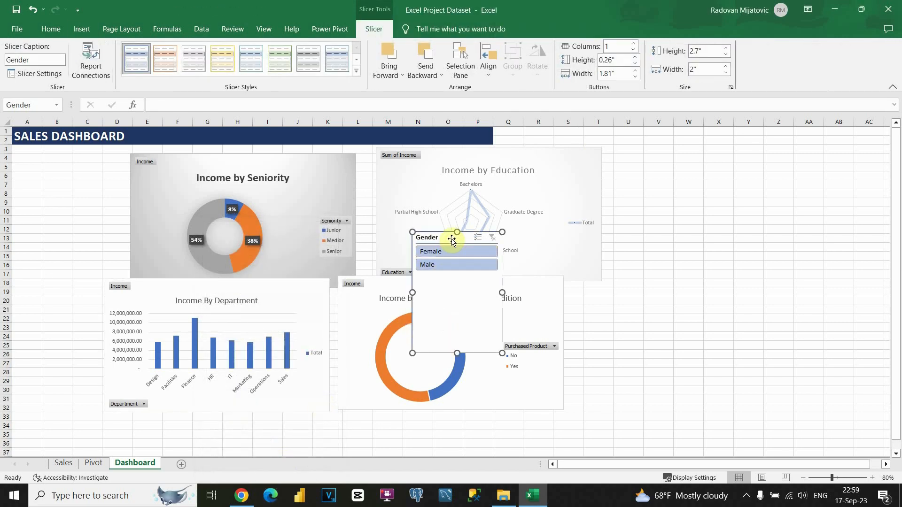
Step: Place the Gender slicer left of the charts and filter to Male, then Female
{"action": "left_click_drag", "start_coordinate": [452, 238], "coordinate": [52, 162]}
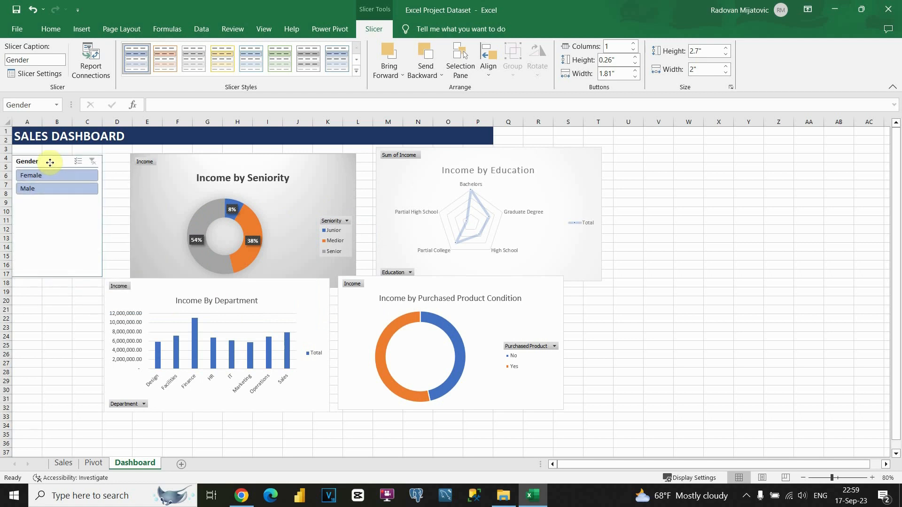
{"action": "left_click", "coordinate": [55, 189]}
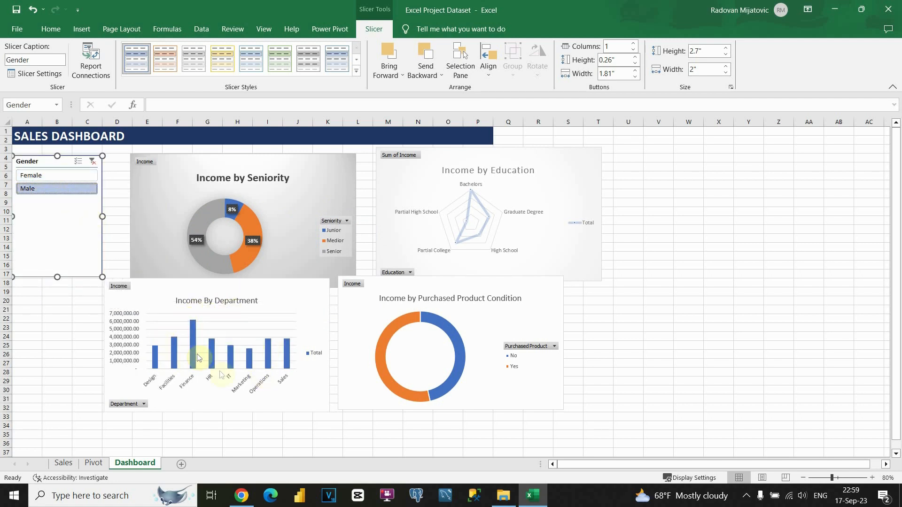
{"action": "left_click", "coordinate": [49, 179]}
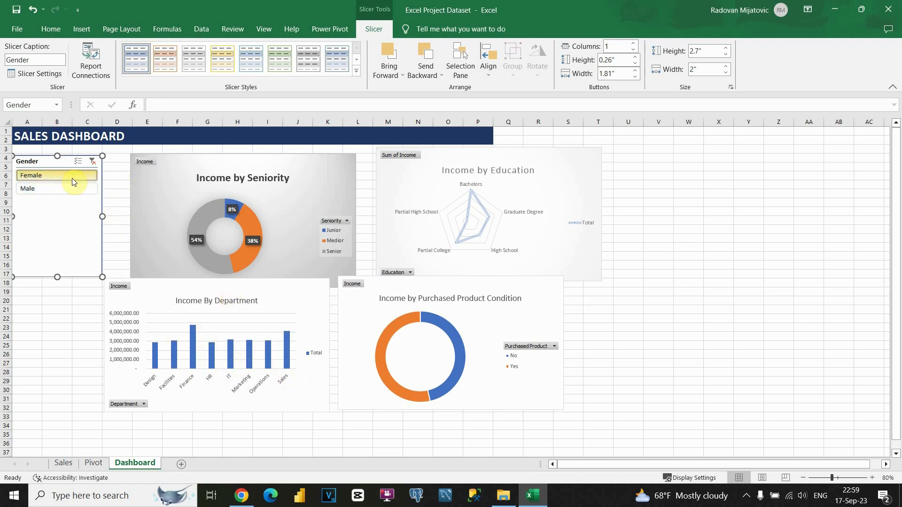
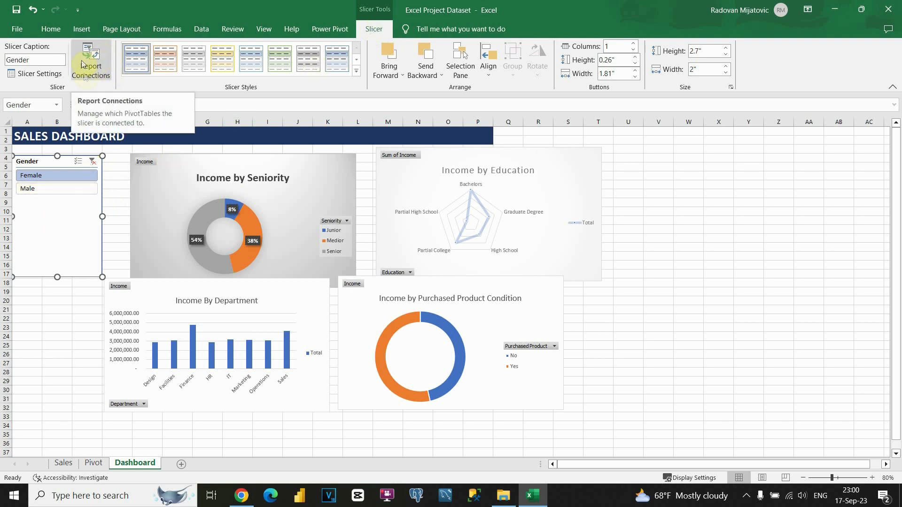
Step: Connect the Gender slicer to all four pivot tables, PivotTable1 through PivotTable4
{"action": "left_click", "coordinate": [98, 70]}
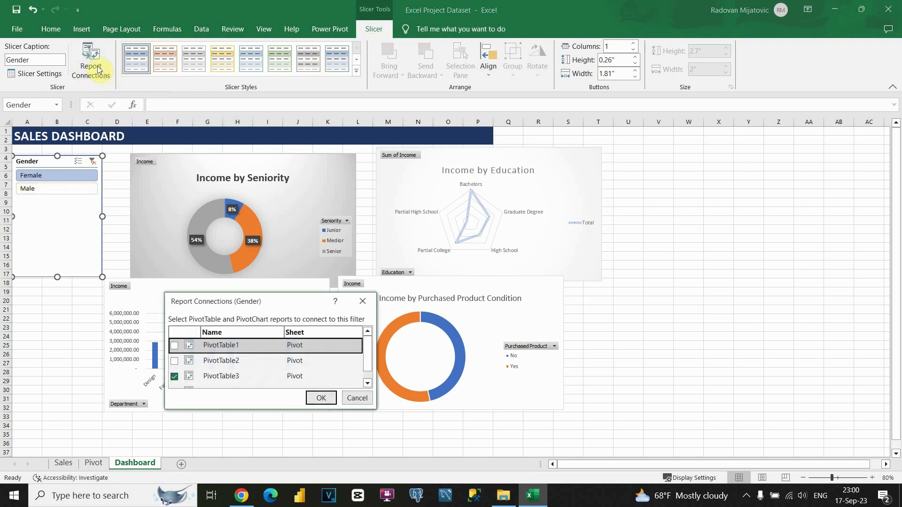
{"action": "scroll", "coordinate": [174, 364], "scroll_direction": "down", "scroll_amount": 2}
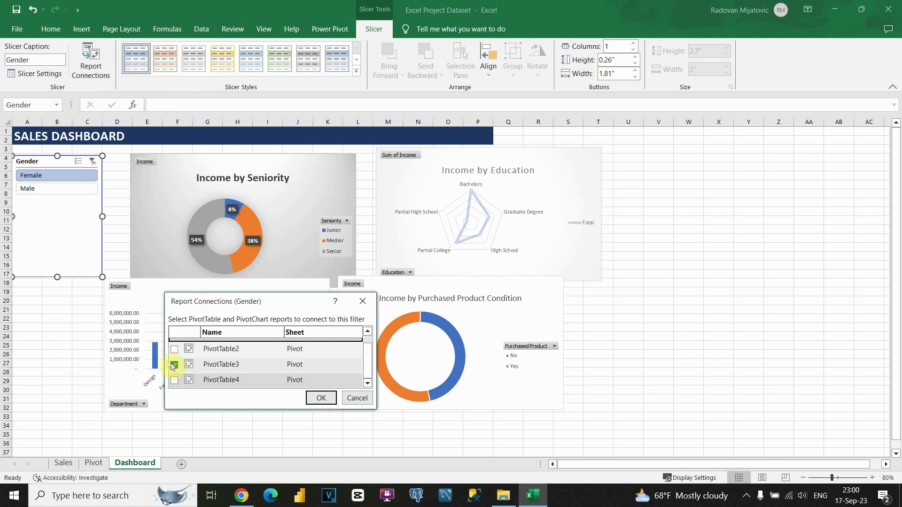
{"action": "left_click", "coordinate": [175, 349]}
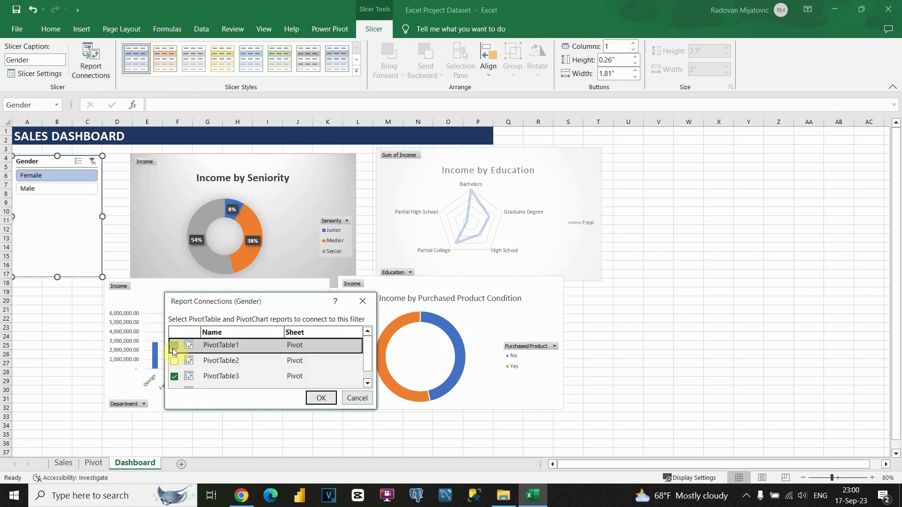
{"action": "left_click", "coordinate": [174, 380]}
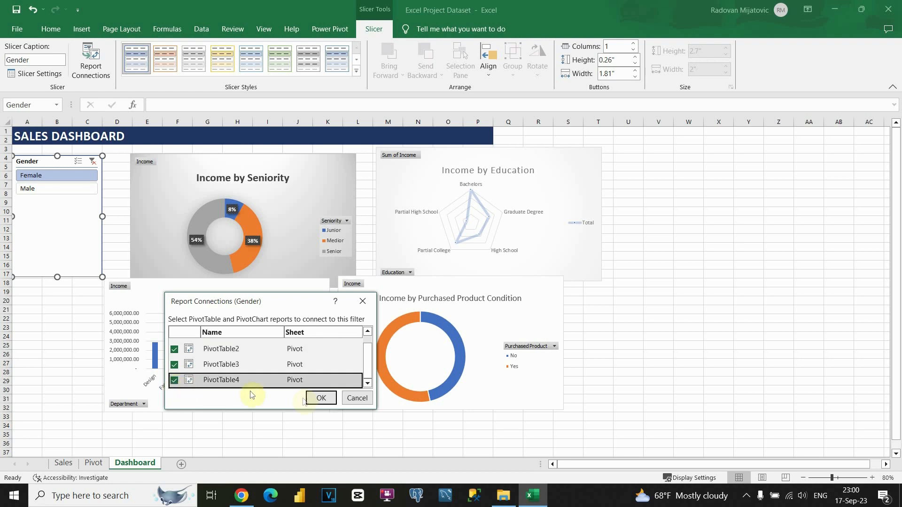
{"action": "left_click", "coordinate": [318, 397]}
Step: Test the Gender slicer with Male and Female, then shorten it to 1" tall
{"action": "left_click", "coordinate": [34, 176]}
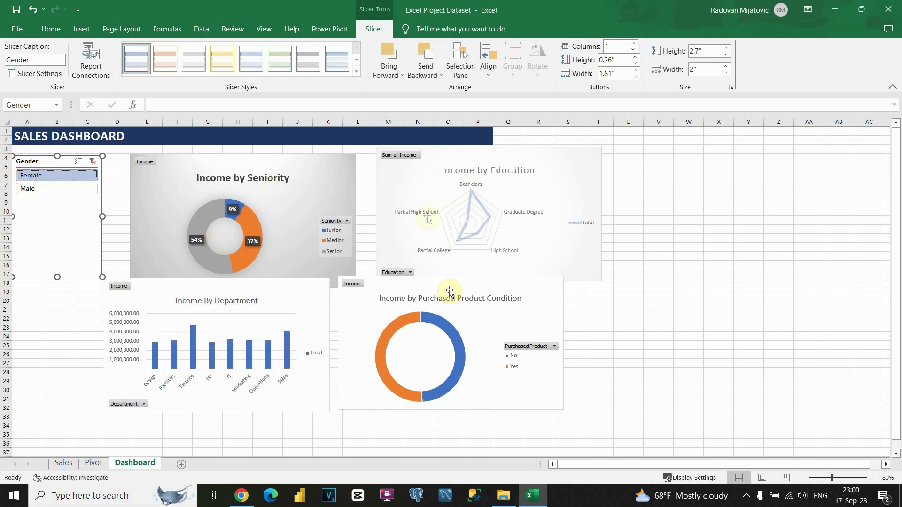
{"action": "left_click", "coordinate": [55, 188]}
{"action": "left_click", "coordinate": [54, 179]}
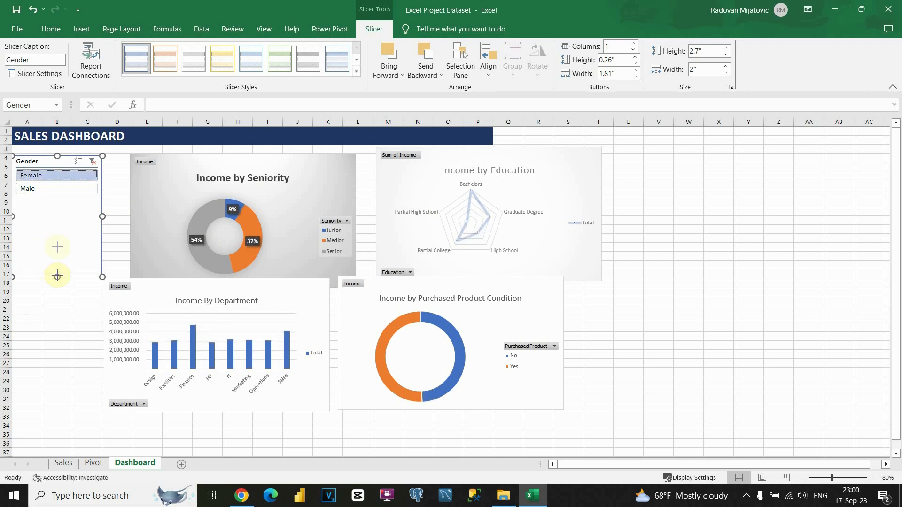
{"action": "left_click_drag", "start_coordinate": [57, 200], "coordinate": [57, 200]}
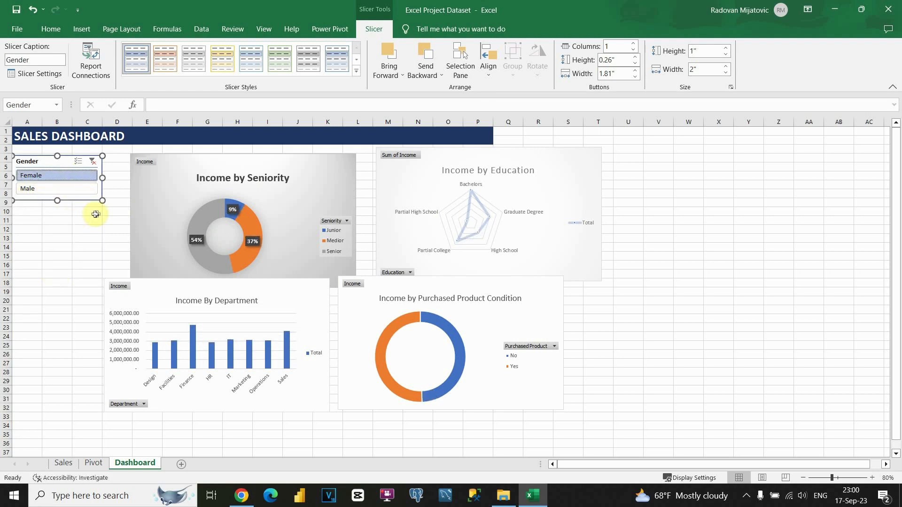
{"action": "left_click", "coordinate": [190, 202]}
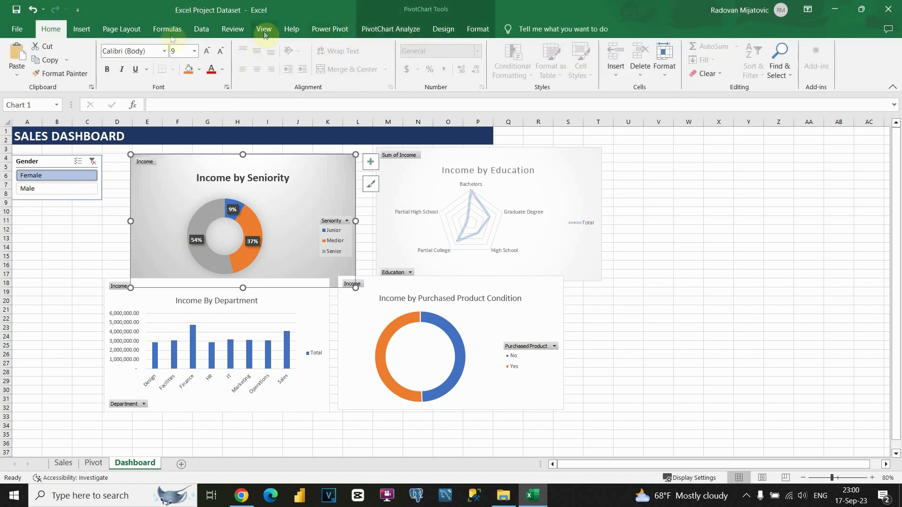
Step: Insert a Marital Status slicer below the Gender slicer and try its Single and Married filters
{"action": "left_click", "coordinate": [88, 35]}
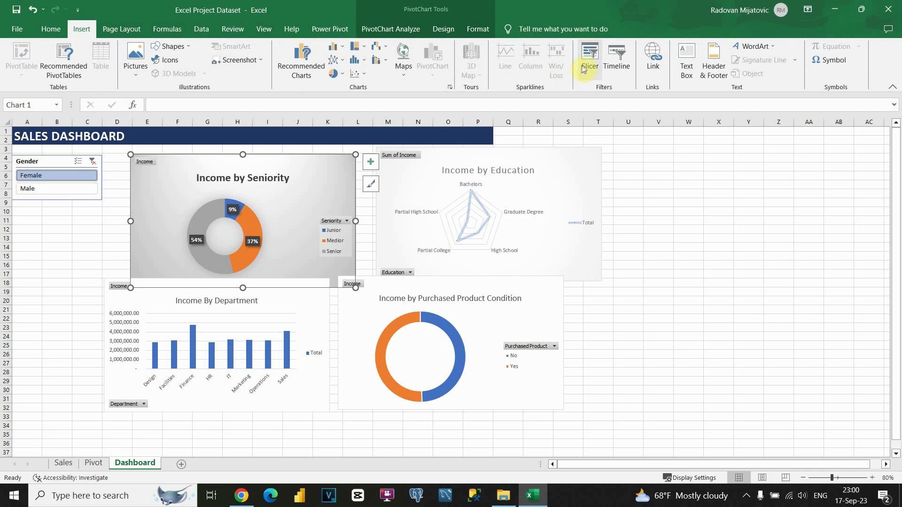
{"action": "left_click", "coordinate": [583, 70]}
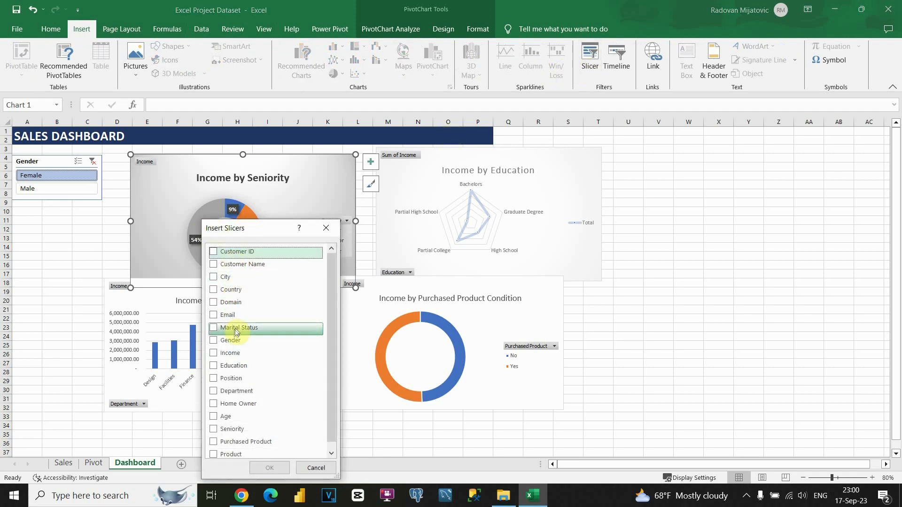
{"action": "left_click", "coordinate": [219, 329]}
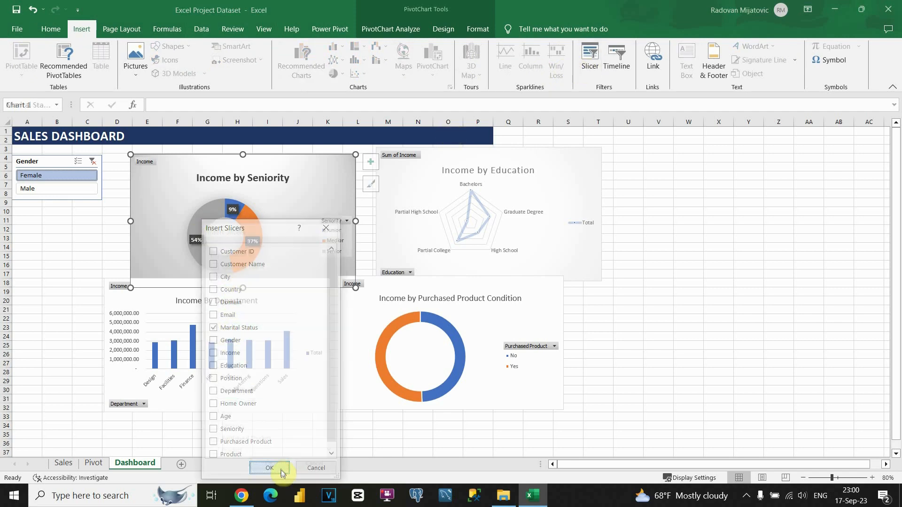
{"action": "left_click", "coordinate": [281, 470]}
{"action": "left_click_drag", "start_coordinate": [447, 281], "coordinate": [22, 258]}
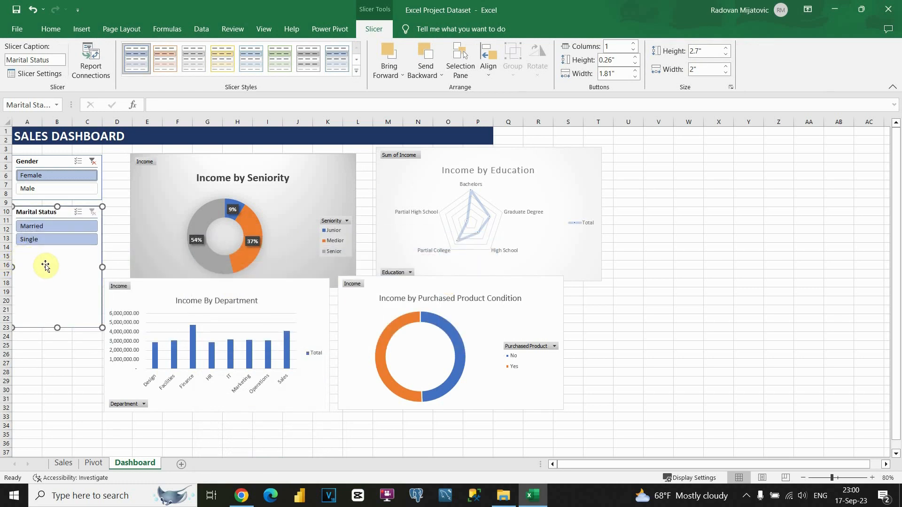
{"action": "left_click", "coordinate": [62, 248]}
{"action": "left_click", "coordinate": [39, 229]}
{"action": "left_click", "coordinate": [65, 242]}
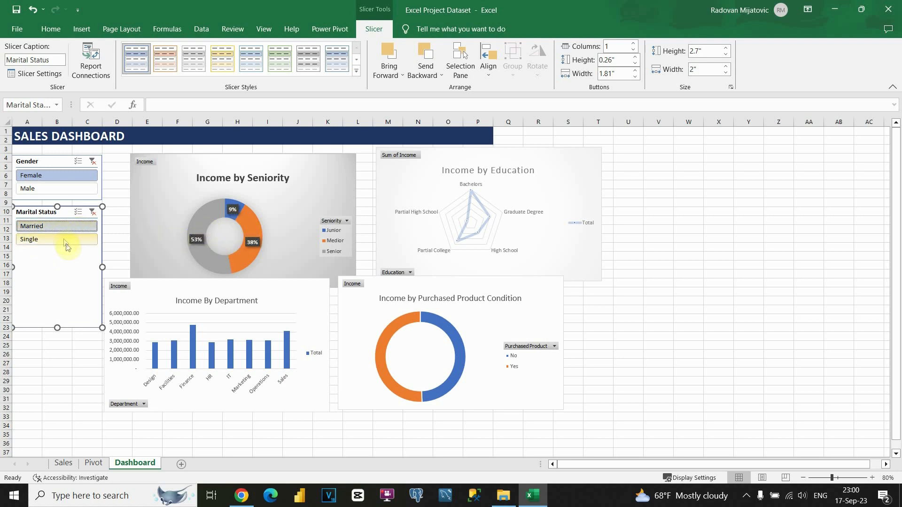
Step: Connect the Marital Status slicer to all four pivot tables, filter to Single, and shorten it
{"action": "left_click", "coordinate": [98, 65]}
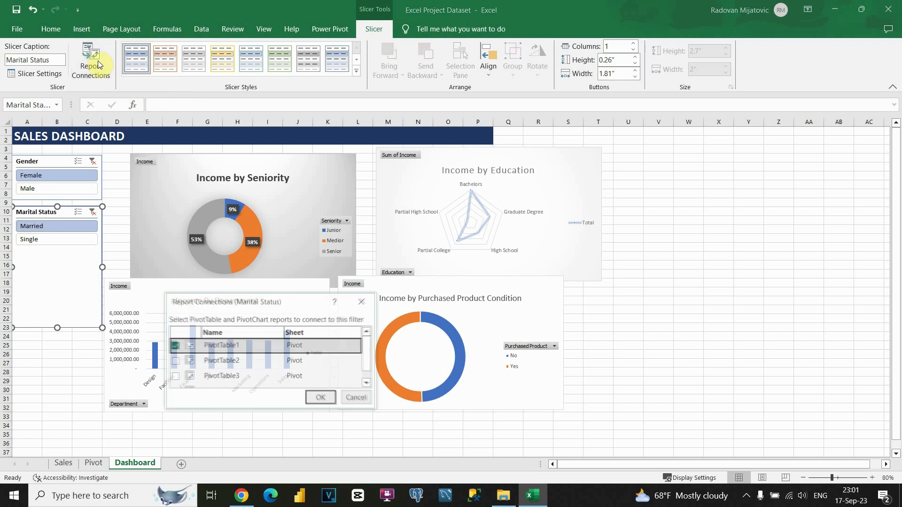
{"action": "left_click", "coordinate": [184, 365]}
{"action": "left_click", "coordinate": [174, 361]}
{"action": "left_click", "coordinate": [174, 377]}
{"action": "left_click", "coordinate": [173, 380]}
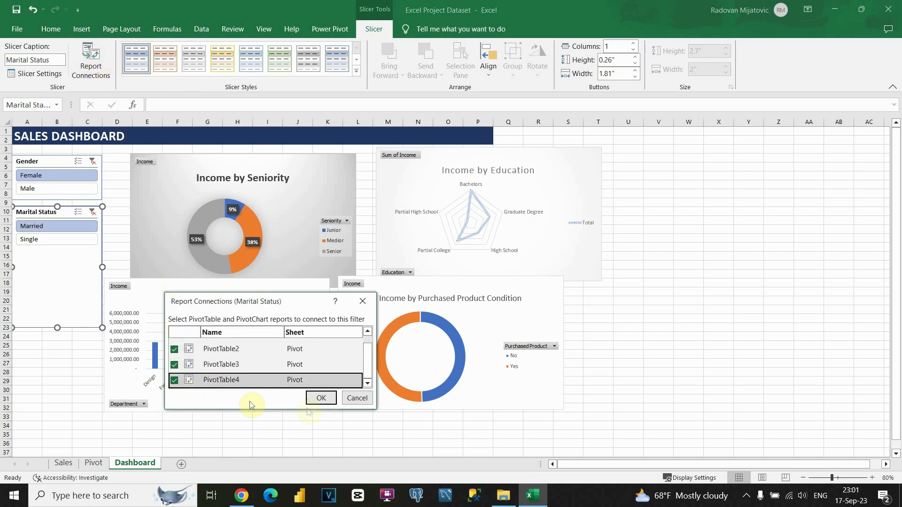
{"action": "left_click", "coordinate": [320, 399]}
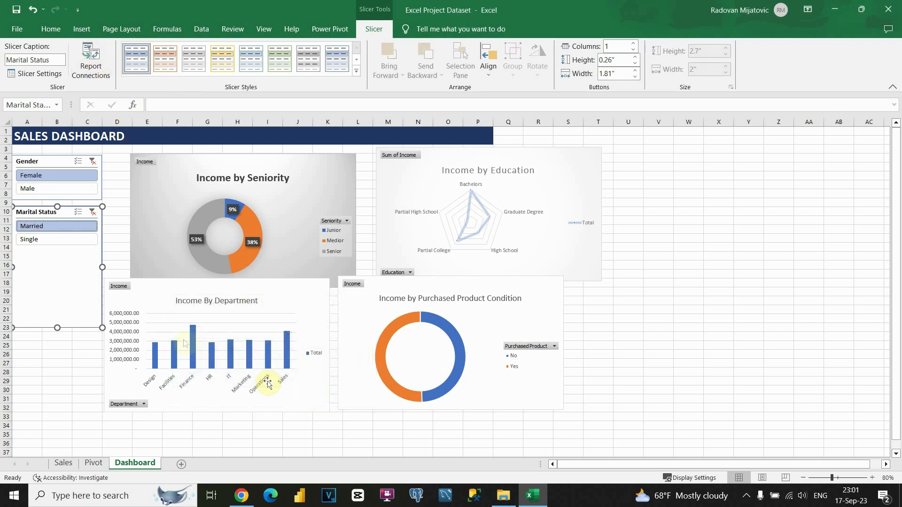
{"action": "left_click", "coordinate": [59, 241]}
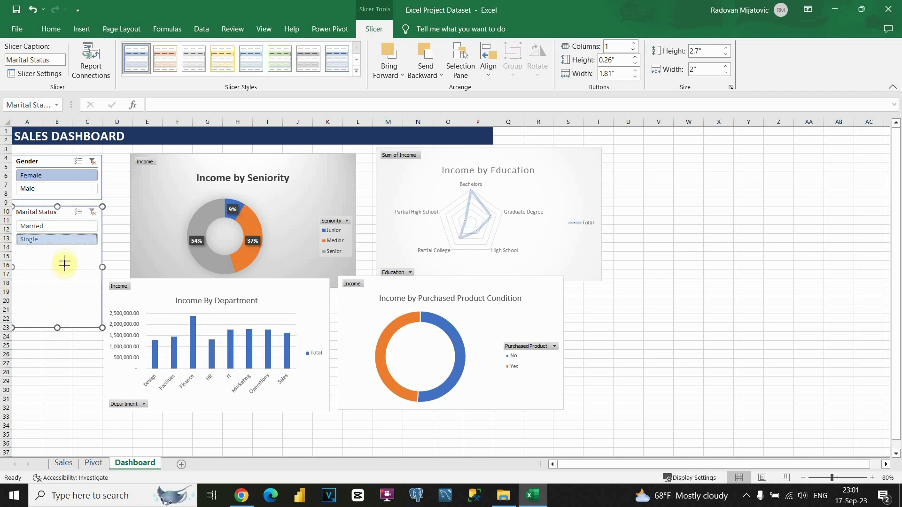
{"action": "left_click_drag", "start_coordinate": [65, 253], "coordinate": [67, 254]}
{"action": "left_click", "coordinate": [82, 287]}
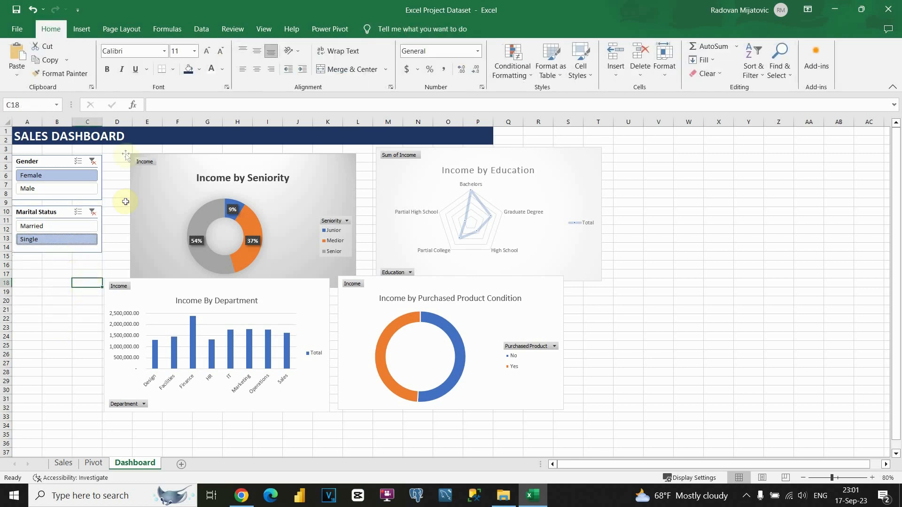
Step: Fill the dashboard area A3:P35 with a light grey background
{"action": "left_click", "coordinate": [29, 150]}
{"action": "left_click_drag", "start_coordinate": [53, 164], "coordinate": [482, 443]}
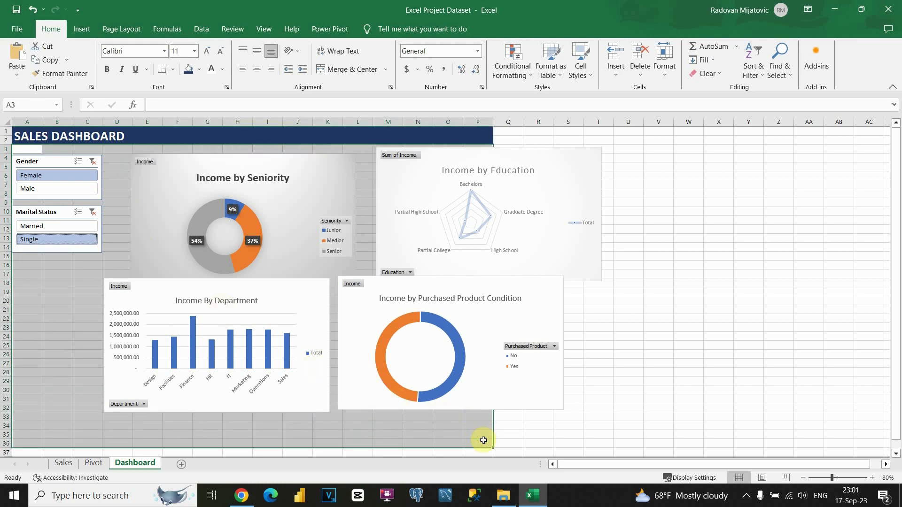
{"action": "left_click", "coordinate": [199, 70]}
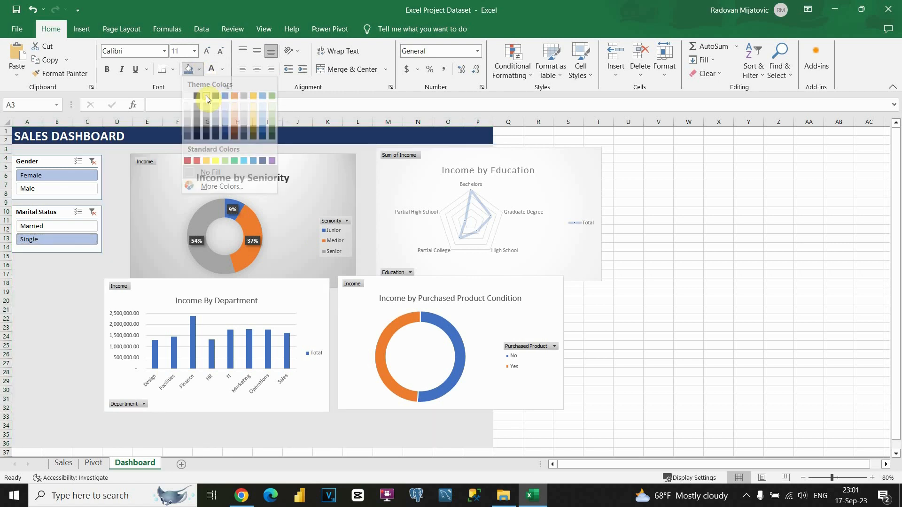
{"action": "left_click", "coordinate": [205, 96]}
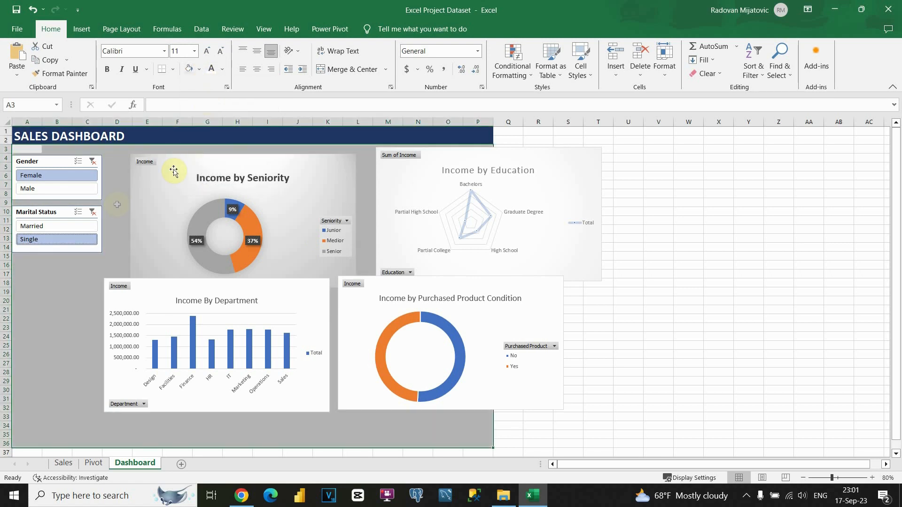
{"action": "left_click", "coordinate": [114, 215]}
Step: Nudge the Gender and Marital Status slicers up so they align under the title
{"action": "left_click_drag", "start_coordinate": [59, 161], "coordinate": [58, 153]}
{"action": "left_click_drag", "start_coordinate": [57, 212], "coordinate": [57, 205]}
{"action": "left_click", "coordinate": [66, 273]}
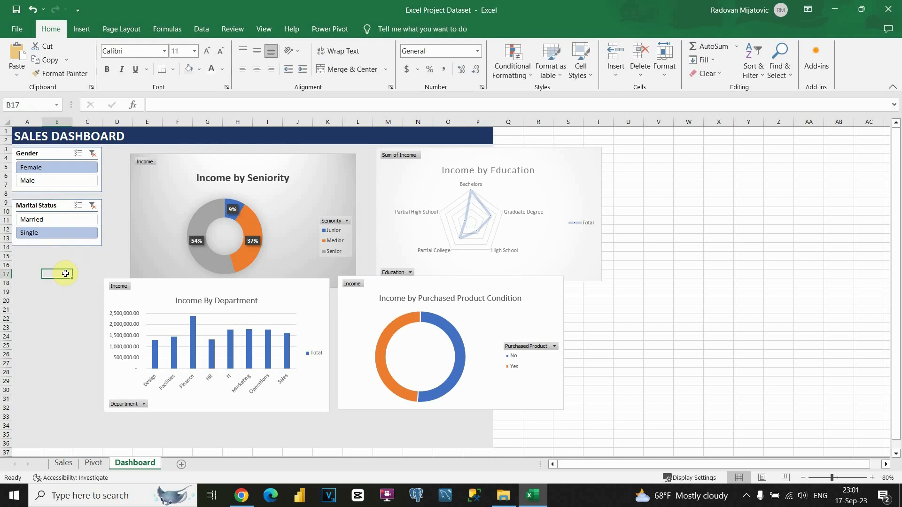
Step: Move the Department chart lower left, Education to the bottom row, Purchased Product upper right
{"action": "left_click_drag", "start_coordinate": [165, 285], "coordinate": [74, 320]}
{"action": "left_click", "coordinate": [298, 319]}
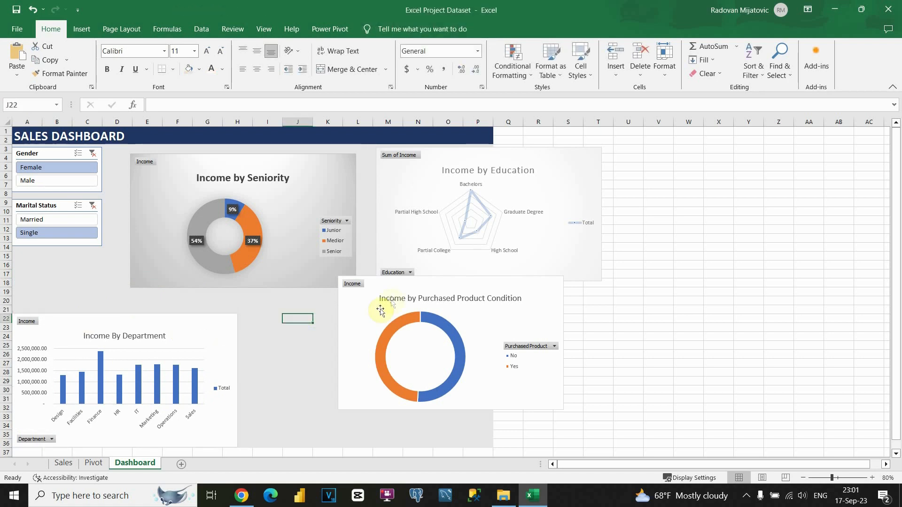
{"action": "left_click", "coordinate": [395, 299]}
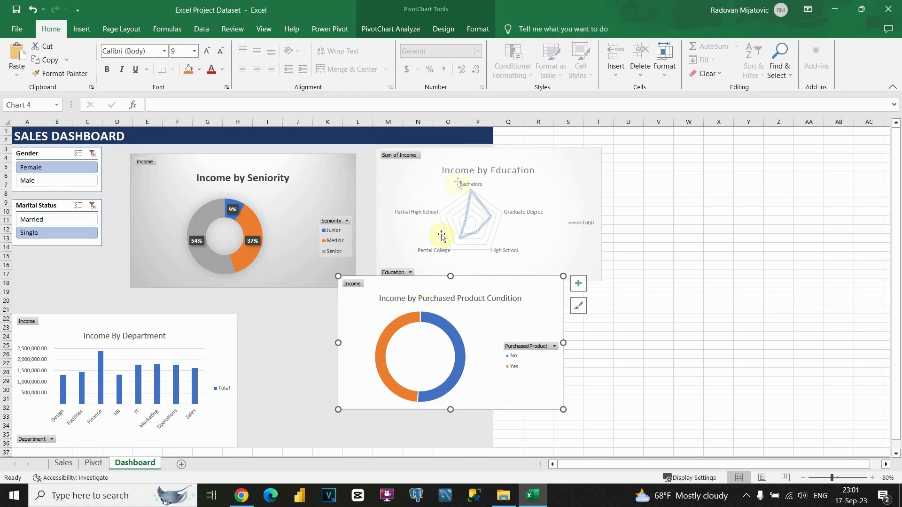
{"action": "left_click_drag", "start_coordinate": [460, 154], "coordinate": [337, 318]}
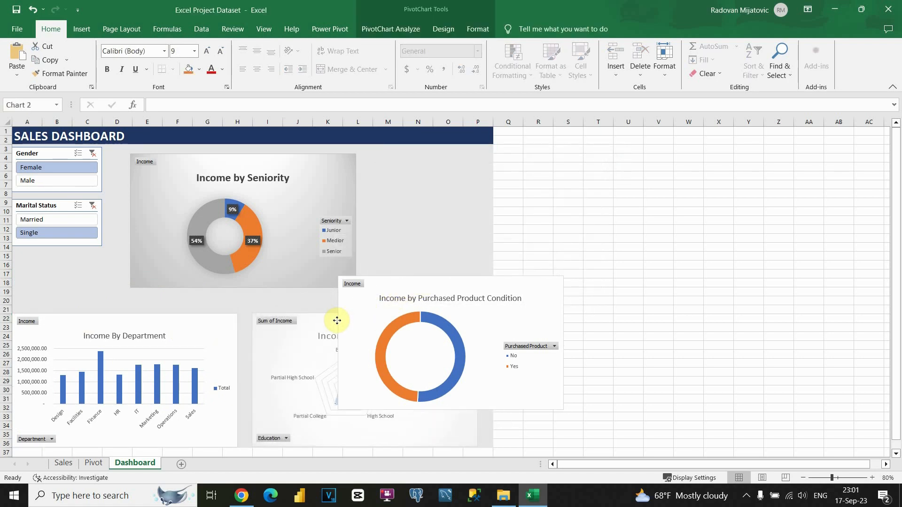
{"action": "left_click", "coordinate": [407, 289]}
{"action": "left_click_drag", "start_coordinate": [423, 282], "coordinate": [461, 167]}
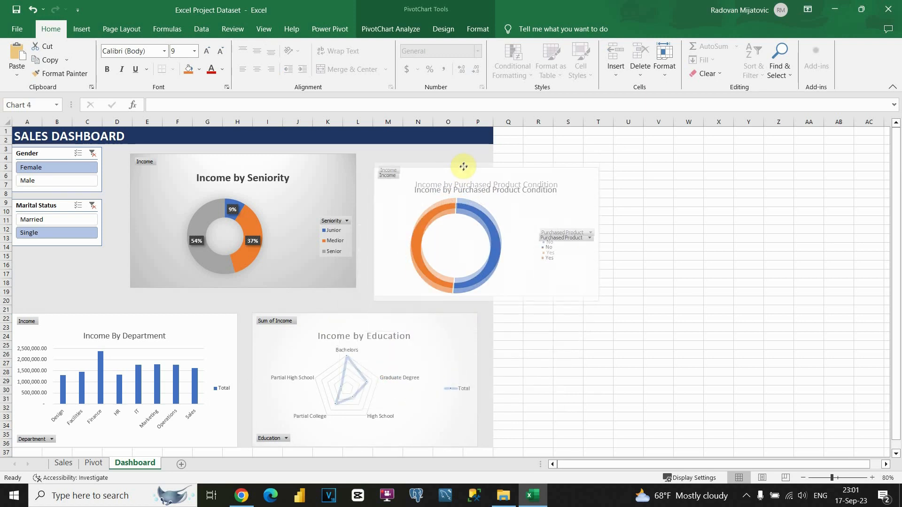
{"action": "left_click", "coordinate": [472, 318]}
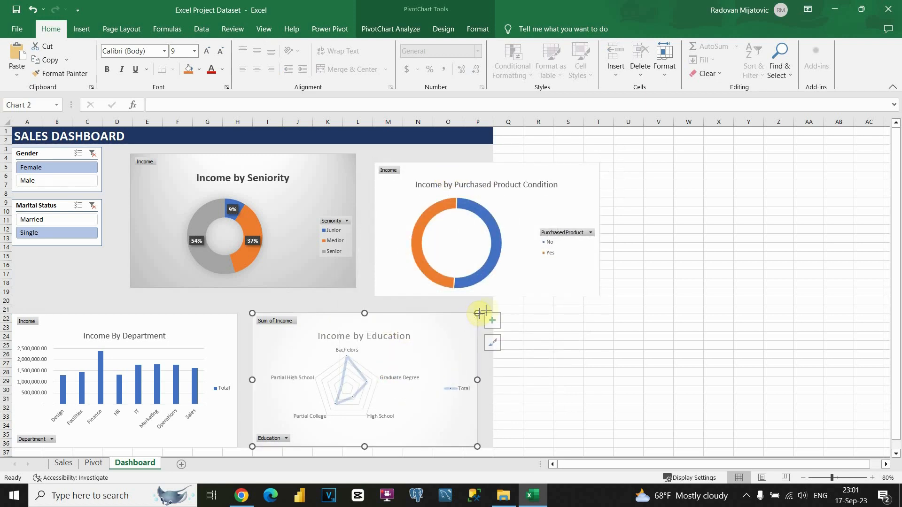
{"action": "left_click_drag", "start_coordinate": [492, 310], "coordinate": [491, 314]}
{"action": "left_click_drag", "start_coordinate": [454, 334], "coordinate": [449, 333]}
Step: Shift the Seniority and Purchased Product Condition donuts into place along the top
{"action": "left_click", "coordinate": [329, 182]}
{"action": "left_click_drag", "start_coordinate": [329, 181], "coordinate": [308, 199]}
{"action": "left_click", "coordinate": [510, 177]}
{"action": "left_click_drag", "start_coordinate": [509, 177], "coordinate": [473, 185]}
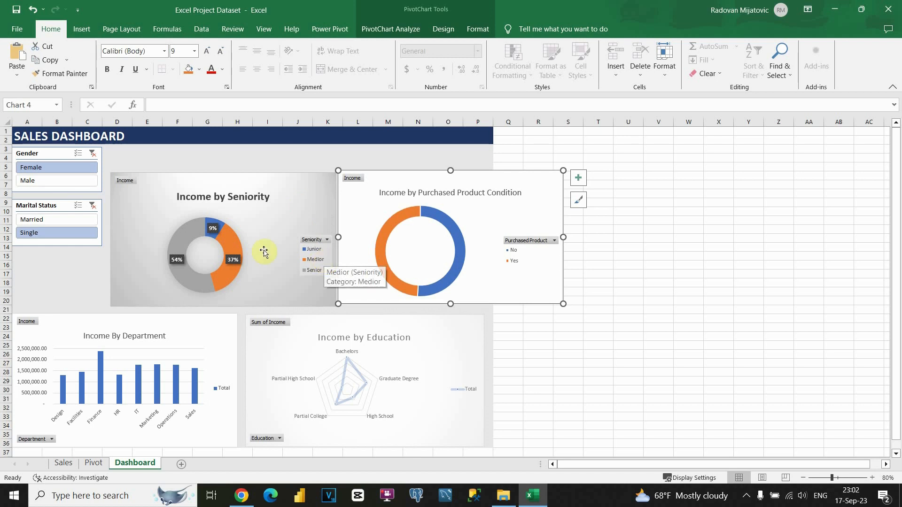
Step: Delete the legends from the Seniority and Purchased Product Condition donut charts
{"action": "mouse_move", "coordinate": [234, 244]}
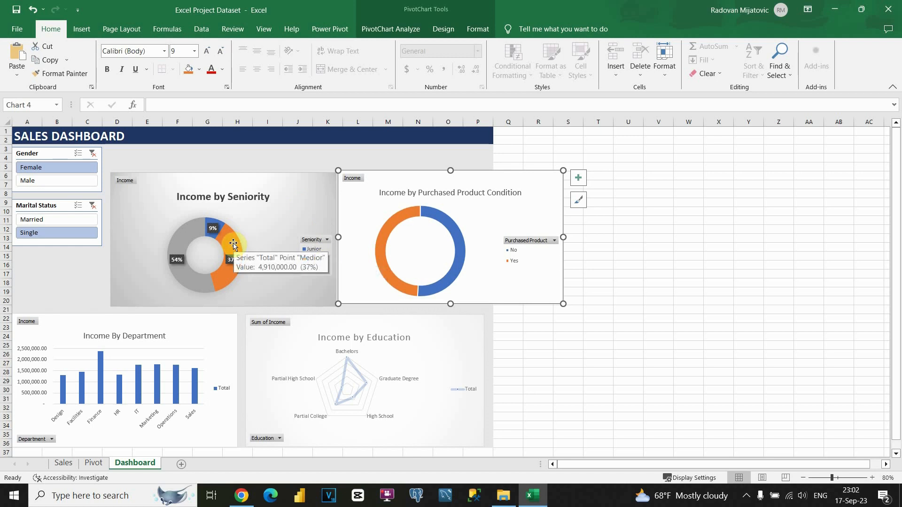
{"action": "left_click", "coordinate": [323, 262]}
{"action": "key", "text": "Delete"}
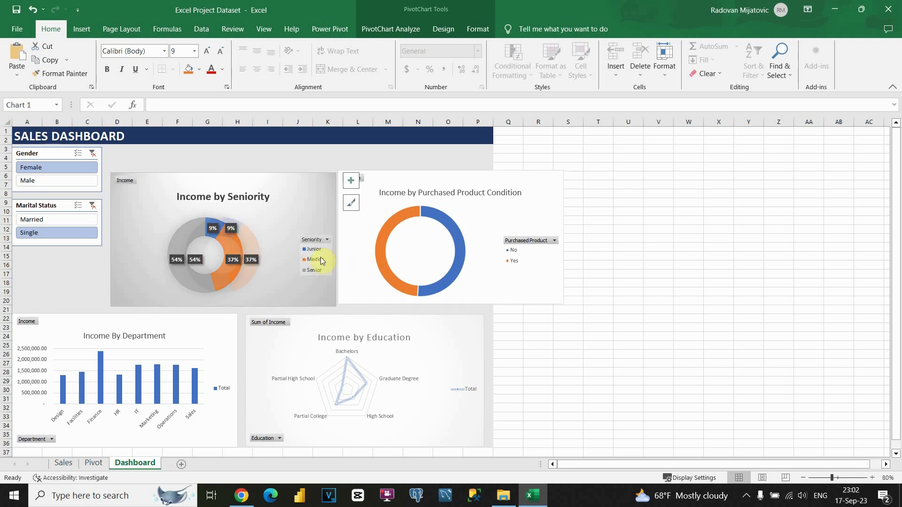
{"action": "left_click", "coordinate": [528, 254]}
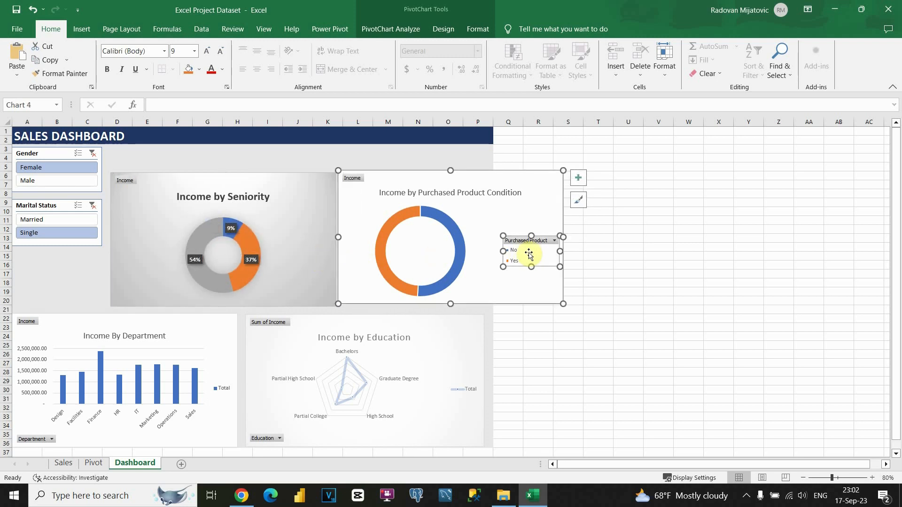
{"action": "key", "text": "Delete"}
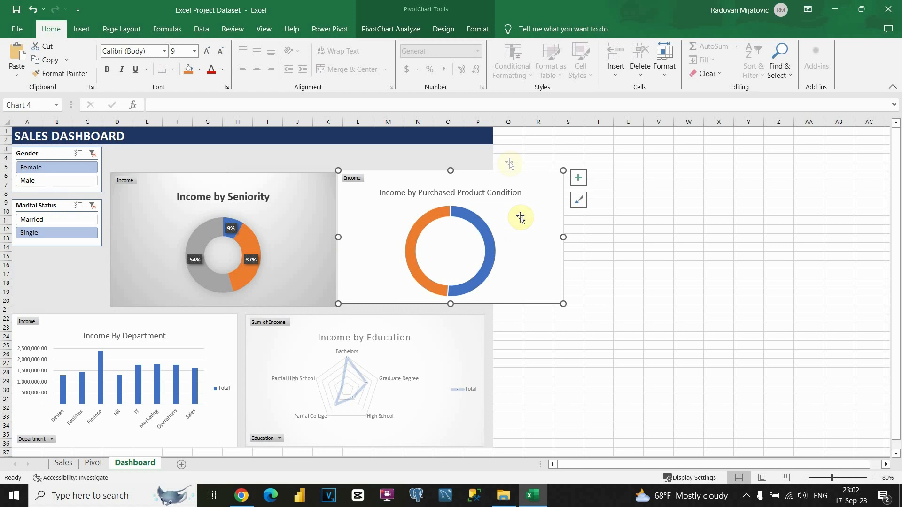
Step: Apply gradient Chart Style 3 to the Purchased Product donut, and narrow and raise the Seniority donut
{"action": "left_click", "coordinate": [451, 31]}
{"action": "left_click", "coordinate": [250, 52]}
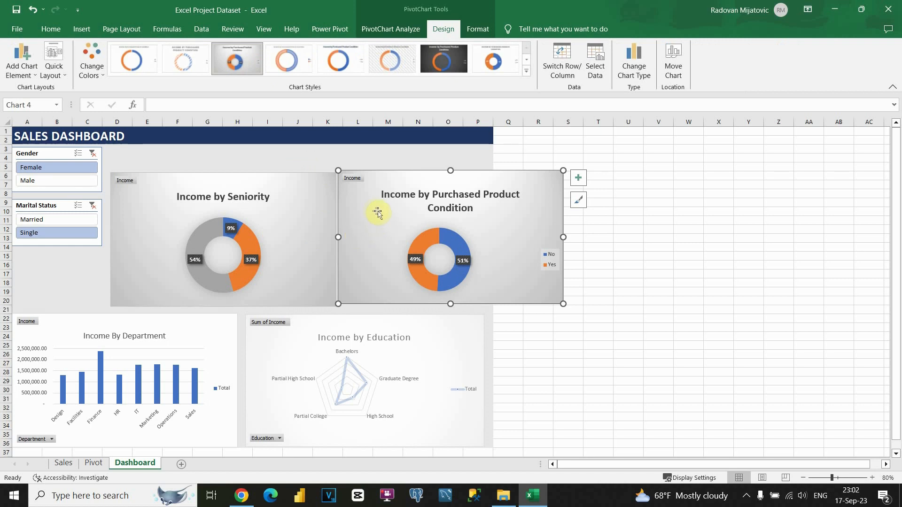
{"action": "left_click_drag", "start_coordinate": [378, 212], "coordinate": [401, 217]}
{"action": "left_click", "coordinate": [318, 218]}
{"action": "left_click_drag", "start_coordinate": [335, 239], "coordinate": [261, 240]}
{"action": "left_click_drag", "start_coordinate": [221, 182], "coordinate": [213, 155]}
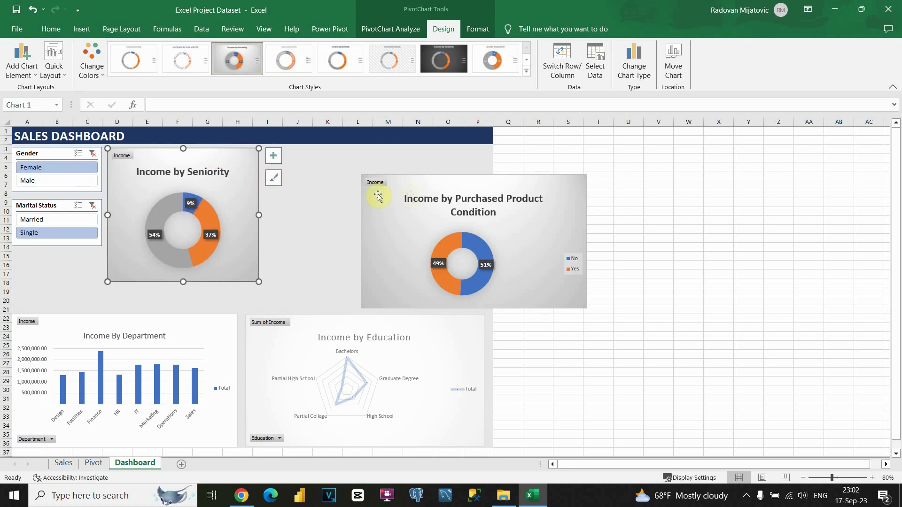
Step: Place the Purchased Product donut beside Seniority, retitle it 'Income by Purchased Product', remove its legend
{"action": "left_click", "coordinate": [414, 214]}
{"action": "left_click_drag", "start_coordinate": [409, 242], "coordinate": [306, 216]}
{"action": "left_click_drag", "start_coordinate": [487, 215], "coordinate": [404, 214]}
{"action": "left_click", "coordinate": [353, 187]}
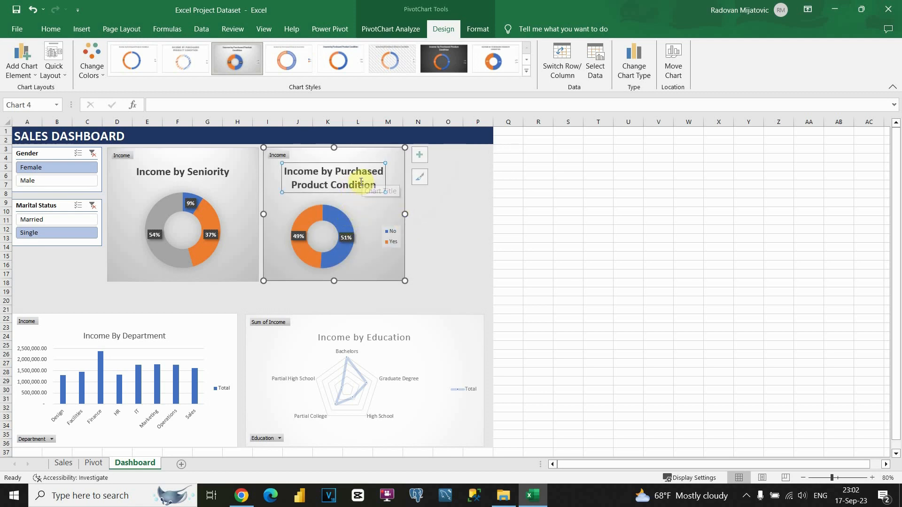
{"action": "double_click", "coordinate": [362, 184]}
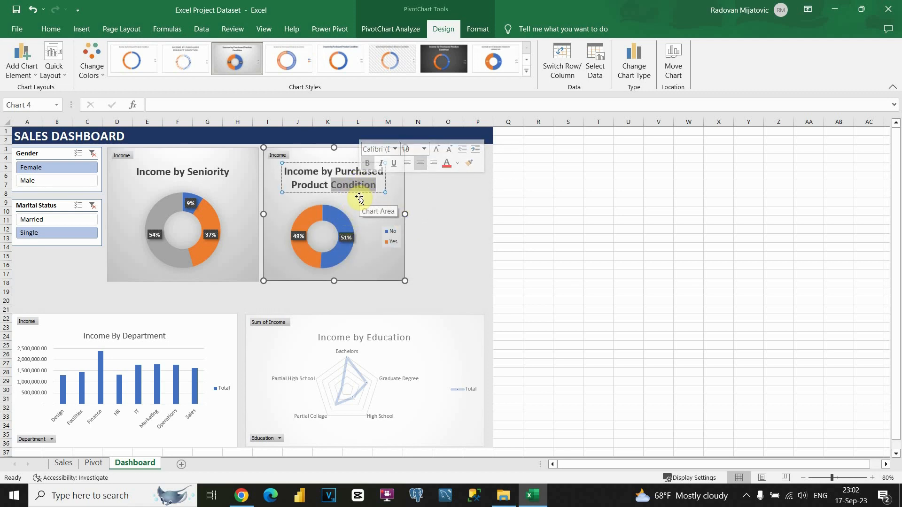
{"action": "key", "text": "BackSpace"}
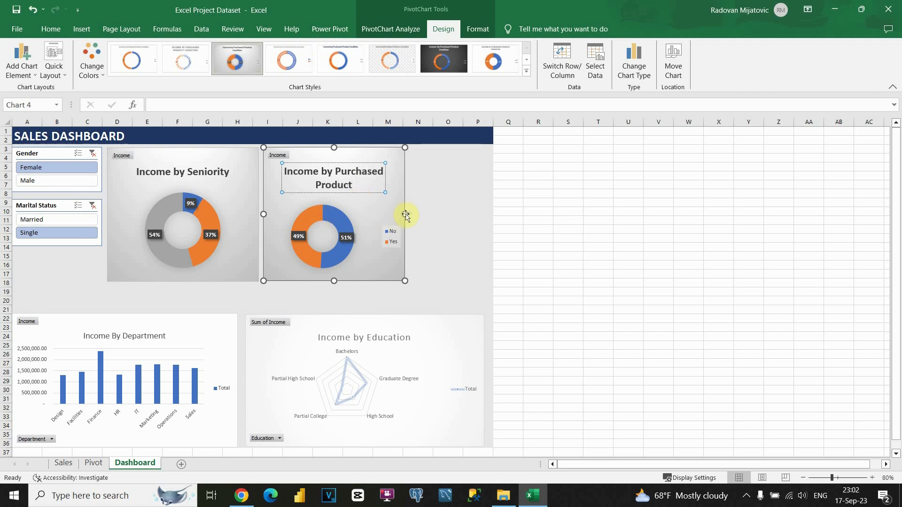
{"action": "left_click_drag", "start_coordinate": [405, 214], "coordinate": [447, 213]}
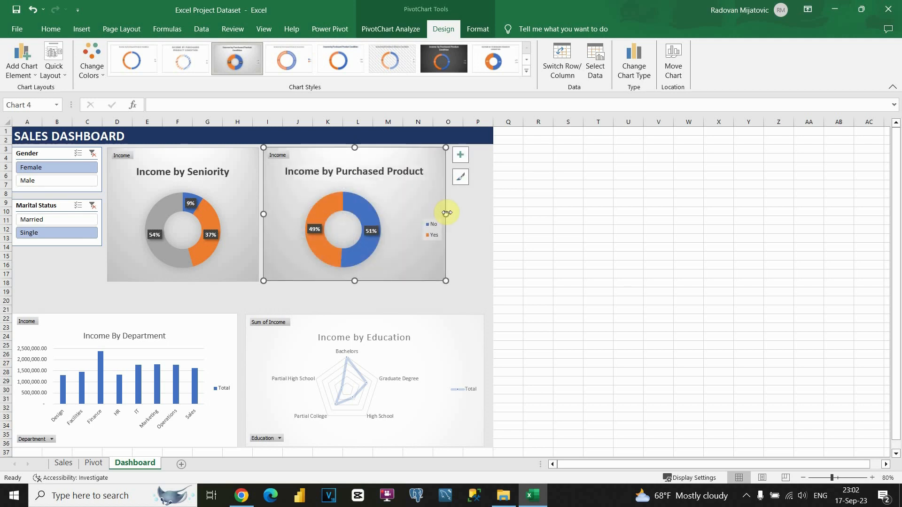
{"action": "left_click_drag", "start_coordinate": [445, 214], "coordinate": [434, 215]}
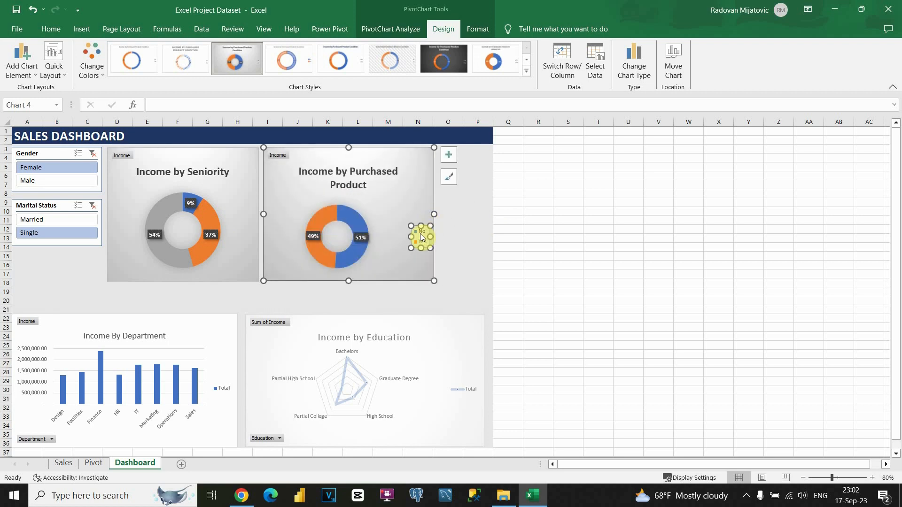
{"action": "key", "text": "Delete"}
{"action": "left_click_drag", "start_coordinate": [435, 214], "coordinate": [449, 213]}
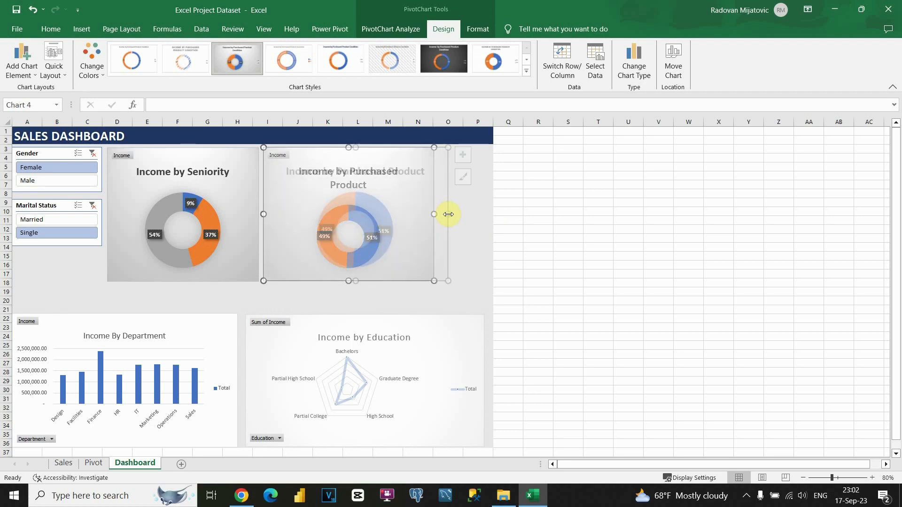
{"action": "left_click", "coordinate": [521, 211]}
Step: Apply Chart Style 14 to the Income By Department chart: blue background, hatched bars
{"action": "left_click", "coordinate": [219, 321]}
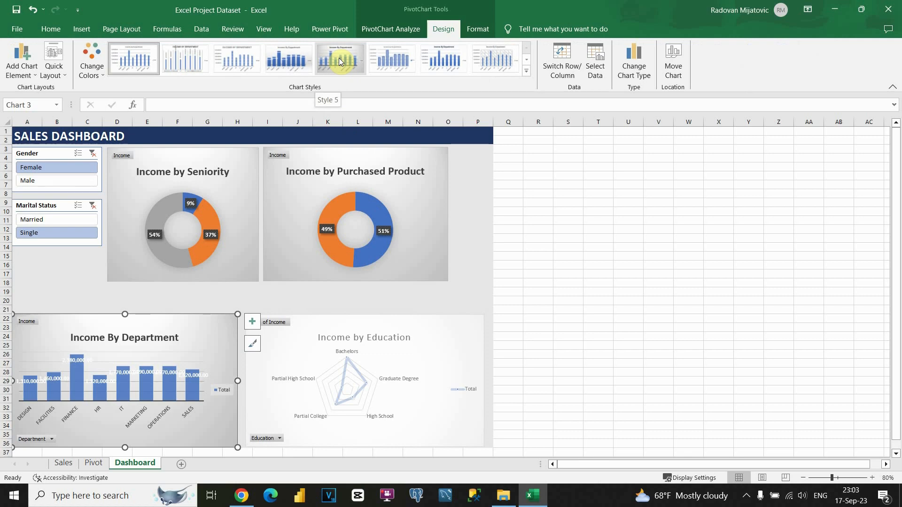
{"action": "left_click", "coordinate": [526, 71]}
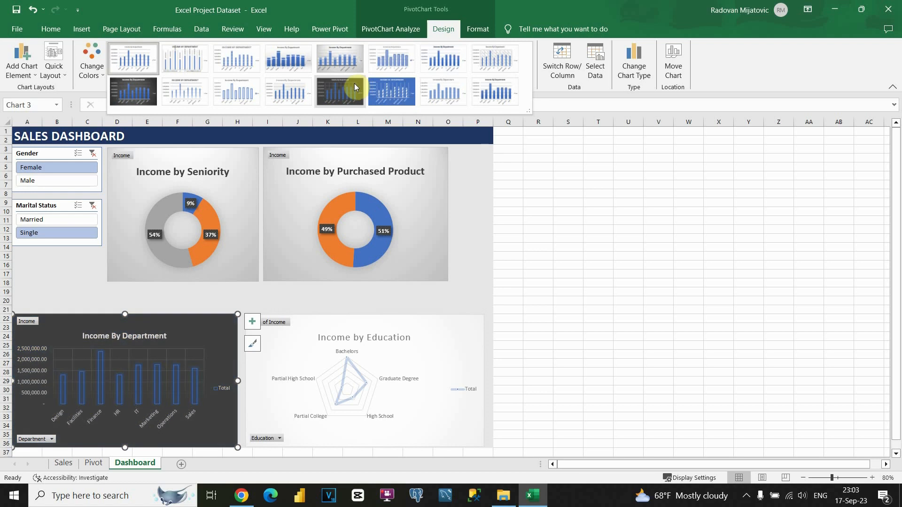
{"action": "left_click", "coordinate": [386, 90]}
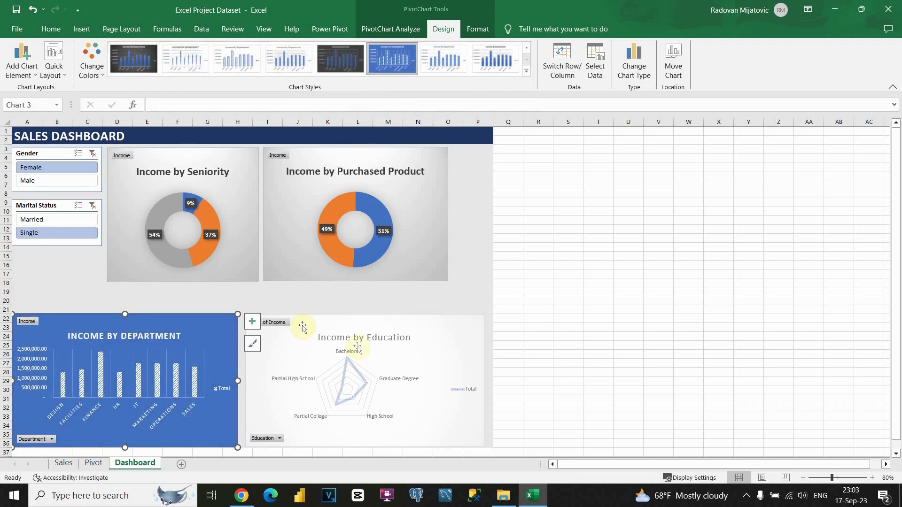
{"action": "left_click", "coordinate": [380, 334]}
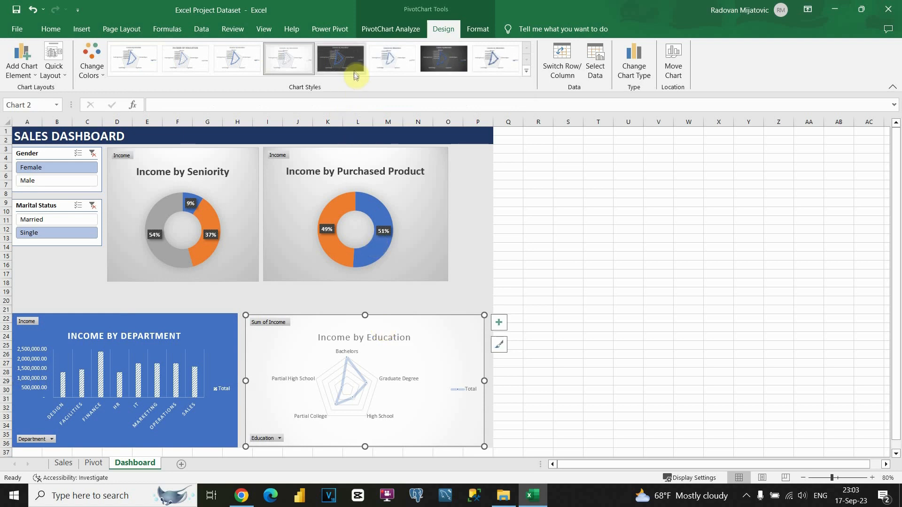
Step: Give the radar chart dark Style 7; delete its axis values and legend, and the Department legend
{"action": "left_click", "coordinate": [454, 60]}
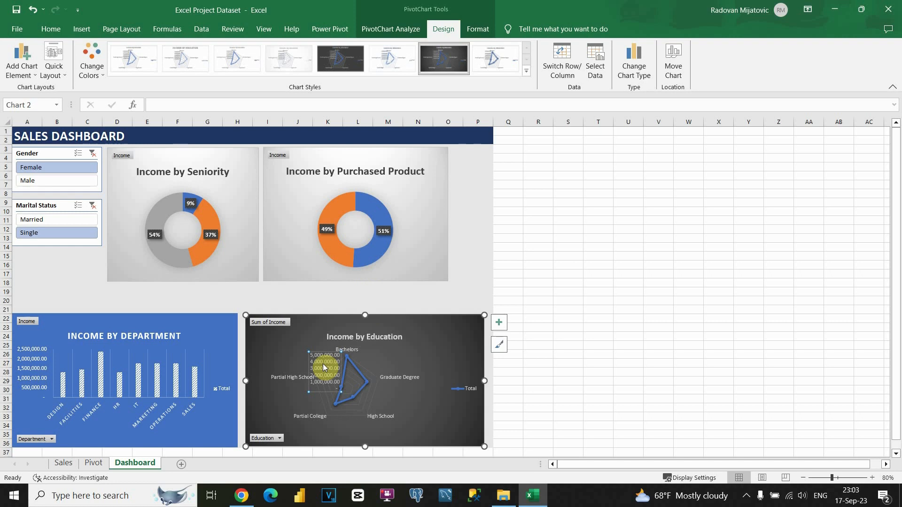
{"action": "key", "text": "Delete"}
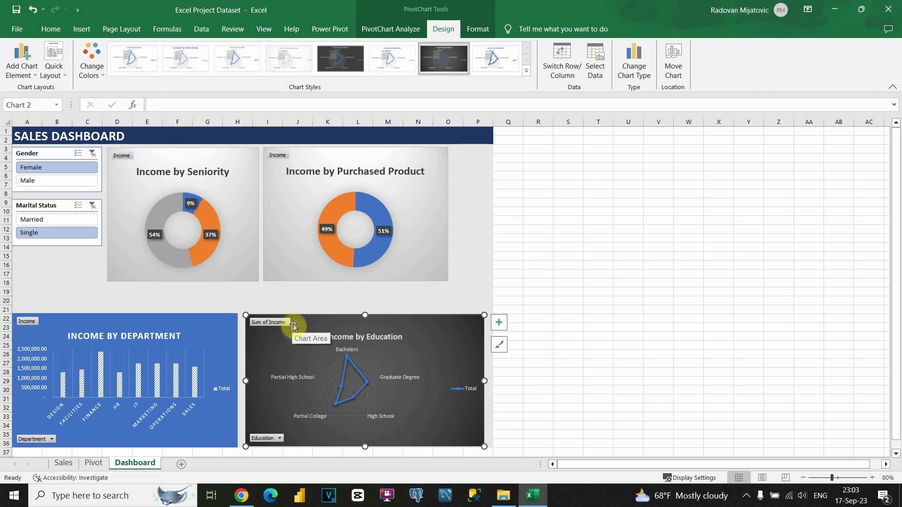
{"action": "left_click", "coordinate": [464, 388]}
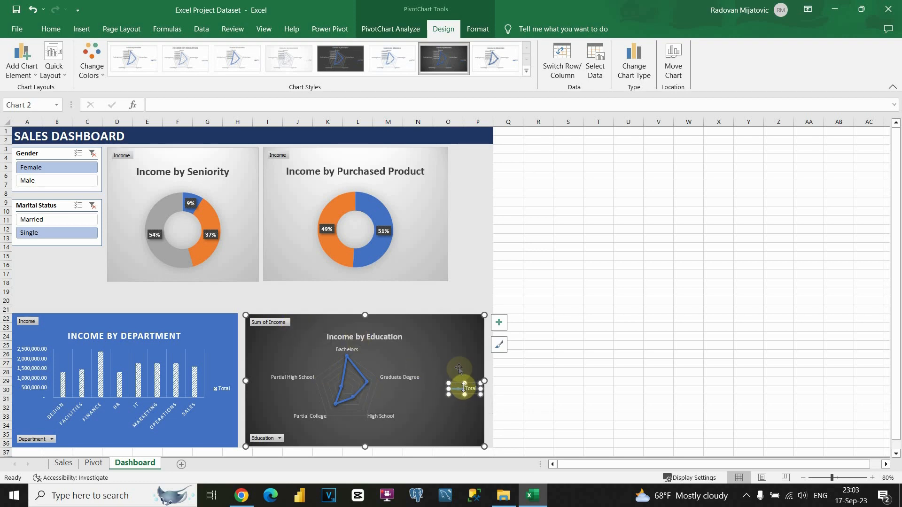
{"action": "key", "text": "Delete"}
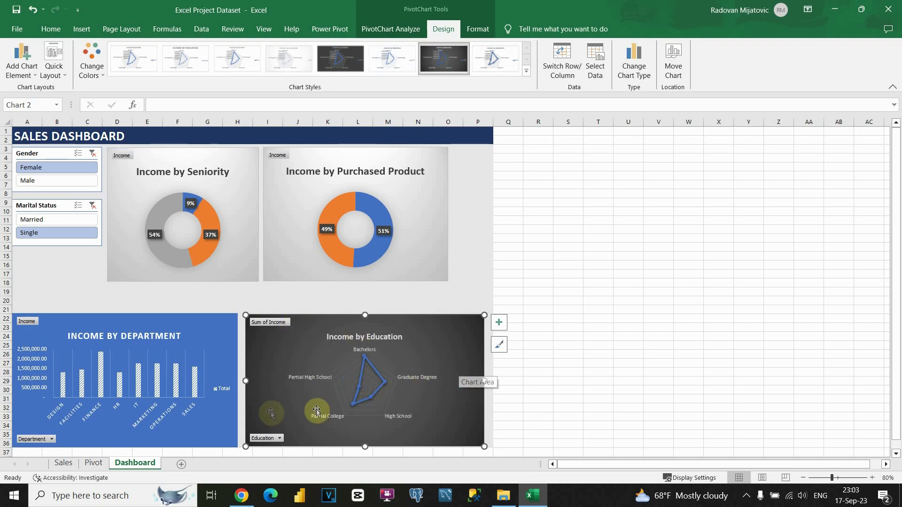
{"action": "left_click", "coordinate": [226, 391]}
{"action": "key", "text": "Delete"}
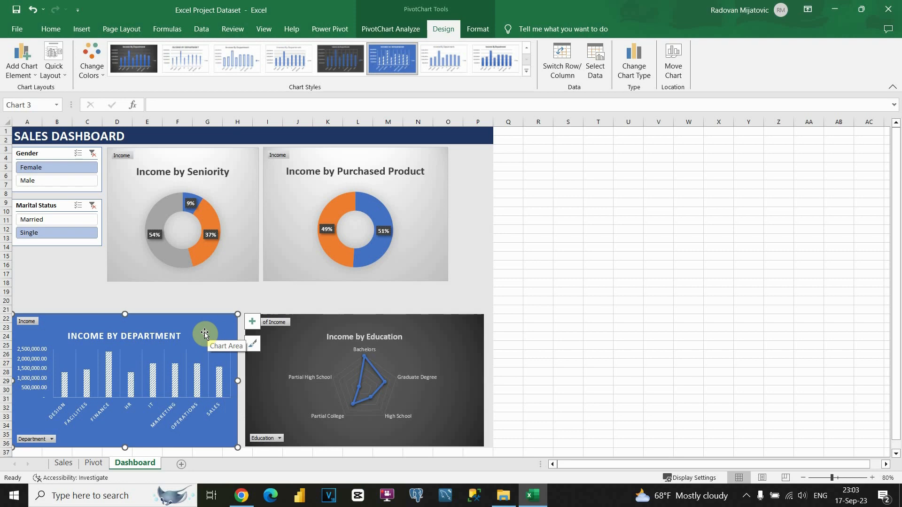
Step: Enlarge the Income By Department bar chart upward and to the right, moving the radar chart aside
{"action": "left_click_drag", "start_coordinate": [238, 314], "coordinate": [242, 294]}
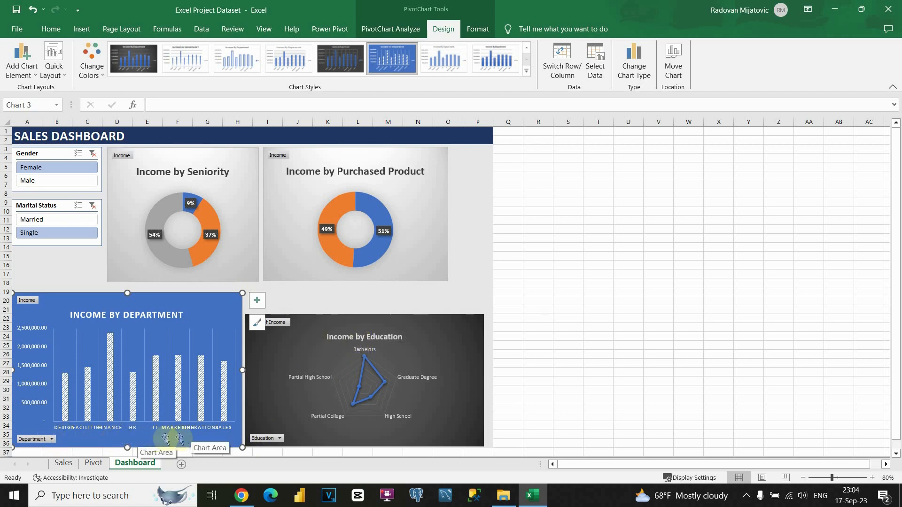
{"action": "left_click", "coordinate": [333, 326]}
{"action": "left_click_drag", "start_coordinate": [338, 324], "coordinate": [548, 206]}
{"action": "left_click", "coordinate": [236, 350]}
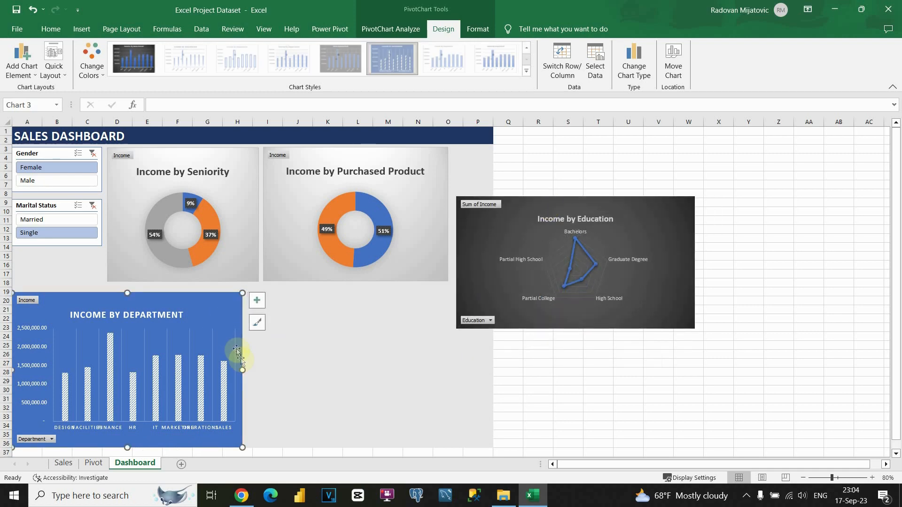
{"action": "left_click_drag", "start_coordinate": [243, 370], "coordinate": [315, 370]}
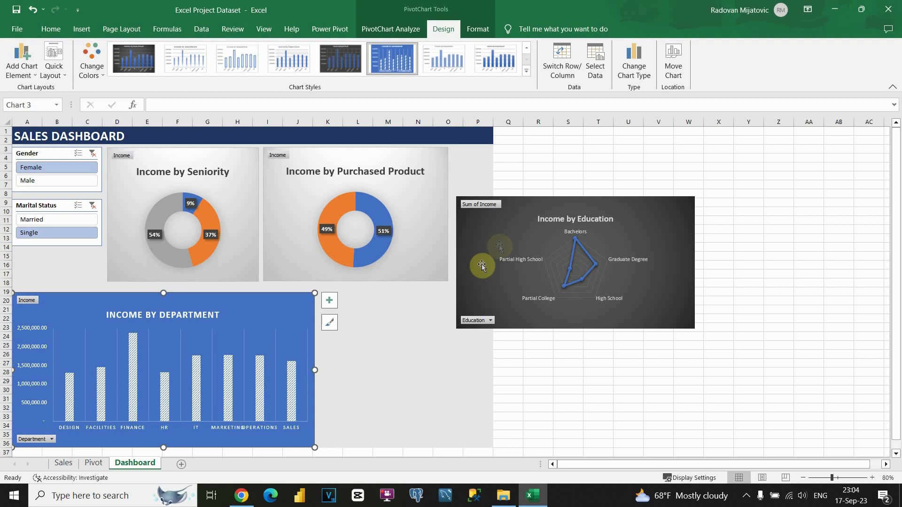
Step: Place the Education radar chart beside the bar chart and stretch it to the same height
{"action": "left_click", "coordinate": [536, 216]}
{"action": "left_click_drag", "start_coordinate": [457, 283], "coordinate": [458, 283]}
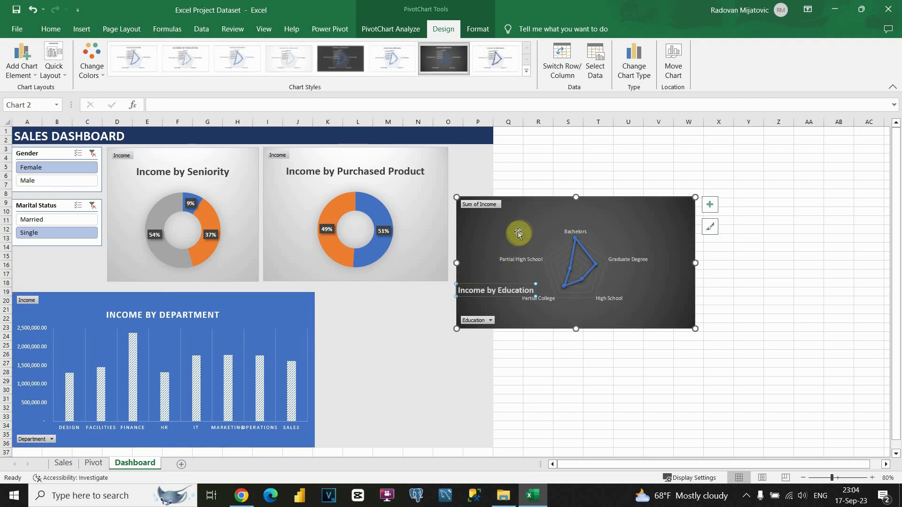
{"action": "key", "text": "ctrl+z"}
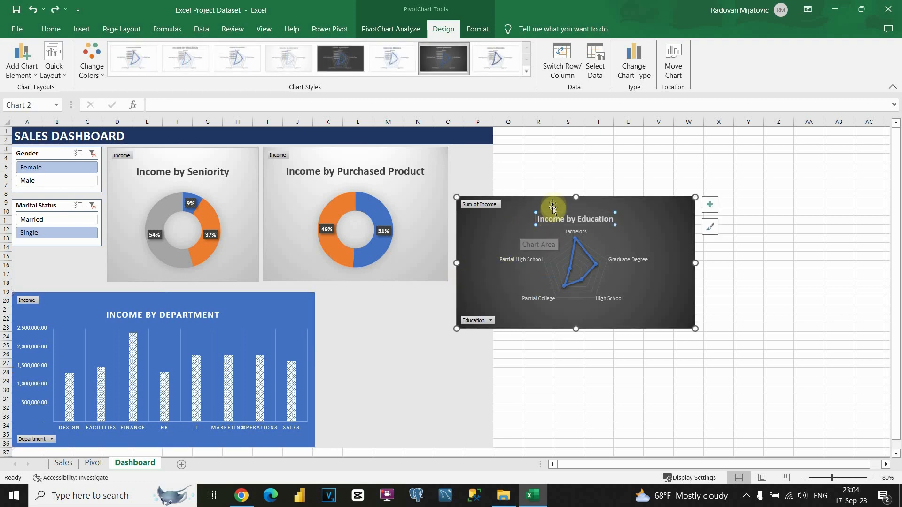
{"action": "left_click_drag", "start_coordinate": [553, 203], "coordinate": [417, 294]}
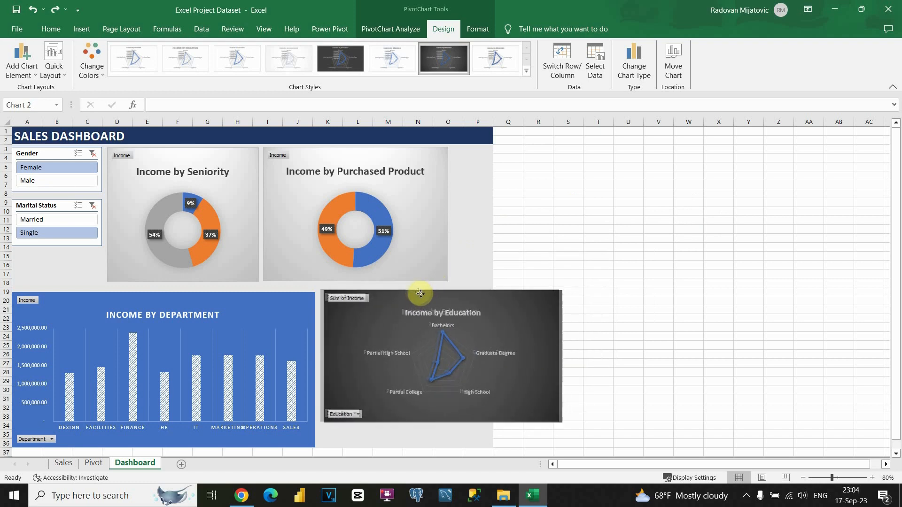
{"action": "left_click_drag", "start_coordinate": [556, 351], "coordinate": [480, 356]}
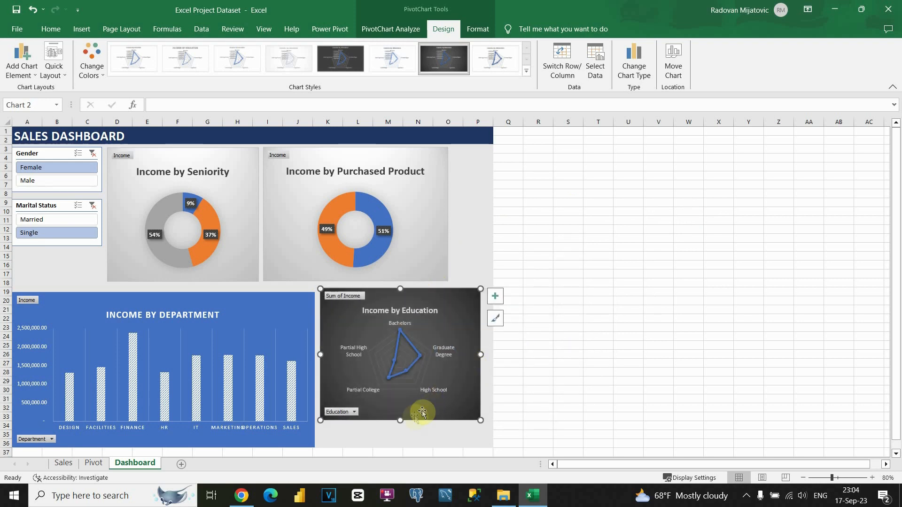
{"action": "left_click_drag", "start_coordinate": [398, 420], "coordinate": [402, 445]}
{"action": "left_click", "coordinate": [511, 365]}
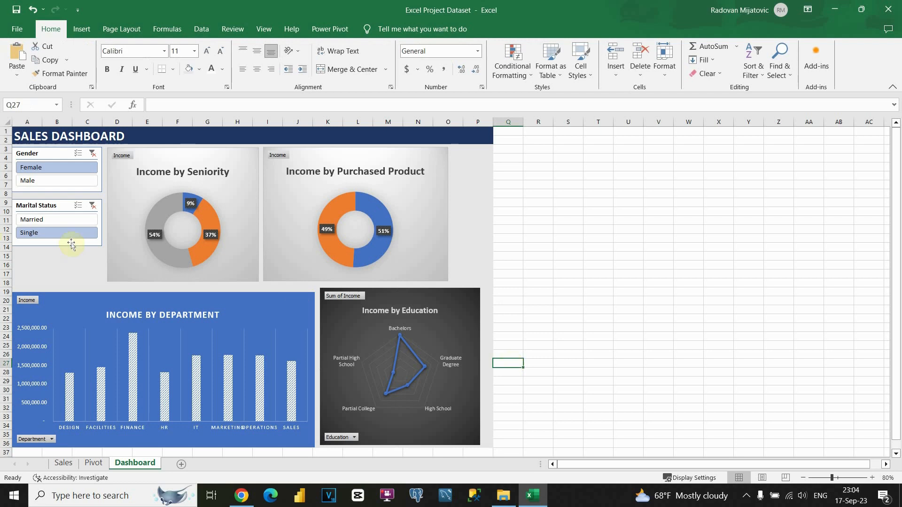
Step: Filter the dashboard to Male and Married, briefly trying Female, then view the Pivot sheet
{"action": "left_click", "coordinate": [56, 183]}
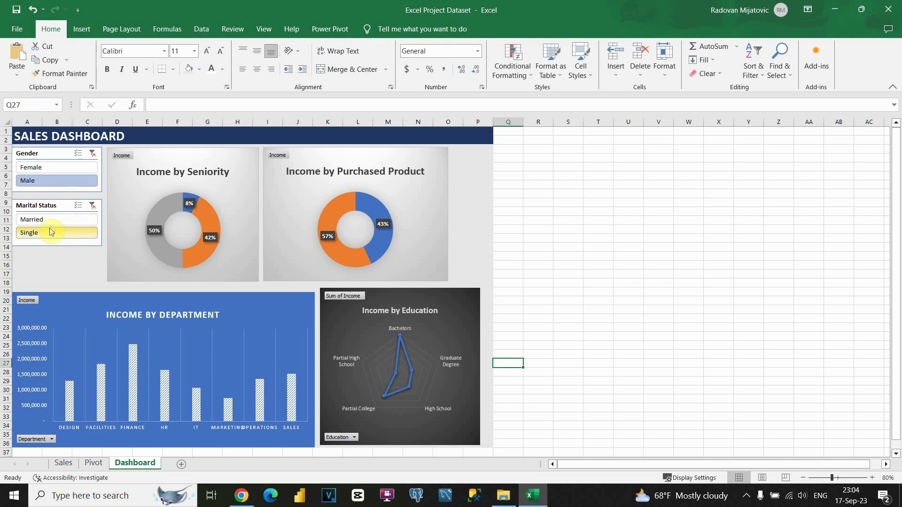
{"action": "left_click", "coordinate": [53, 220]}
{"action": "left_click", "coordinate": [57, 168]}
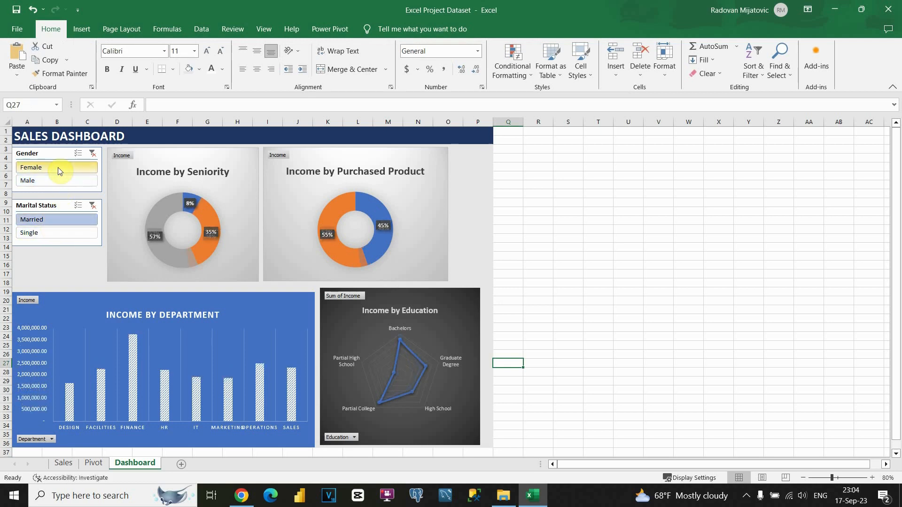
{"action": "left_click", "coordinate": [60, 181]}
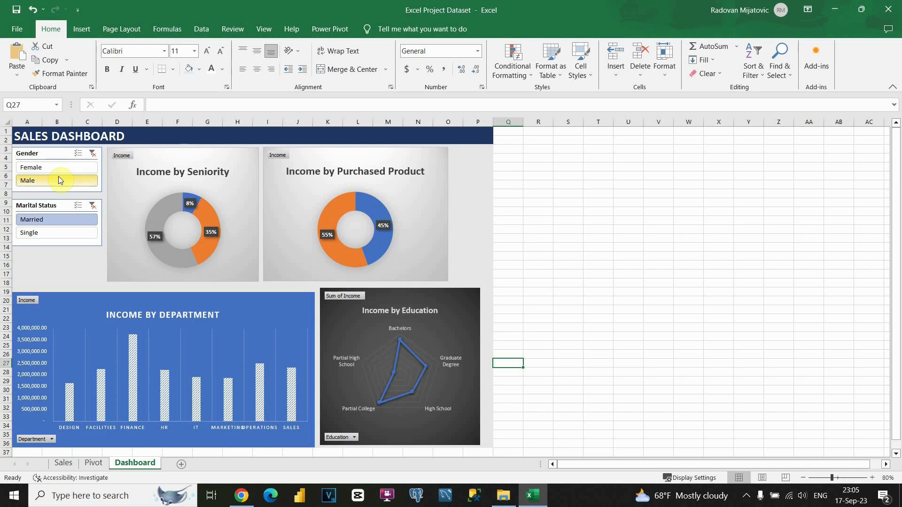
{"action": "left_click", "coordinate": [94, 461]}
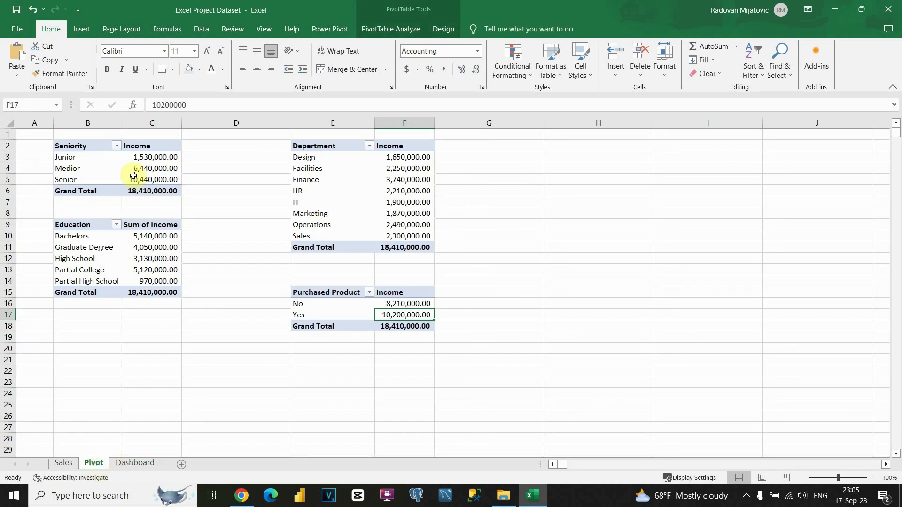
Step: Check the Sales sheet and confirm its data ends at row 1027
{"action": "left_click", "coordinate": [70, 461]}
{"action": "scroll", "coordinate": [255, 317], "scroll_direction": "up", "scroll_amount": 15}
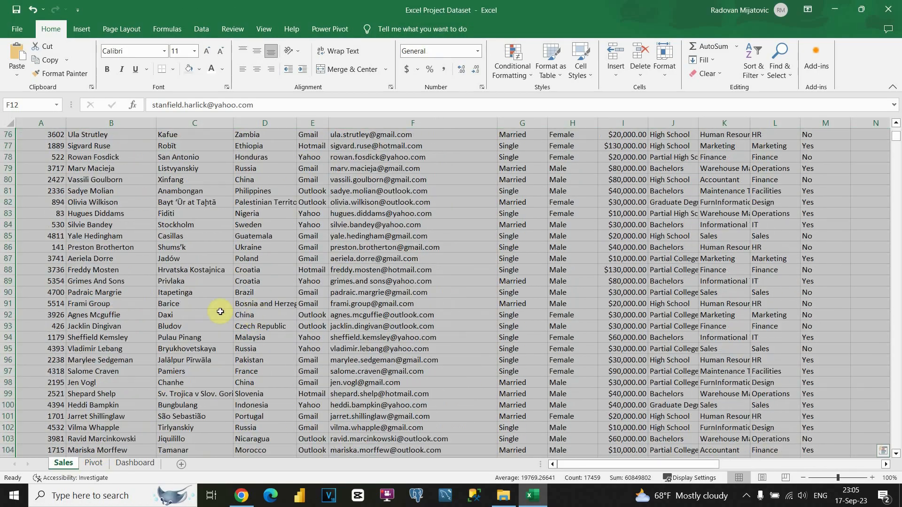
{"action": "left_click", "coordinate": [96, 465]}
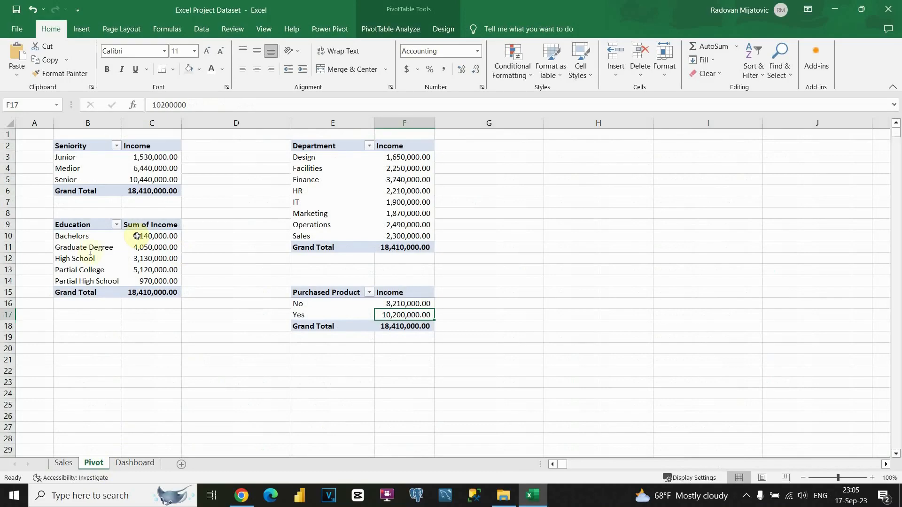
{"action": "left_click", "coordinate": [136, 463]}
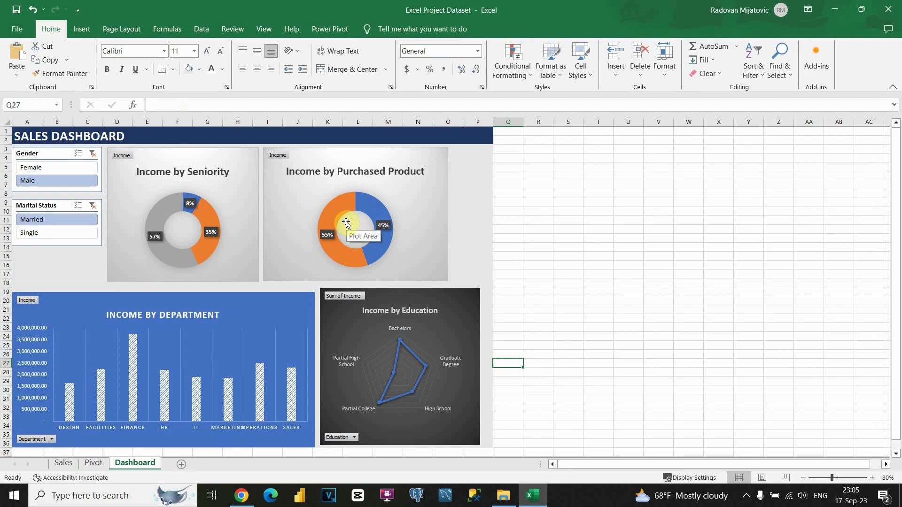
{"action": "left_click", "coordinate": [63, 463]}
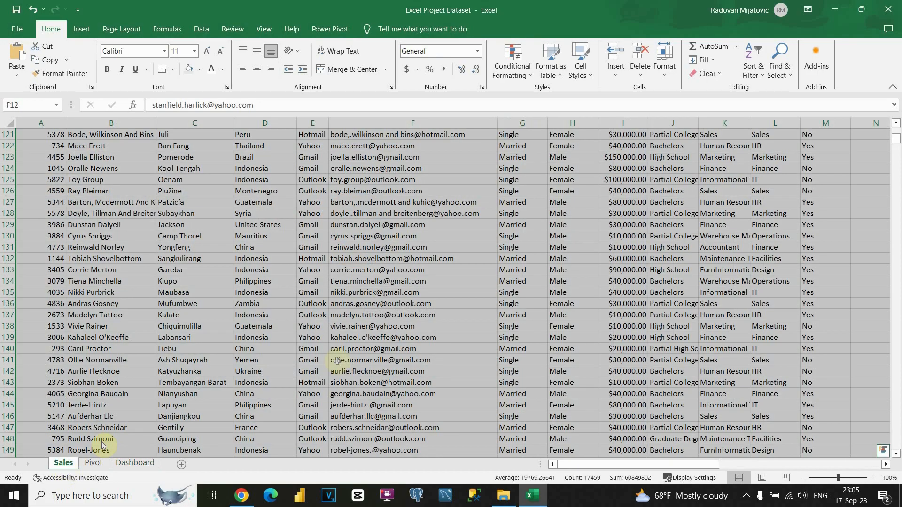
{"action": "scroll", "coordinate": [500, 304], "scroll_direction": "down", "scroll_amount": 8}
{"action": "left_click_drag", "start_coordinate": [896, 139], "coordinate": [897, 174]}
{"action": "left_click", "coordinate": [45, 269]}
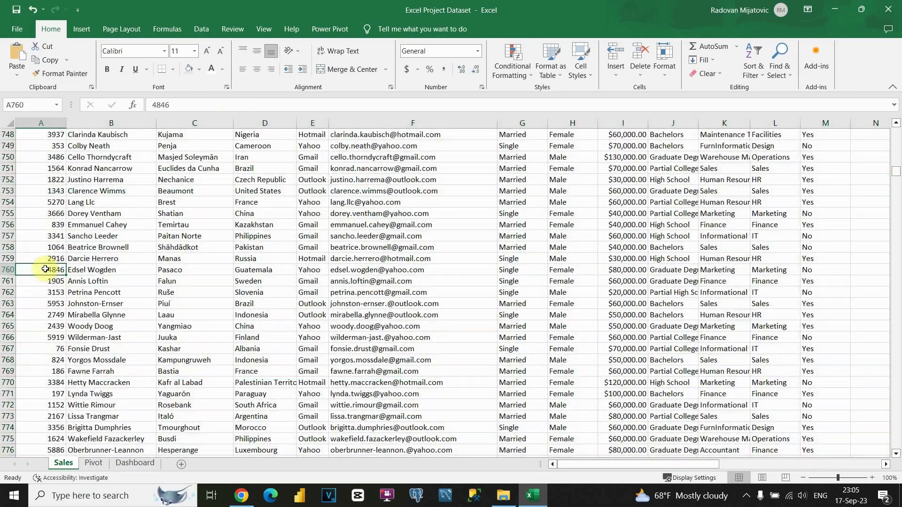
{"action": "key", "text": "ctrl+Down"}
{"action": "key", "text": "Down"}
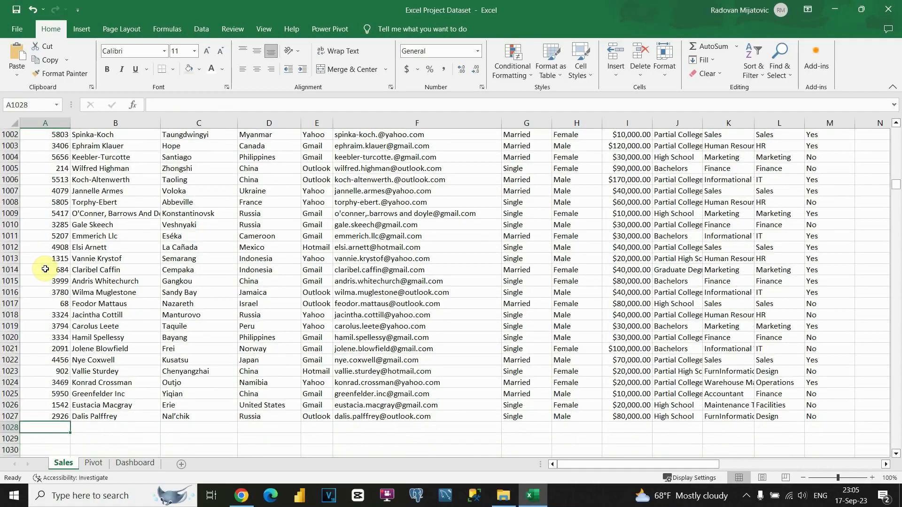
{"action": "scroll", "coordinate": [119, 439], "scroll_direction": "down", "scroll_amount": 2}
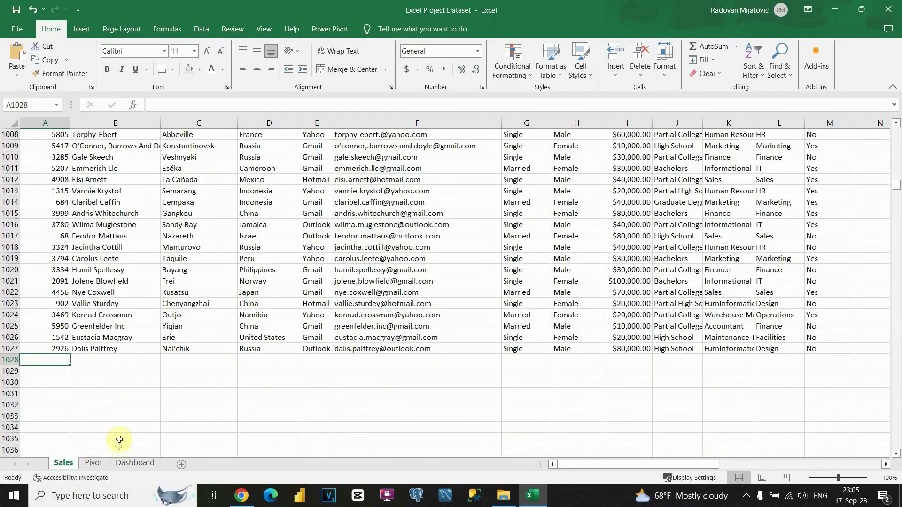
Step: Select a value in the Pivot sheet's Seniority pivot table and show PivotTable Analyze
{"action": "left_click", "coordinate": [95, 464]}
{"action": "left_click", "coordinate": [126, 169]}
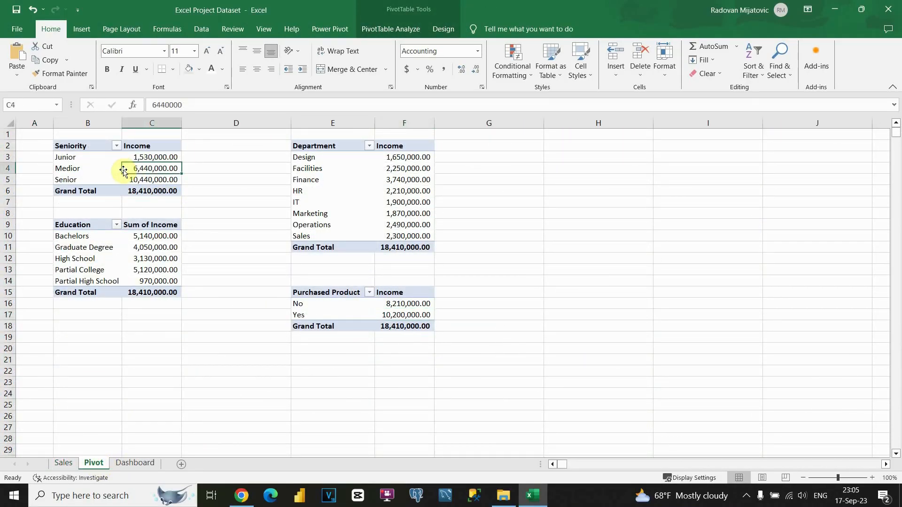
{"action": "left_click", "coordinate": [414, 30]}
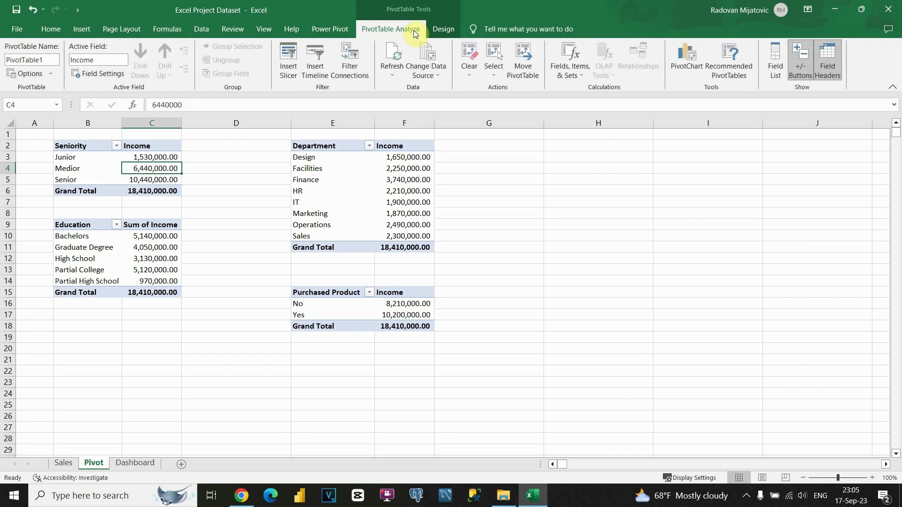
Step: Confirm the pivot table's source range as Sales!$A$1:$Q$1027, then return to the Dashboard sheet
{"action": "left_click", "coordinate": [427, 70]}
{"action": "left_click", "coordinate": [446, 89]}
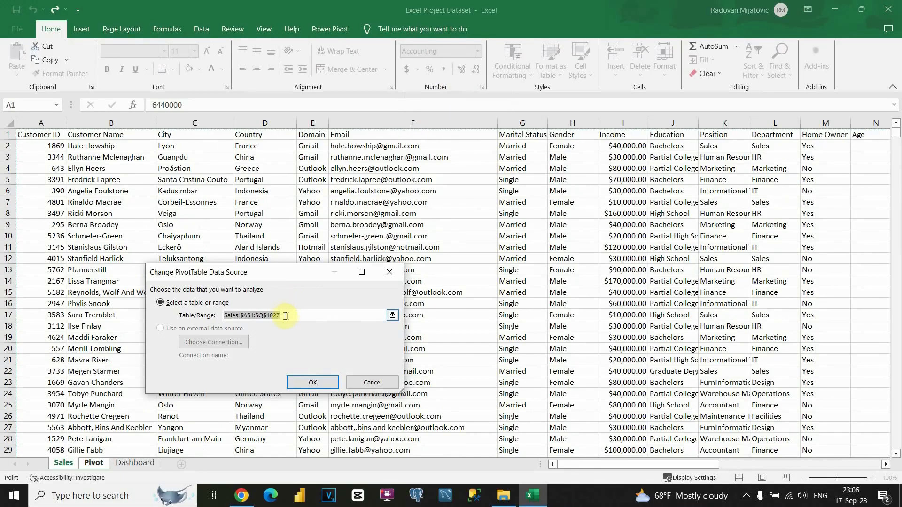
{"action": "scroll", "coordinate": [563, 329], "scroll_direction": "down", "scroll_amount": 20}
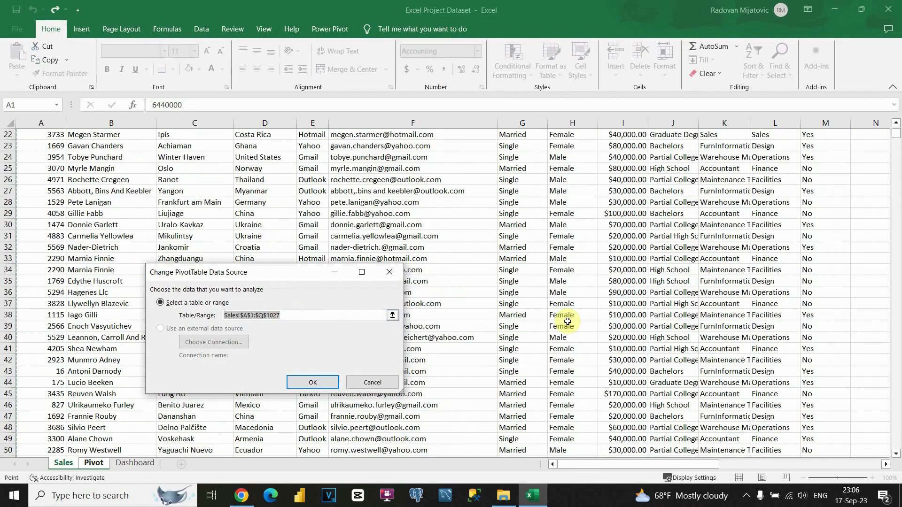
{"action": "scroll", "coordinate": [549, 317], "scroll_direction": "down", "scroll_amount": 20}
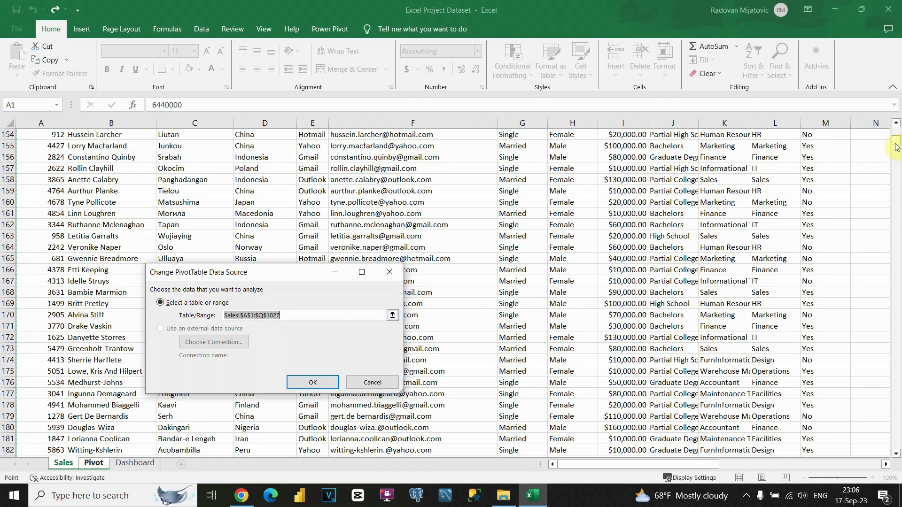
{"action": "left_click_drag", "start_coordinate": [896, 147], "coordinate": [896, 190]}
{"action": "double_click", "coordinate": [273, 316]}
{"action": "scroll", "coordinate": [677, 251], "scroll_direction": "up", "scroll_amount": 20}
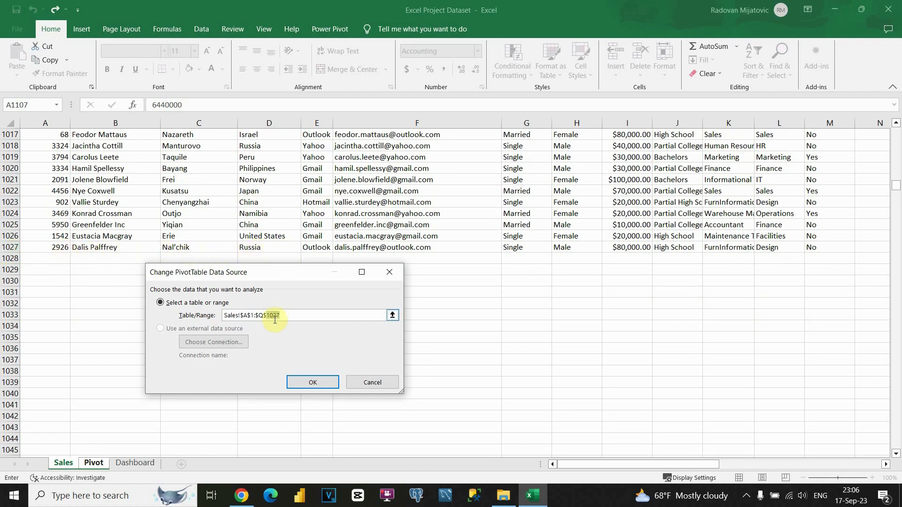
{"action": "key", "text": "Return"}
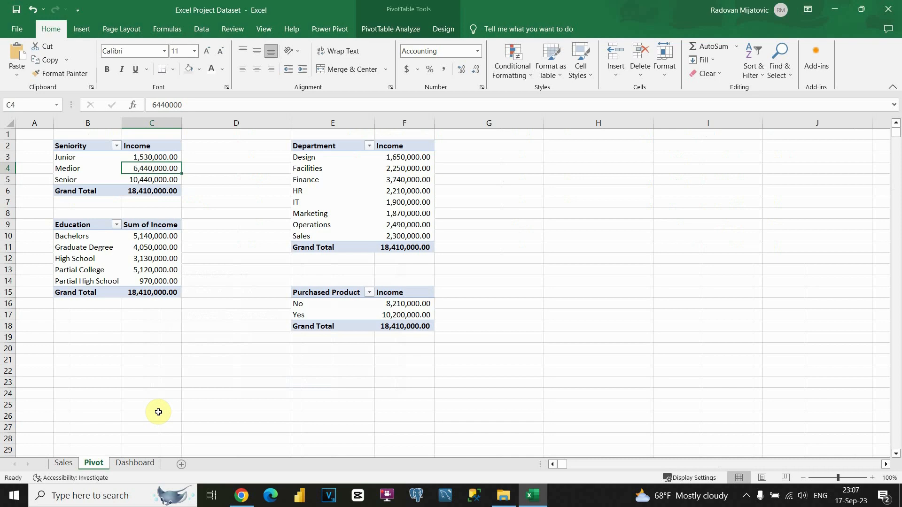
{"action": "left_click", "coordinate": [136, 462]}
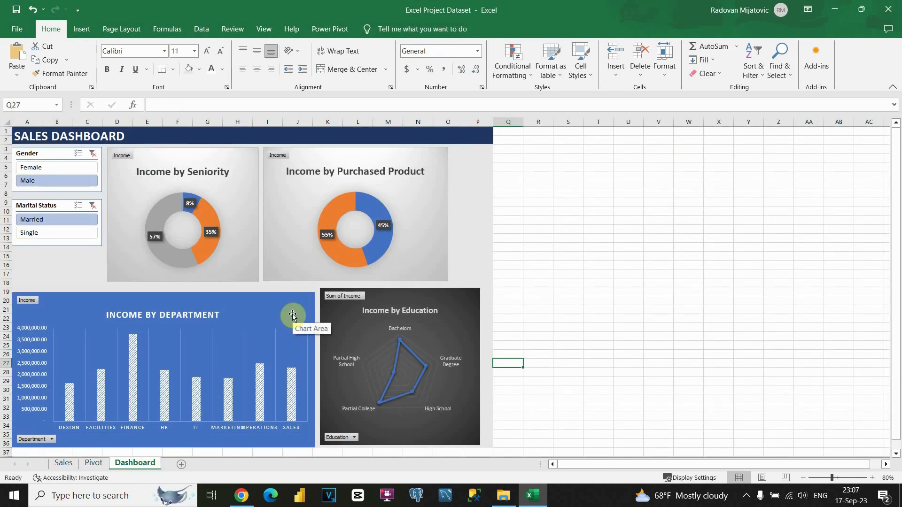